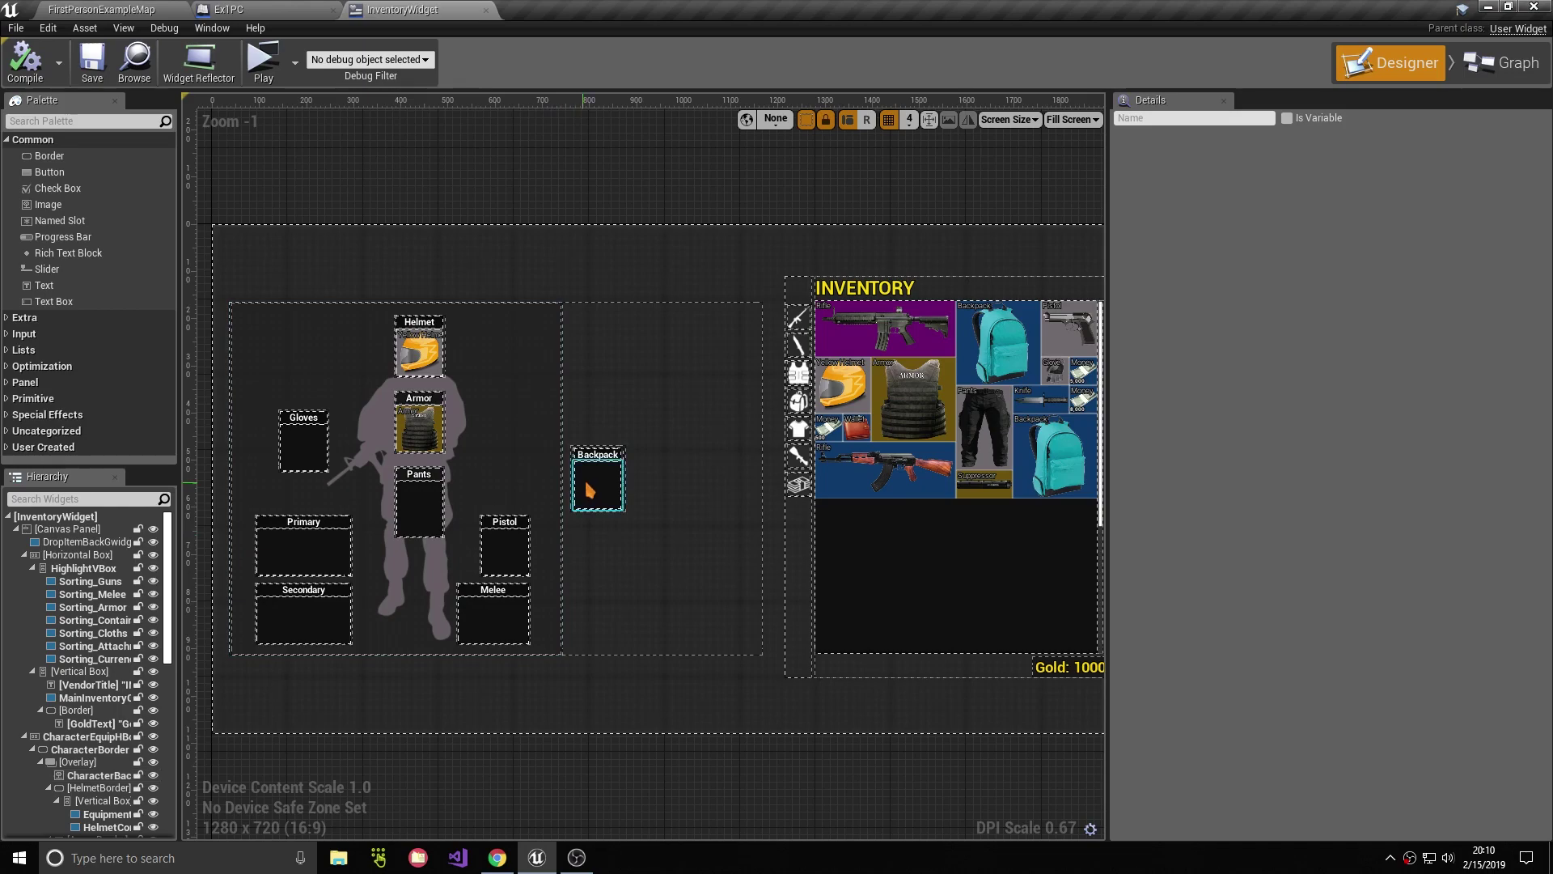
Step: Select the Backpack equipment slot in the InventoryWidget designer to show its container settings
{"action": "left_click", "coordinate": [589, 485]}
Step: Switch to the Ex1PC Event Graph and bring the BeginPlay, Branch and Sequence chain into view
{"action": "scroll", "coordinate": [639, 536], "scroll_direction": "up", "scroll_amount": 2}
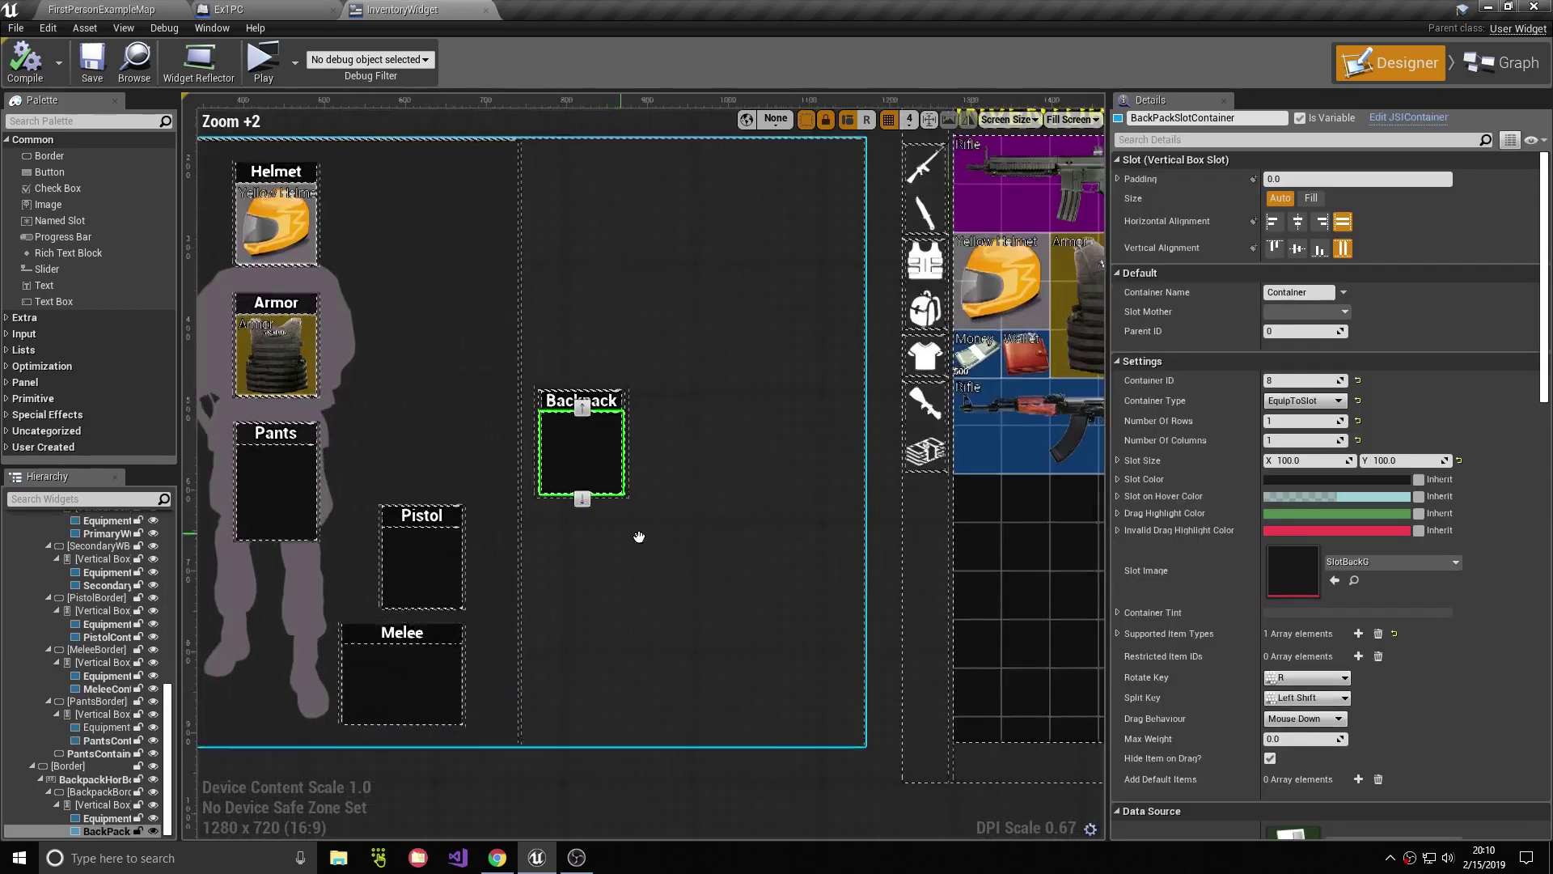
{"action": "right_click_drag", "start_coordinate": [639, 536], "coordinate": [651, 467]}
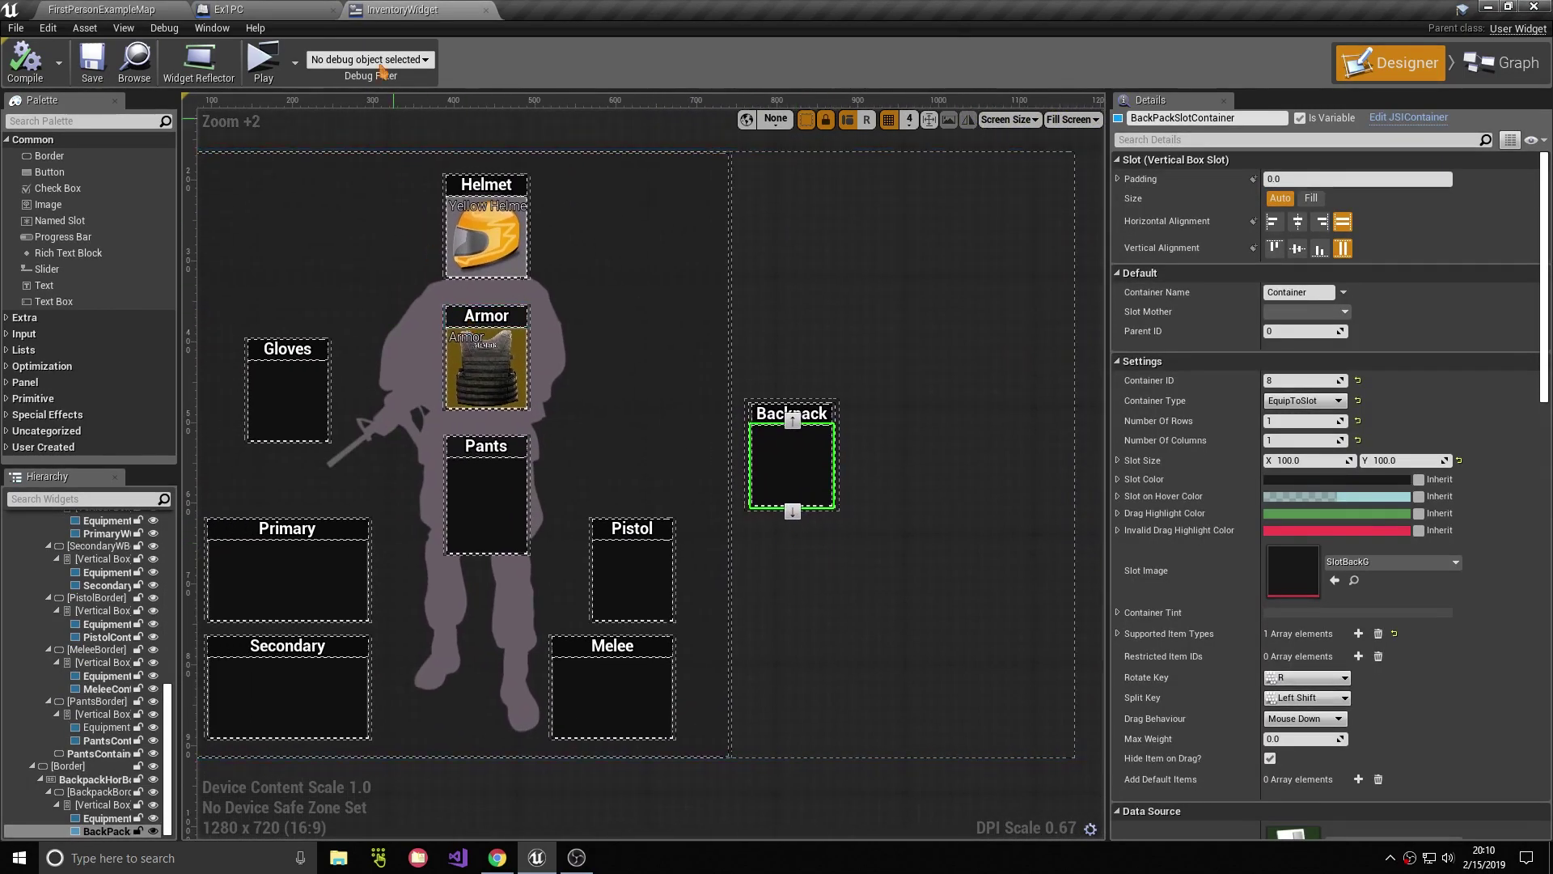
{"action": "left_click", "coordinate": [273, 8]}
{"action": "scroll", "coordinate": [580, 334], "scroll_direction": "down", "scroll_amount": 3}
{"action": "right_click_drag", "start_coordinate": [634, 444], "coordinate": [1240, 283]}
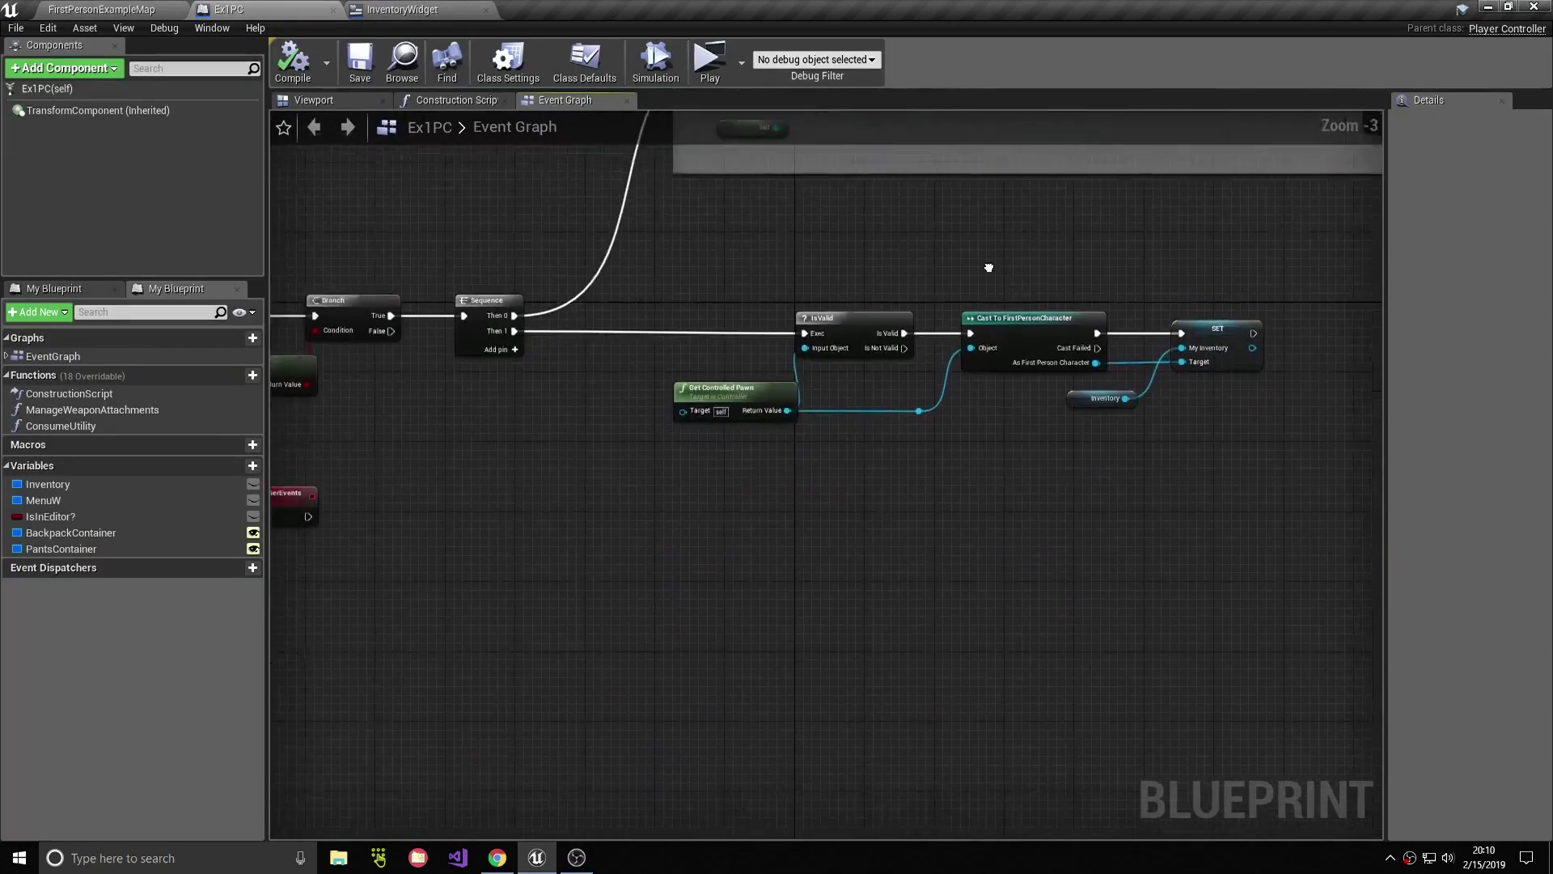
{"action": "scroll", "coordinate": [764, 400], "scroll_direction": "up", "scroll_amount": 2}
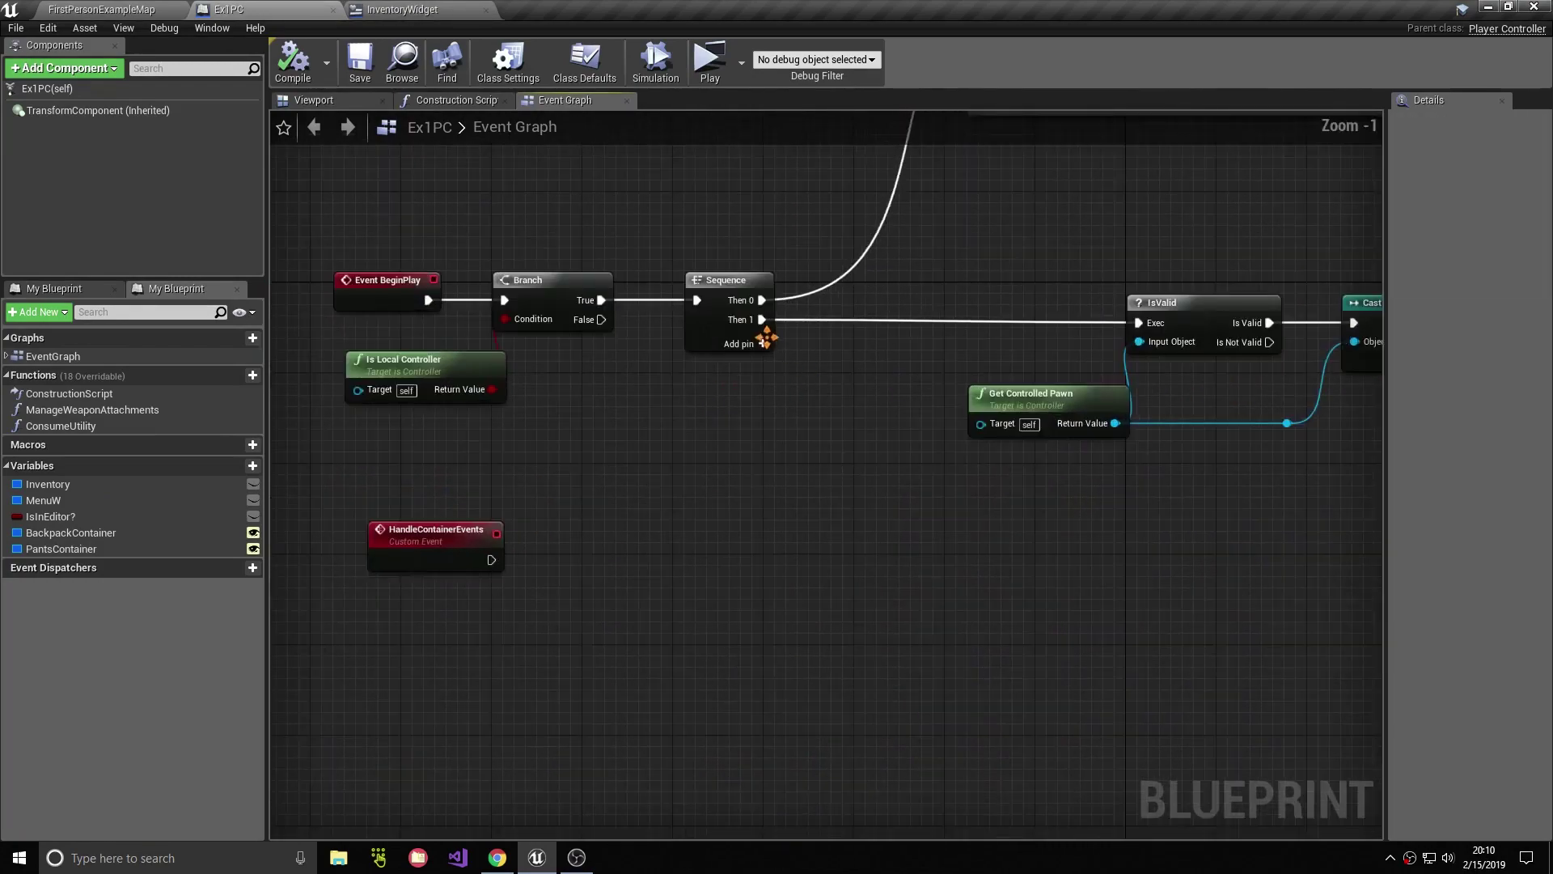
{"action": "mouse_move", "coordinate": [864, 359]}
{"action": "right_mouse_down"}
{"action": "mouse_move", "coordinate": [564, 628]}
{"action": "mouse_move", "coordinate": [912, 534]}
{"action": "mouse_move", "coordinate": [898, 552]}
{"action": "mouse_move", "coordinate": [948, 469]}
{"action": "right_mouse_up"}
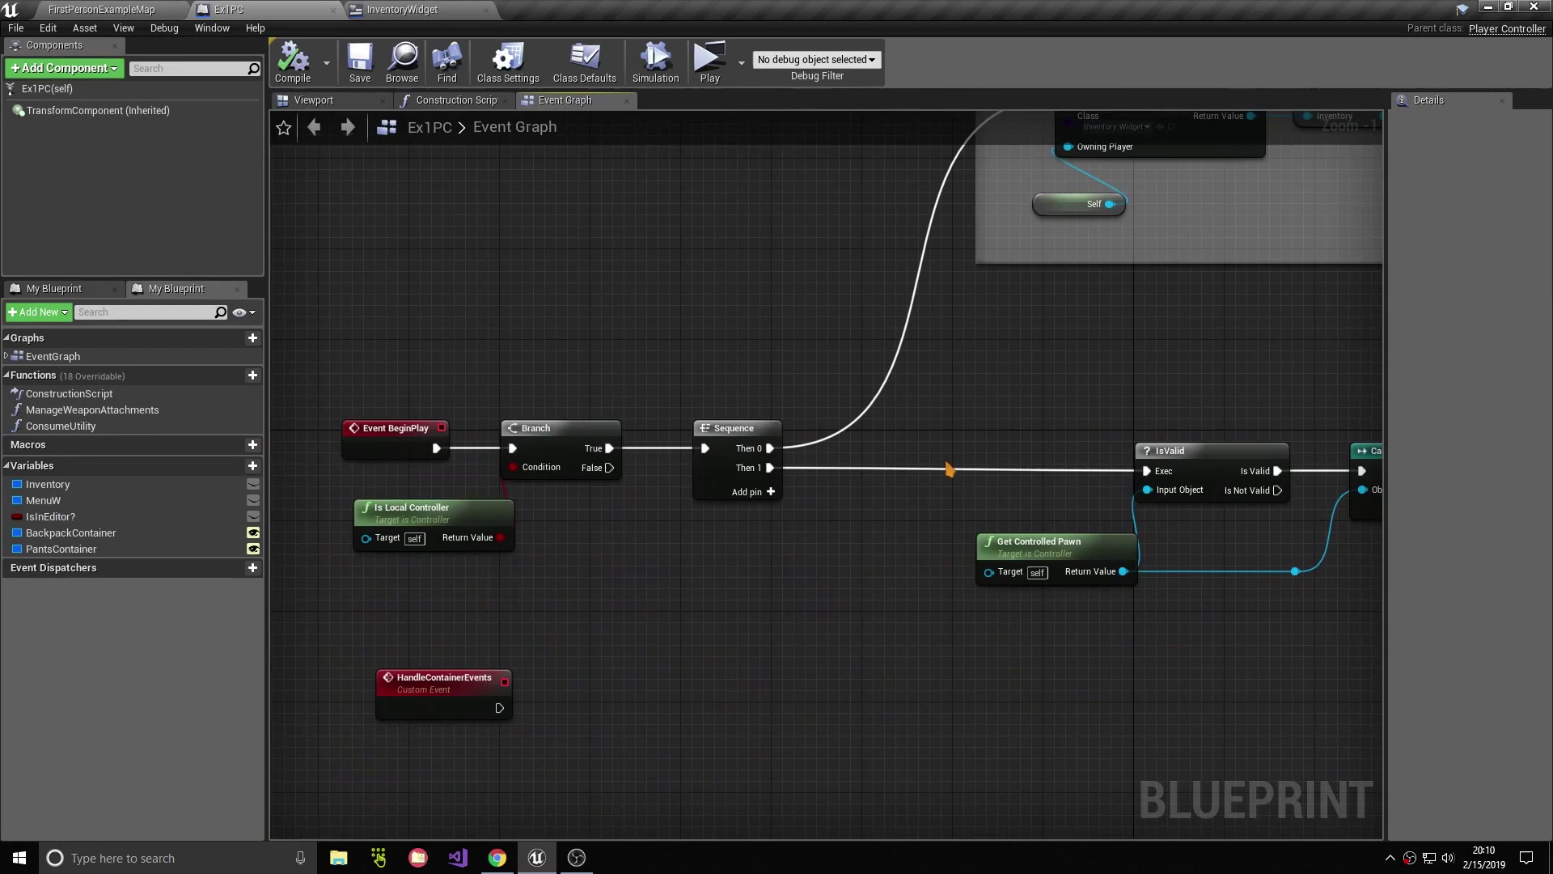
Step: Insert a Handle Container Events call between the Sequence's Then 1 and IsValid
{"action": "right_click", "coordinate": [817, 510]}
{"action": "type", "text": "handle cont"}
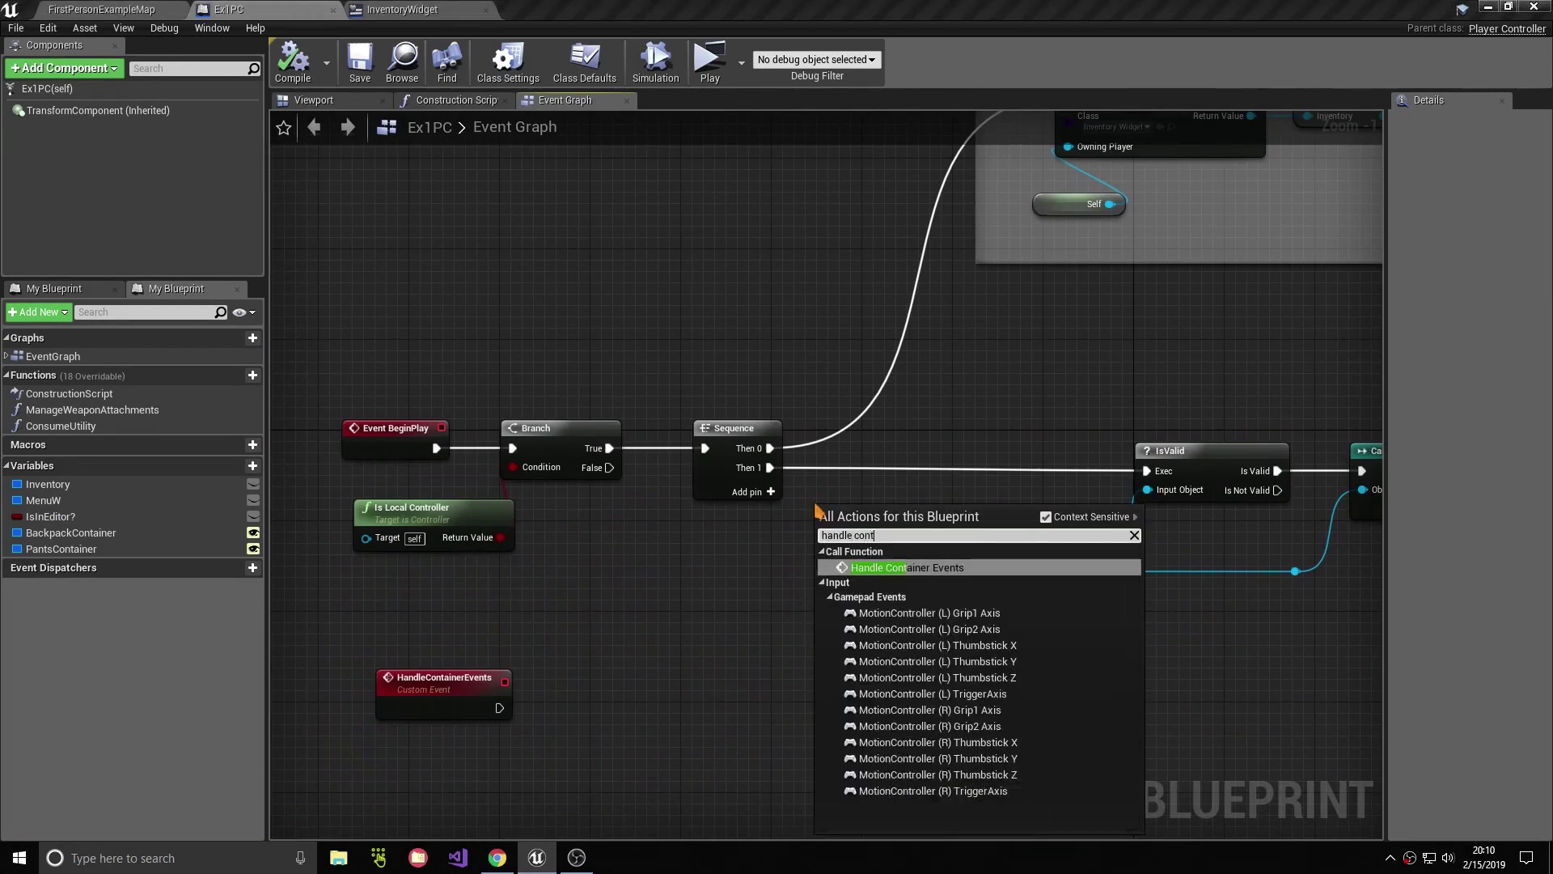
{"action": "key", "text": "Return"}
{"action": "left_click_drag", "start_coordinate": [860, 508], "coordinate": [917, 440]}
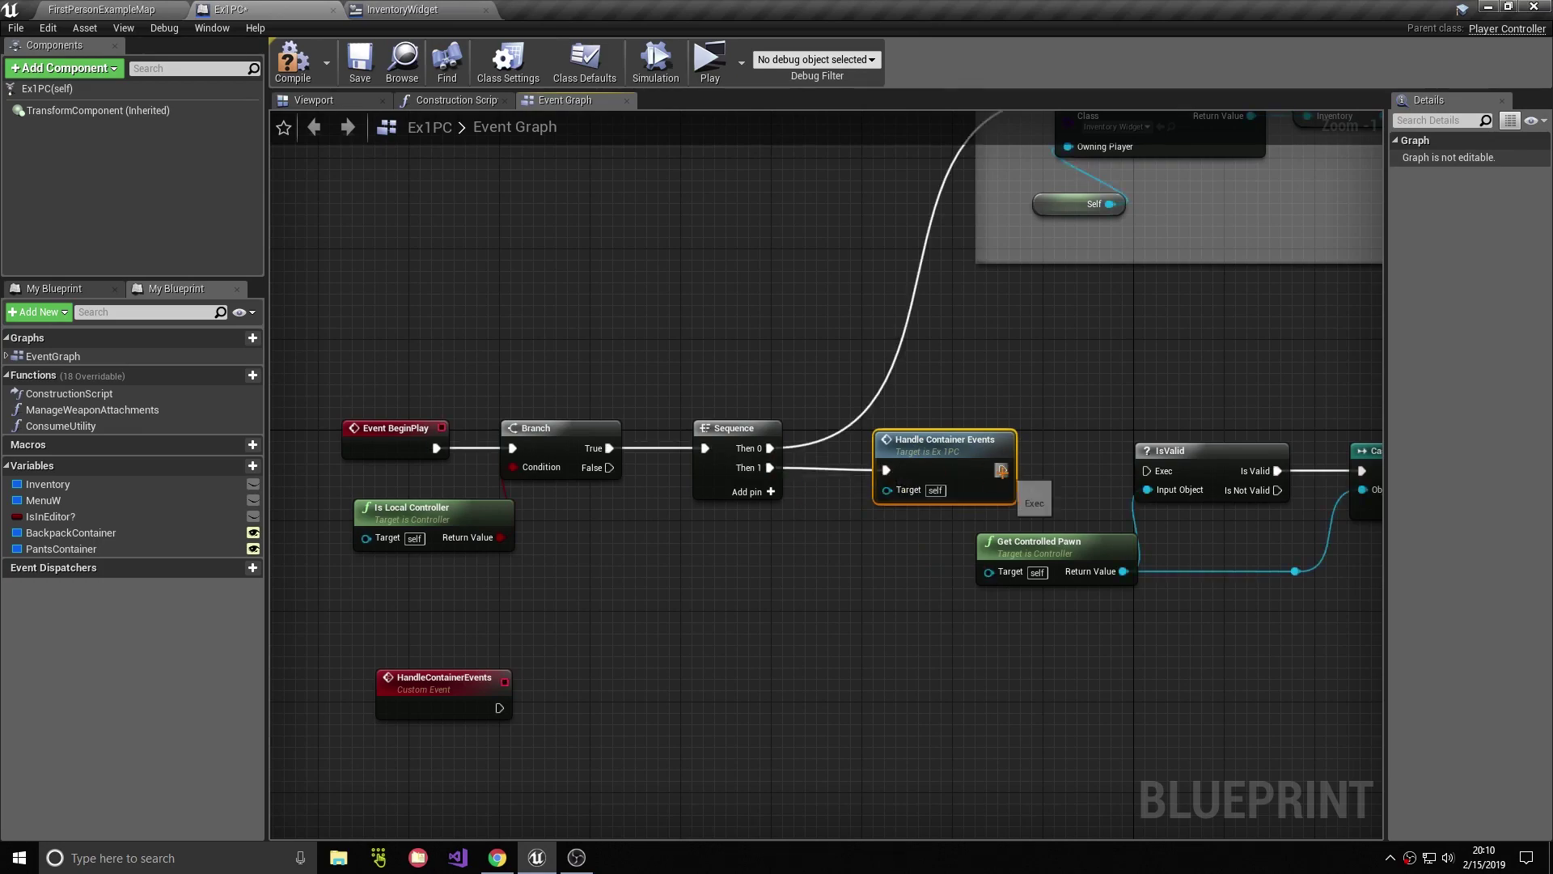
Step: Place an Inventory getter and pull a Get Main Inventory Container node from it
{"action": "right_click_drag", "start_coordinate": [676, 702], "coordinate": [794, 482]}
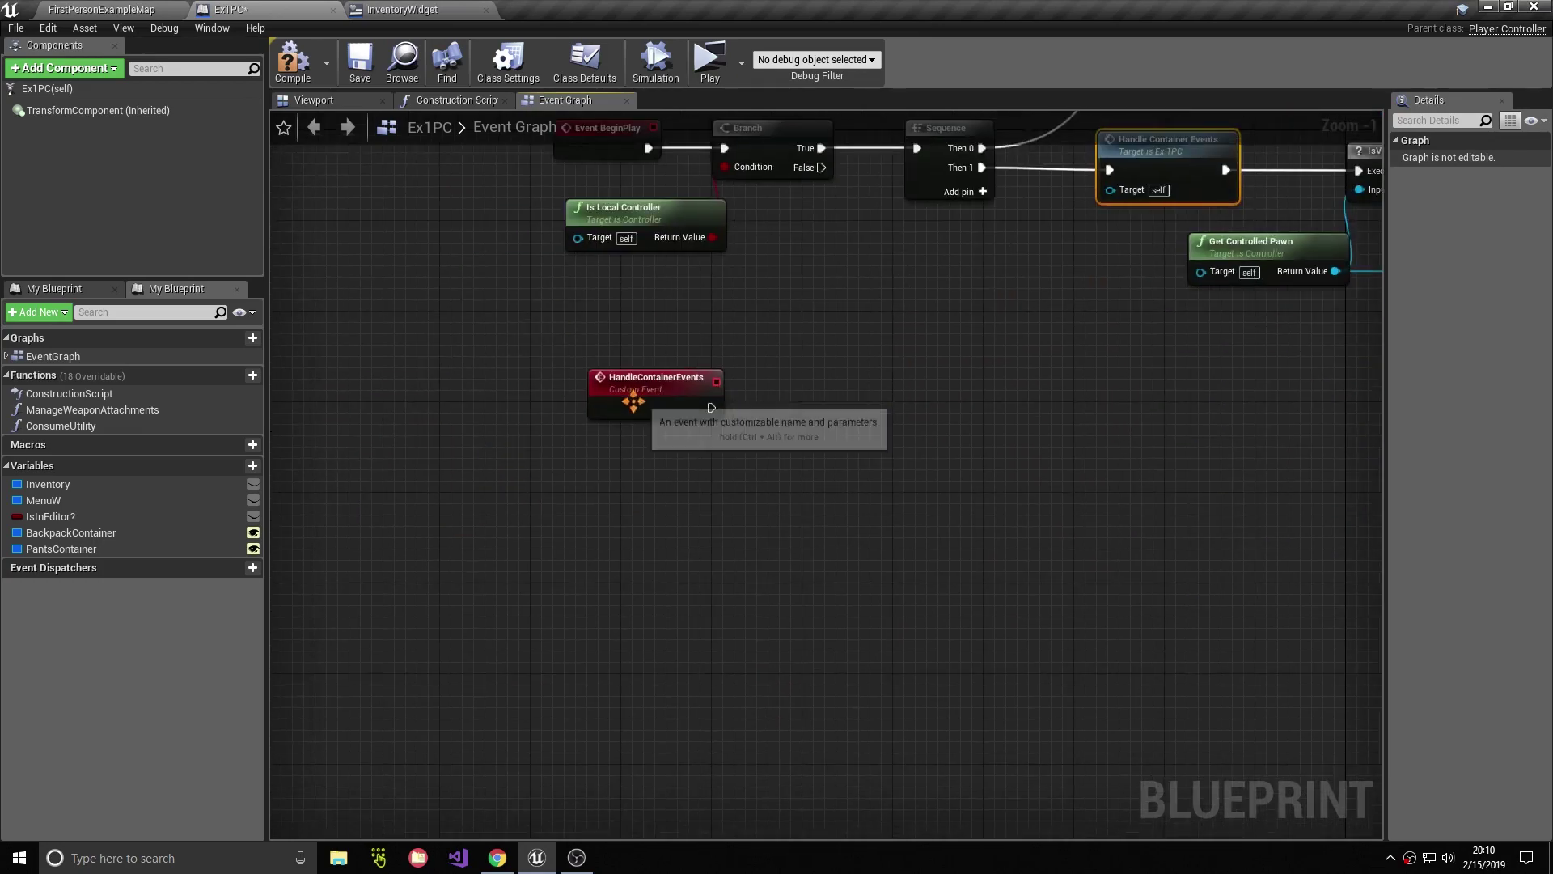
{"action": "left_click_drag", "start_coordinate": [638, 399], "coordinate": [741, 547]}
{"action": "right_click_drag", "start_coordinate": [315, 602], "coordinate": [316, 510]}
{"action": "mouse_move", "coordinate": [48, 483]}
{"action": "left_mouse_down", "text": "ctrl"}
{"action": "mouse_move", "coordinate": [566, 404]}
{"action": "mouse_move", "coordinate": [746, 444]}
{"action": "left_mouse_up", "text": "ctrl"}
{"action": "type", "text": "get main"}
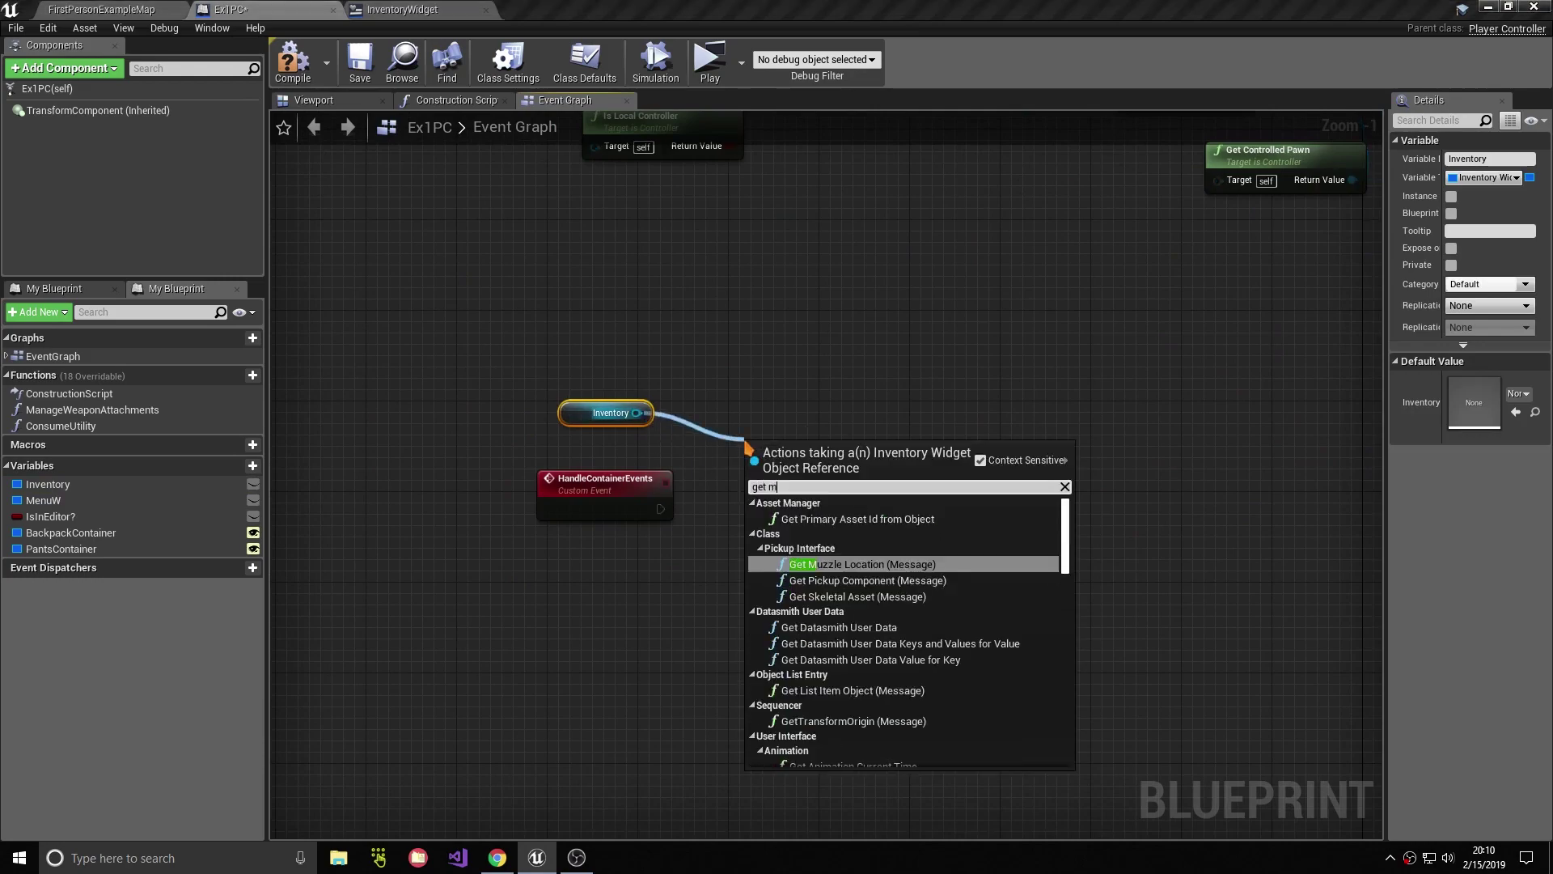
{"action": "key", "text": "Return"}
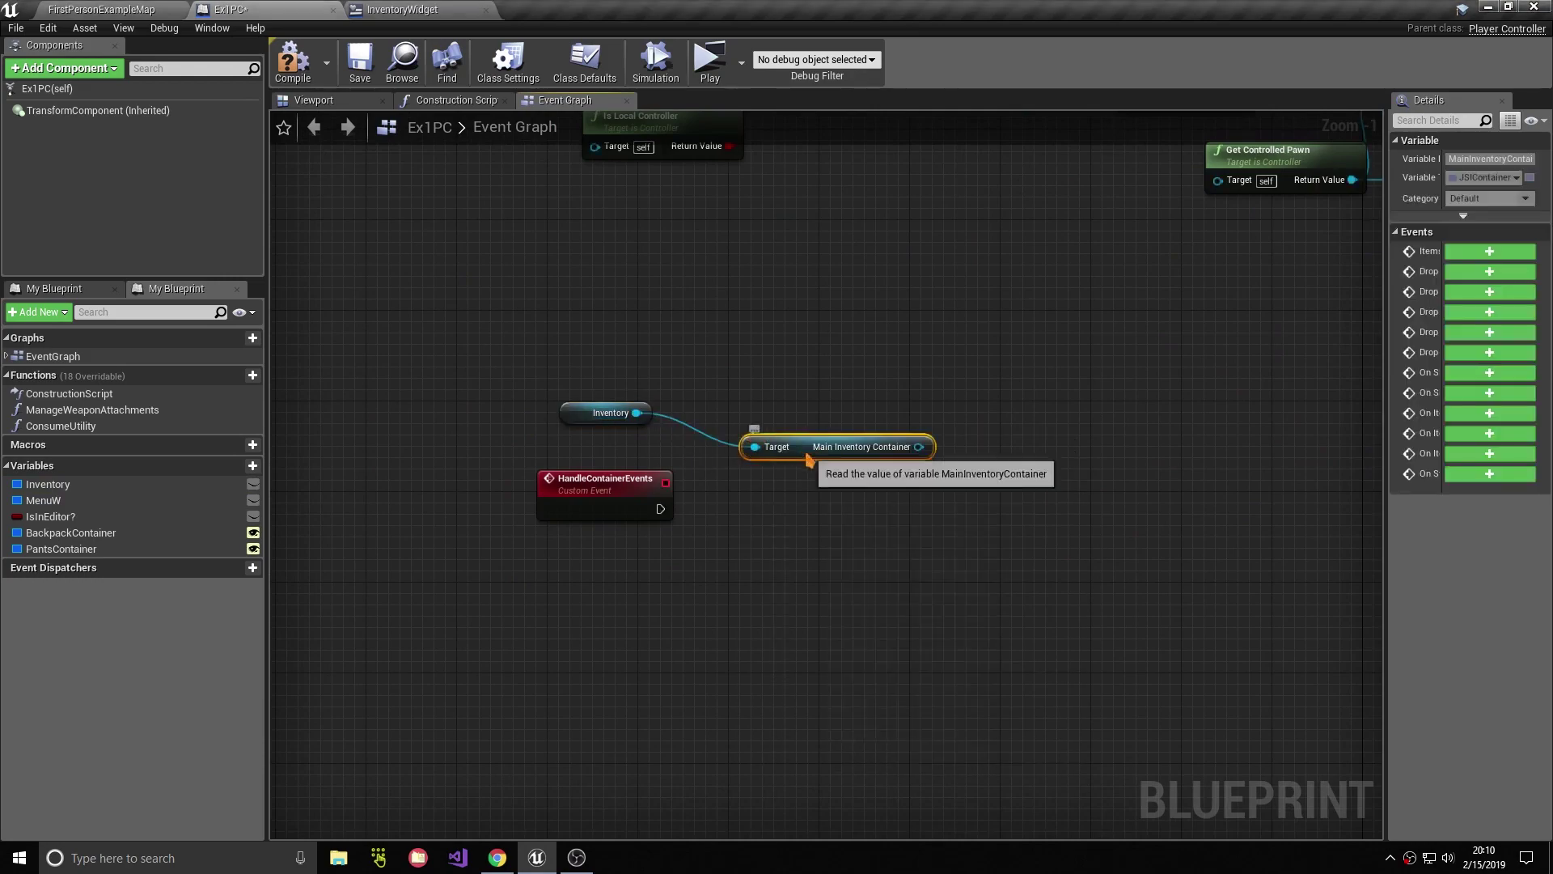
Step: Check the main inventory container's settings in the InventoryWidget designer
{"action": "left_click", "coordinate": [434, 9]}
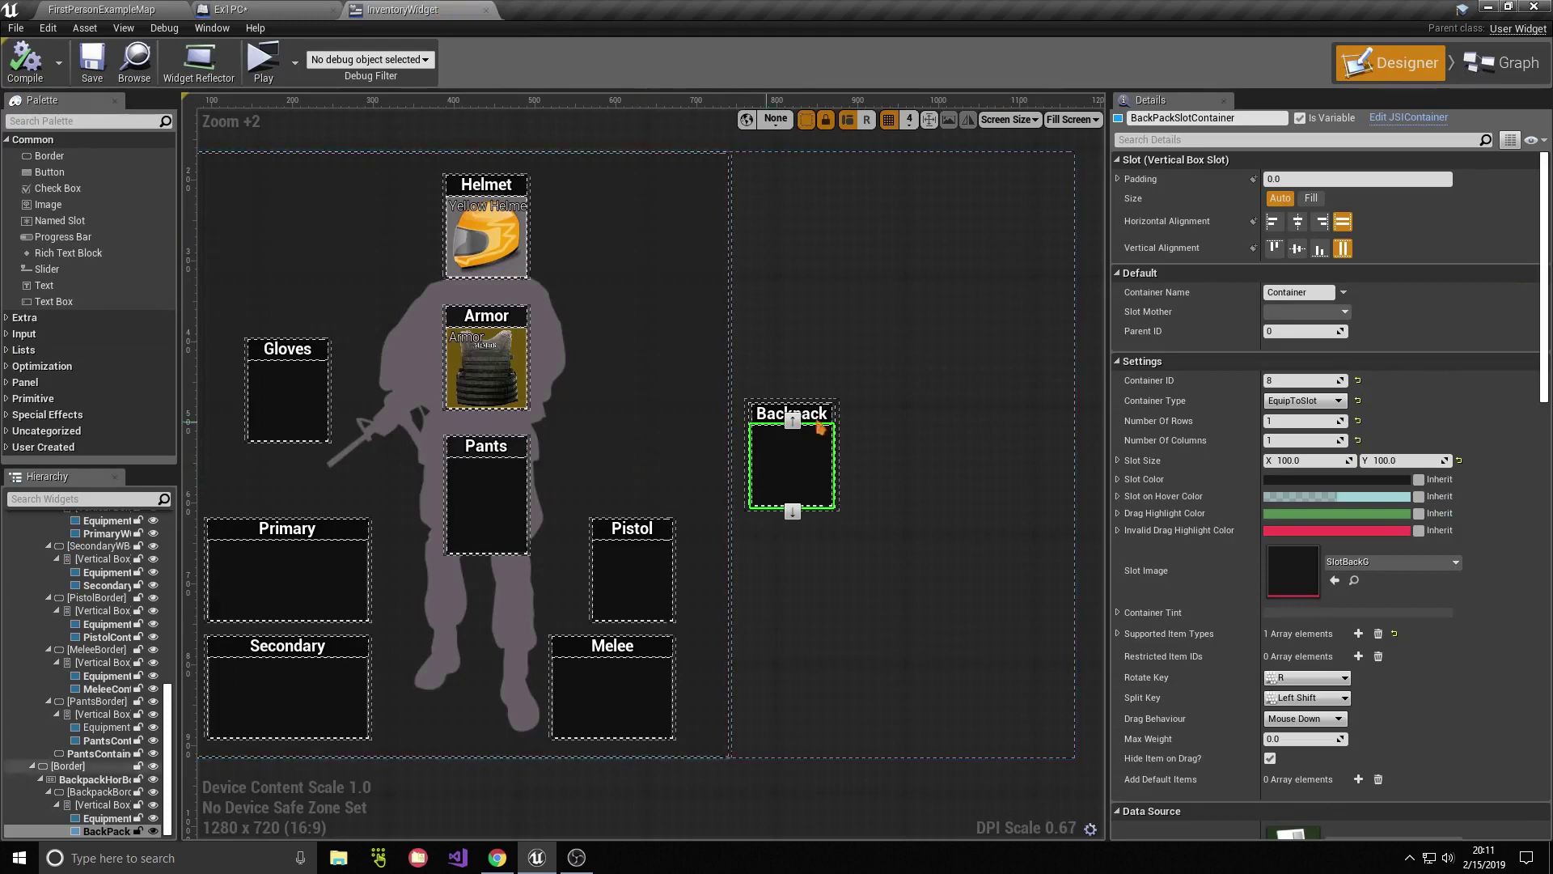
{"action": "right_click_drag", "start_coordinate": [1010, 246], "coordinate": [370, 247]}
{"action": "left_click", "coordinate": [762, 595]}
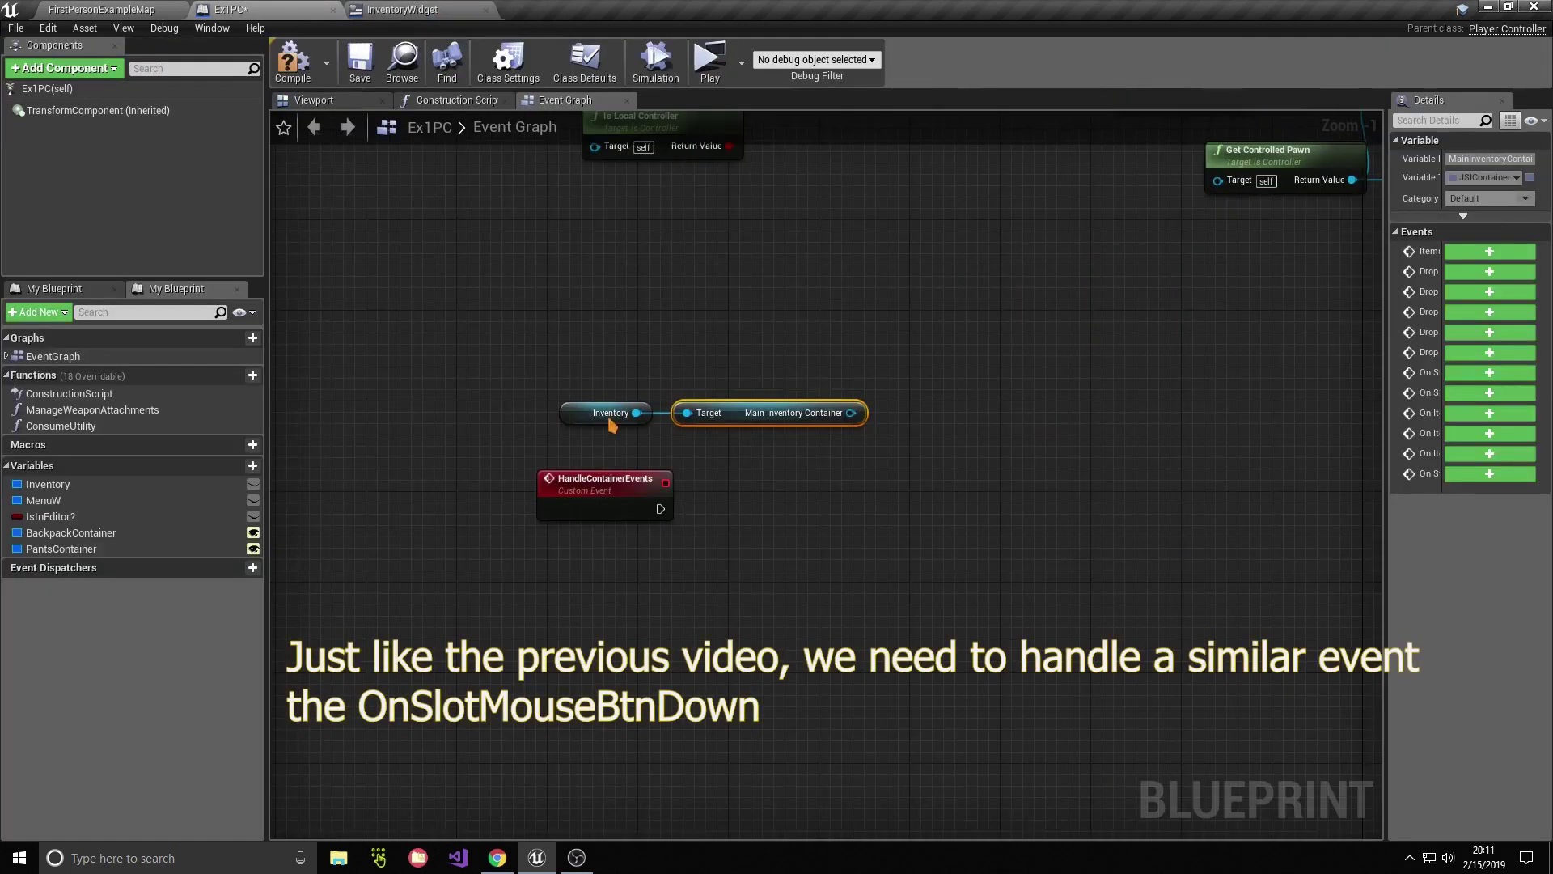
Step: Add Bind Event to OnSlotMouseButtonDown on Main Inventory Container, run from HandleContainerEvents
{"action": "left_click", "coordinate": [880, 478]}
{"action": "left_click_drag", "start_coordinate": [851, 413], "coordinate": [937, 494]}
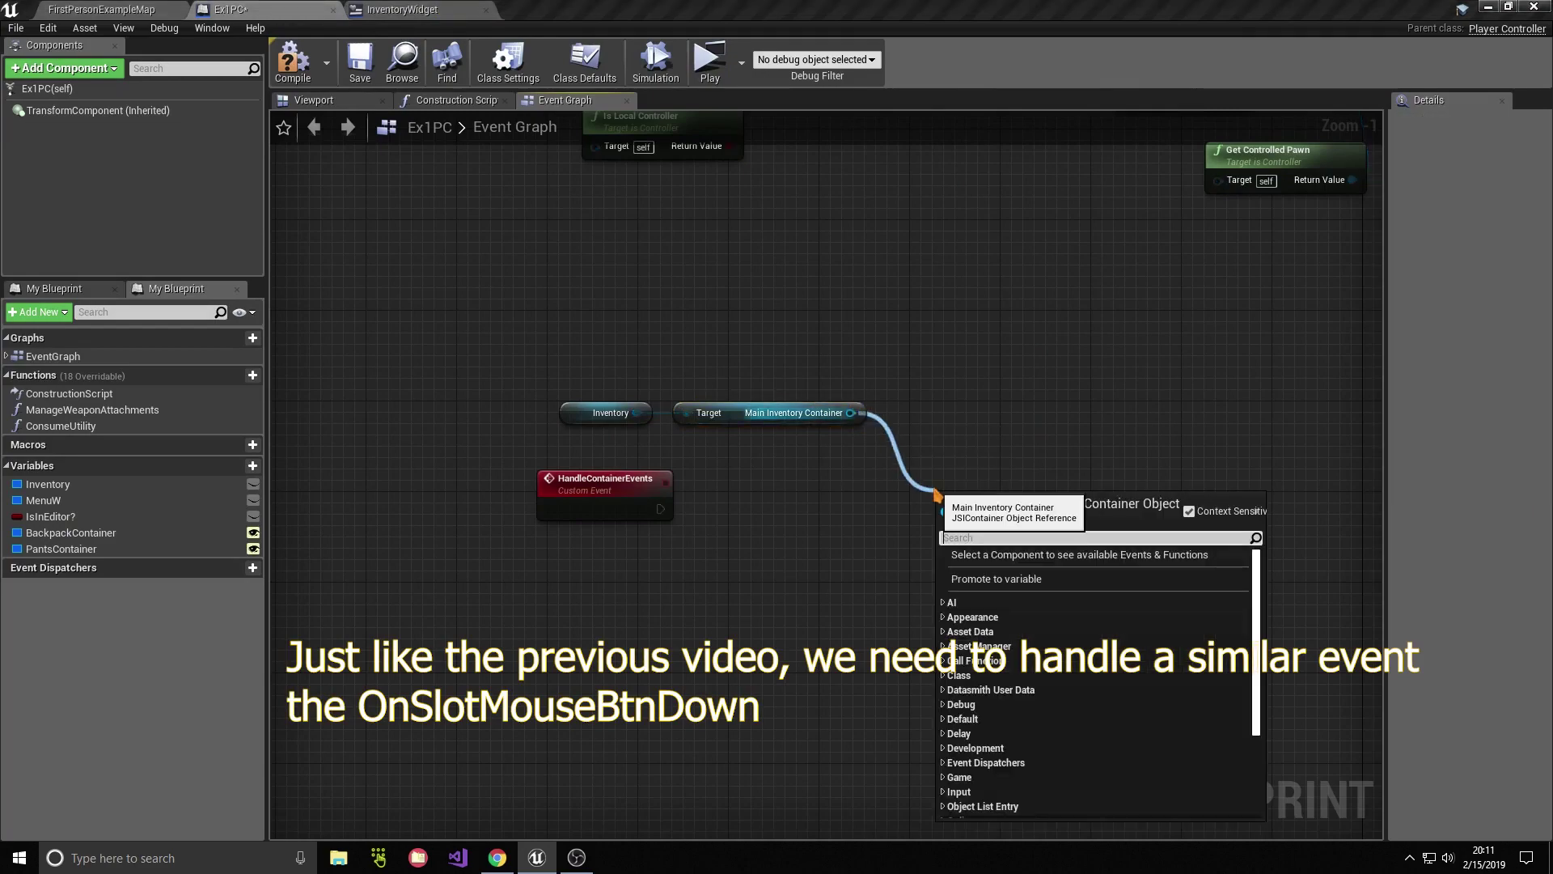
{"action": "type", "text": "bind "}
{"action": "type", "text": "m"}
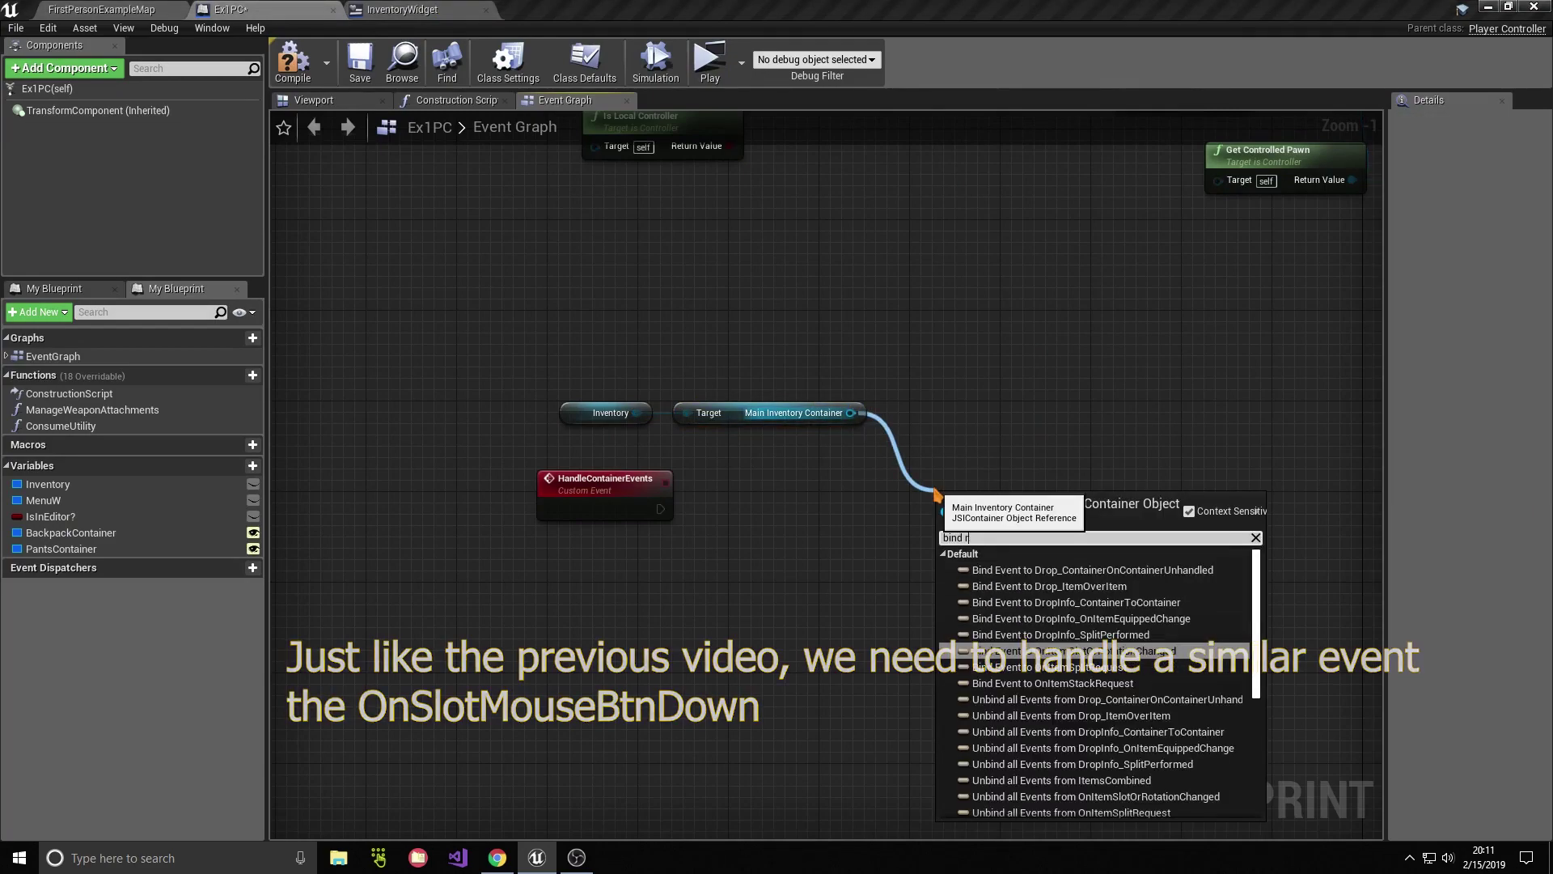
{"action": "type", "text": "ouse"}
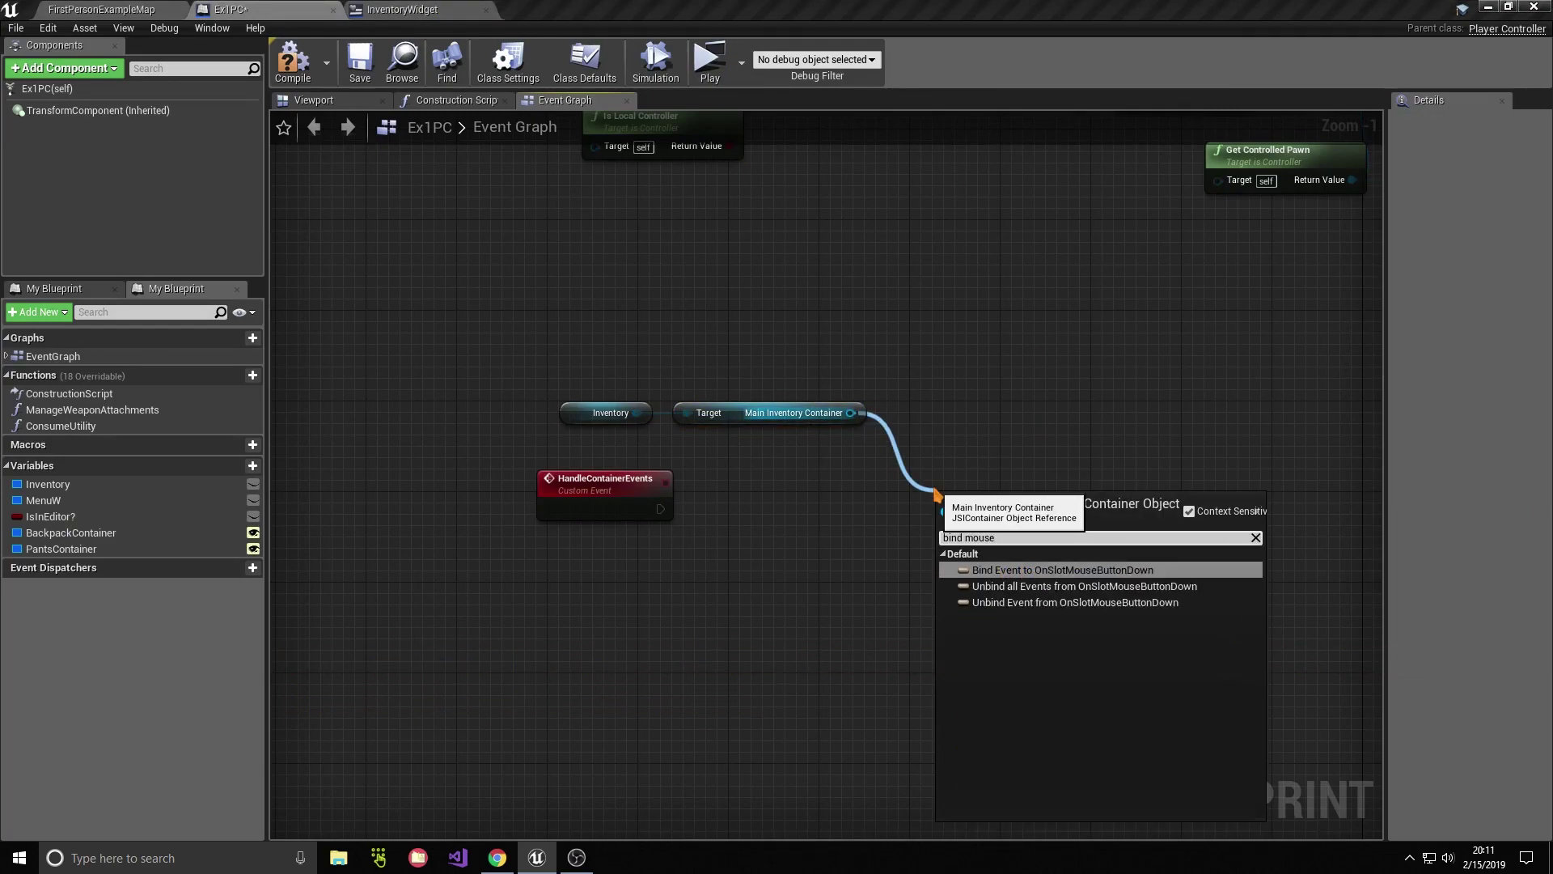
{"action": "left_click", "coordinate": [1080, 573]}
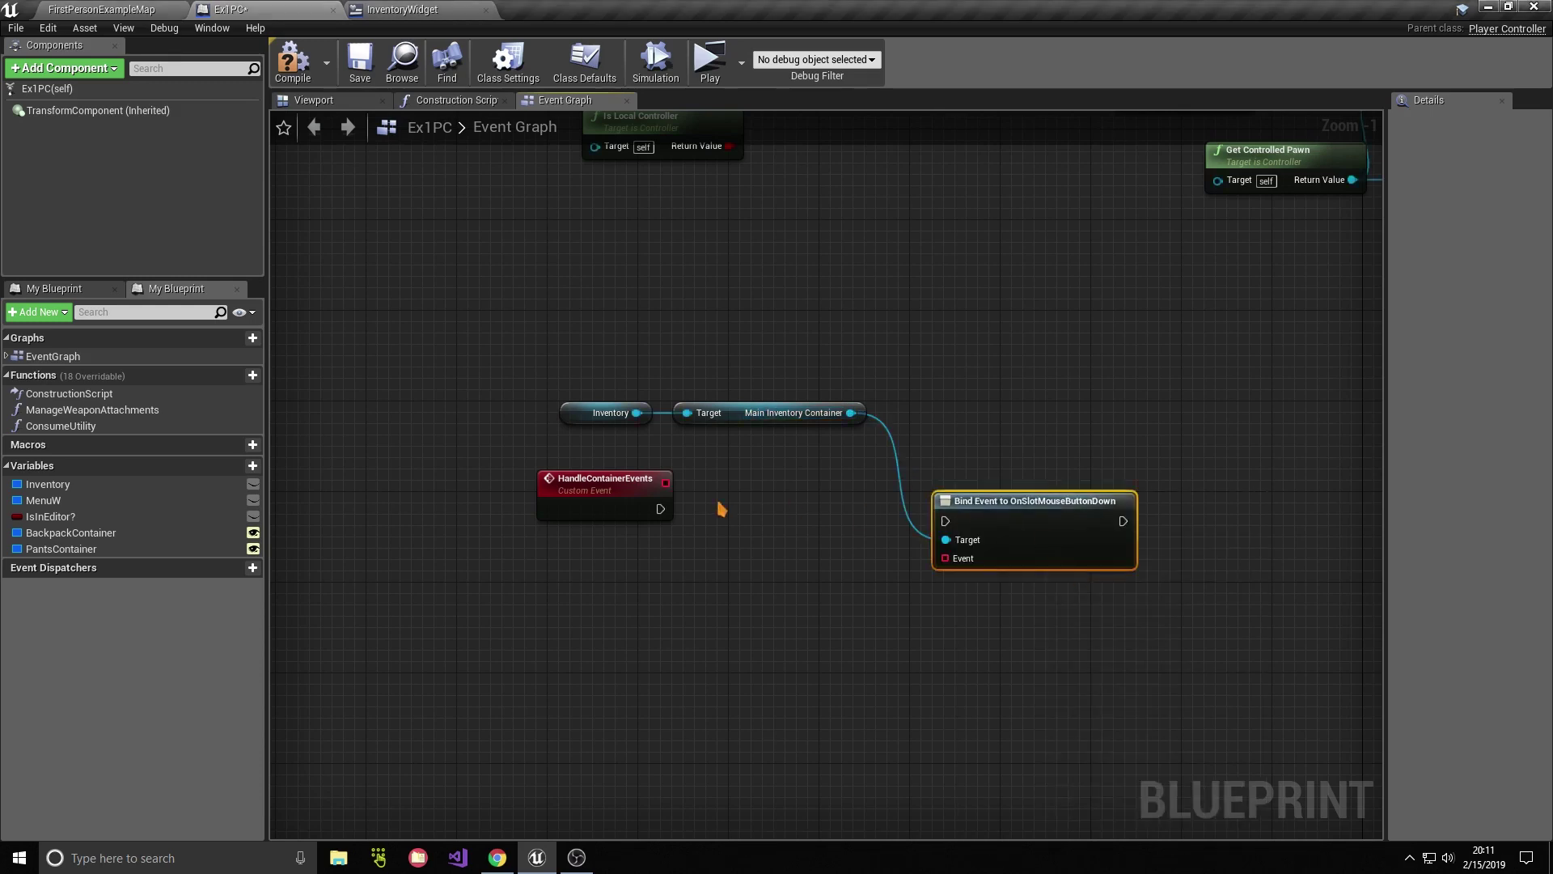
{"action": "left_click_drag", "start_coordinate": [963, 526], "coordinate": [897, 514]}
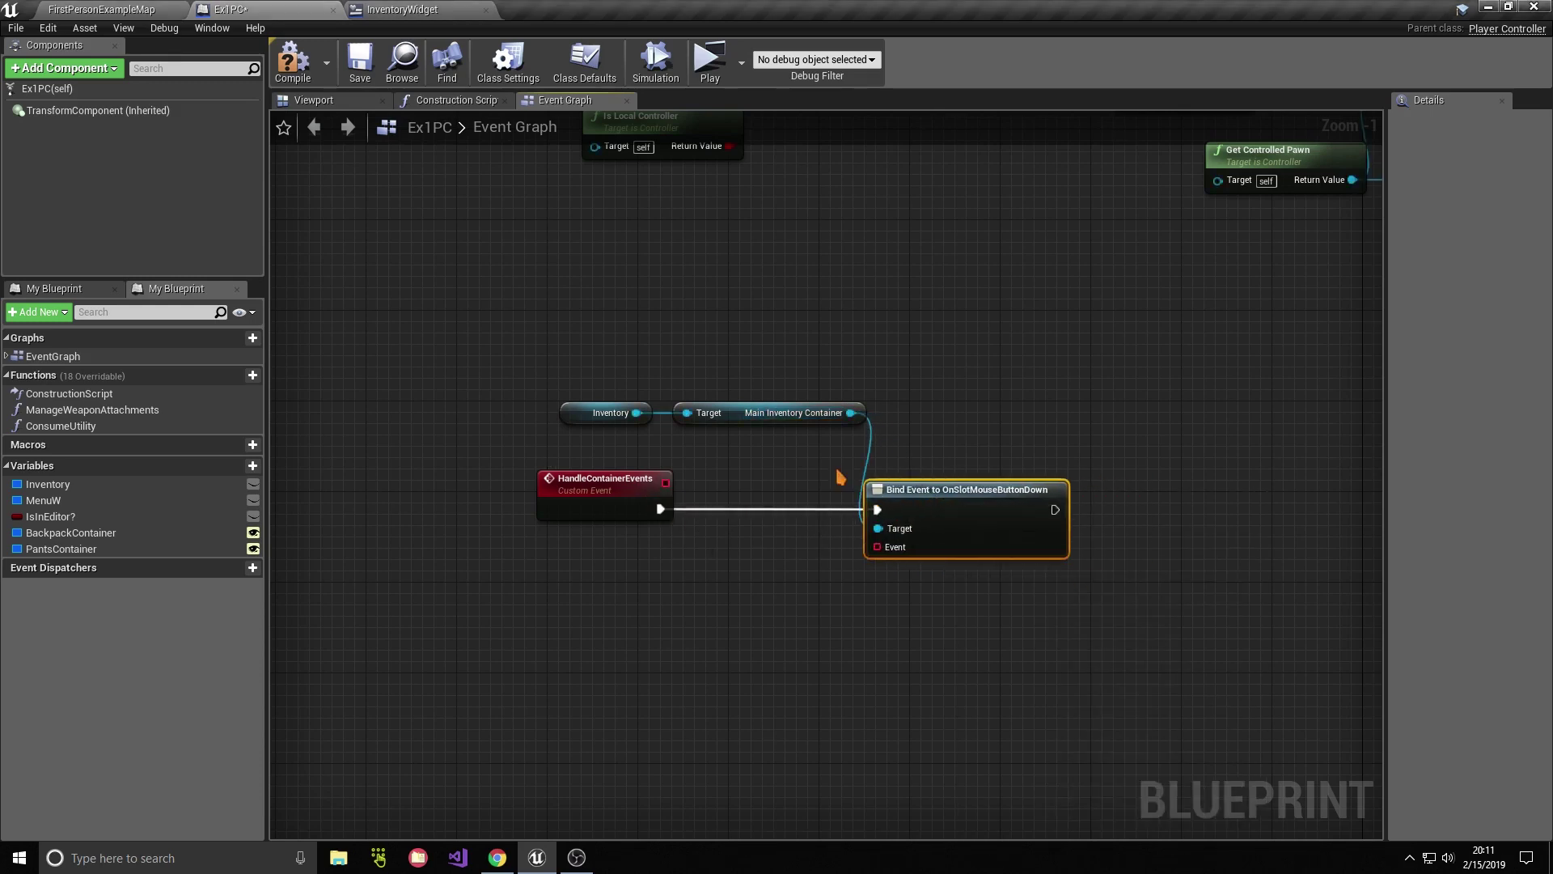
{"action": "left_click_drag", "start_coordinate": [538, 393], "coordinate": [867, 447]}
{"action": "left_click_drag", "start_coordinate": [747, 435], "coordinate": [612, 435]}
{"action": "left_click_drag", "start_coordinate": [967, 489], "coordinate": [910, 490]}
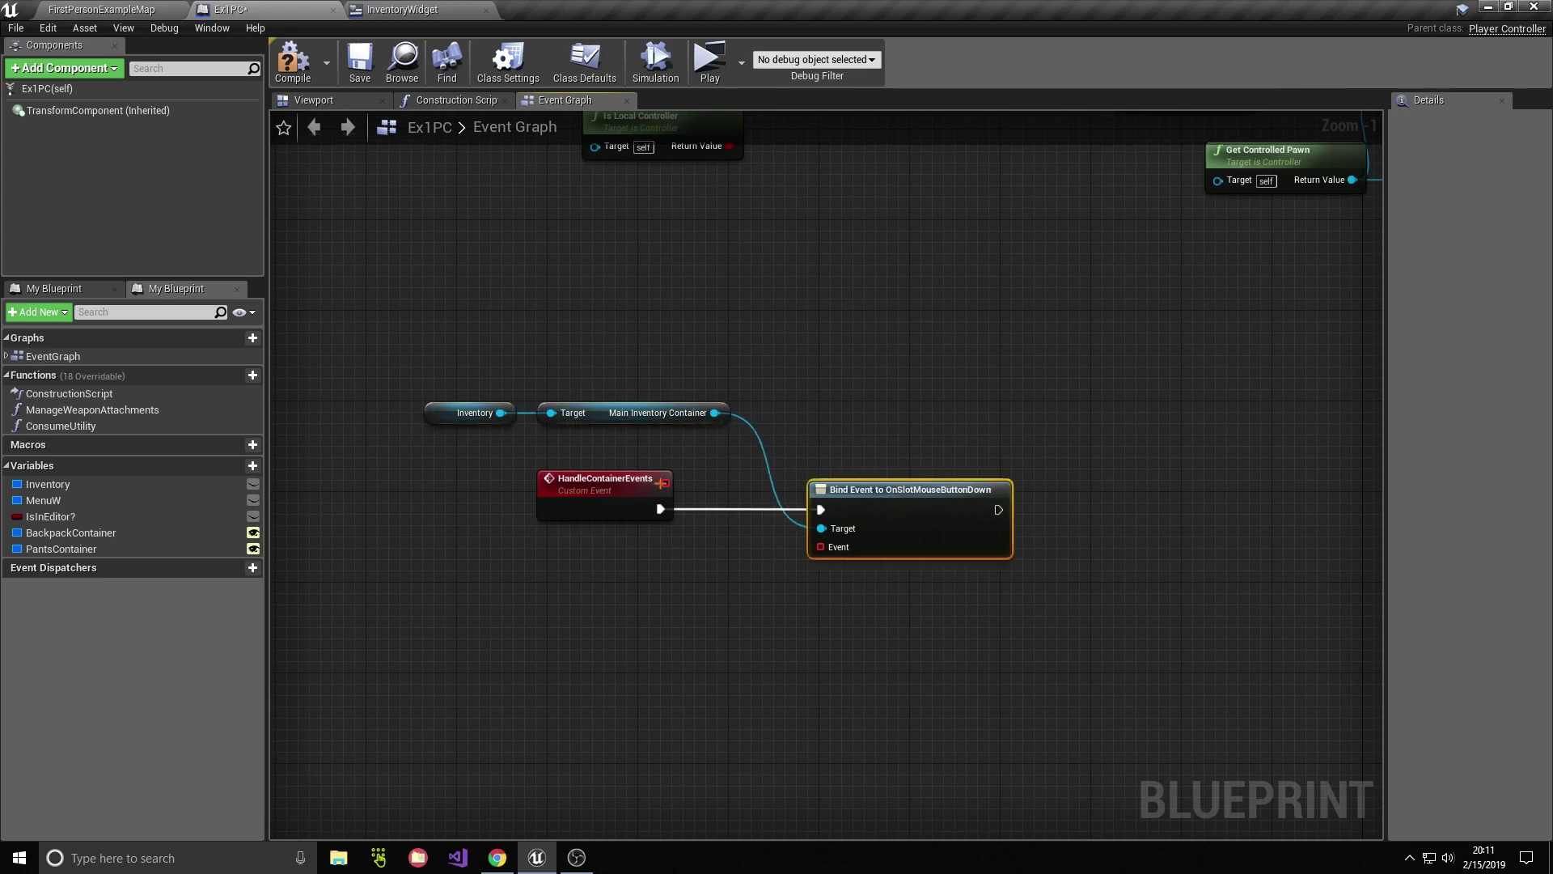
{"action": "right_click_drag", "start_coordinate": [633, 529], "coordinate": [643, 460]}
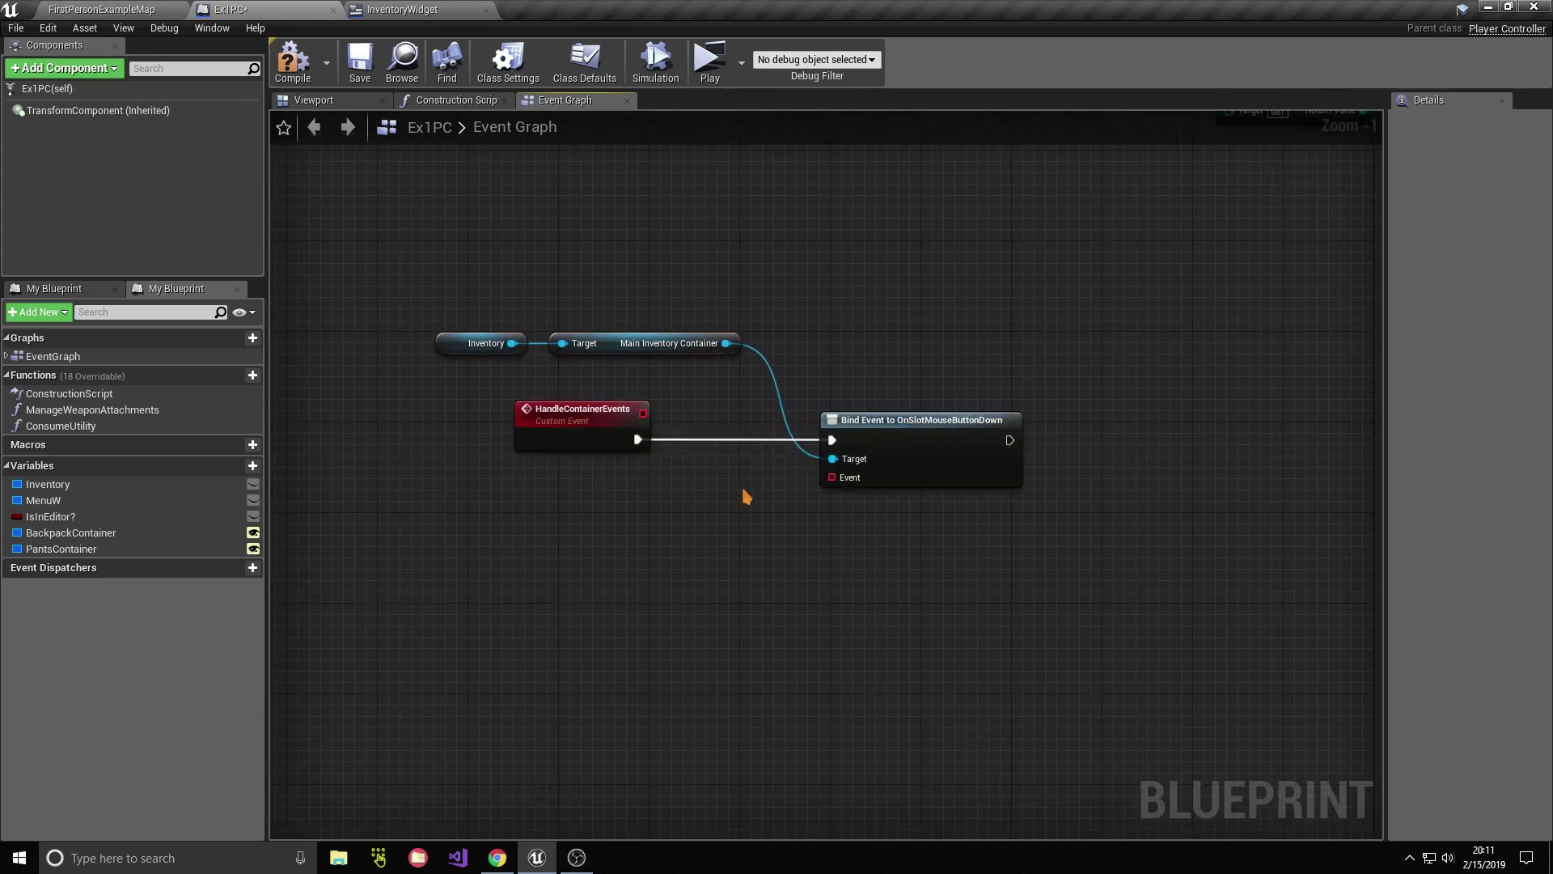
Step: Create a custom event named MainContainer_MouseBtnDown on the Bind Event's Event pin
{"action": "left_click_drag", "start_coordinate": [831, 477], "coordinate": [647, 540]}
{"action": "left_click", "coordinate": [652, 283]}
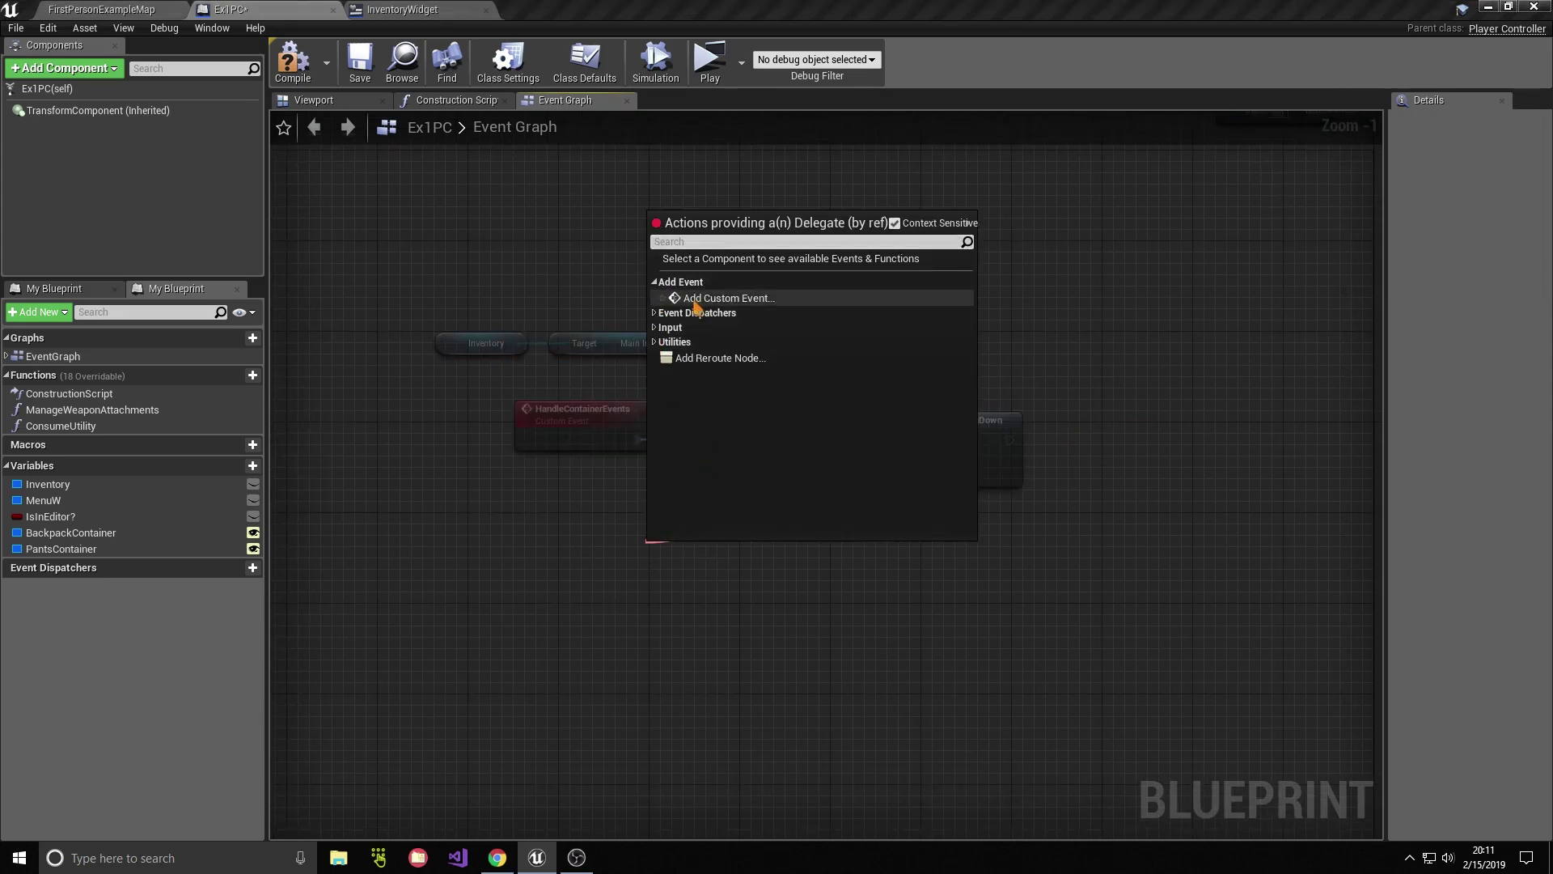
{"action": "left_click", "coordinate": [704, 296]}
{"action": "type", "text": "Main"}
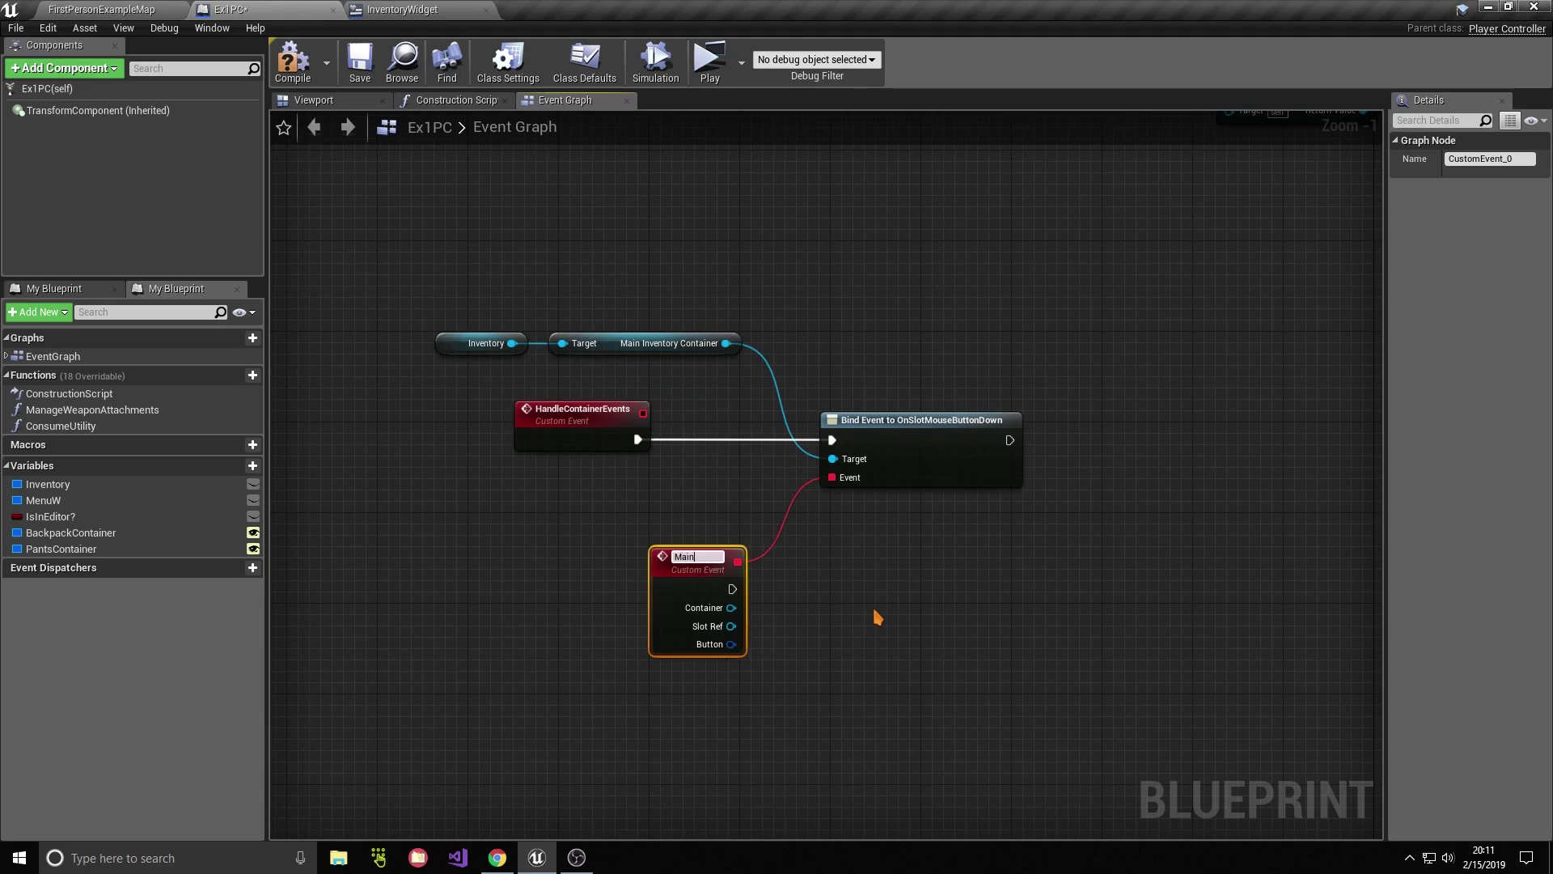
{"action": "type", "text": "Containe"}
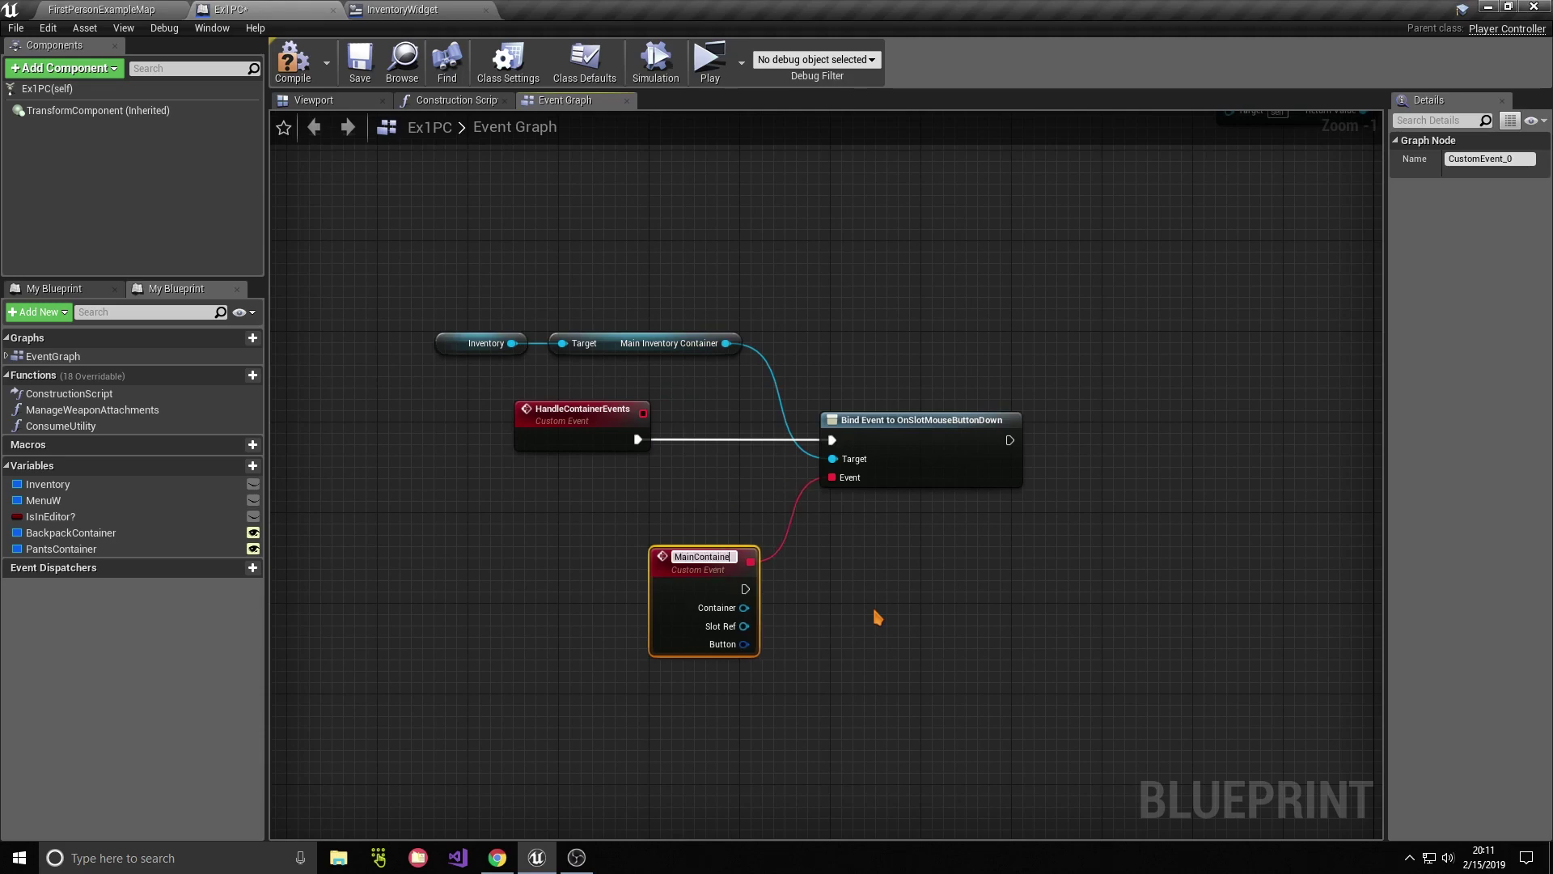
{"action": "type", "text": "r_MouseBtnDown"}
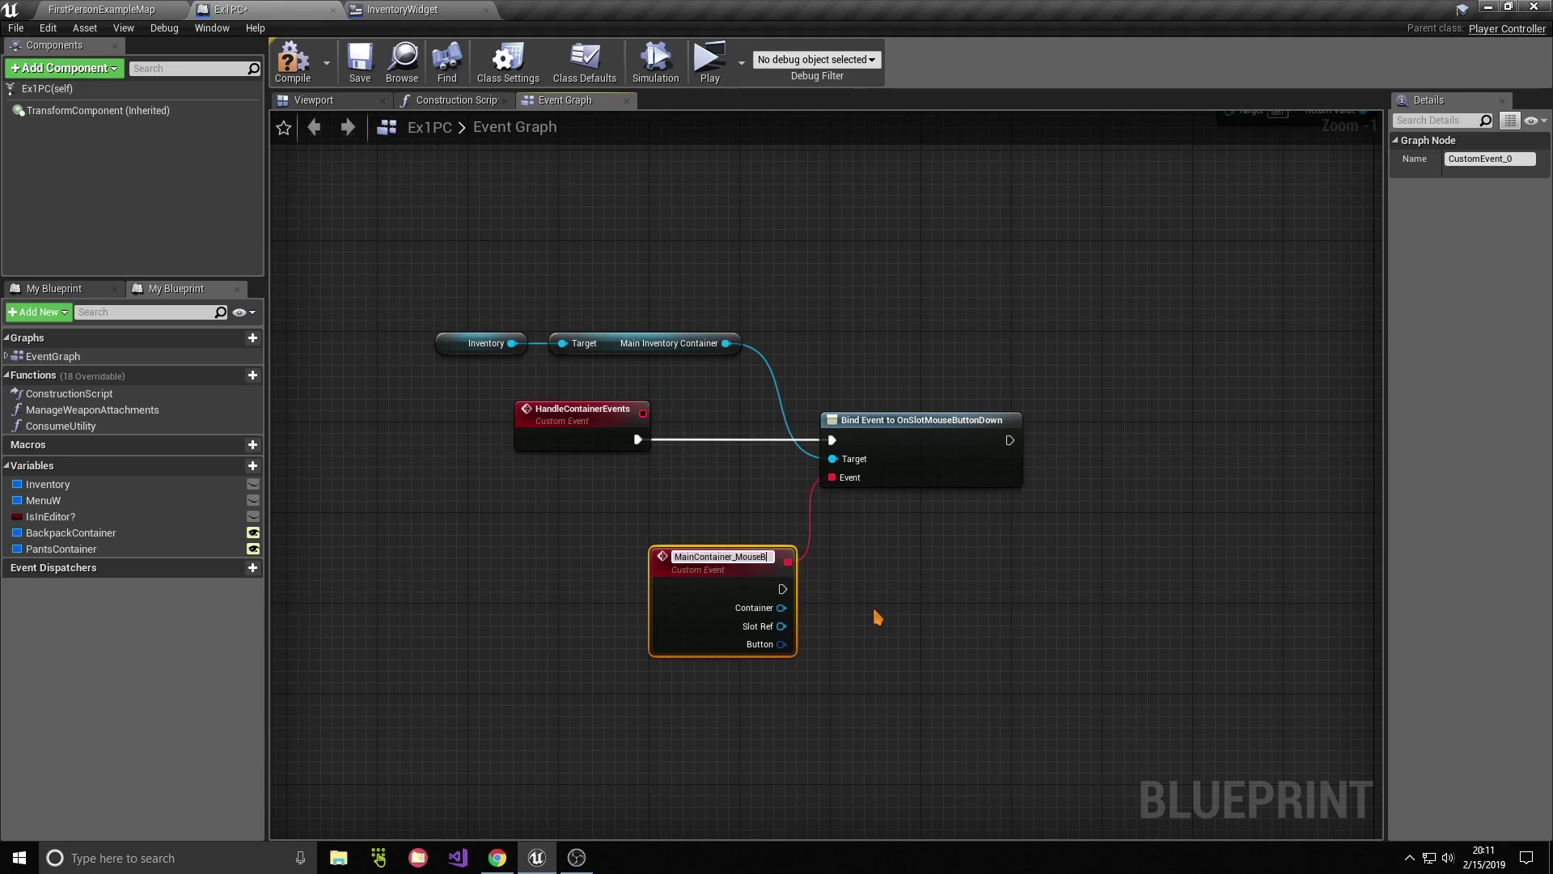
{"action": "key", "text": "Return"}
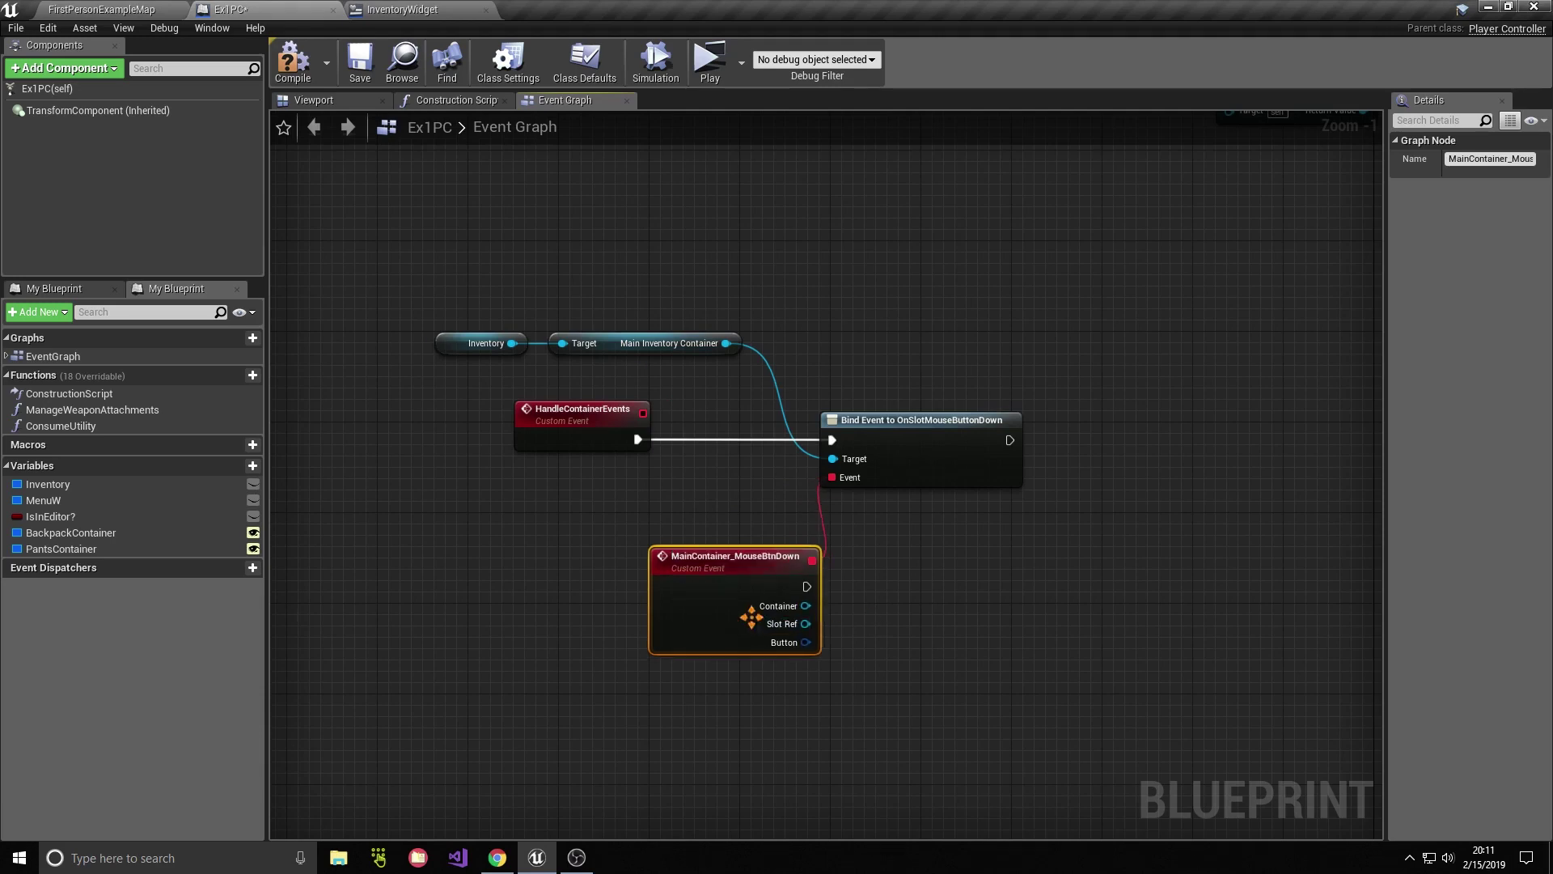
{"action": "left_click_drag", "start_coordinate": [753, 615], "coordinate": [561, 694]}
{"action": "left_click", "coordinate": [645, 720]}
Step: Compare the event's Button pin against Right Mouse Button with an Equal node
{"action": "left_click_drag", "start_coordinate": [677, 730], "coordinate": [695, 732]}
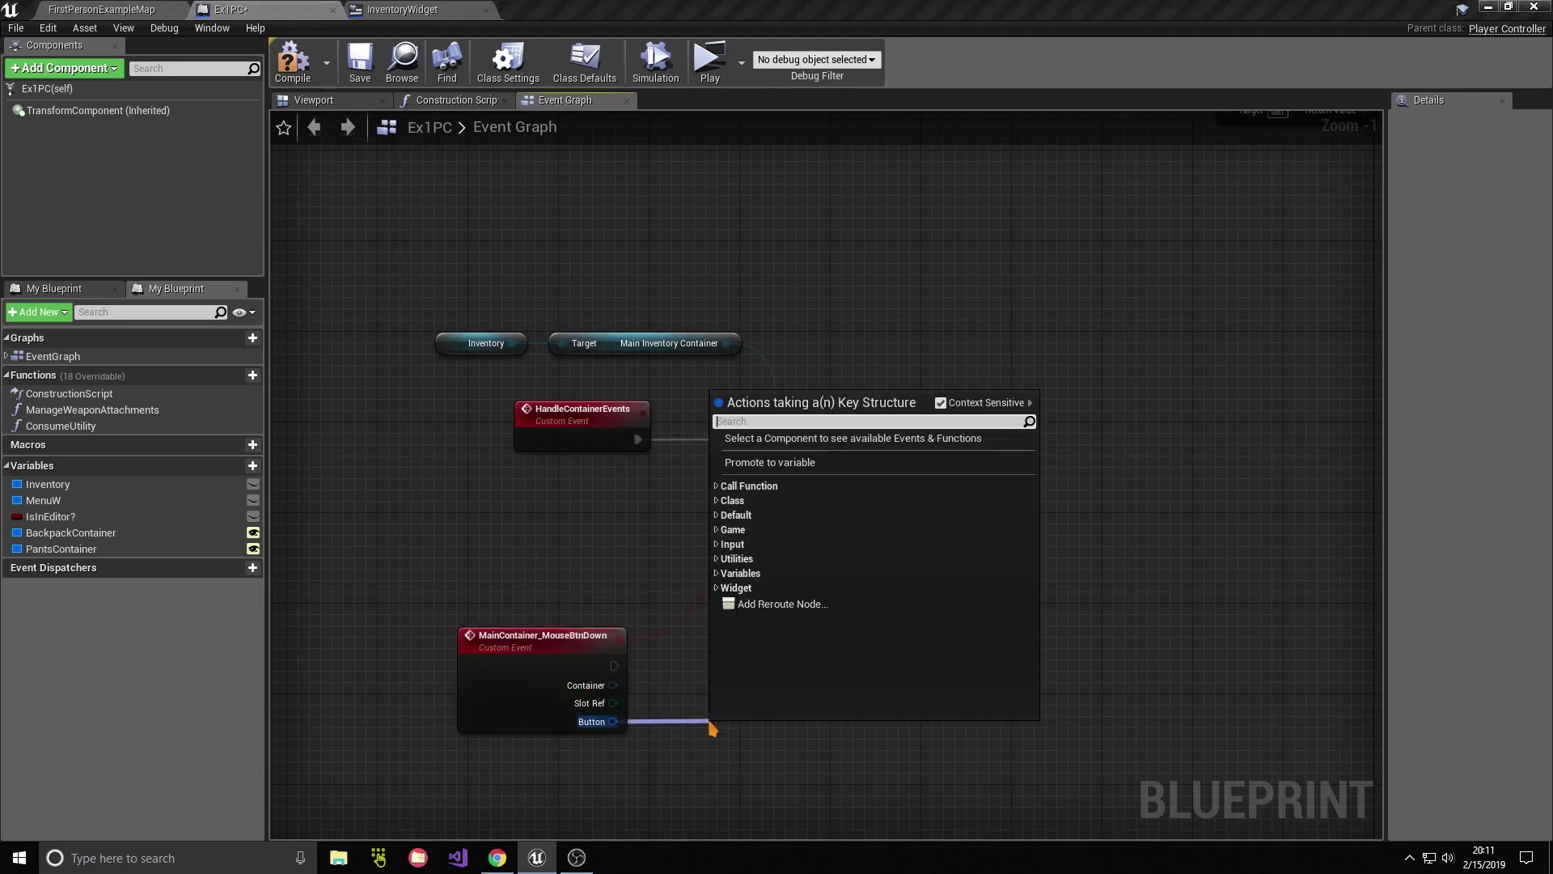
{"action": "type", "text": "=="}
{"action": "left_click", "coordinate": [826, 504]}
{"action": "left_click", "coordinate": [764, 753]}
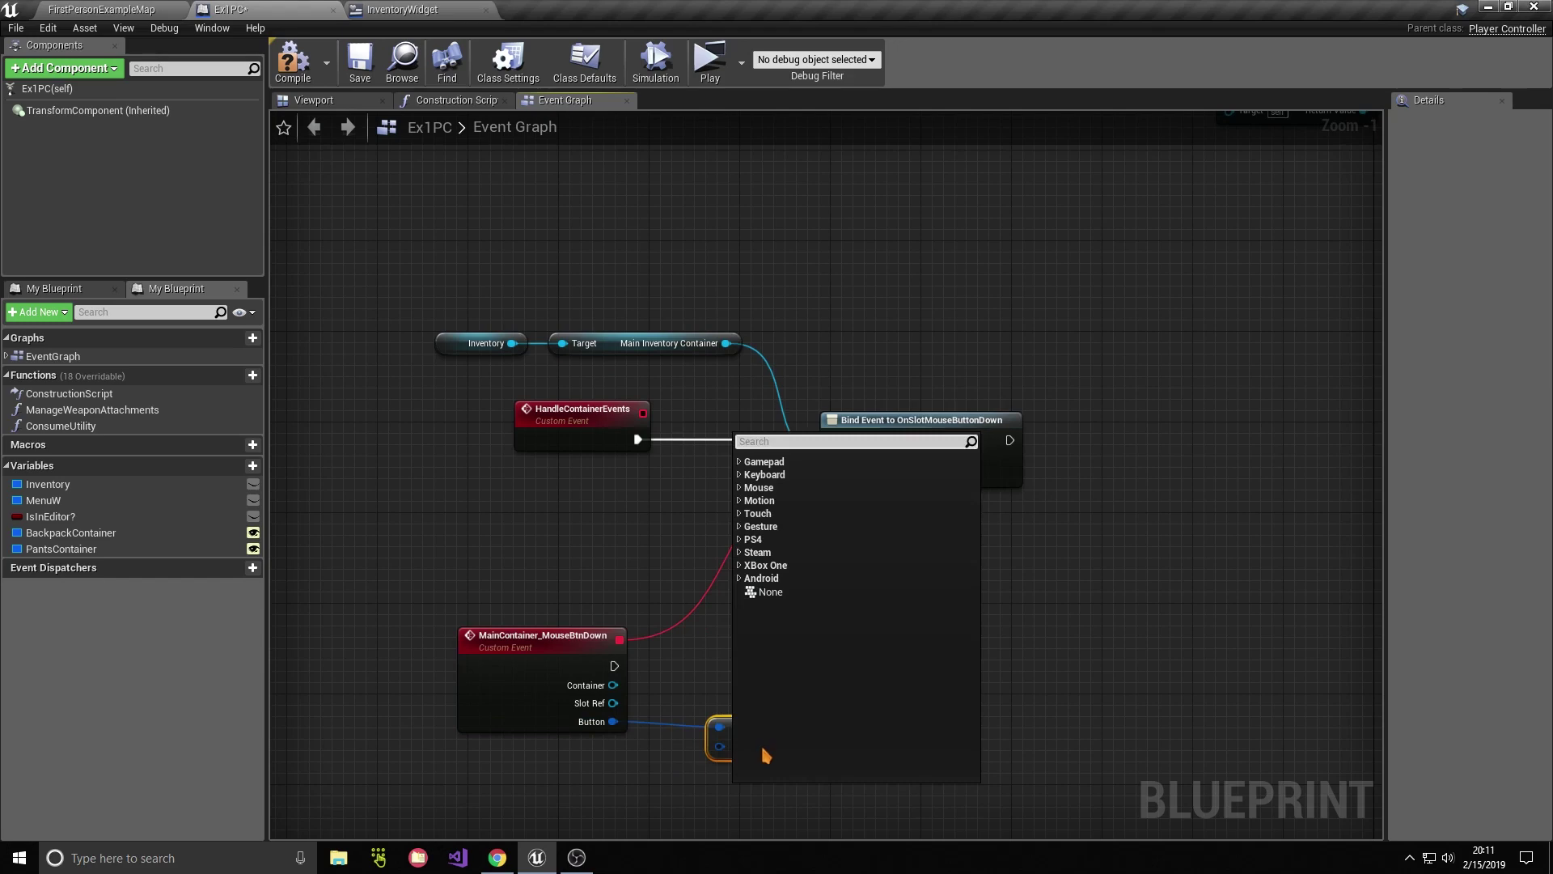
{"action": "type", "text": "right mouse"}
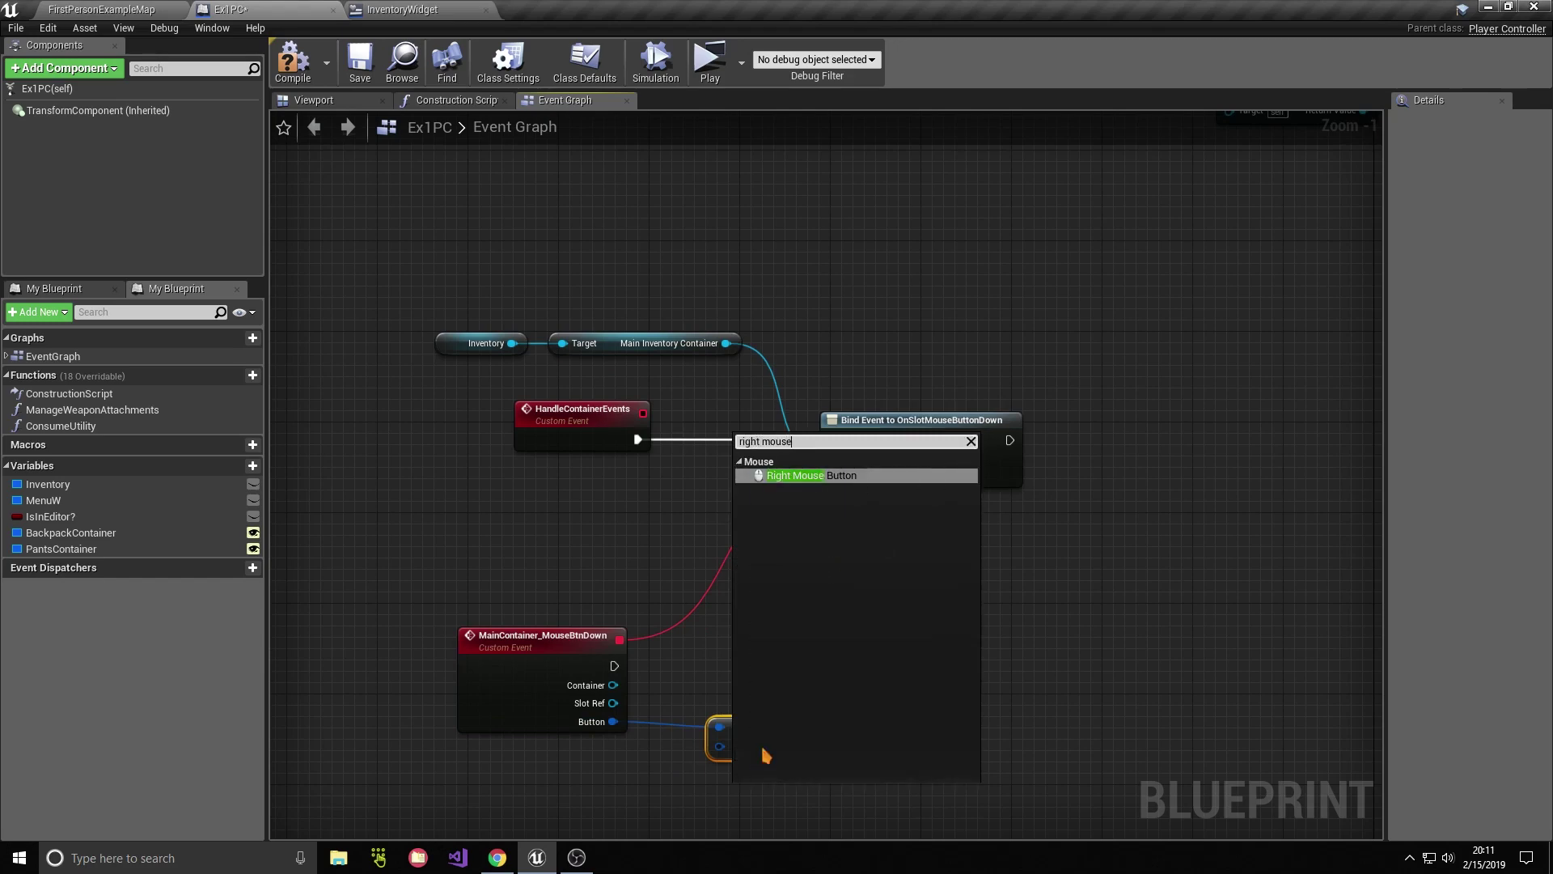
{"action": "left_click", "coordinate": [839, 478]}
{"action": "left_click_drag", "start_coordinate": [793, 719], "coordinate": [732, 804]}
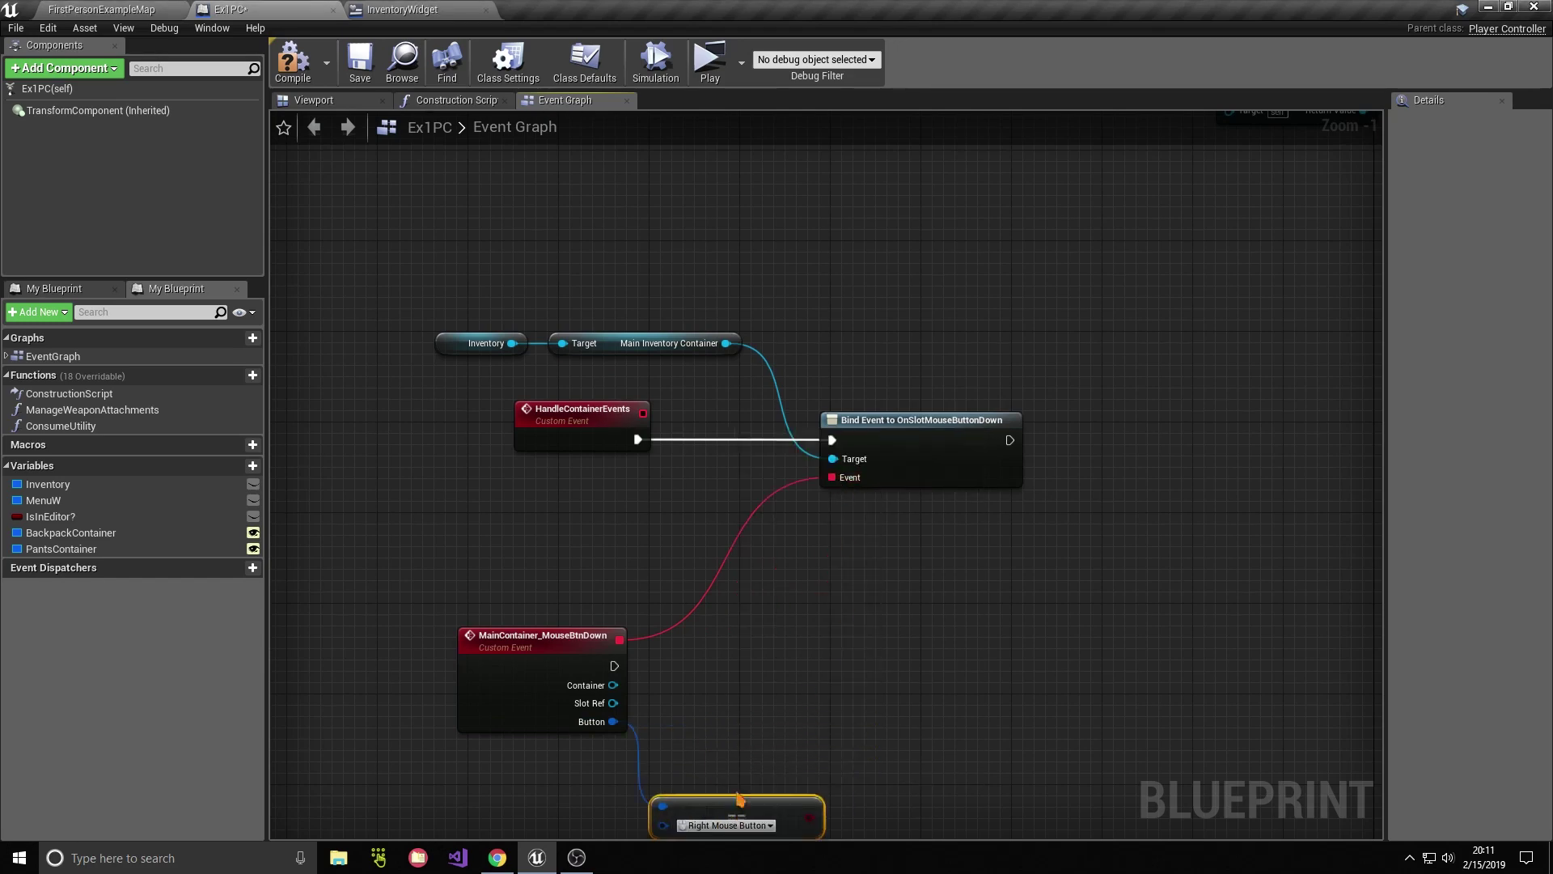
Step: Add a Branch fed by the comparison and driven by the event's execution
{"action": "key", "text": "b"}
{"action": "left_click", "coordinate": [764, 696]}
{"action": "right_click_drag", "start_coordinate": [808, 818], "coordinate": [814, 682]}
{"action": "left_click_drag", "start_coordinate": [814, 682], "coordinate": [761, 597]}
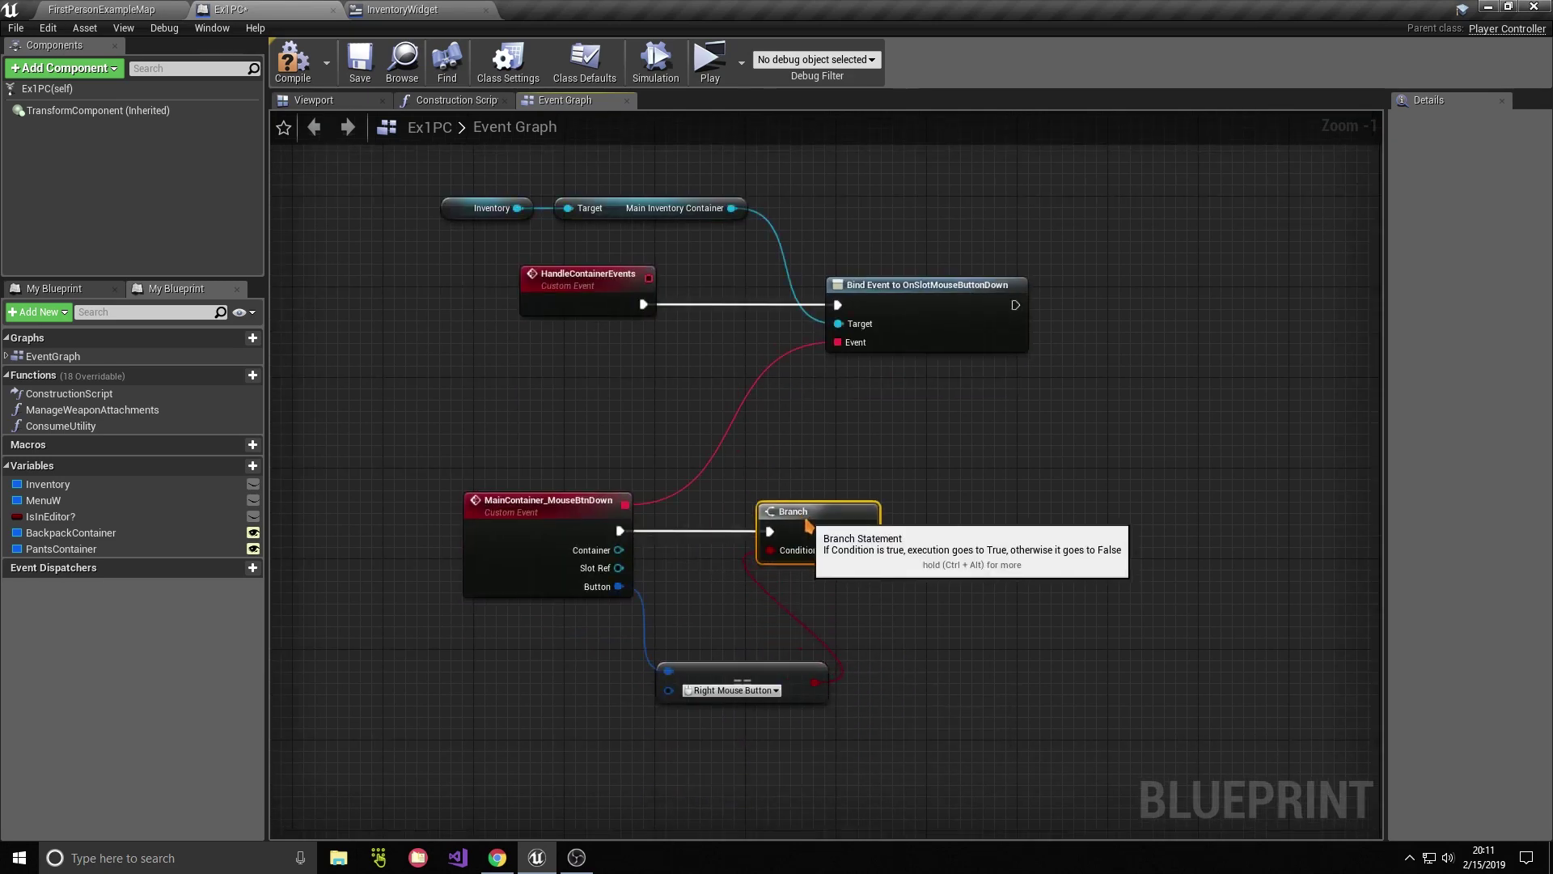
{"action": "left_click_drag", "start_coordinate": [847, 570], "coordinate": [841, 515]}
{"action": "left_click_drag", "start_coordinate": [739, 659], "coordinate": [682, 648]}
{"action": "left_click_drag", "start_coordinate": [847, 514], "coordinate": [915, 514]}
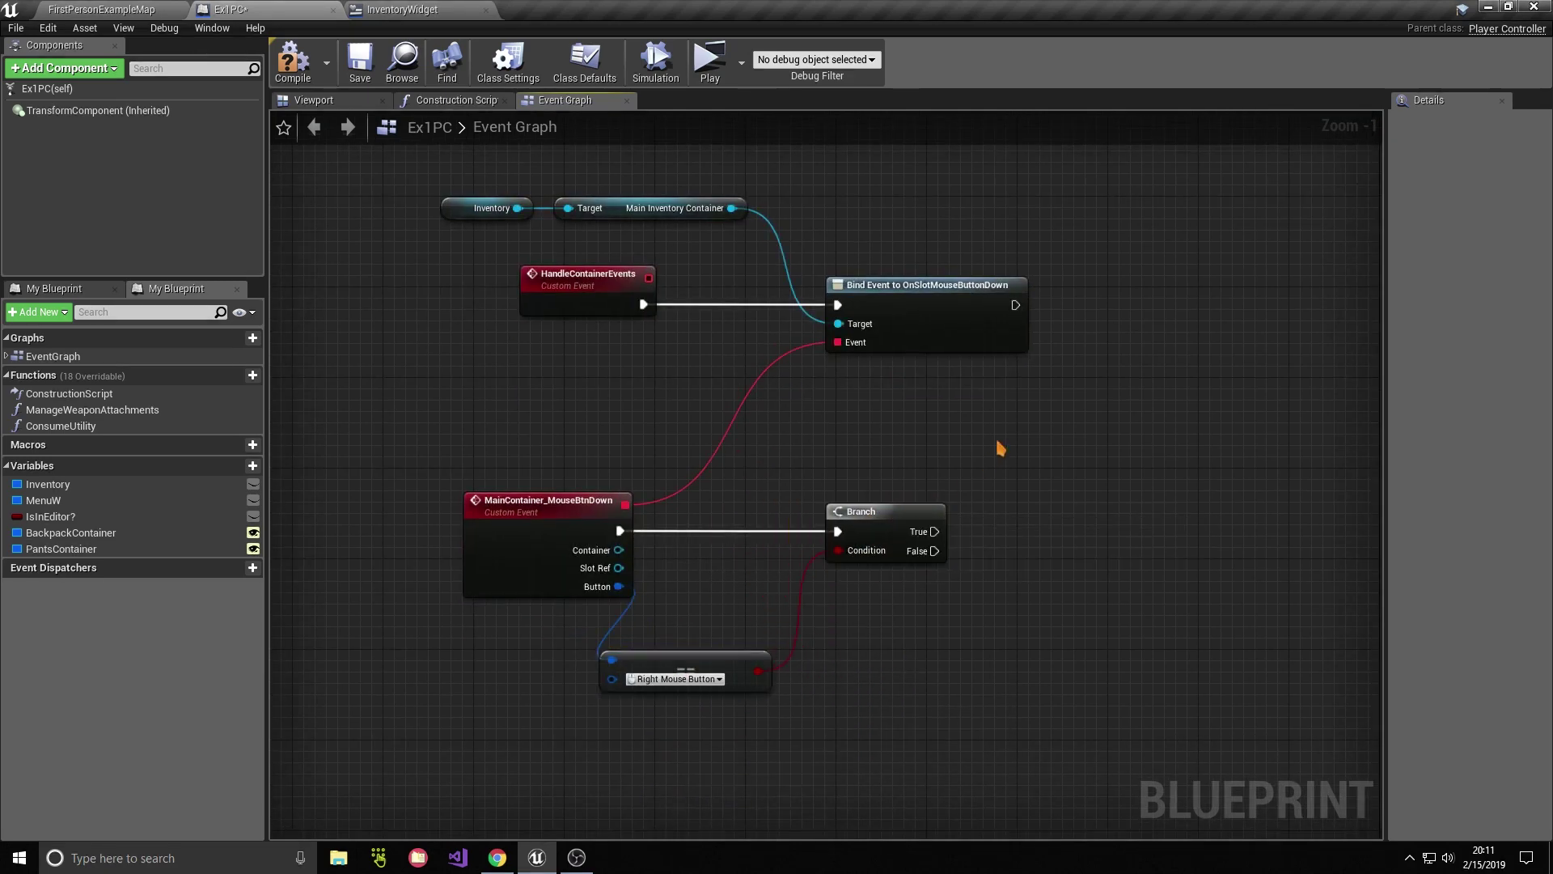
Step: Put an AND node on the Branch condition with the right-button check as input
{"action": "left_click_drag", "start_coordinate": [850, 555], "coordinate": [886, 661]}
{"action": "type", "text": "and"}
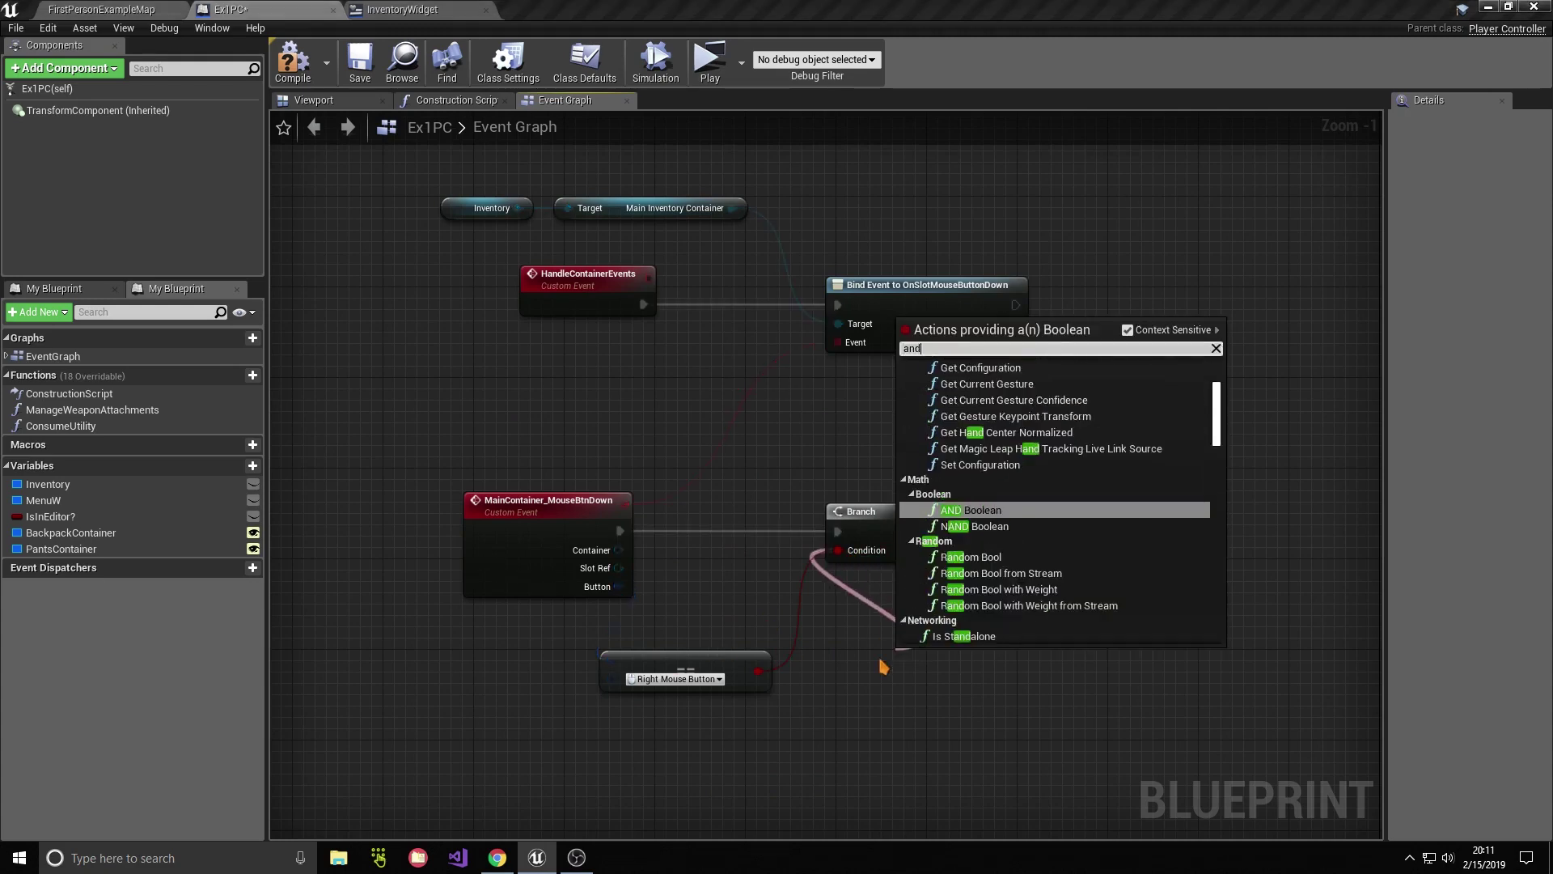
{"action": "key", "text": "Return"}
{"action": "left_click_drag", "start_coordinate": [758, 671], "coordinate": [911, 672]}
{"action": "left_click_drag", "start_coordinate": [685, 662], "coordinate": [753, 607]}
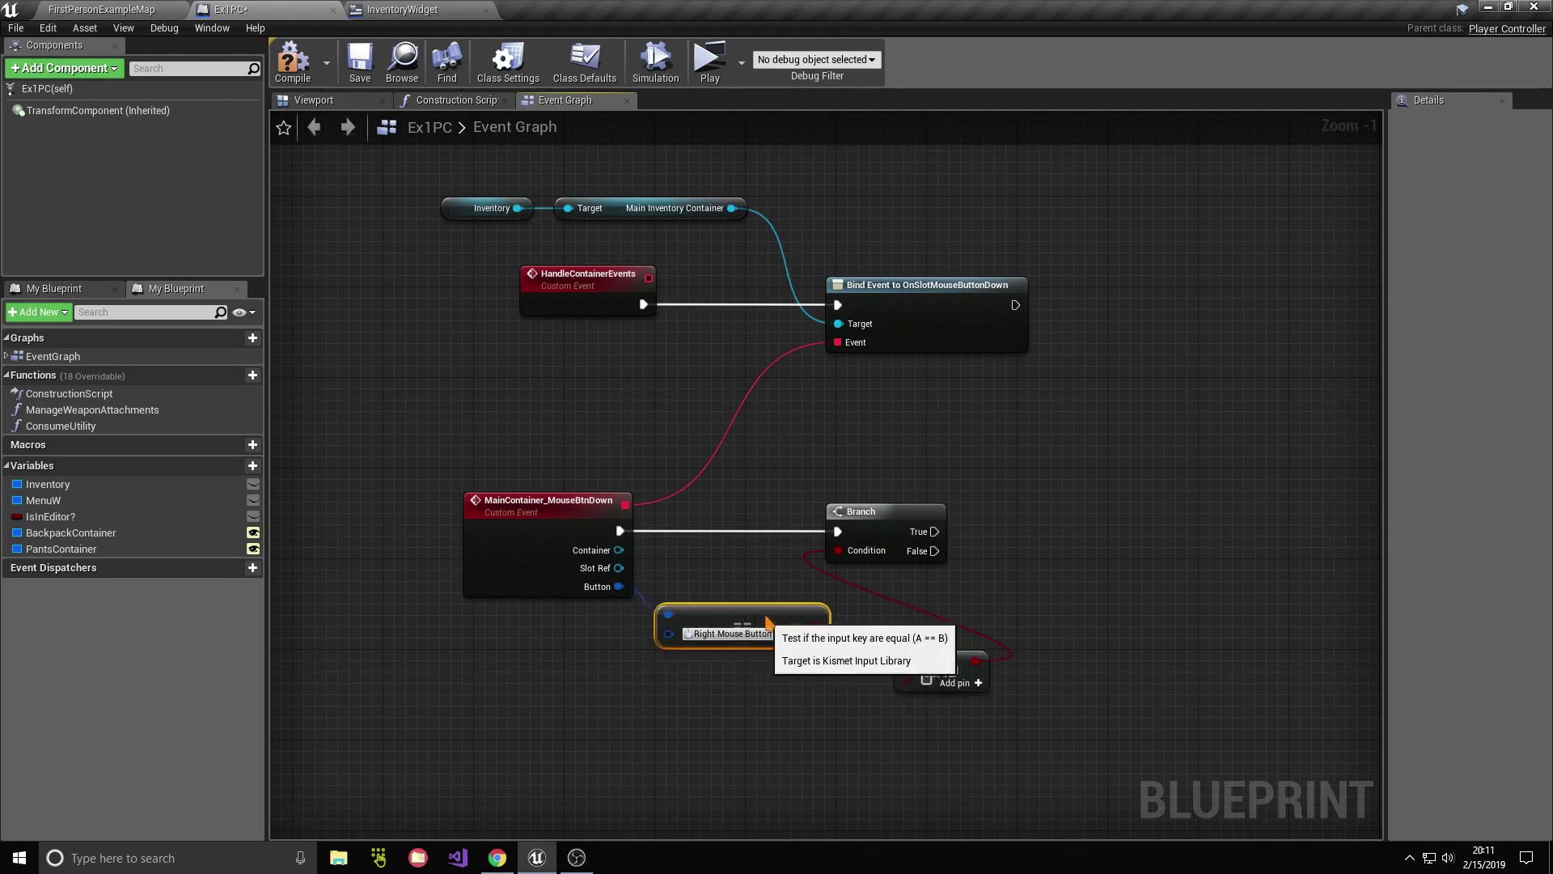
{"action": "left_click_drag", "start_coordinate": [473, 500], "coordinate": [394, 500]}
{"action": "right_click_drag", "start_coordinate": [645, 580], "coordinate": [658, 460]}
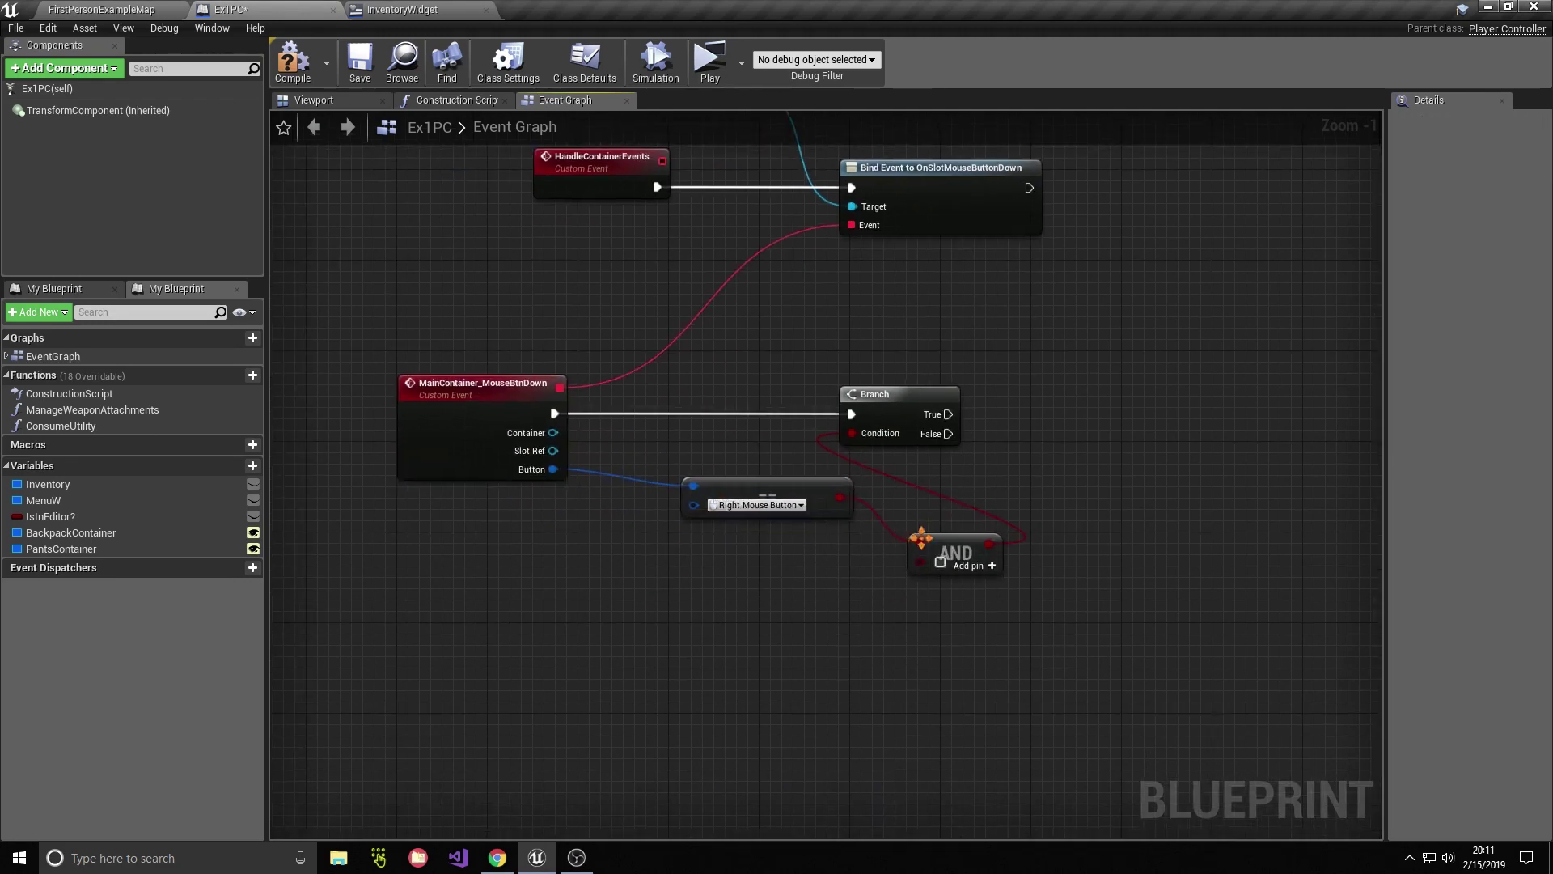
{"action": "right_click_drag", "start_coordinate": [553, 538], "coordinate": [670, 501]}
Step: Add a Slot Ref Get Type == Backpack check into the AND and add another AND input
{"action": "mouse_move", "coordinate": [662, 411]}
{"action": "left_mouse_down"}
{"action": "mouse_move", "coordinate": [677, 604]}
{"action": "mouse_move", "coordinate": [859, 643]}
{"action": "left_mouse_up"}
{"action": "type", "text": "get type"}
{"action": "key", "text": "Return"}
{"action": "type", "text": "=="}
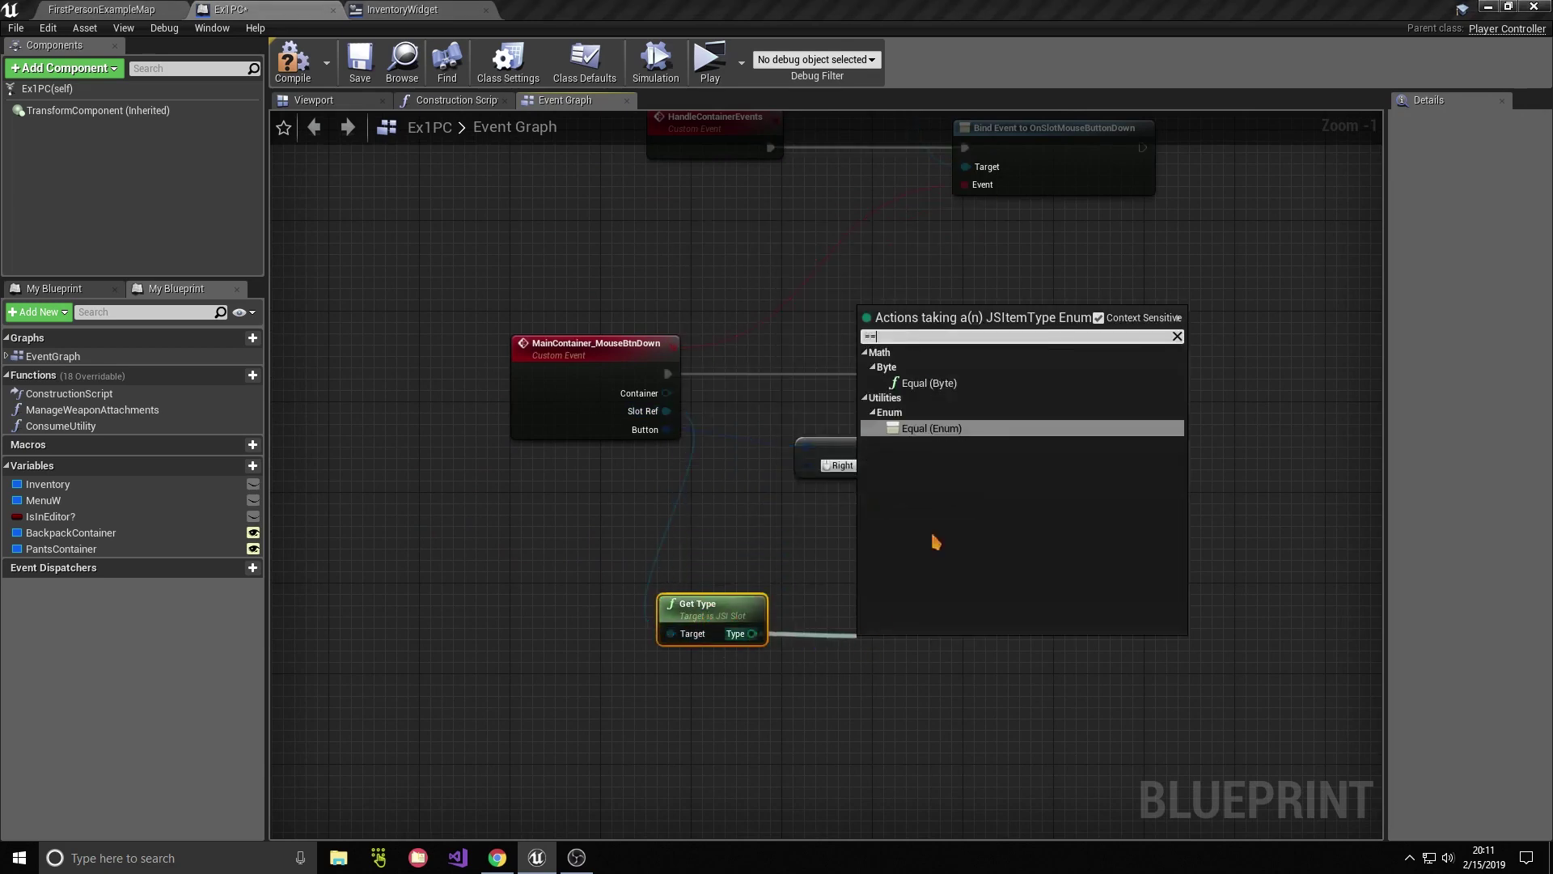
{"action": "left_click", "coordinate": [940, 433]}
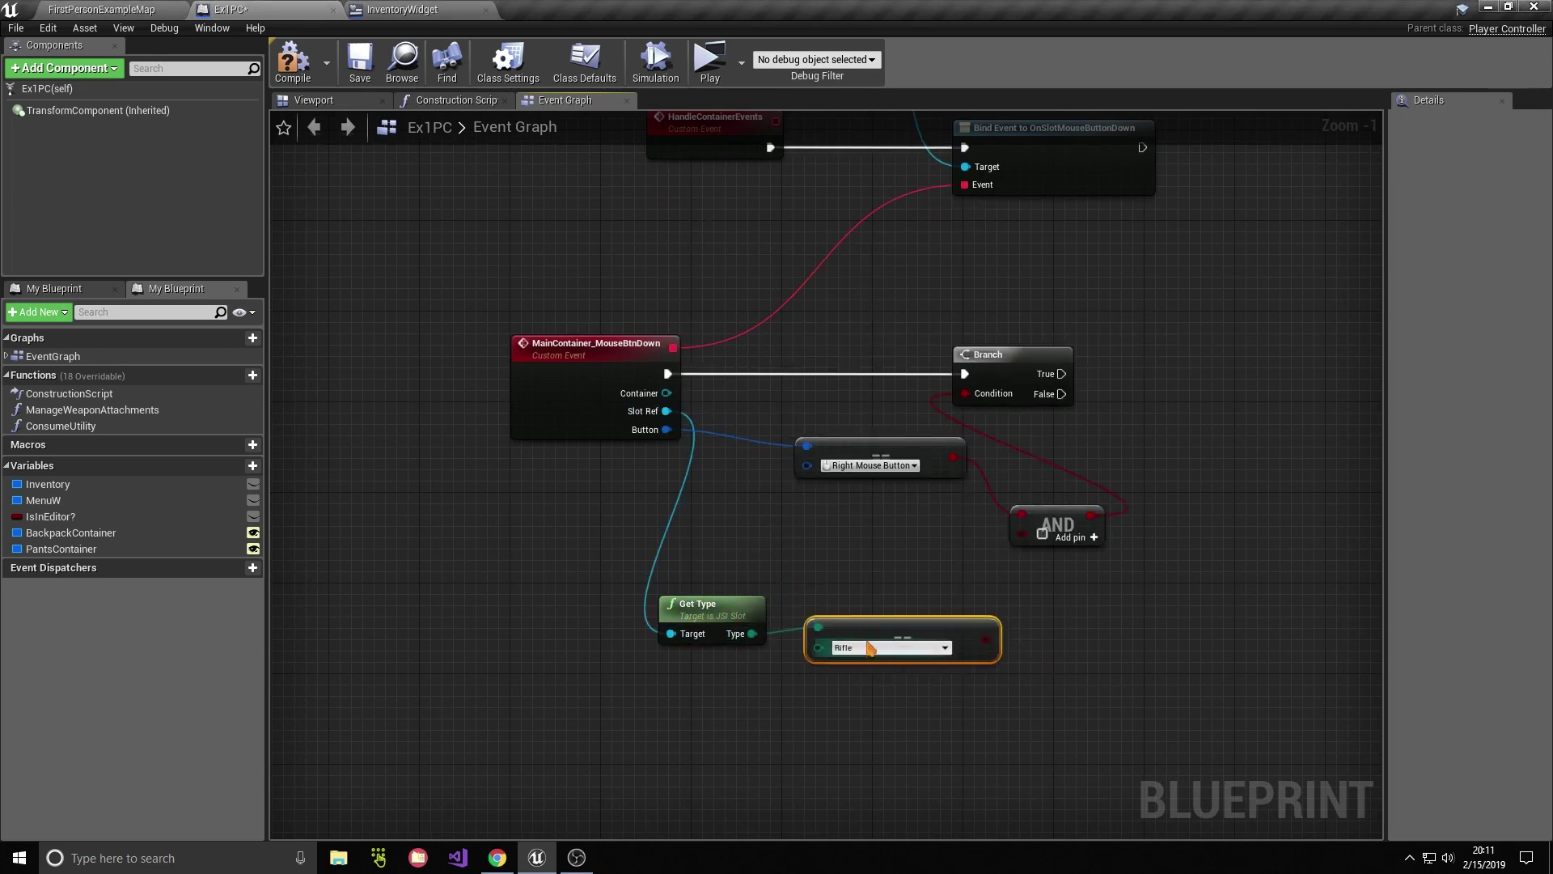
{"action": "left_click", "coordinate": [867, 648]}
{"action": "left_click", "coordinate": [849, 807]}
{"action": "mouse_move", "coordinate": [902, 631]}
{"action": "left_mouse_down"}
{"action": "mouse_move", "coordinate": [880, 585]}
{"action": "mouse_move", "coordinate": [1003, 560]}
{"action": "mouse_move", "coordinate": [1022, 534]}
{"action": "left_mouse_up"}
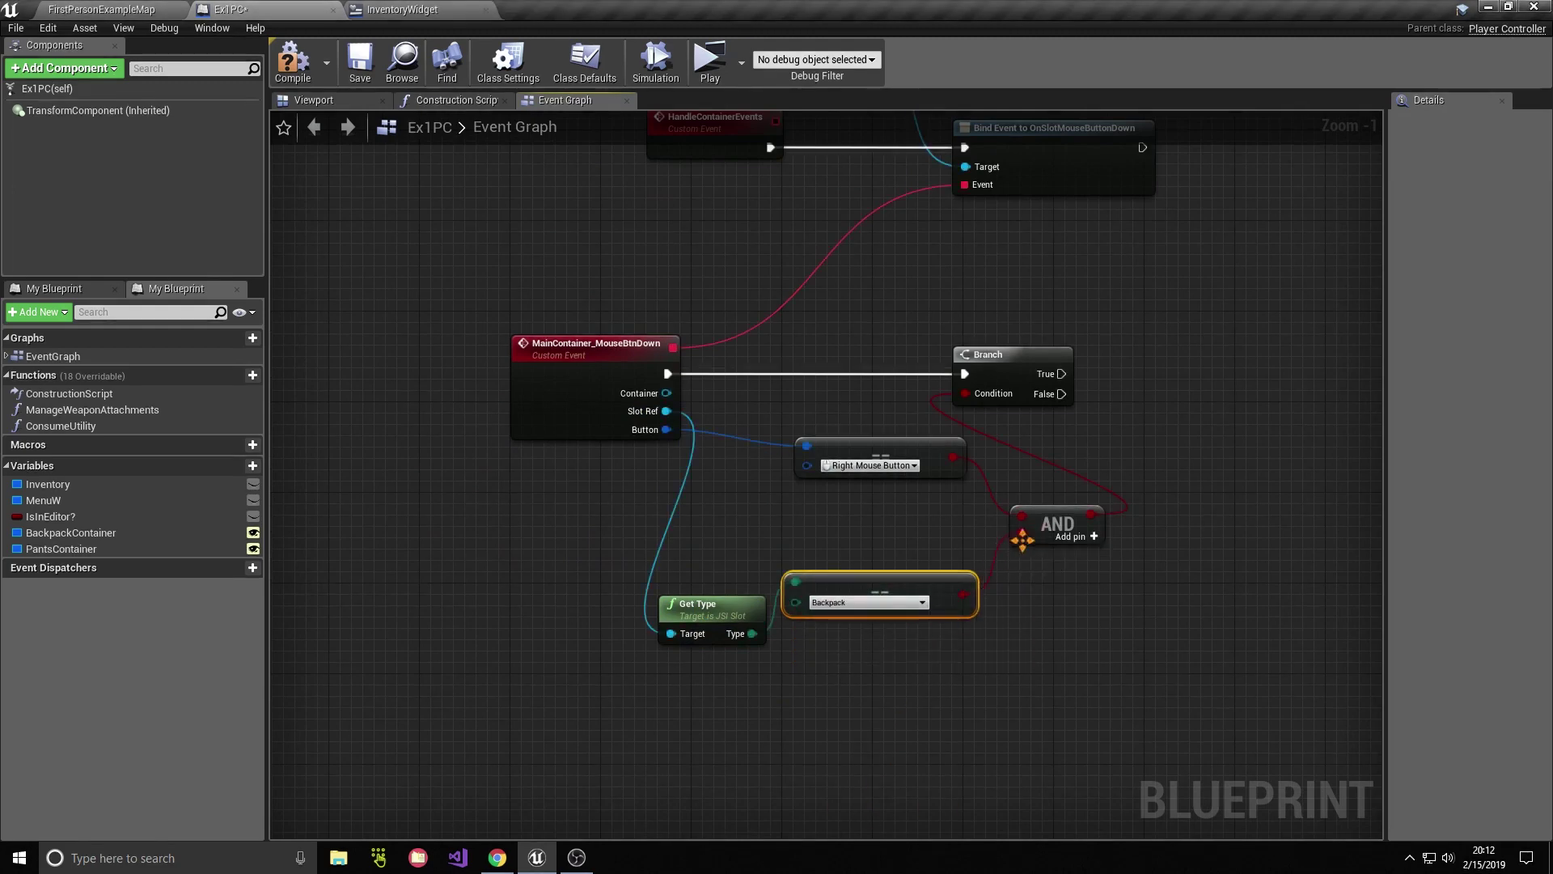
{"action": "left_click_drag", "start_coordinate": [881, 591], "coordinate": [893, 526]}
{"action": "left_click_drag", "start_coordinate": [703, 615], "coordinate": [783, 581]}
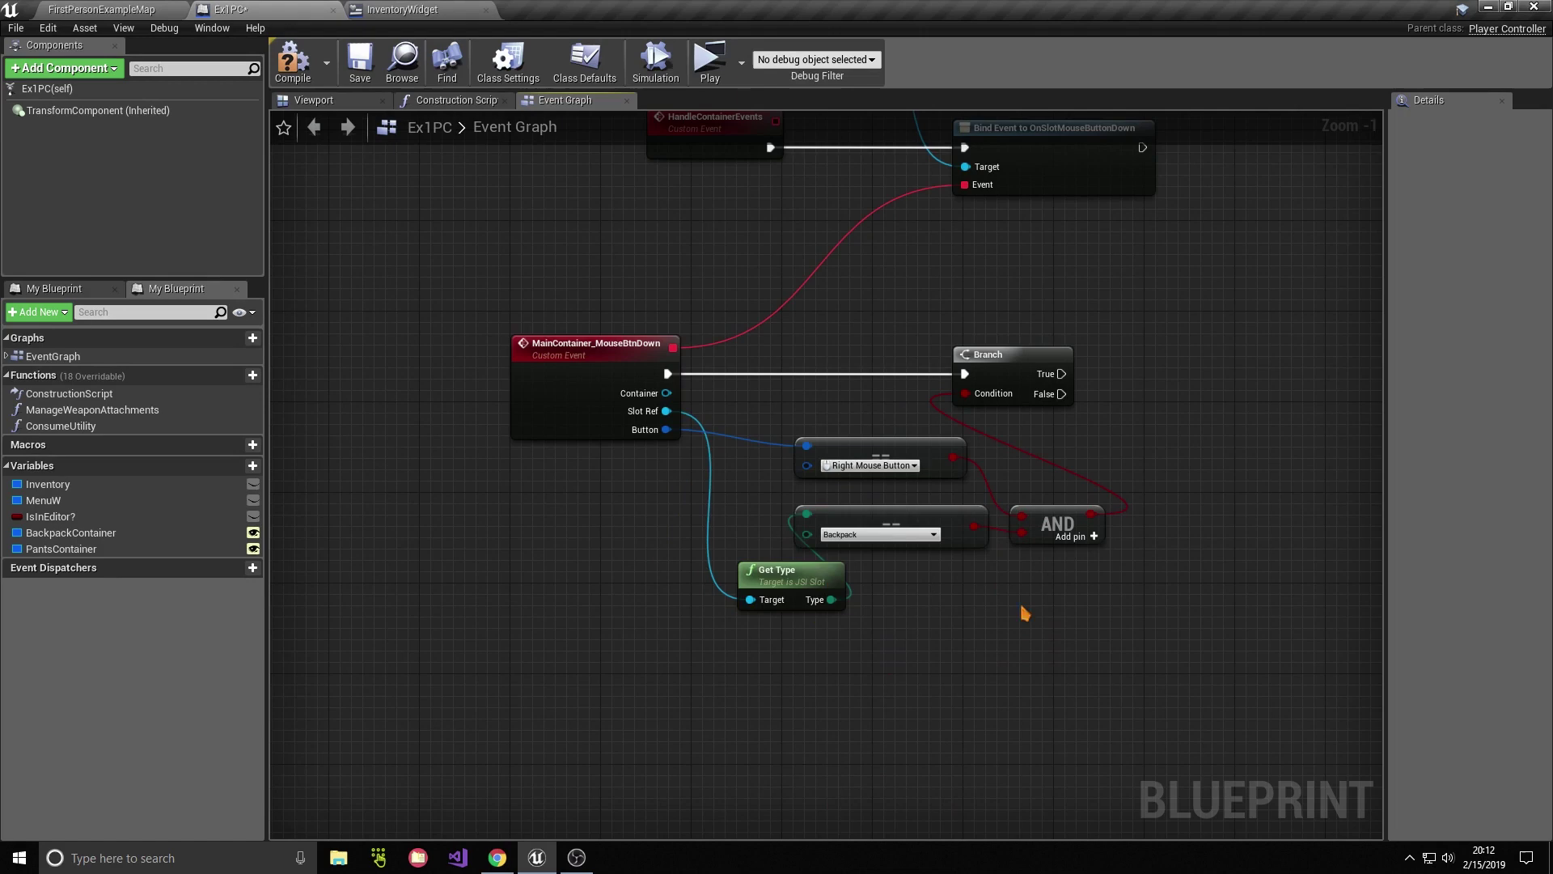
{"action": "left_click", "coordinate": [1082, 546]}
Step: Place an Inventory getter and look up the backpack container's name in InventoryWidget
{"action": "left_click_drag", "start_coordinate": [668, 411], "coordinate": [656, 554]}
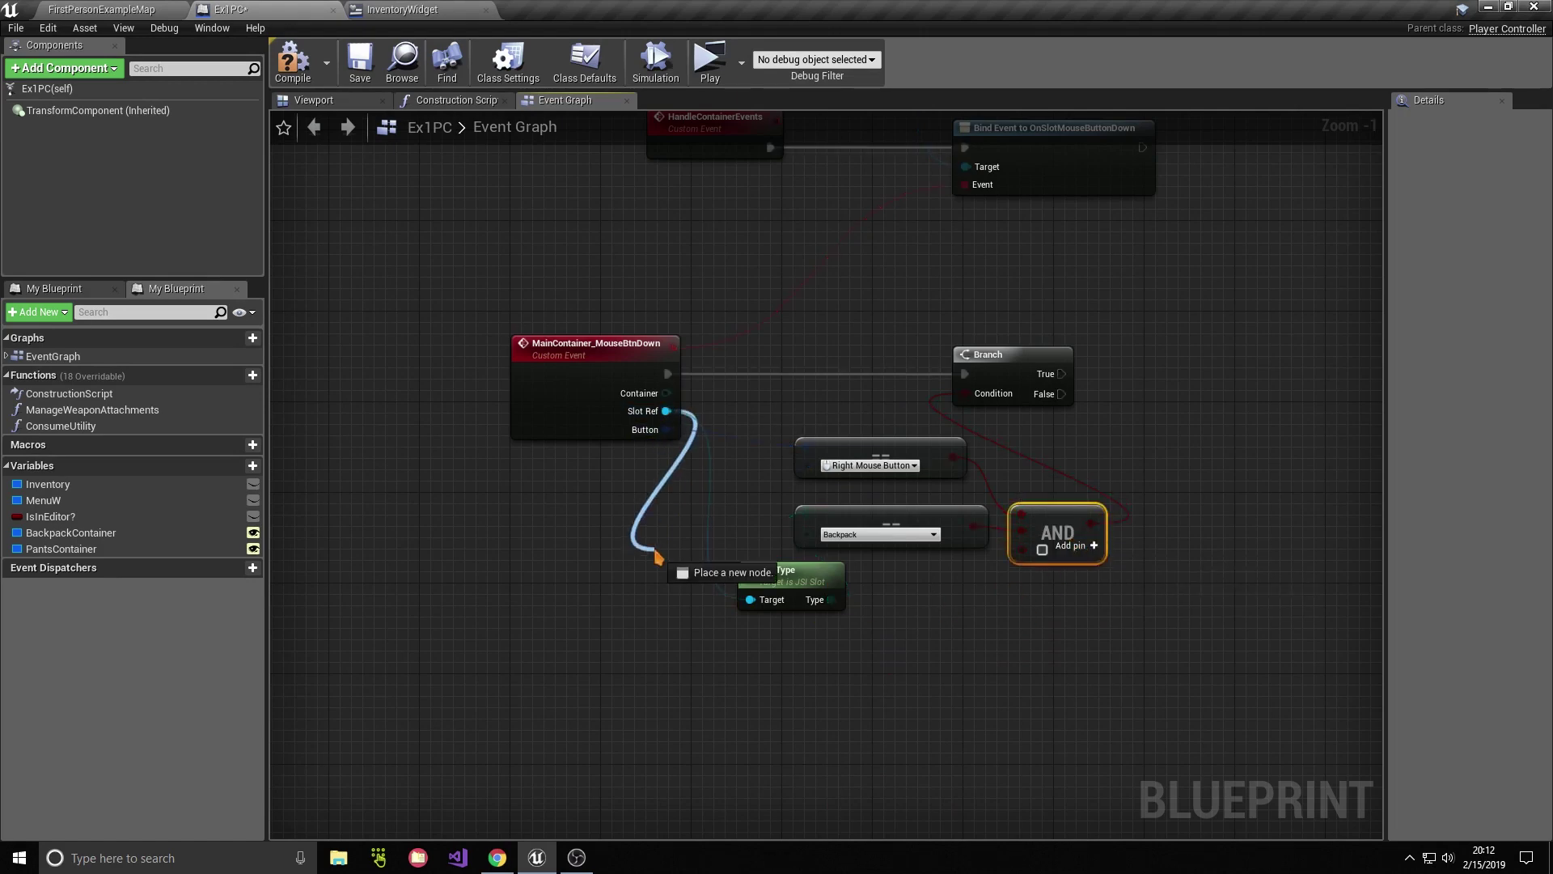
{"action": "left_click_drag", "start_coordinate": [697, 713], "coordinate": [698, 715]}
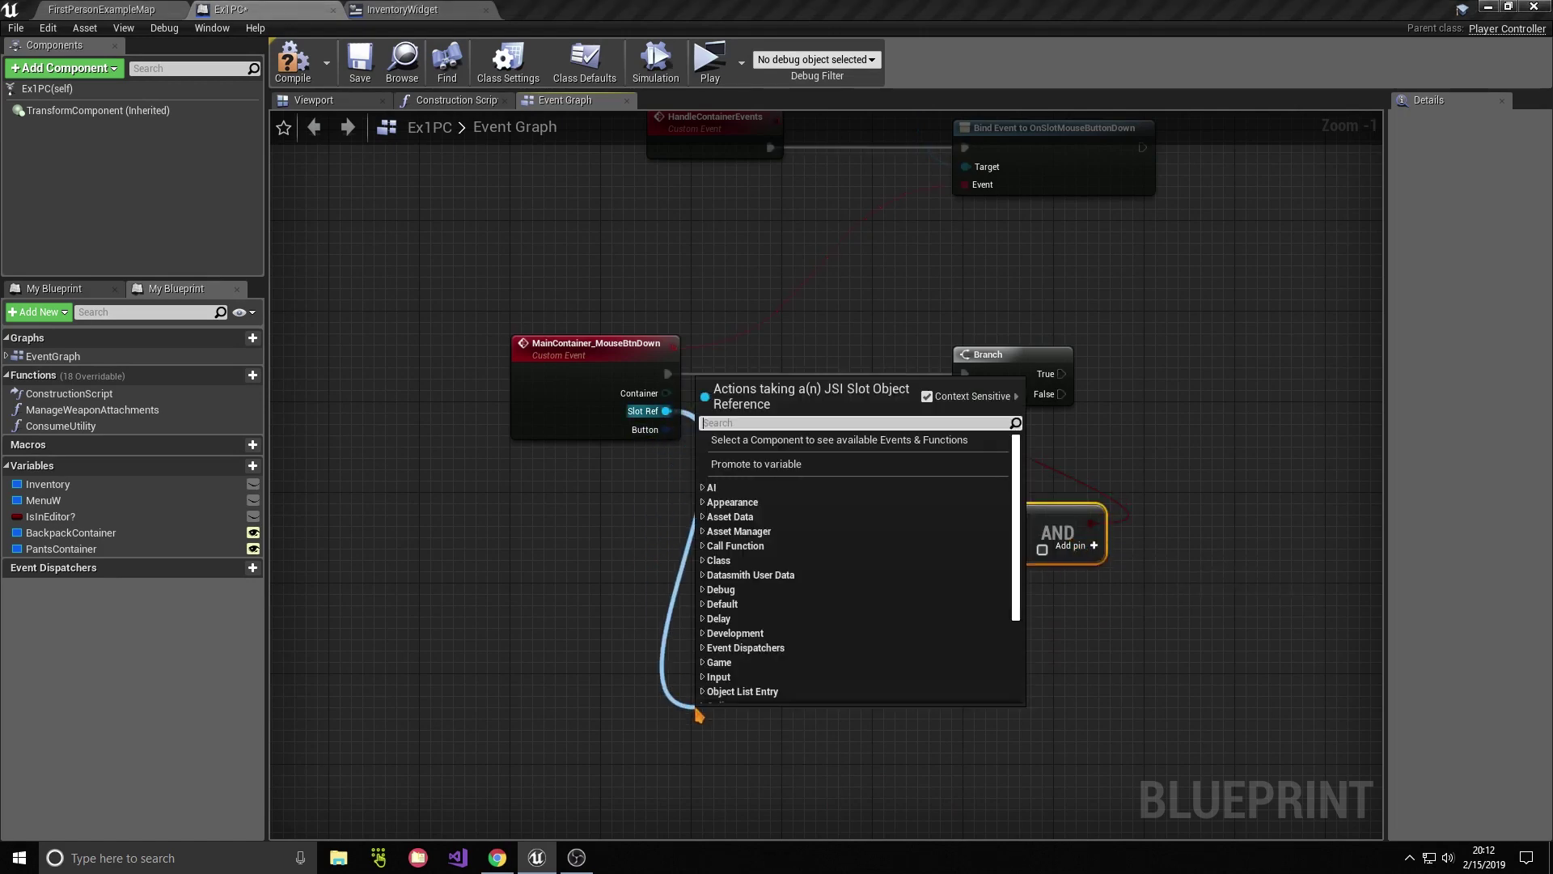
{"action": "left_click", "coordinate": [576, 719]}
{"action": "left_click_drag", "start_coordinate": [48, 484], "coordinate": [639, 696], "text": "ctrl"}
{"action": "type", "text": "get backpa"}
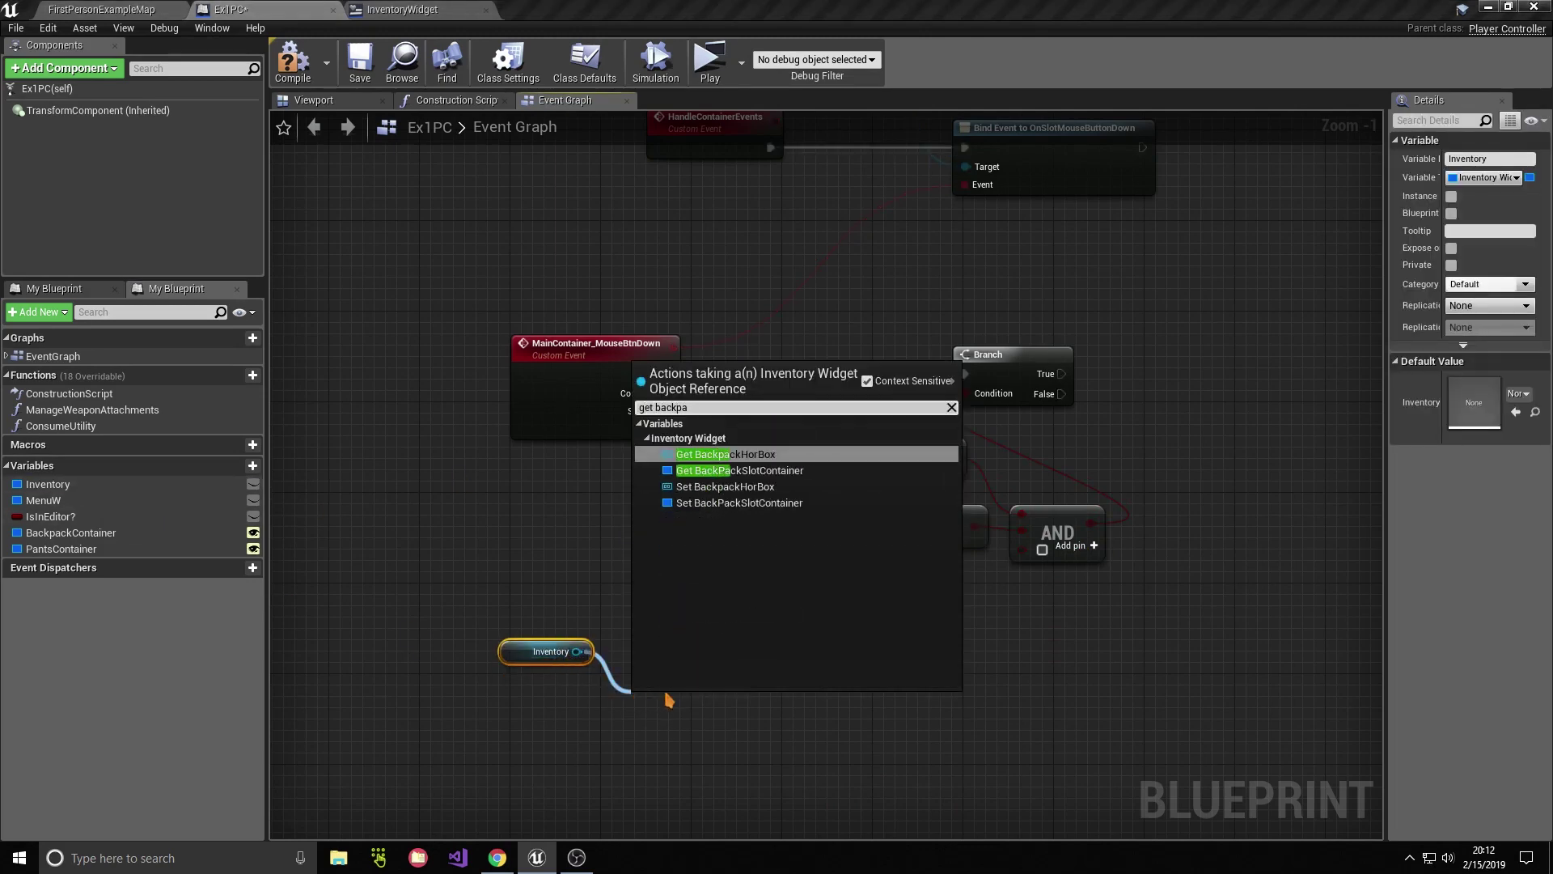
{"action": "left_click", "coordinate": [789, 745]}
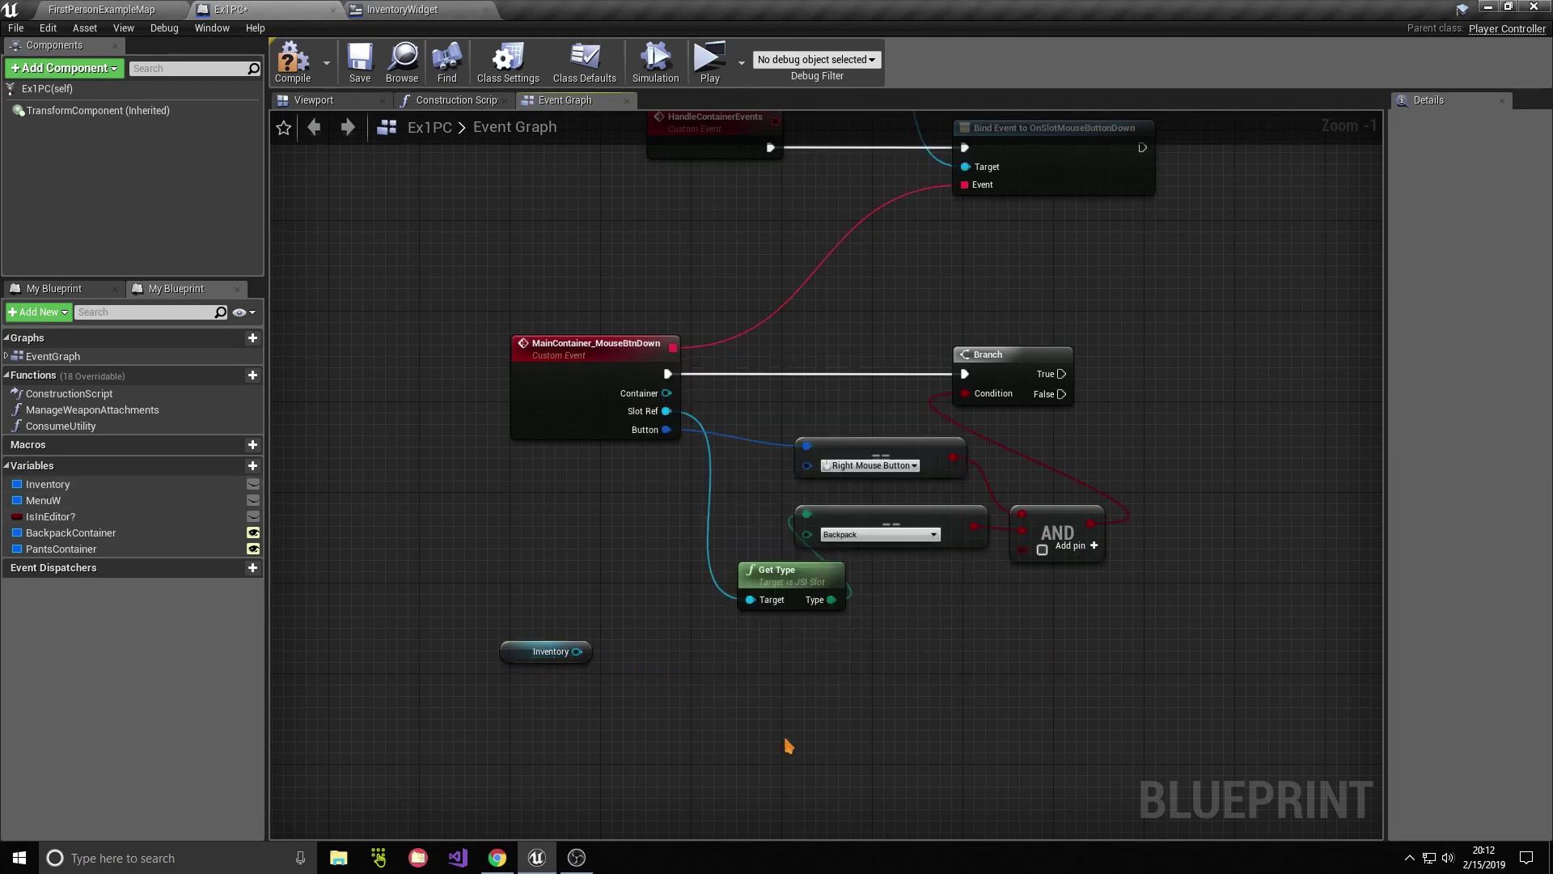
{"action": "left_click", "coordinate": [411, 8]}
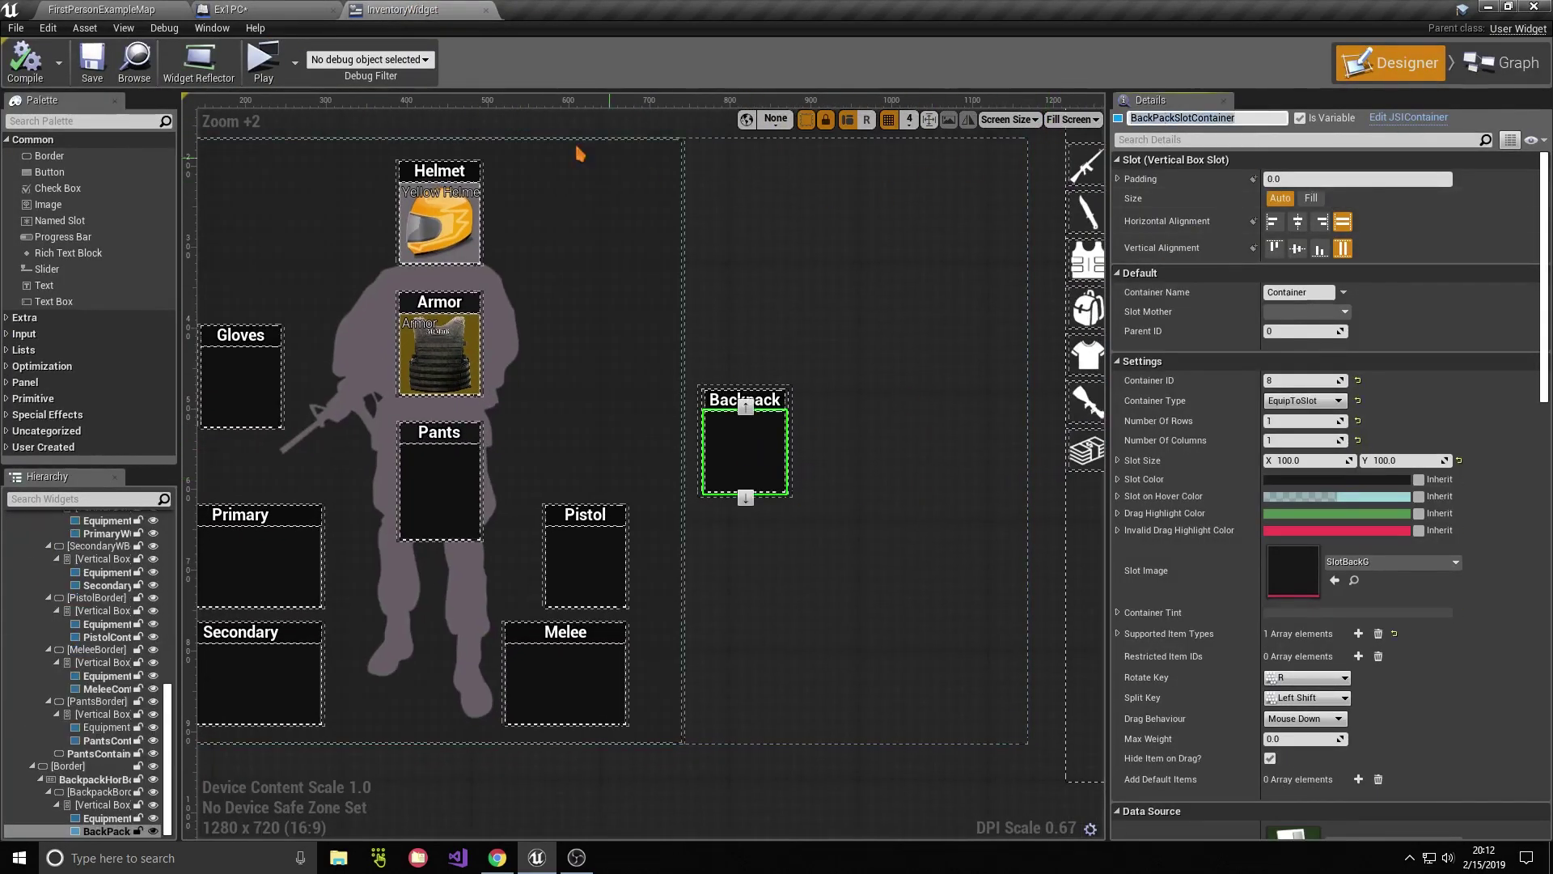
{"action": "left_click", "coordinate": [234, 9]}
Step: Get BackPackSlotContainer from Inventory and add an Is Equipped? node on it
{"action": "left_click_drag", "start_coordinate": [576, 652], "coordinate": [675, 668]}
{"action": "type", "text": "BackPackSlotContainer"}
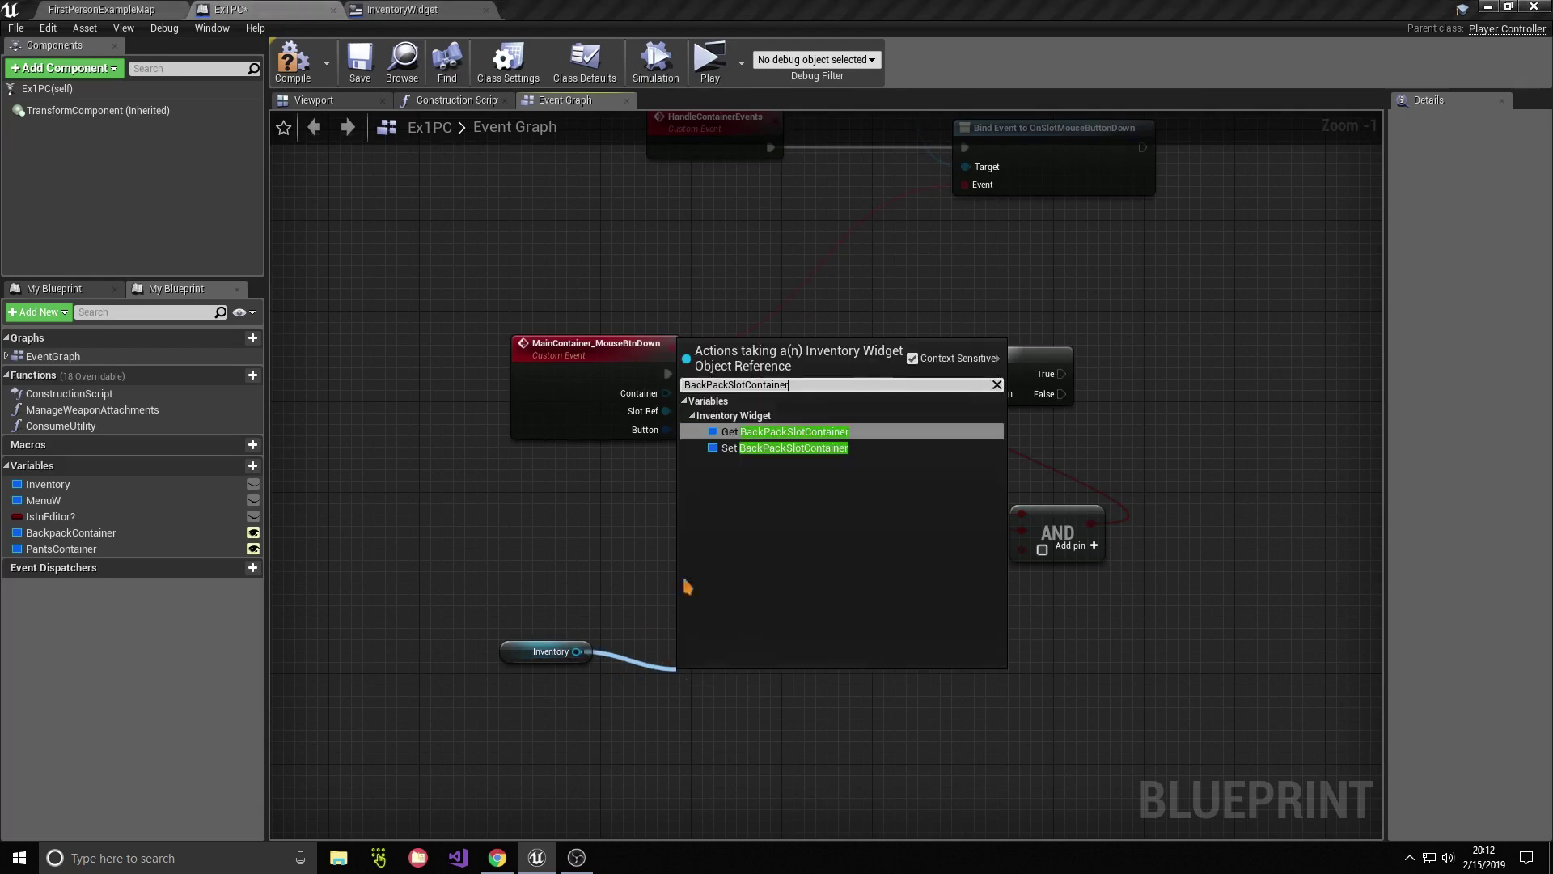
{"action": "left_click", "coordinate": [753, 432]}
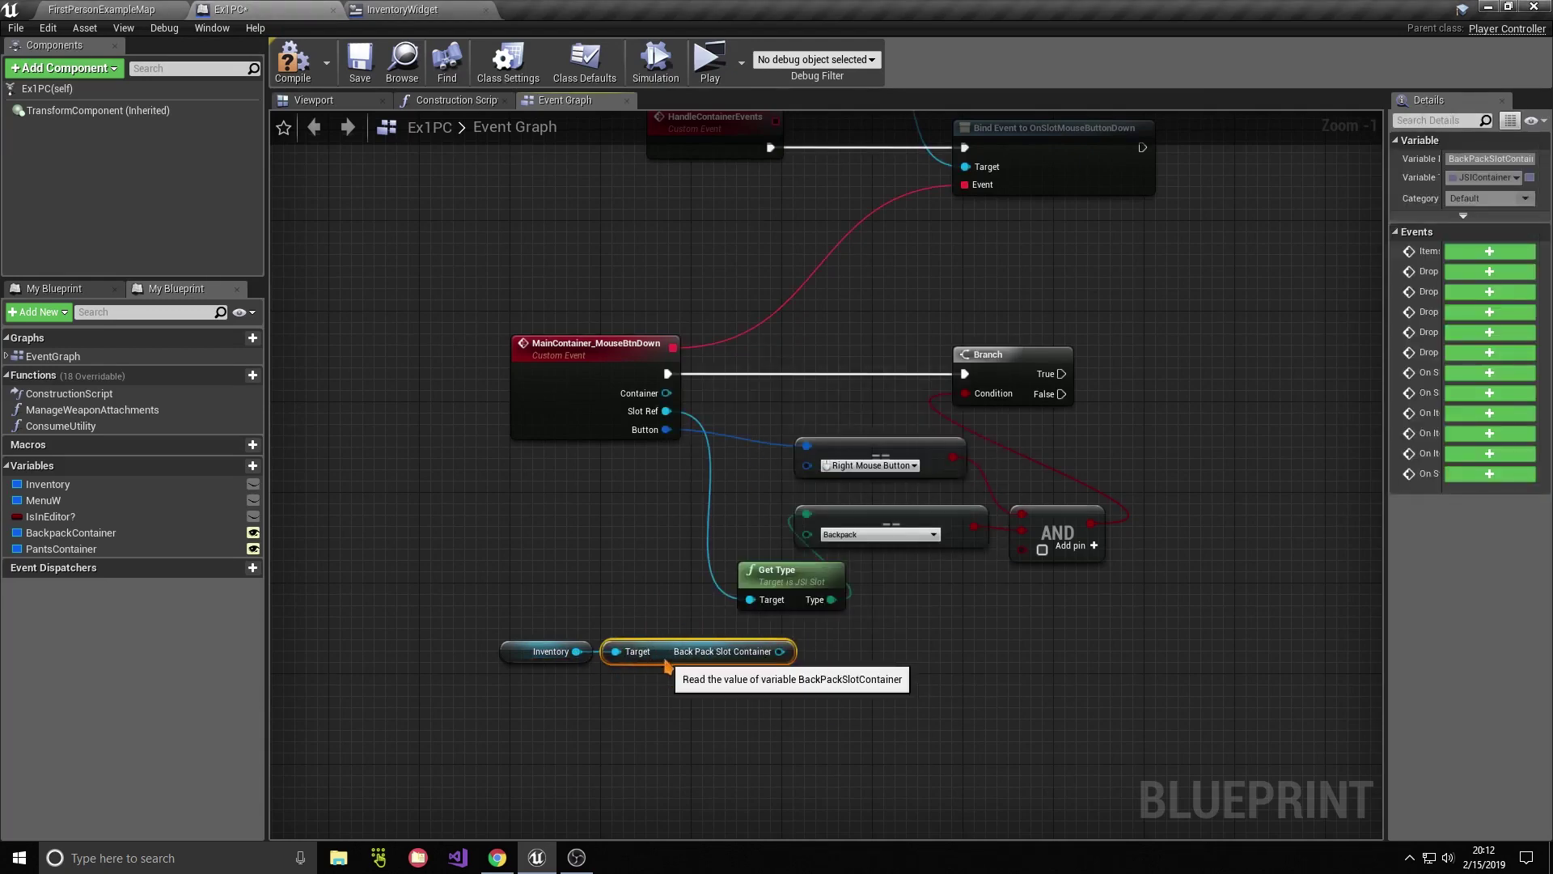
{"action": "mouse_move", "coordinate": [712, 652]}
{"action": "left_mouse_down"}
{"action": "mouse_move", "coordinate": [632, 686]}
{"action": "mouse_move", "coordinate": [777, 708]}
{"action": "left_mouse_up"}
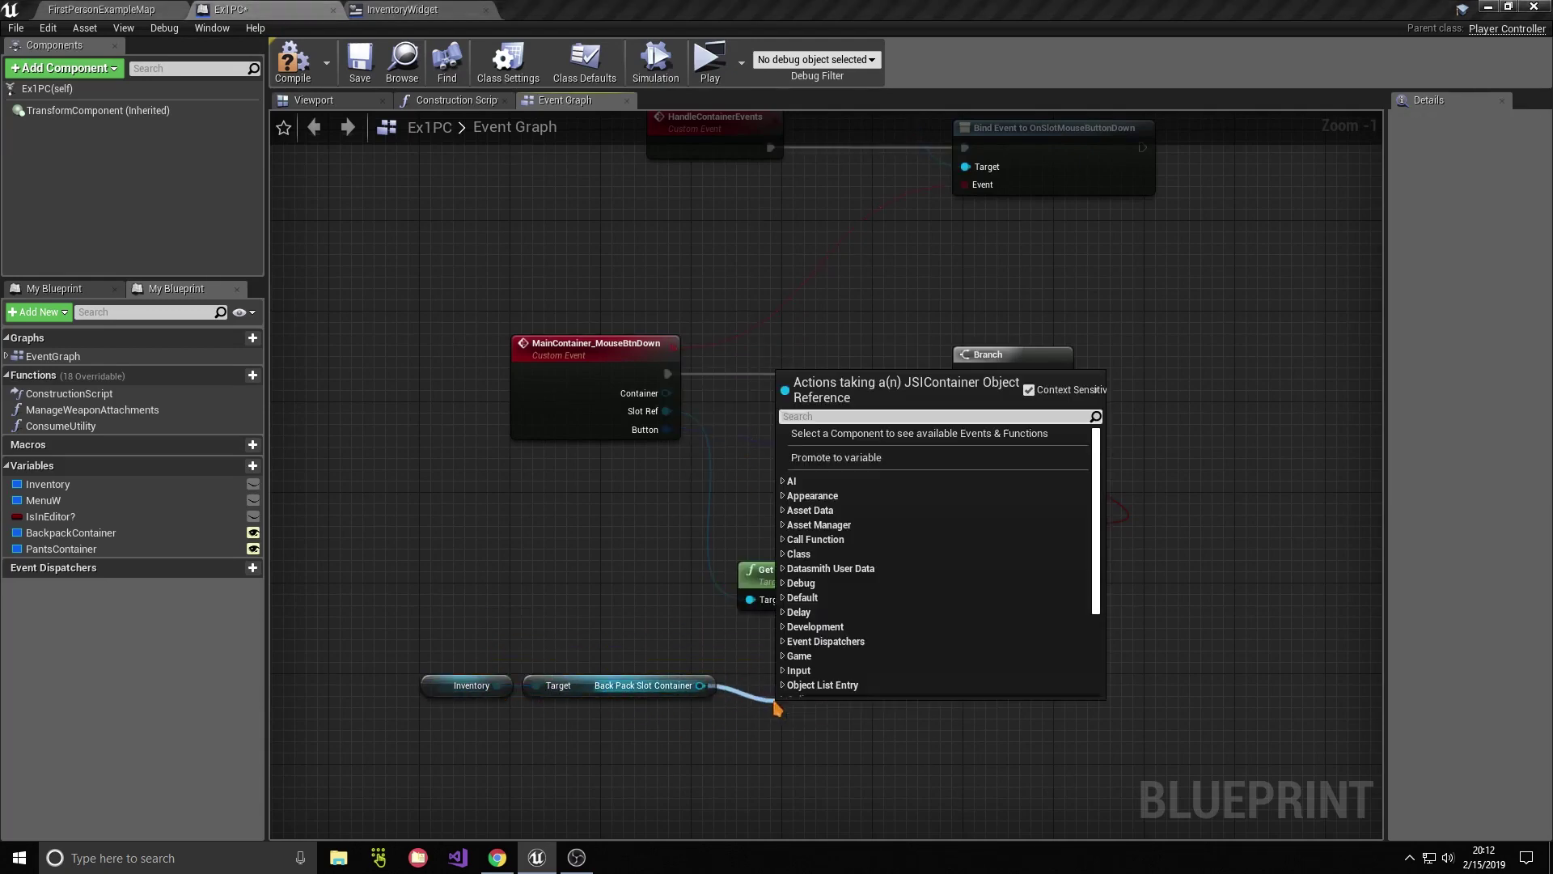
{"action": "type", "text": "equipped"}
{"action": "key", "text": "Return"}
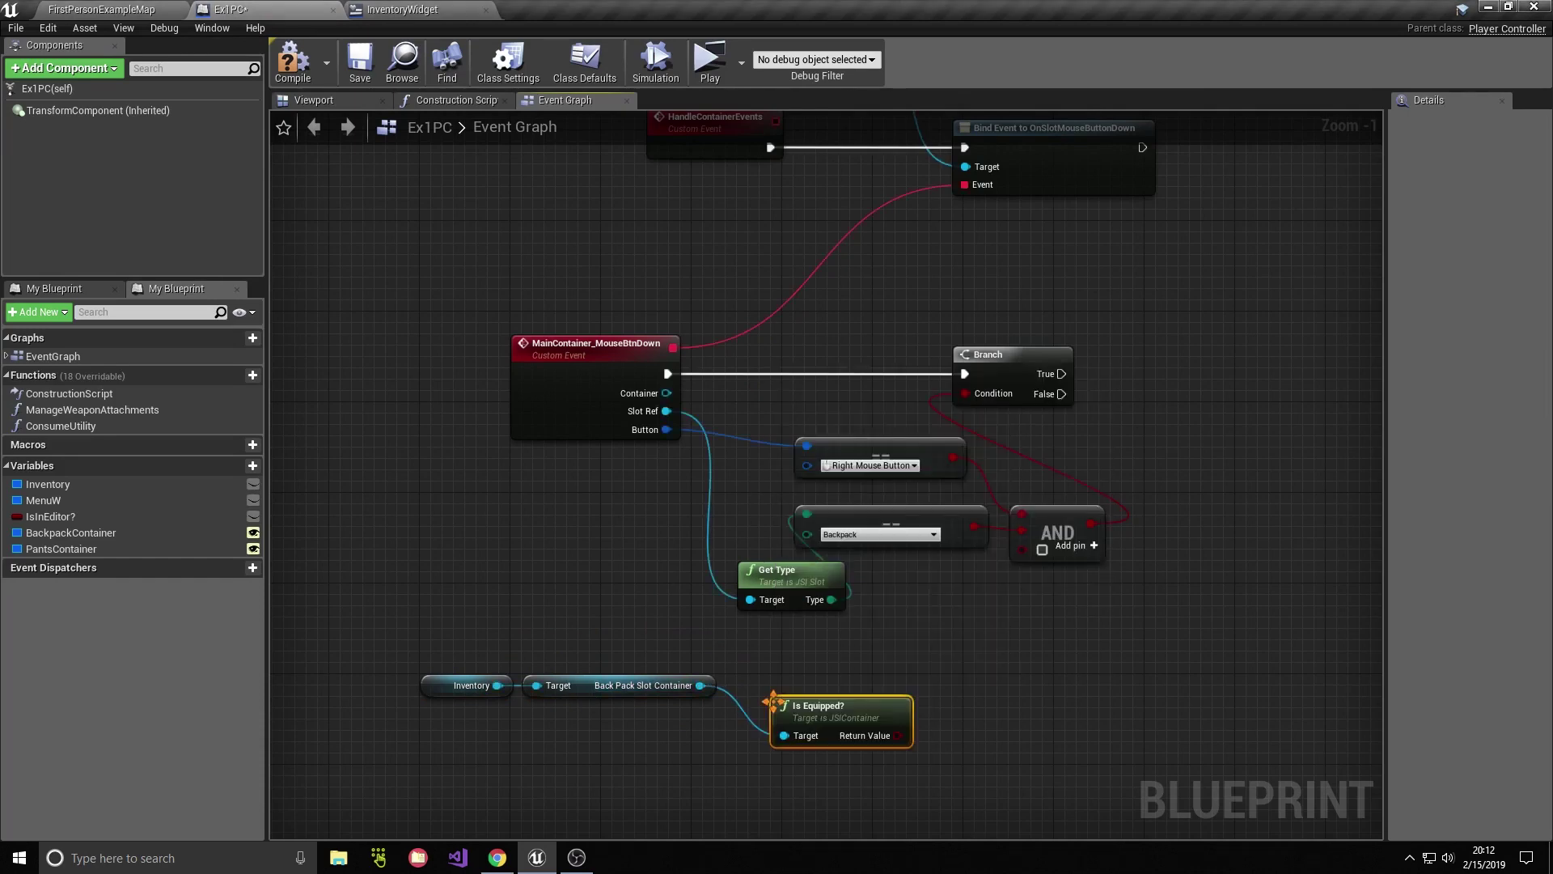
Step: Invert Is Equipped? with a NOT node and copy the Inventory and container getters
{"action": "mouse_move", "coordinate": [823, 728]}
{"action": "left_mouse_down"}
{"action": "mouse_move", "coordinate": [800, 683]}
{"action": "mouse_move", "coordinate": [956, 700]}
{"action": "mouse_move", "coordinate": [932, 611]}
{"action": "left_mouse_up"}
{"action": "type", "text": "not"}
{"action": "left_click", "coordinate": [1027, 491]}
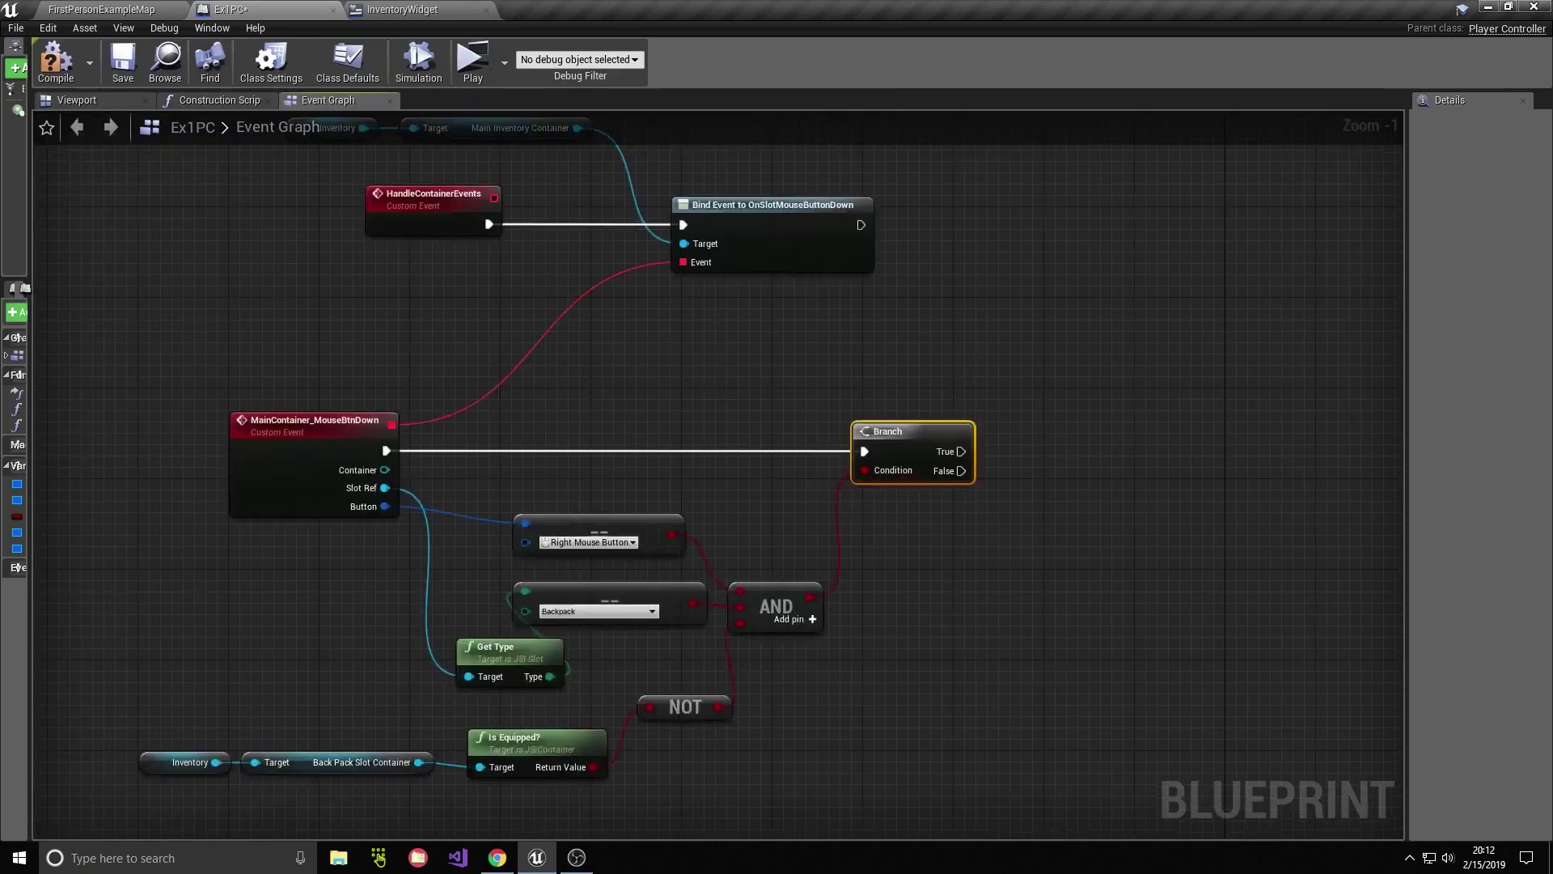
{"action": "key", "text": "ctrl+c"}
{"action": "right_click_drag", "start_coordinate": [1092, 558], "coordinate": [825, 765]}
Step: Paste the container getters and add an Equip Item call on BackPackSlotContainer
{"action": "key", "text": "ctrl+v"}
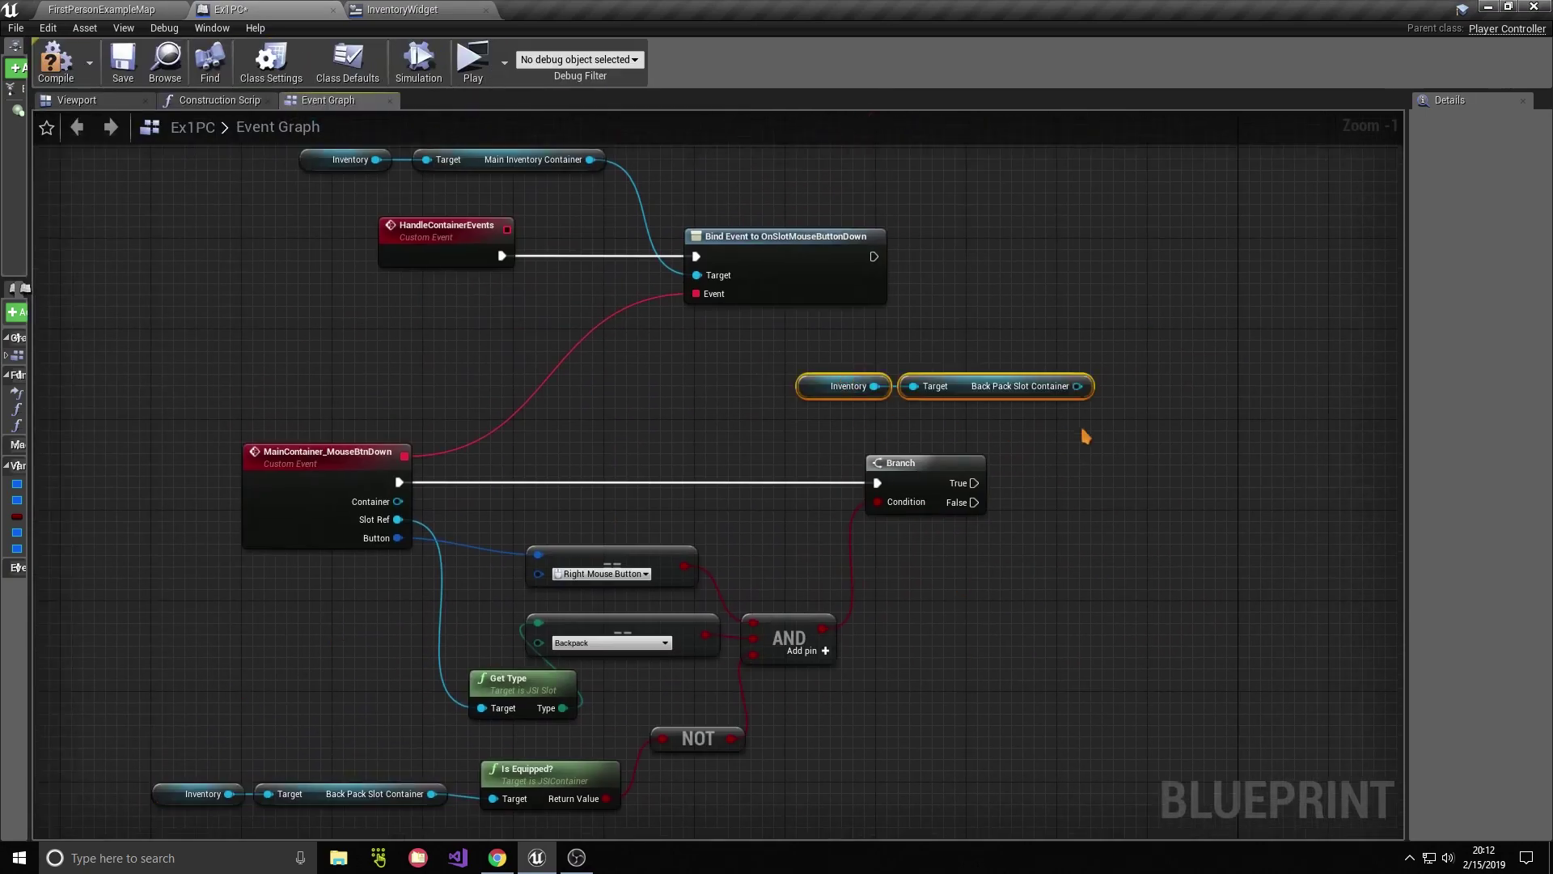
{"action": "left_click_drag", "start_coordinate": [1078, 386], "coordinate": [1139, 457]}
{"action": "type", "text": "equip"}
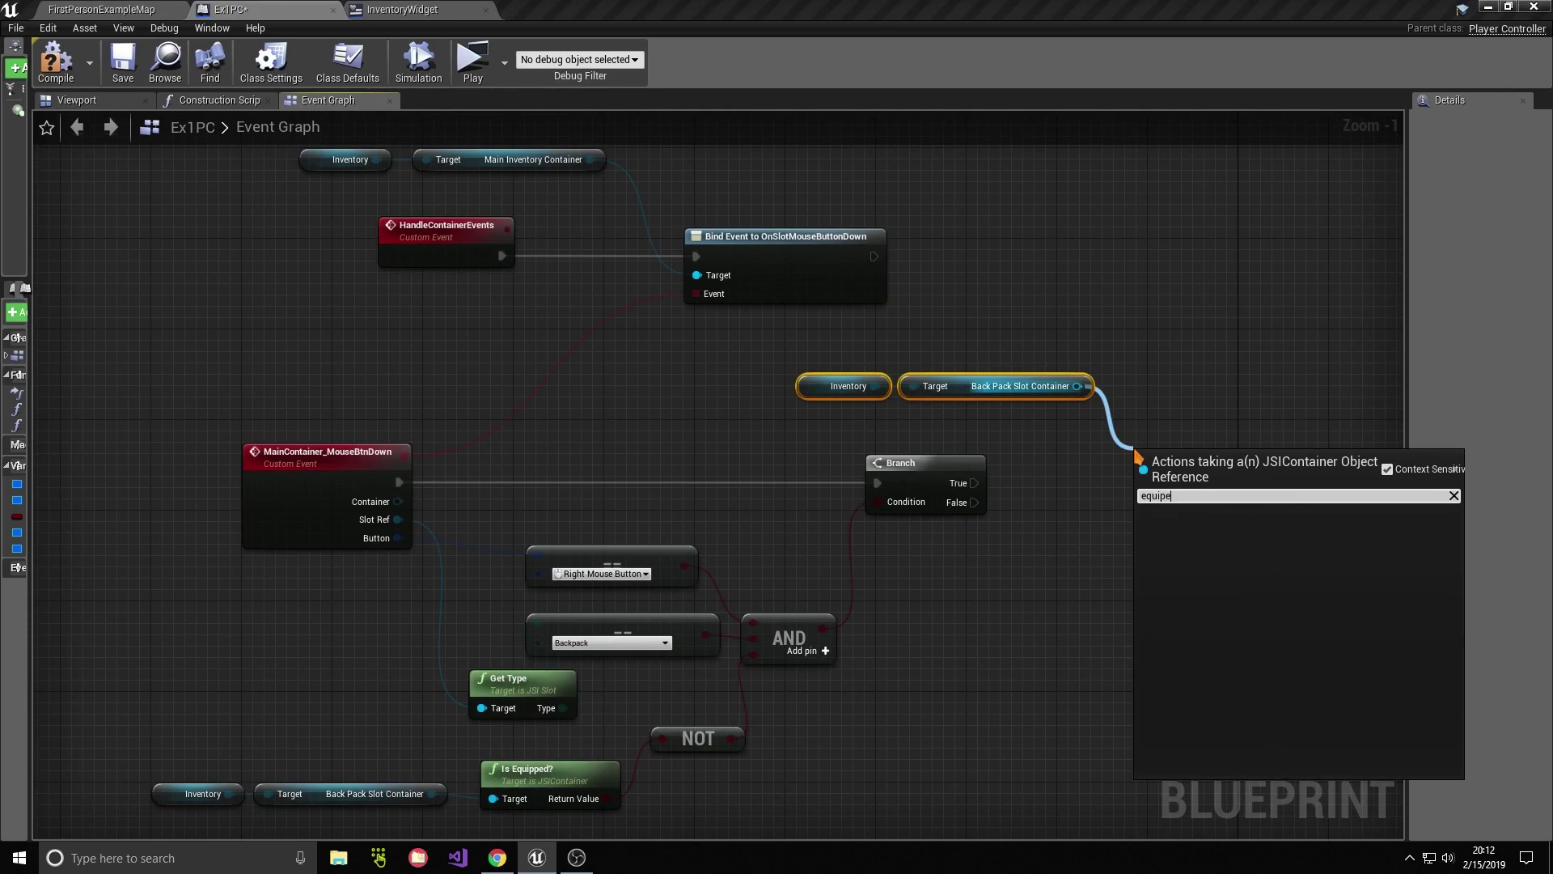
{"action": "key", "text": "Return"}
{"action": "left_click_drag", "start_coordinate": [1138, 457], "coordinate": [1240, 457]}
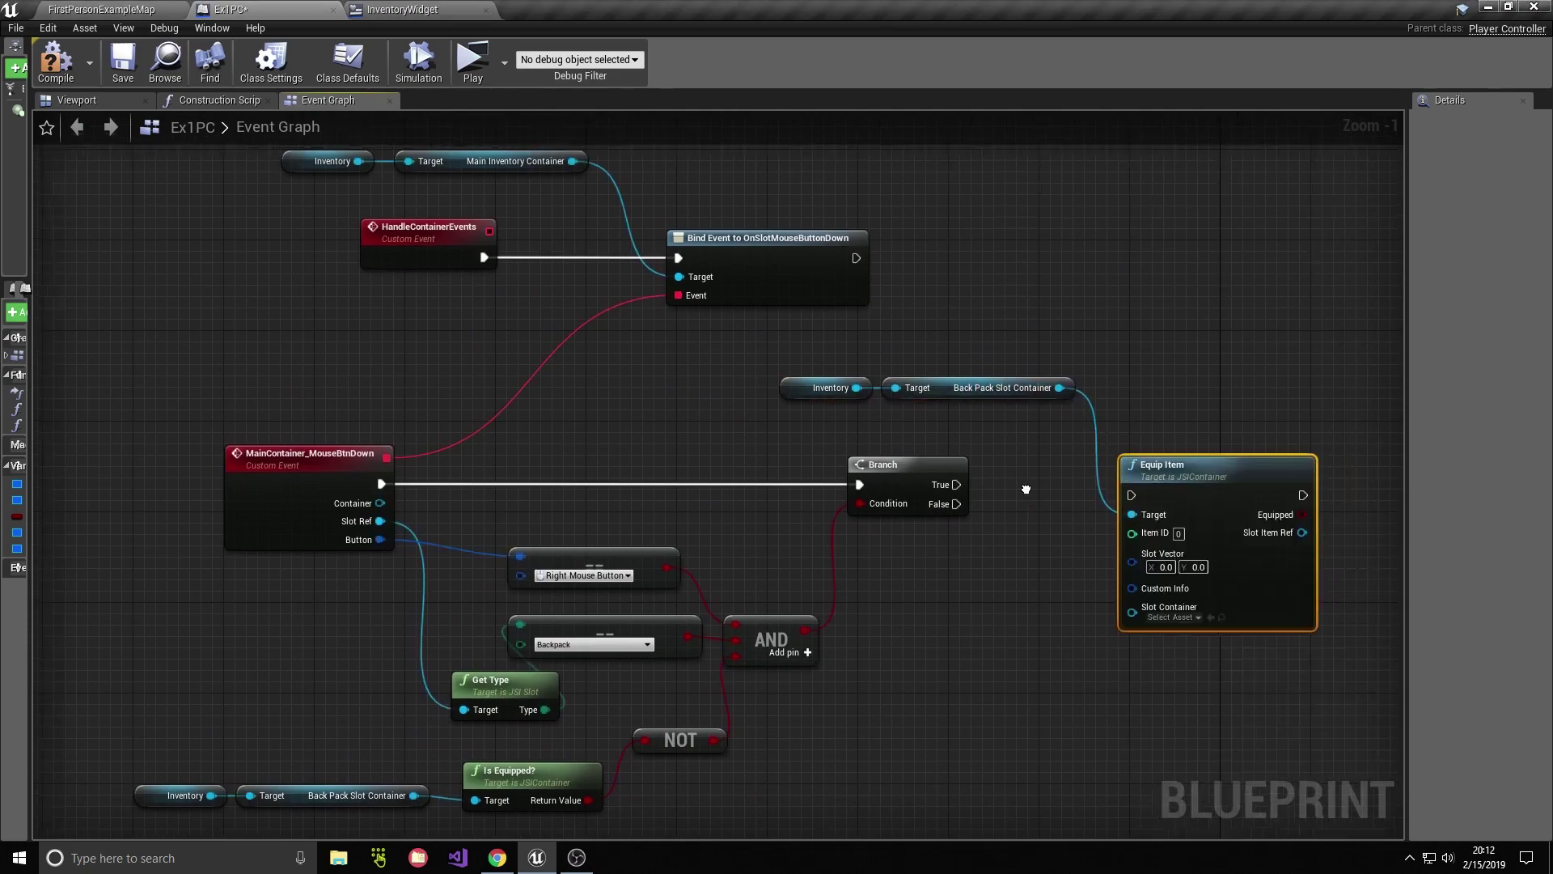
{"action": "right_click_drag", "start_coordinate": [936, 648], "coordinate": [809, 612]}
Step: Run Set members in FItemInfo on Slot Ref's Item Info from Branch True, then into Equip Item
{"action": "left_click_drag", "start_coordinate": [272, 484], "coordinate": [846, 559]}
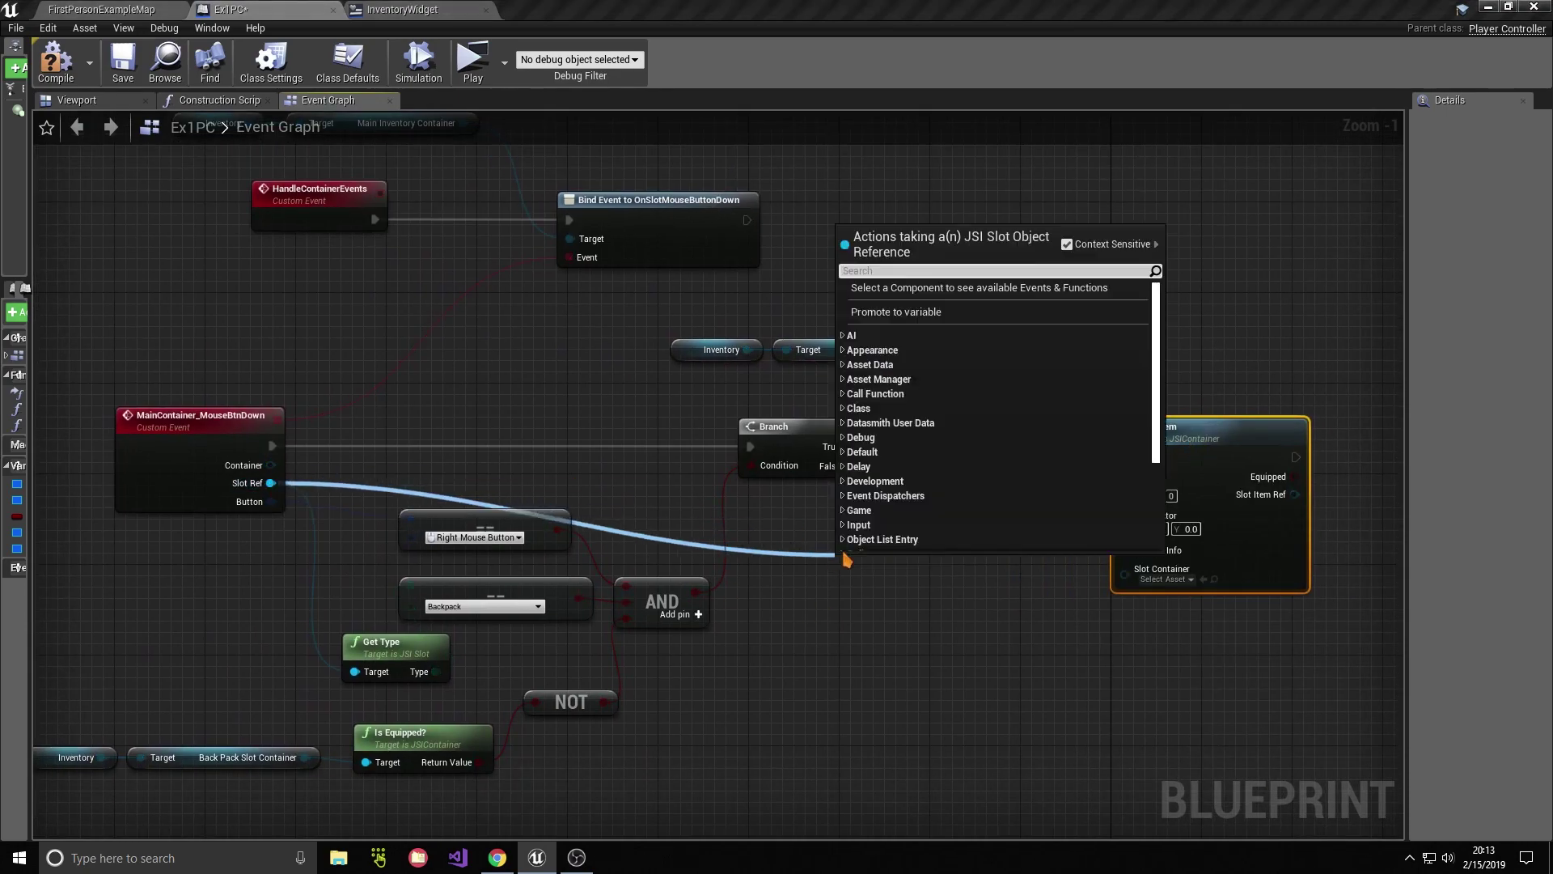
{"action": "type", "text": "get i"}
{"action": "type", "text": "tem"}
{"action": "key", "text": "Return"}
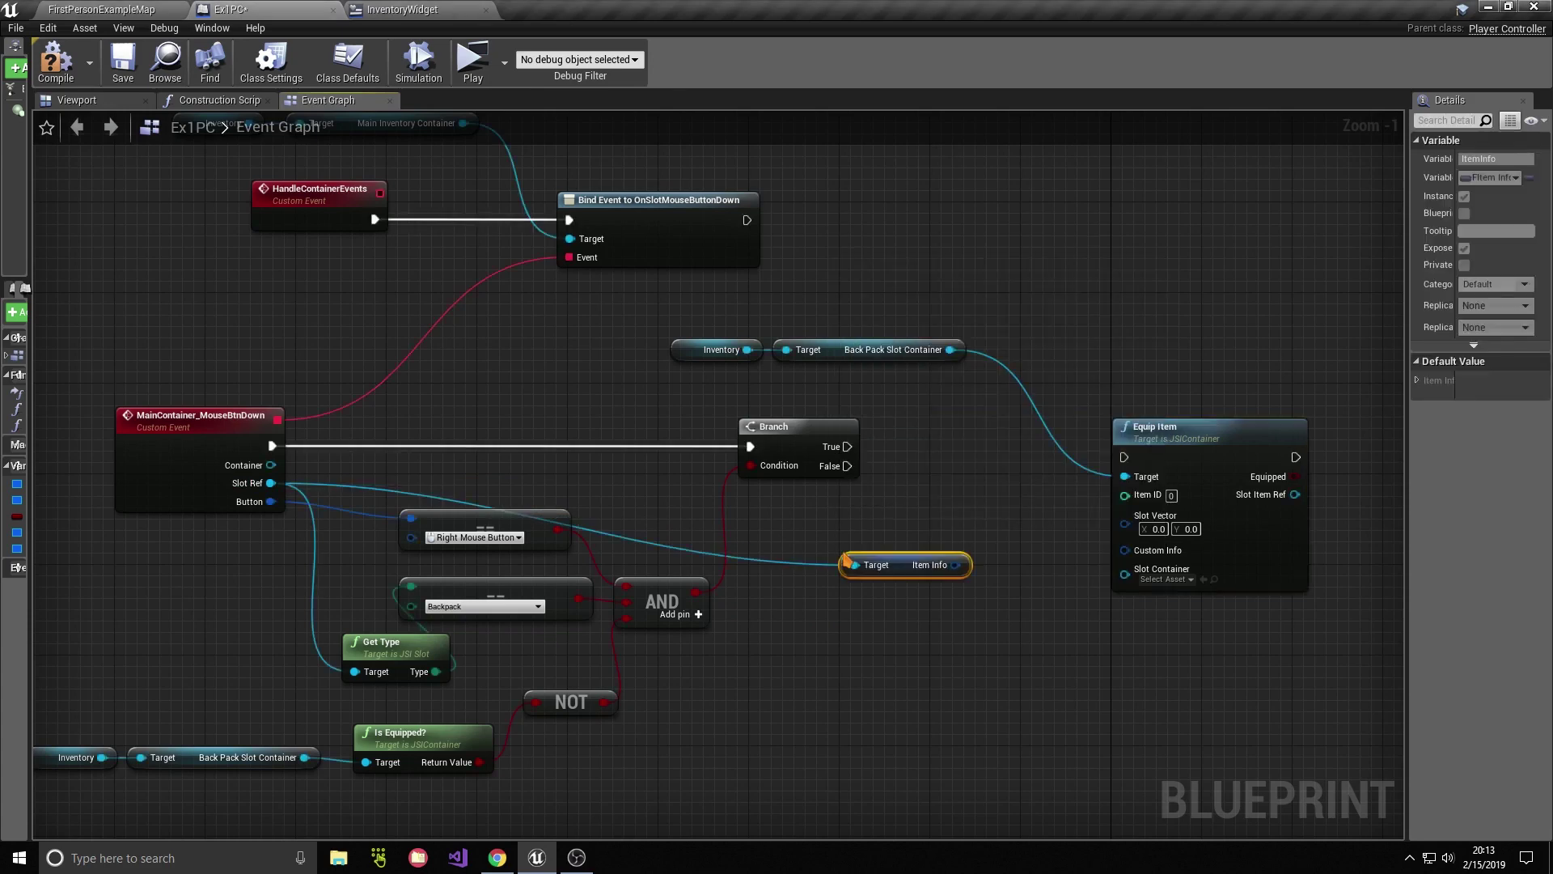
{"action": "mouse_move", "coordinate": [906, 564]}
{"action": "left_mouse_down"}
{"action": "mouse_move", "coordinate": [825, 531]}
{"action": "mouse_move", "coordinate": [929, 589]}
{"action": "left_mouse_up"}
{"action": "type", "text": "set"}
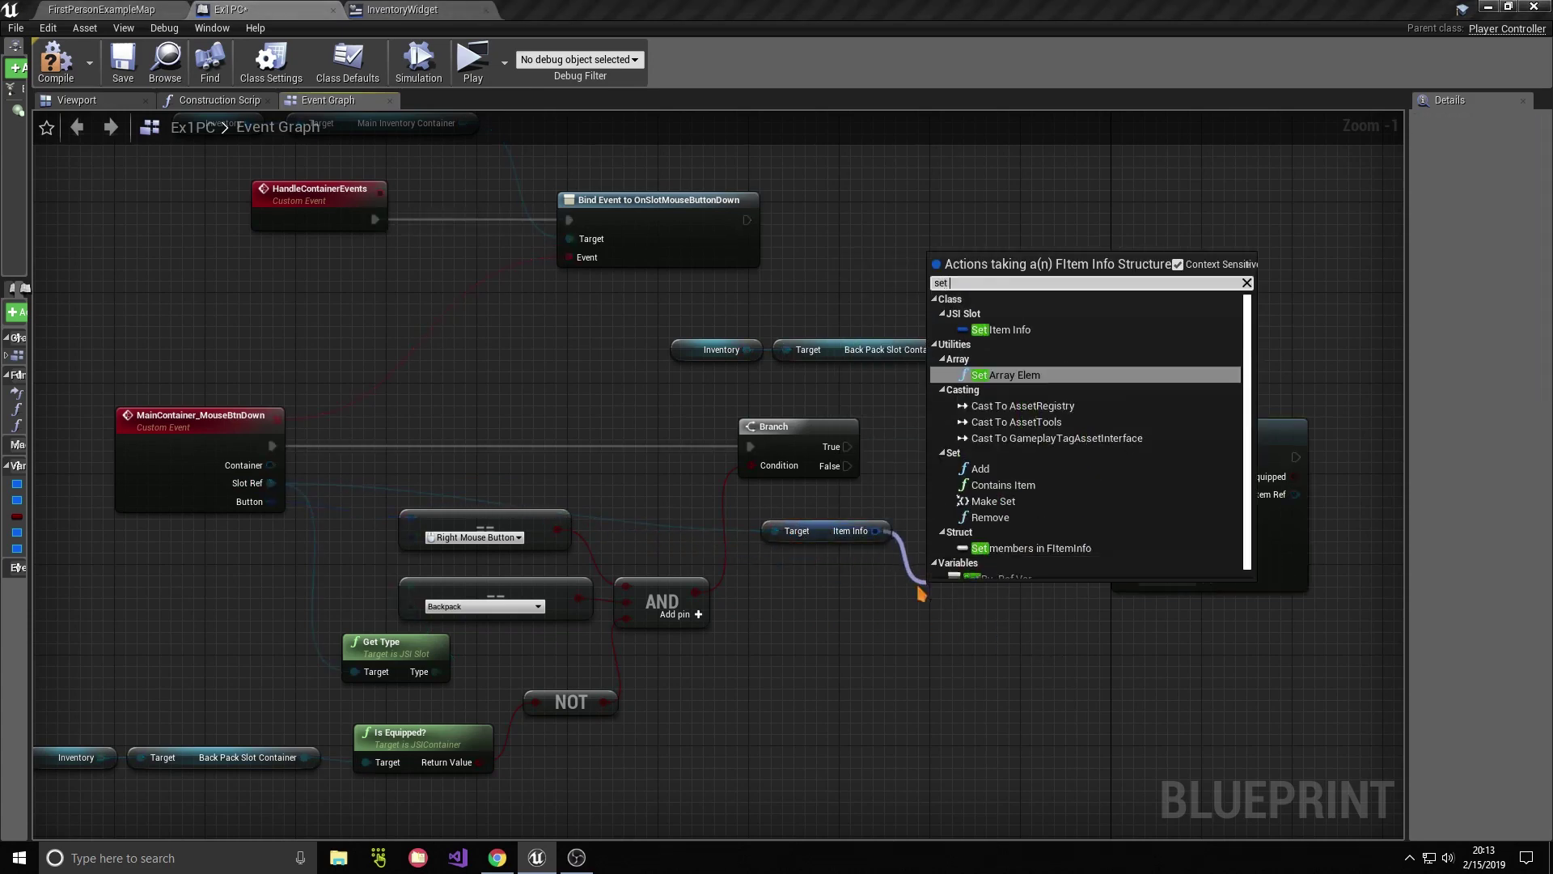
{"action": "key", "text": "Return"}
{"action": "mouse_move", "coordinate": [979, 596]}
{"action": "left_mouse_down"}
{"action": "mouse_move", "coordinate": [922, 438]}
{"action": "mouse_move", "coordinate": [886, 458]}
{"action": "mouse_move", "coordinate": [944, 444]}
{"action": "mouse_move", "coordinate": [1125, 457]}
{"action": "mouse_move", "coordinate": [1207, 417]}
{"action": "left_mouse_up"}
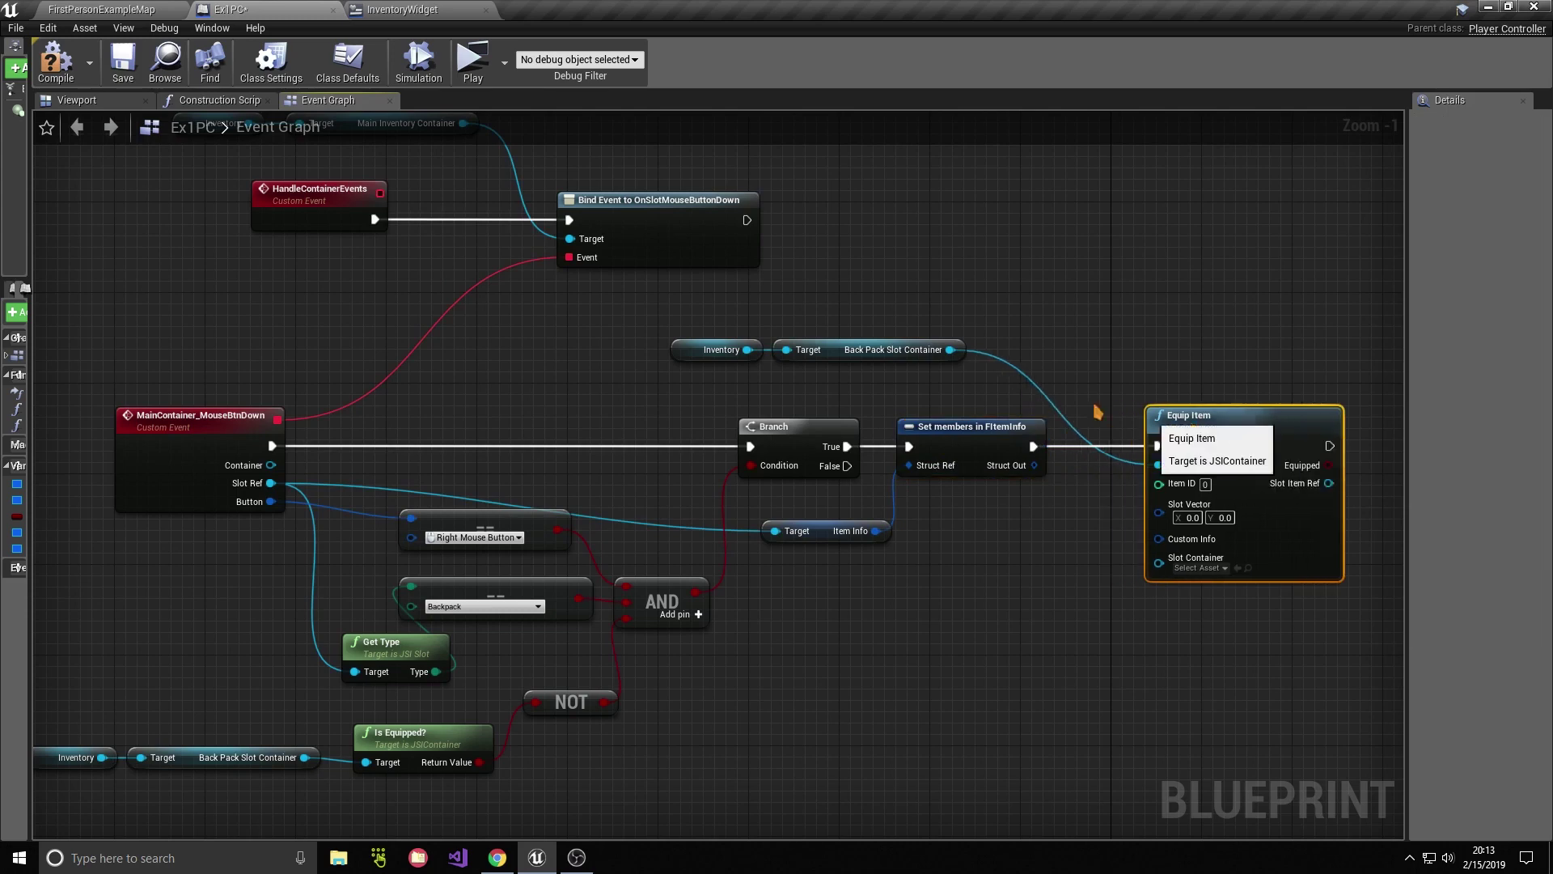
{"action": "mouse_move", "coordinate": [696, 315]}
{"action": "left_mouse_down"}
{"action": "mouse_move", "coordinate": [891, 382]}
{"action": "mouse_move", "coordinate": [1078, 362]}
{"action": "left_mouse_up"}
Step: Wire Struct Out to Equip Item and feed Slot Vector from Break FItemInfo's Slot Dimension only
{"action": "right_click_drag", "start_coordinate": [1249, 431], "coordinate": [1120, 367]}
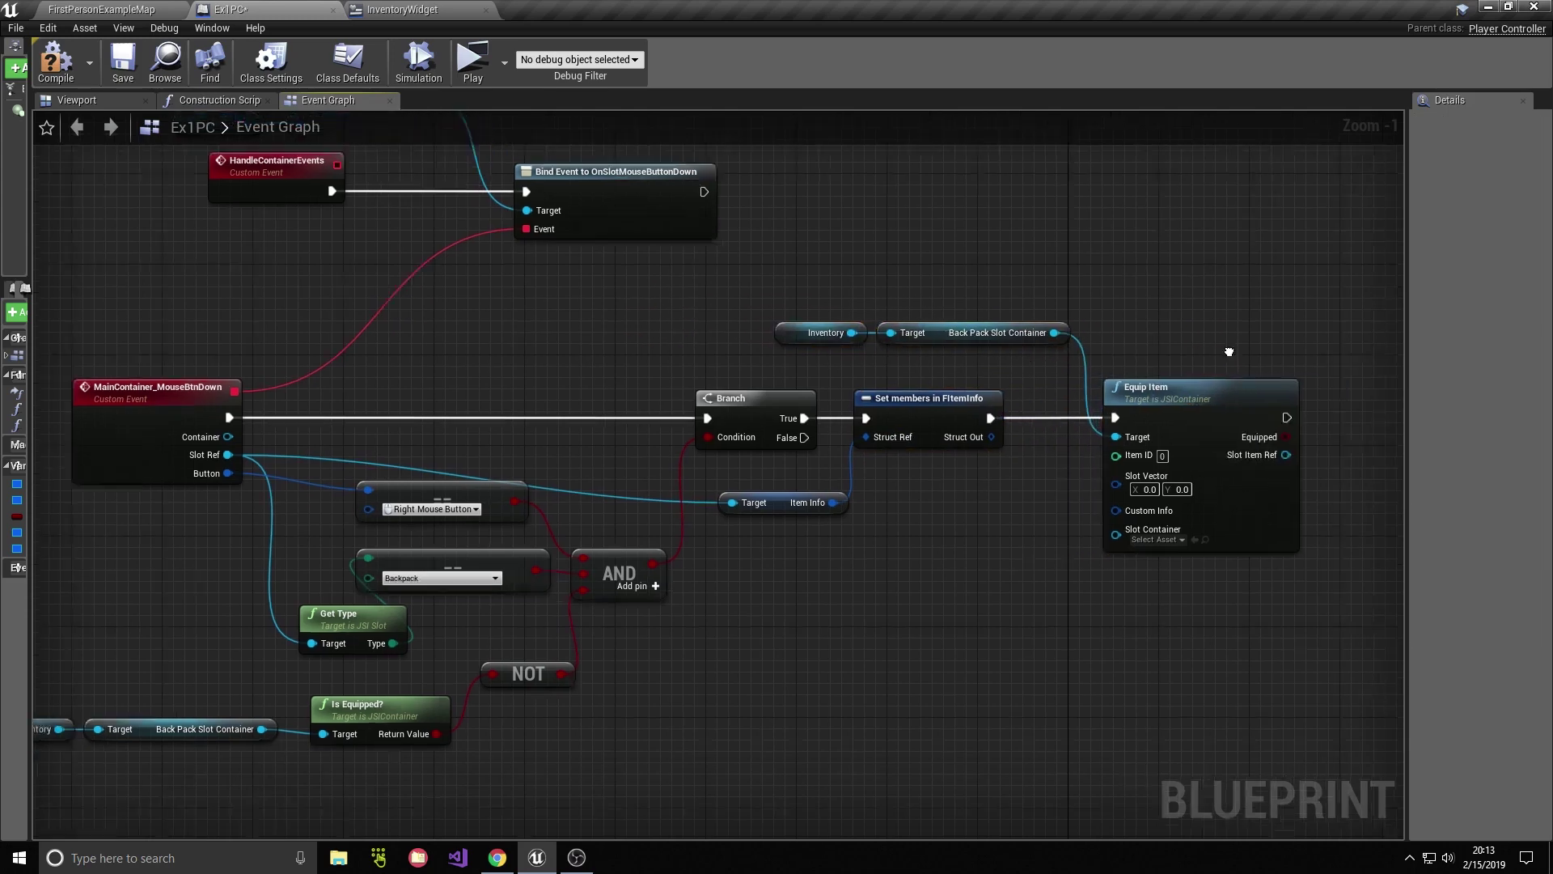
{"action": "left_click_drag", "start_coordinate": [1119, 367], "coordinate": [1140, 364]}
{"action": "left_click", "coordinate": [928, 493]}
{"action": "left_click_drag", "start_coordinate": [901, 402], "coordinate": [1051, 477]}
{"action": "left_click_drag", "start_coordinate": [903, 402], "coordinate": [896, 486]}
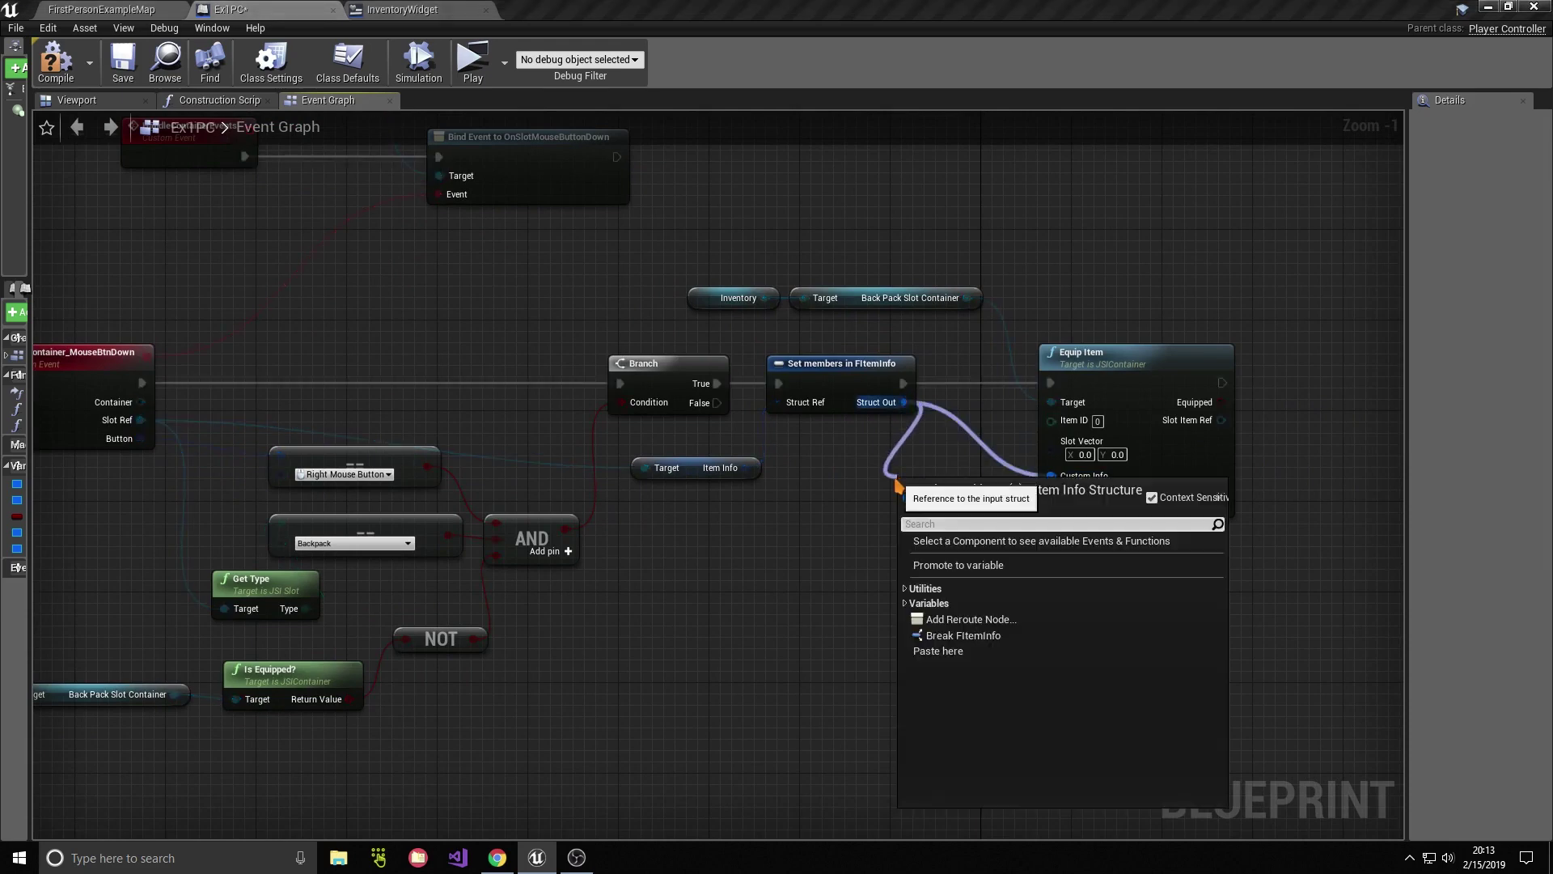
{"action": "type", "text": "bre"}
{"action": "key", "text": "Return"}
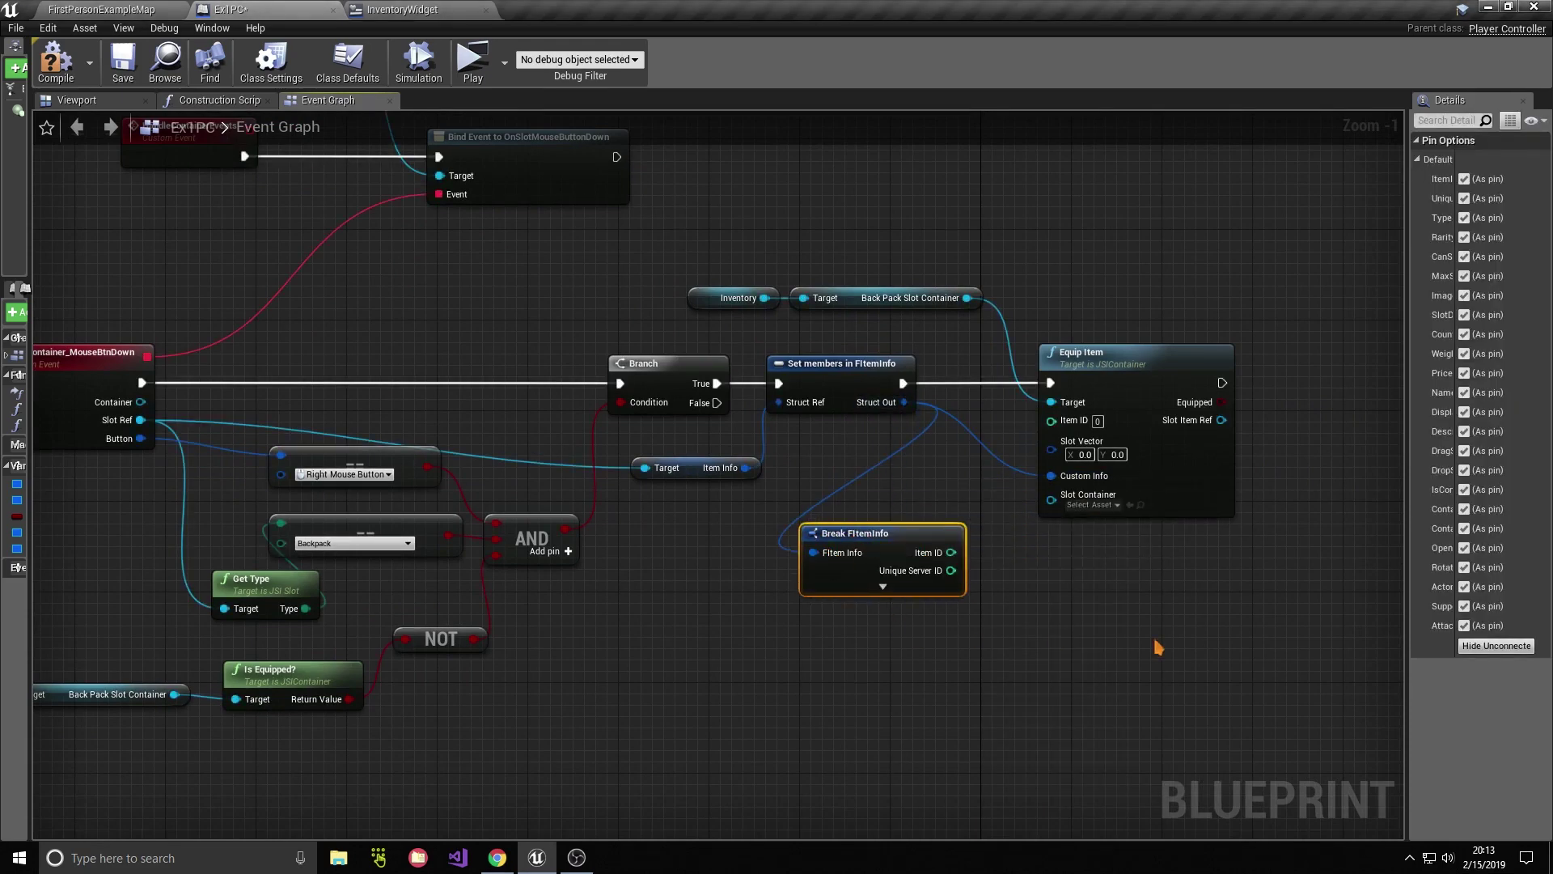
{"action": "left_click", "coordinate": [1491, 647]}
{"action": "left_click_drag", "start_coordinate": [1413, 644], "coordinate": [1175, 639]}
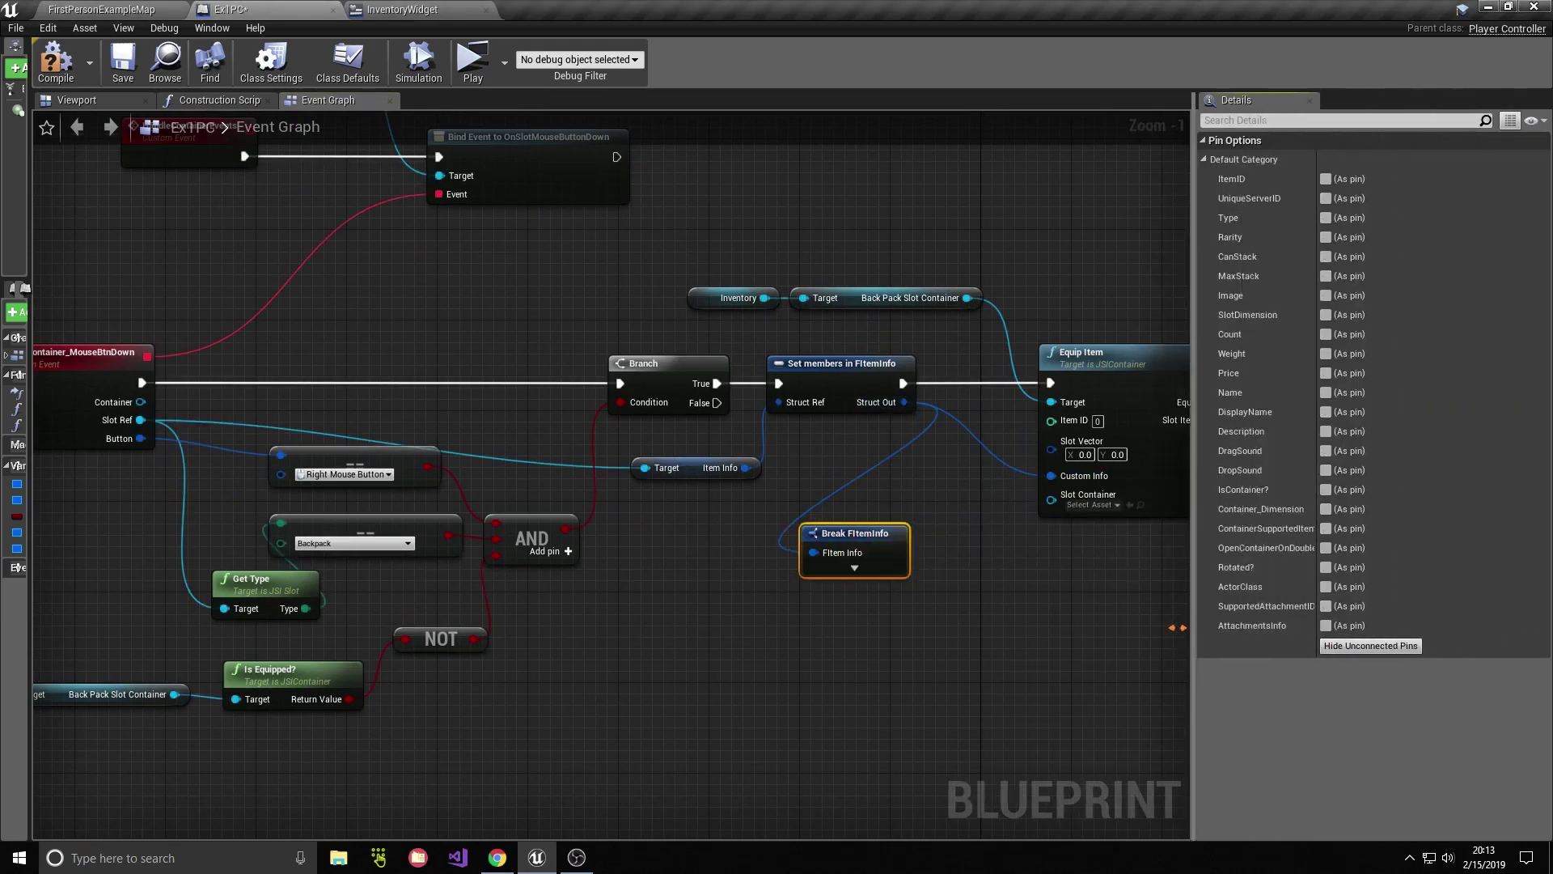
{"action": "left_click", "coordinate": [1313, 315]}
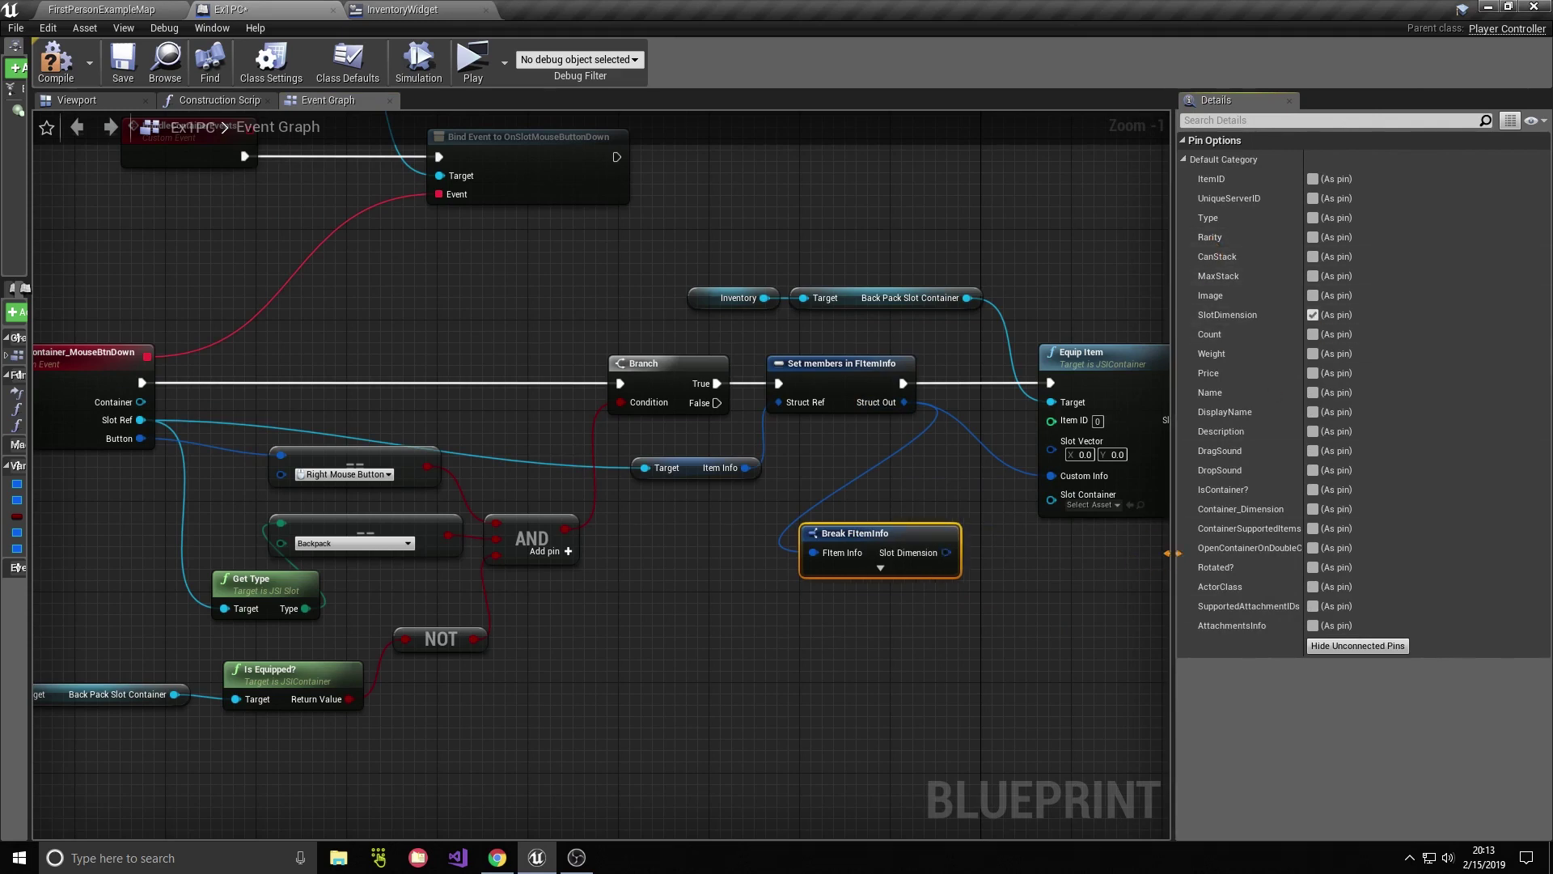
{"action": "left_click_drag", "start_coordinate": [1173, 552], "coordinate": [1378, 553]}
{"action": "left_click_drag", "start_coordinate": [946, 553], "coordinate": [1051, 441]}
Step: Expose Slot Dimension and Rotated? as pins on the Set members in FItemInfo node
{"action": "left_click", "coordinate": [809, 366]}
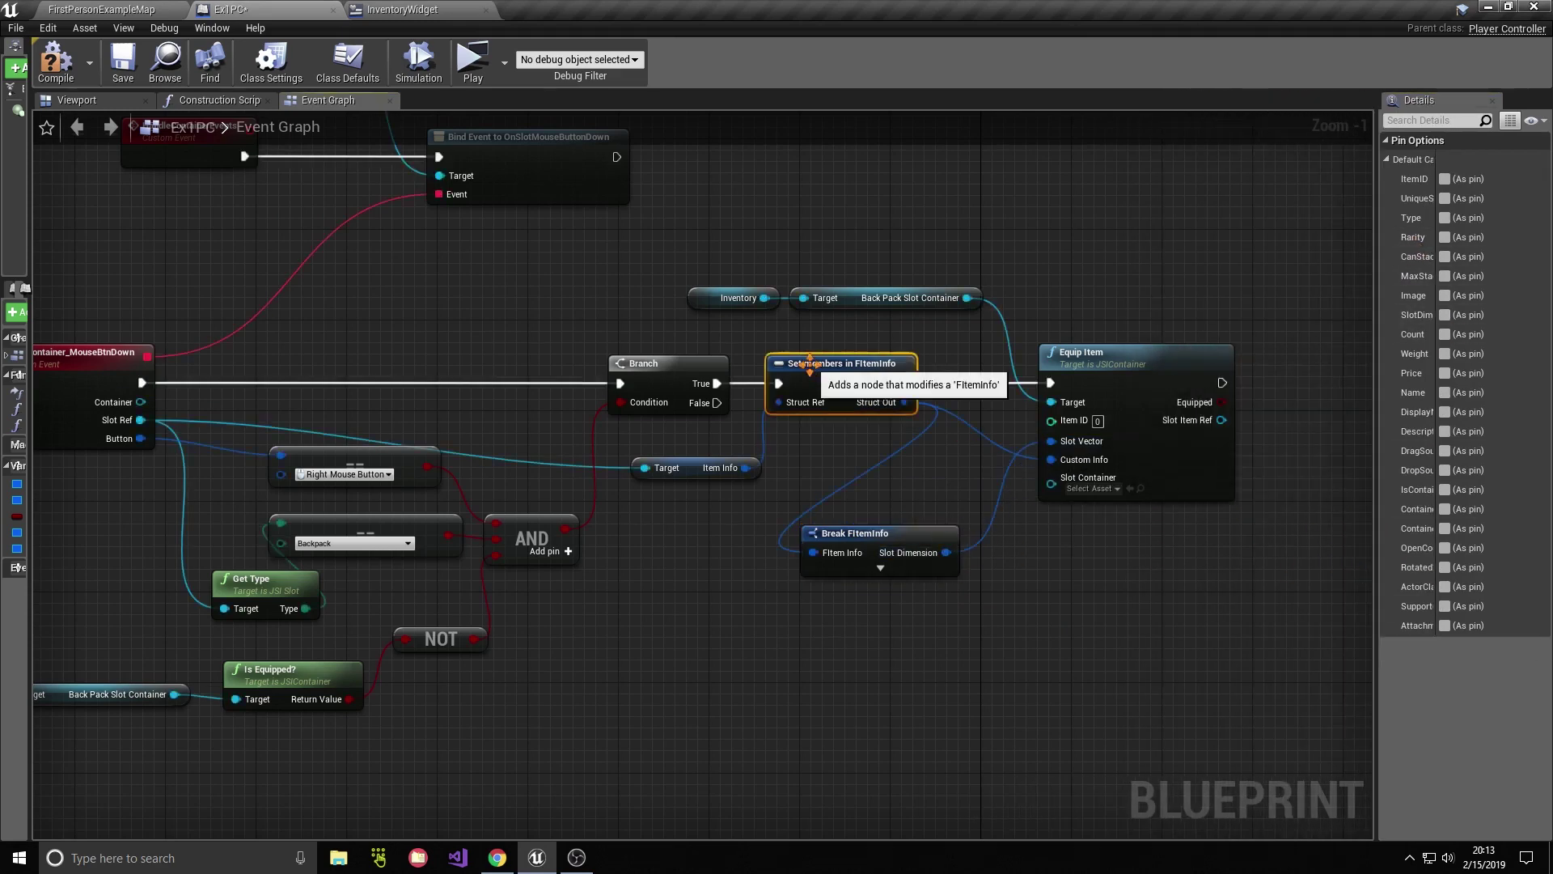
{"action": "left_click_drag", "start_coordinate": [1376, 356], "coordinate": [1145, 357]}
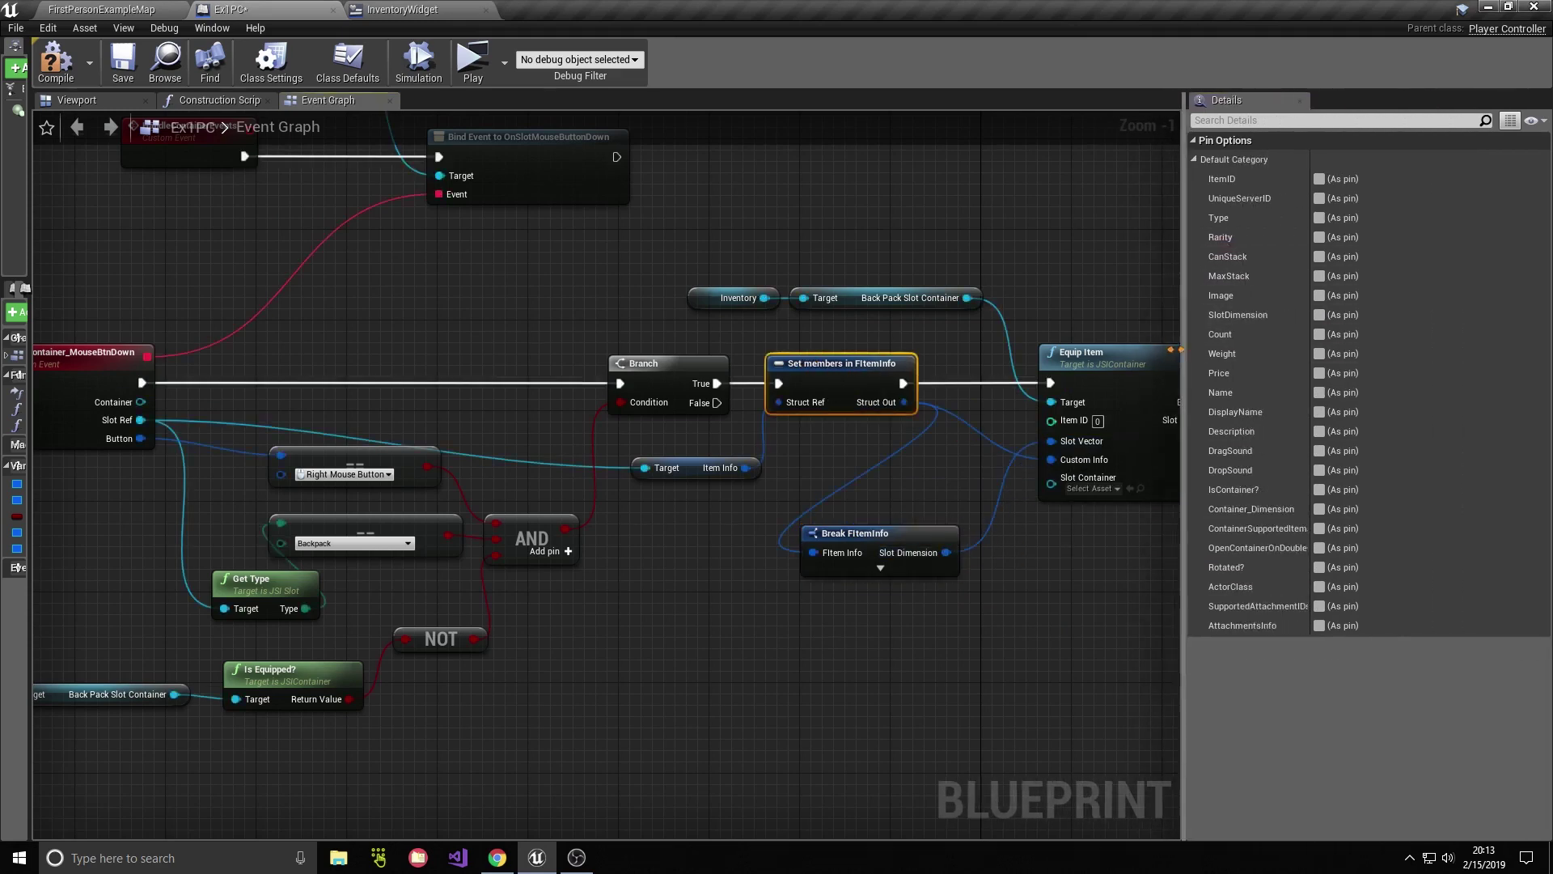
{"action": "left_click", "coordinate": [1292, 314]}
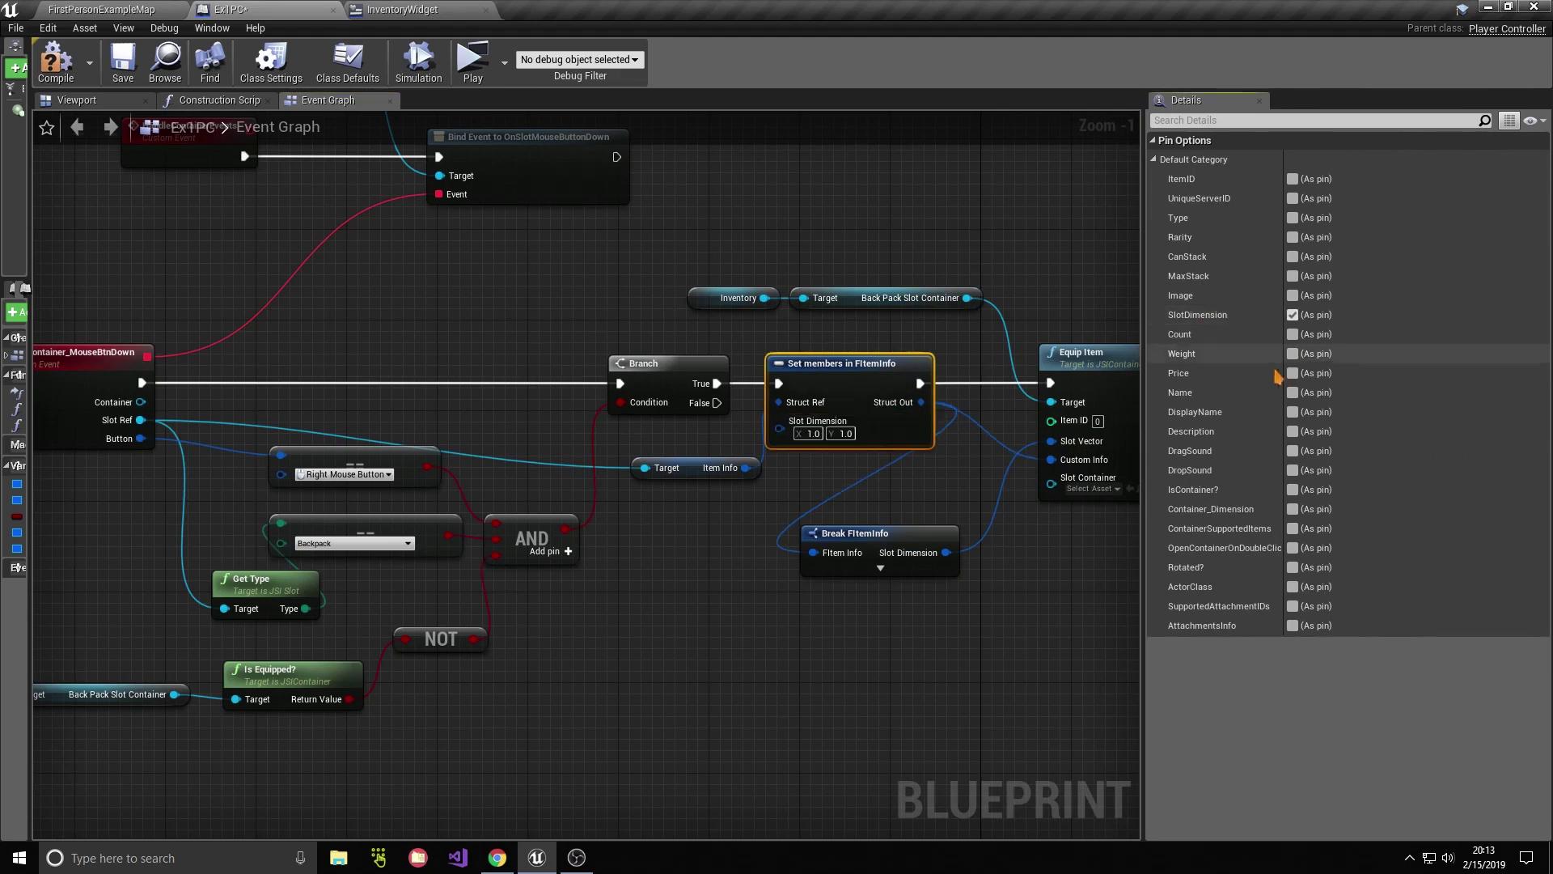
{"action": "left_click", "coordinate": [1293, 567]}
{"action": "left_click_drag", "start_coordinate": [1144, 577], "coordinate": [1384, 577]}
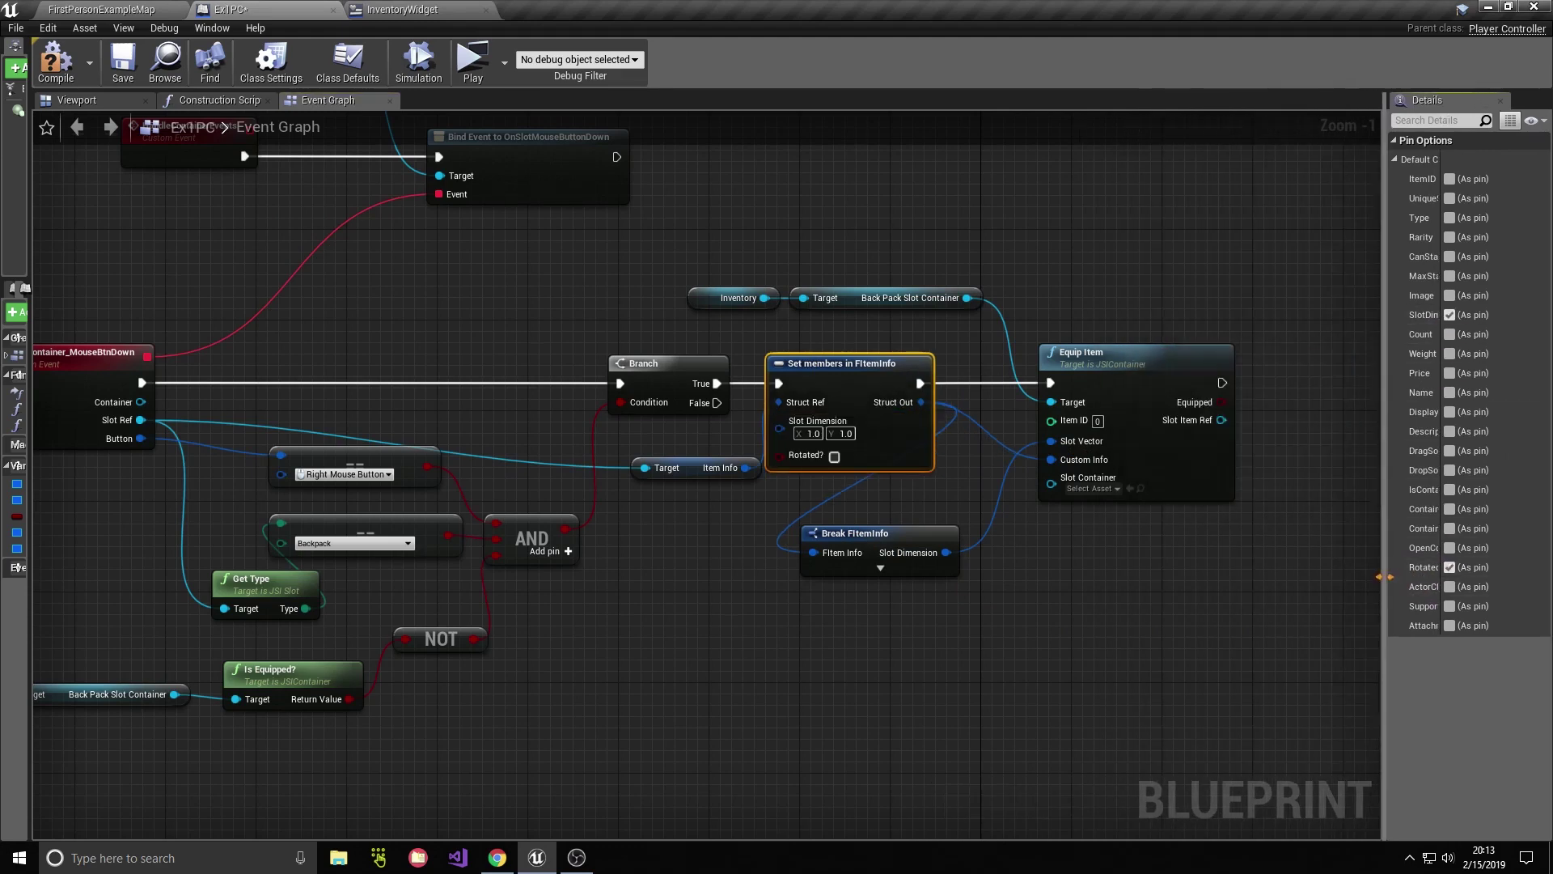
{"action": "right_click_drag", "start_coordinate": [1117, 620], "coordinate": [1075, 658]}
{"action": "left_click_drag", "start_coordinate": [1197, 607], "coordinate": [693, 278]}
Step: Move the Item Info getter above the wires and add a reroute point on the Slot Ref wire
{"action": "left_click_drag", "start_coordinate": [1059, 399], "coordinate": [1184, 399]}
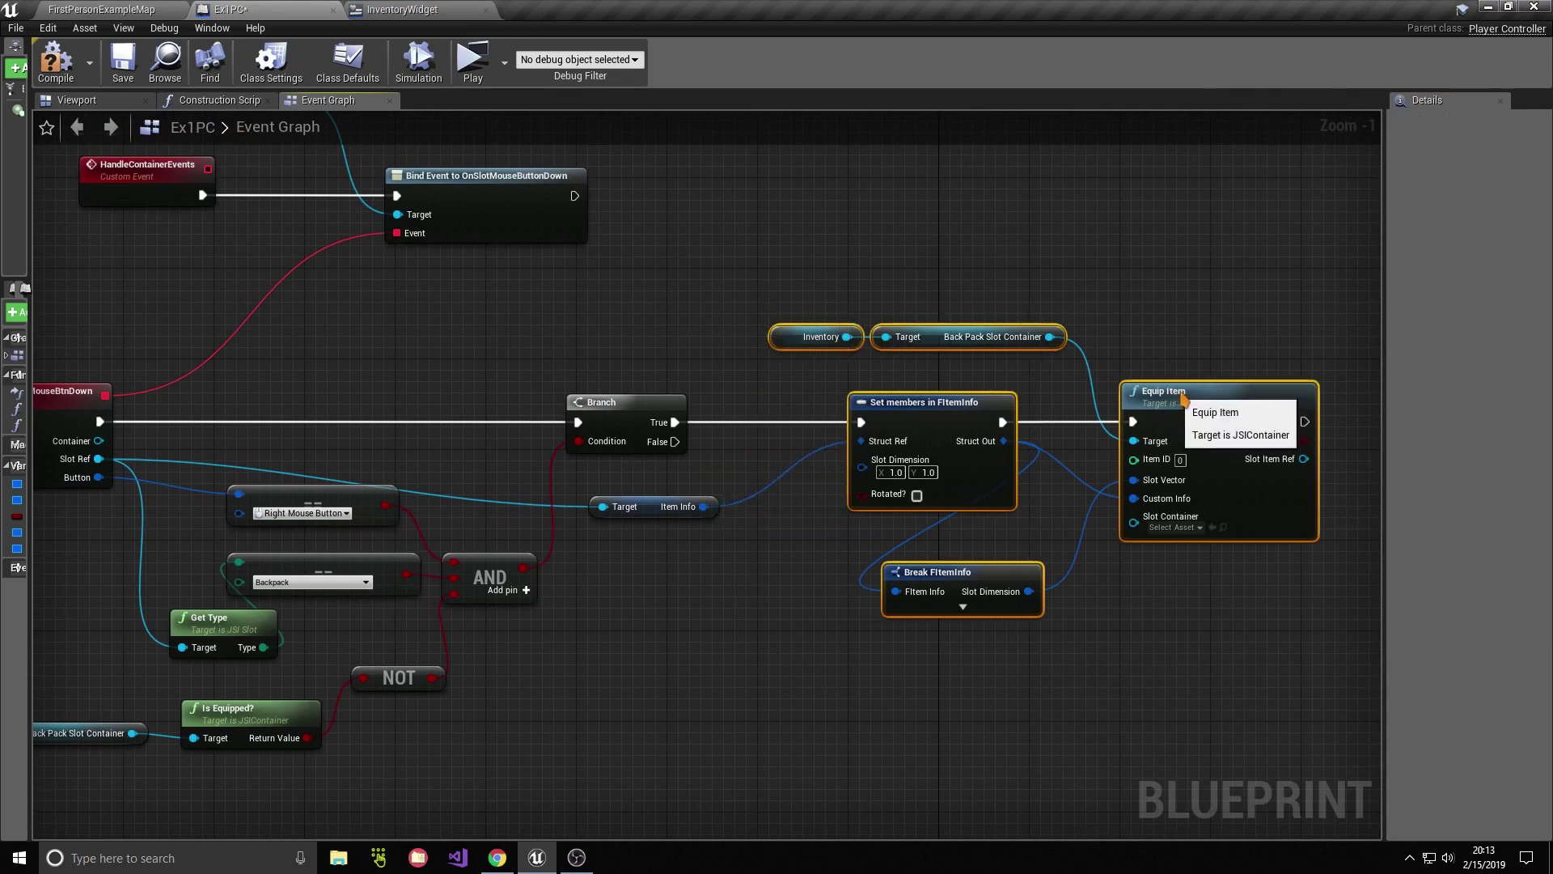
{"action": "left_click", "coordinate": [797, 583]}
{"action": "right_click_drag", "start_coordinate": [798, 583], "coordinate": [1124, 550]}
{"action": "left_click_drag", "start_coordinate": [977, 486], "coordinate": [1046, 349]}
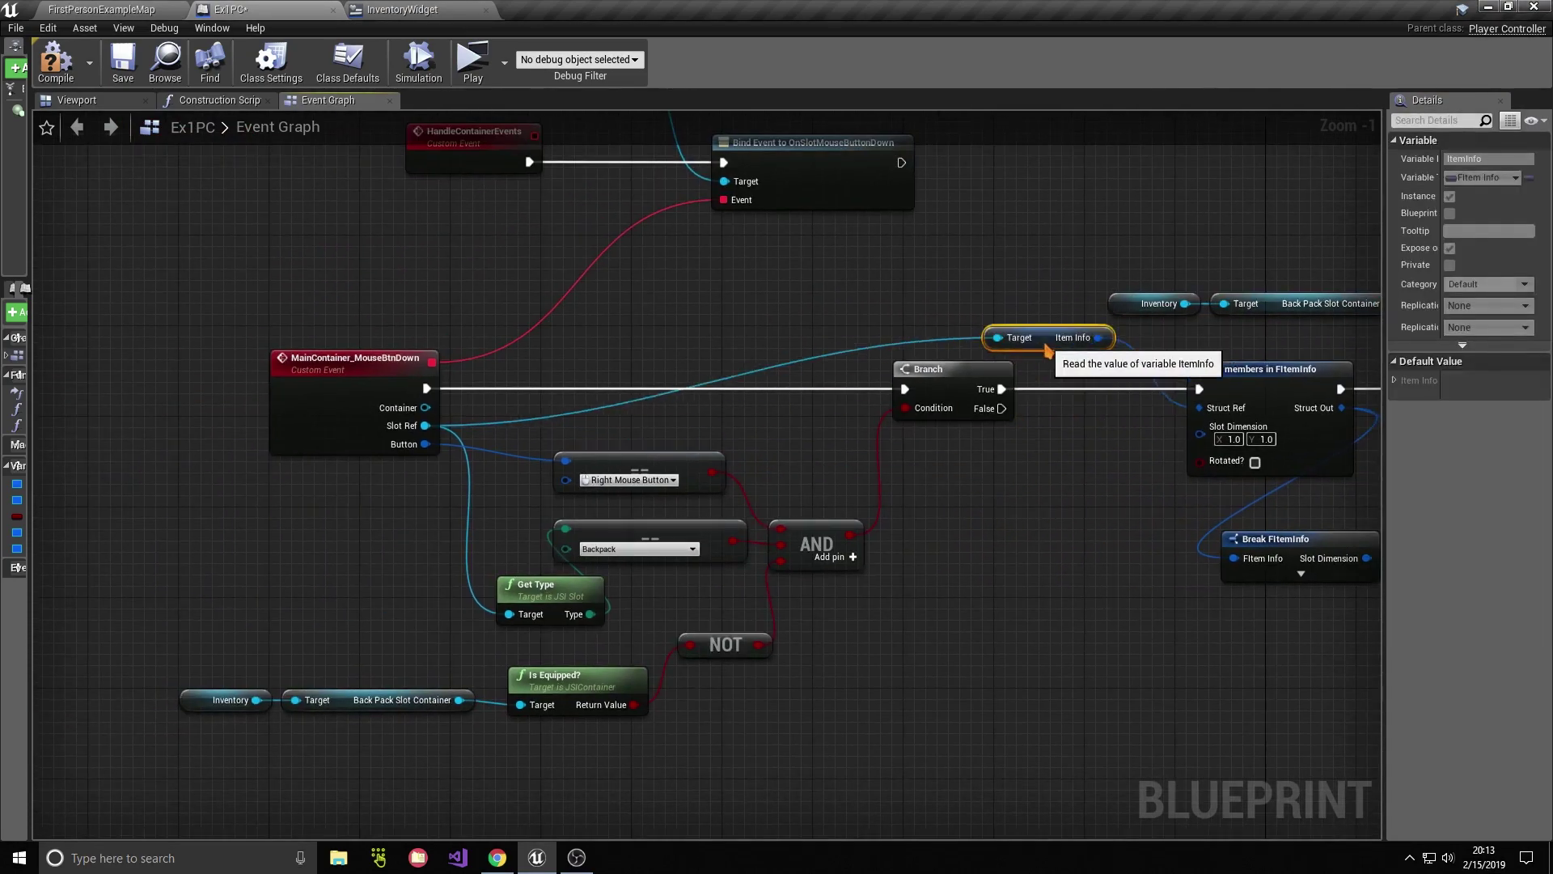
{"action": "double_click", "coordinate": [952, 334]}
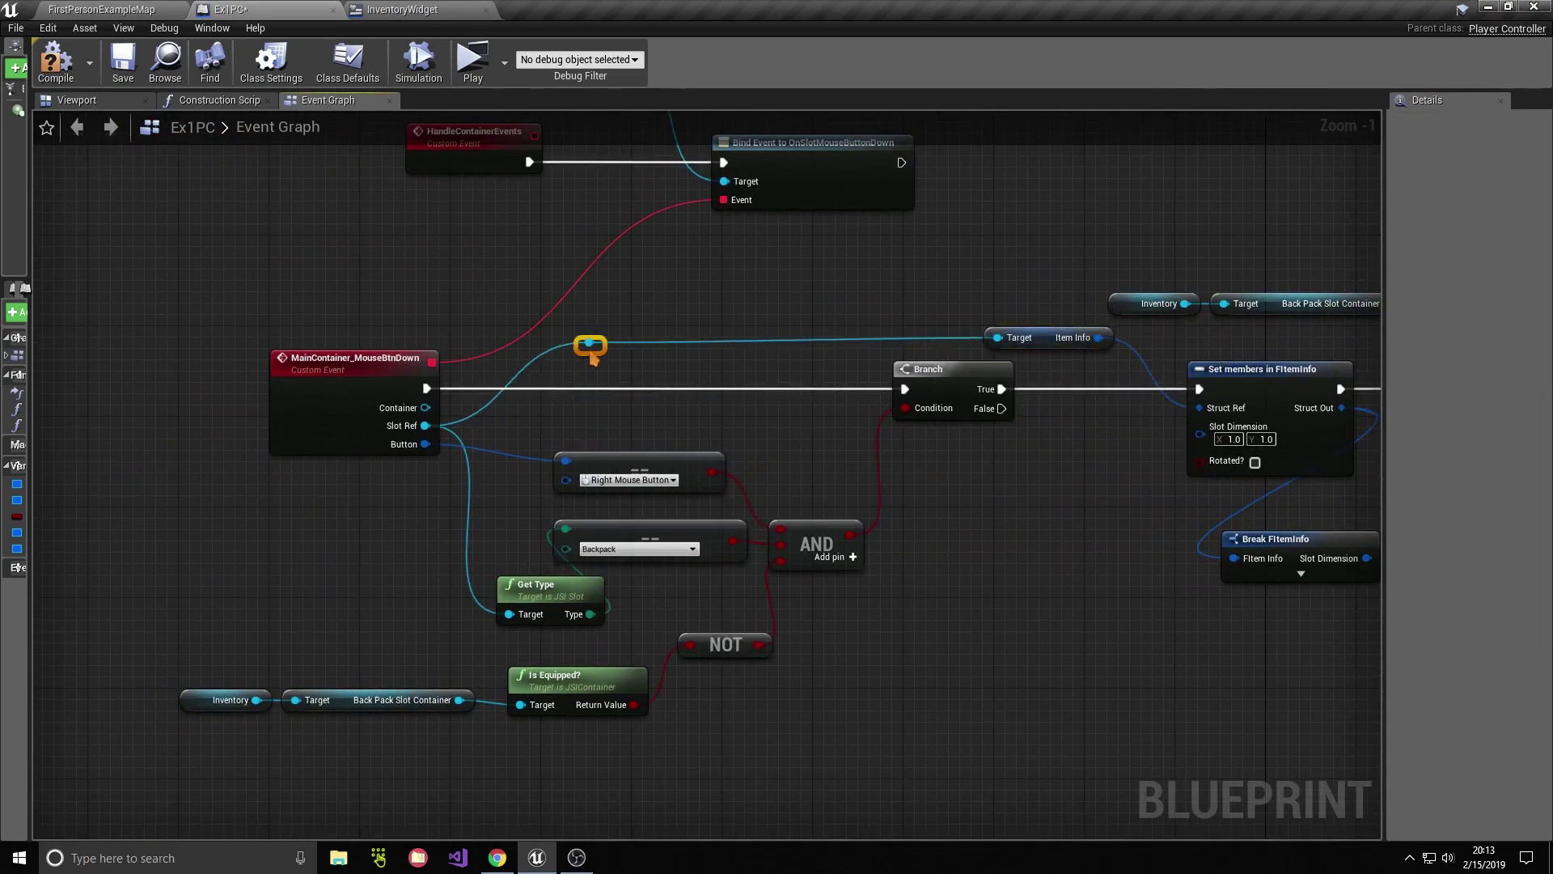
Step: Add an Is Rotated? node pulled from the Slot Ref reroute point
{"action": "right_click_drag", "start_coordinate": [1044, 543], "coordinate": [596, 531]}
{"action": "right_click_drag", "start_coordinate": [936, 492], "coordinate": [1104, 555]}
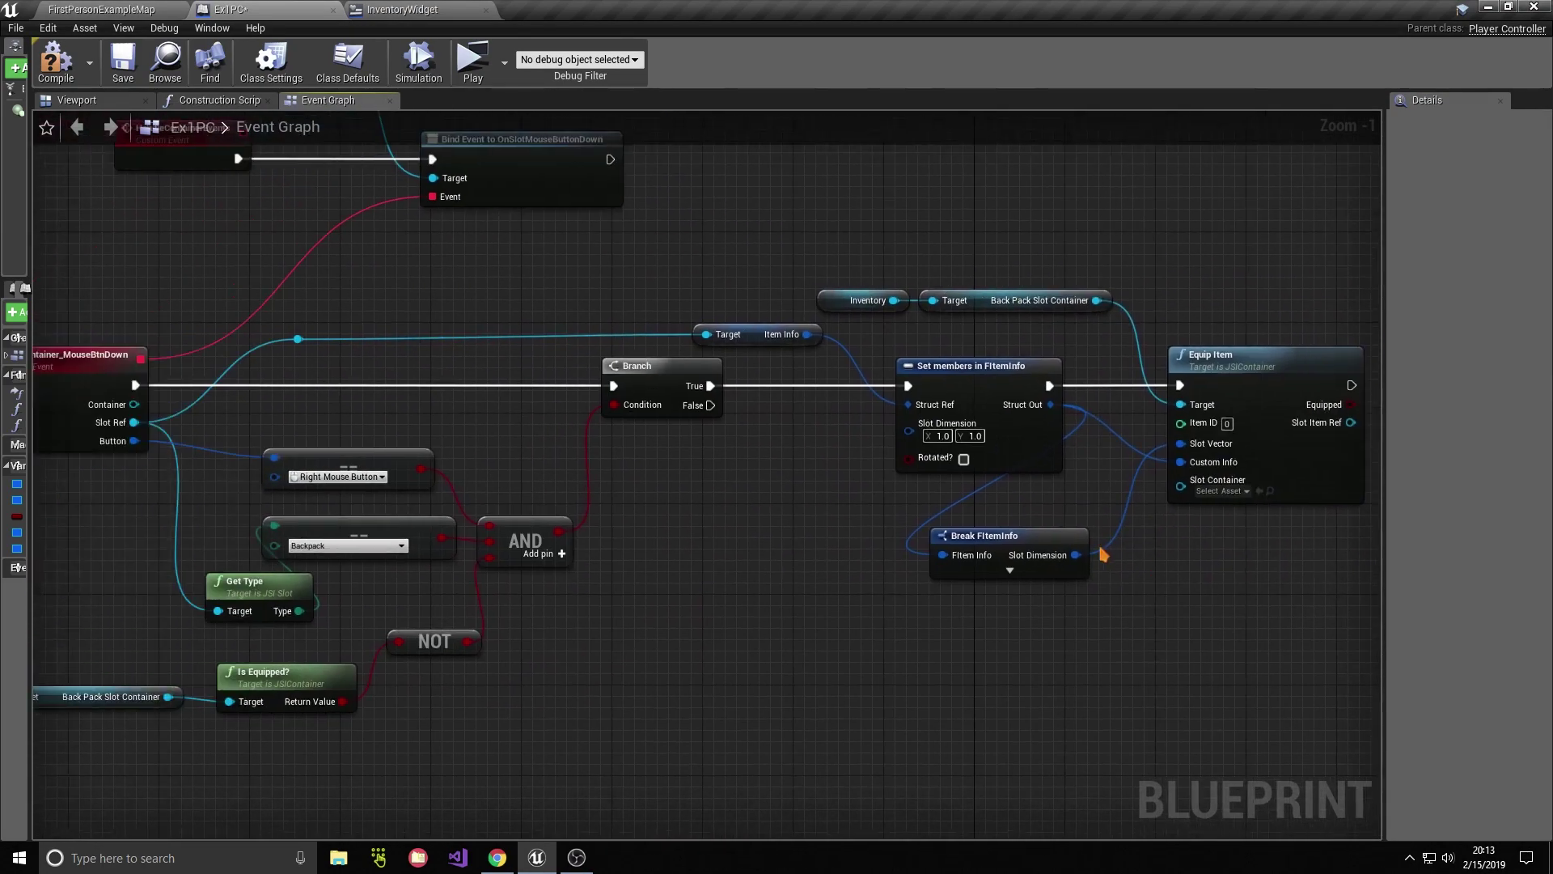
{"action": "left_click_drag", "start_coordinate": [799, 339], "coordinate": [718, 471]}
{"action": "left_click", "coordinate": [707, 517]}
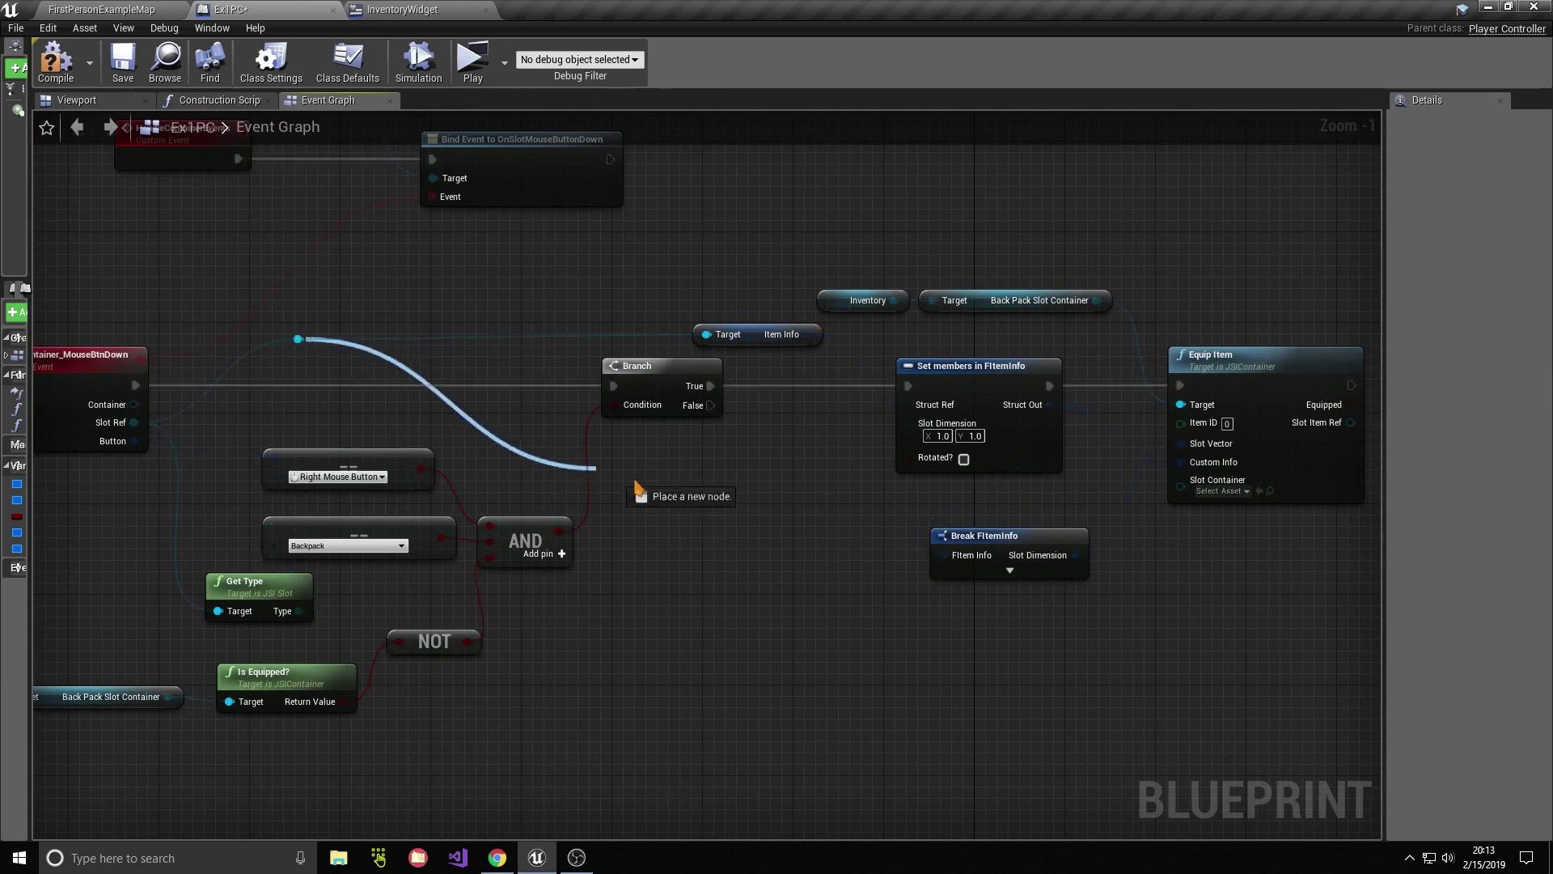
{"action": "left_click_drag", "start_coordinate": [293, 339], "coordinate": [650, 488]}
{"action": "type", "text": "ius"}
{"action": "key", "text": "BackSpace"}
{"action": "key", "text": "BackSpace"}
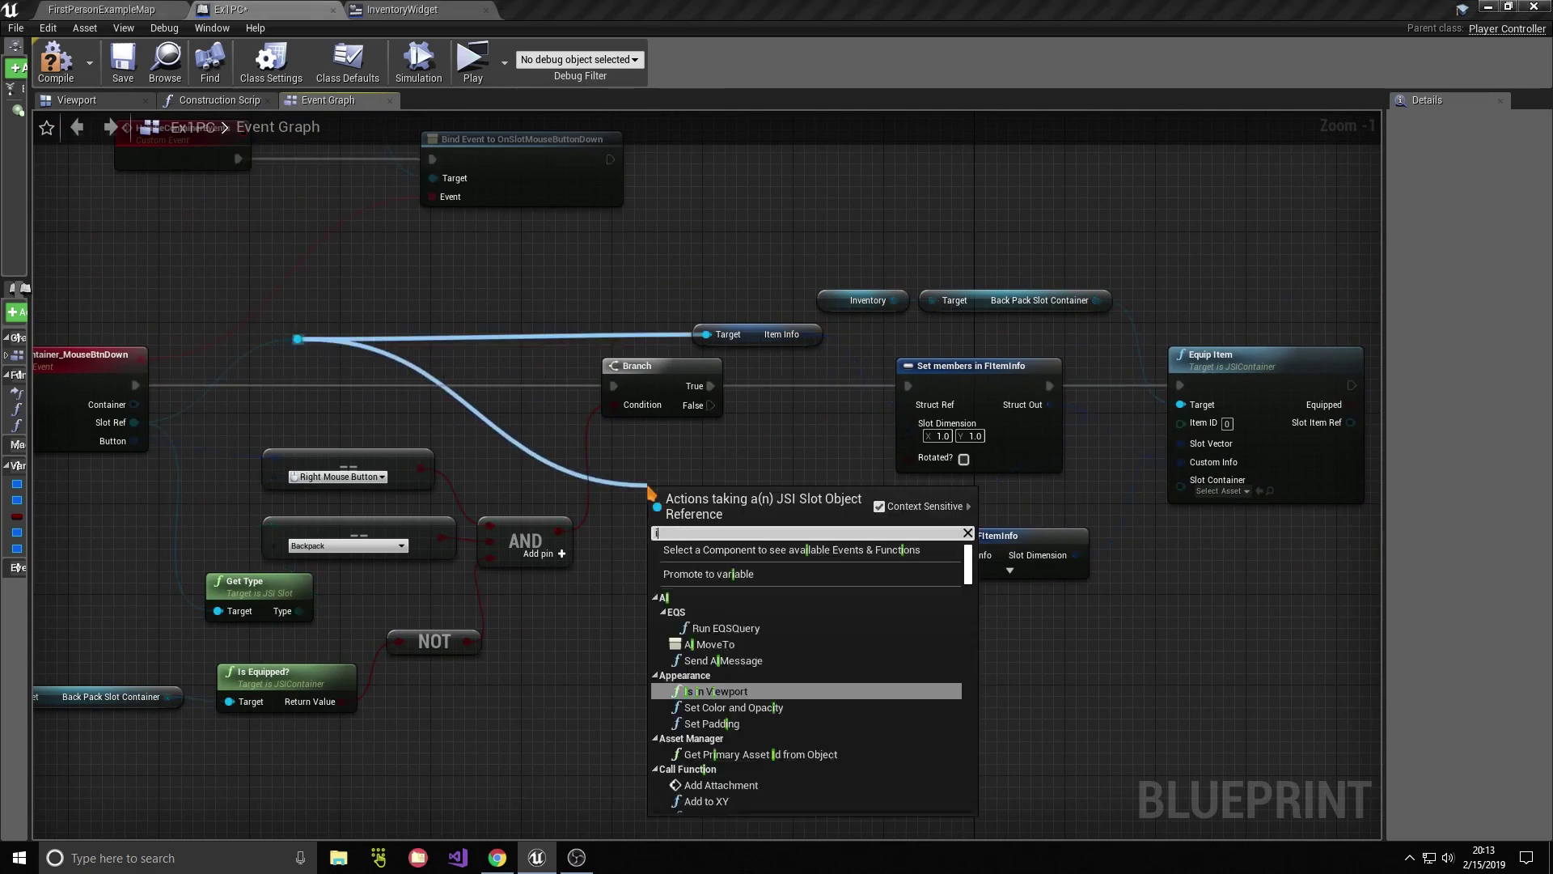
{"action": "key", "text": "BackSpace"}
{"action": "key", "text": "BackSpace"}
{"action": "type", "text": "s rota"}
{"action": "key", "text": "Return"}
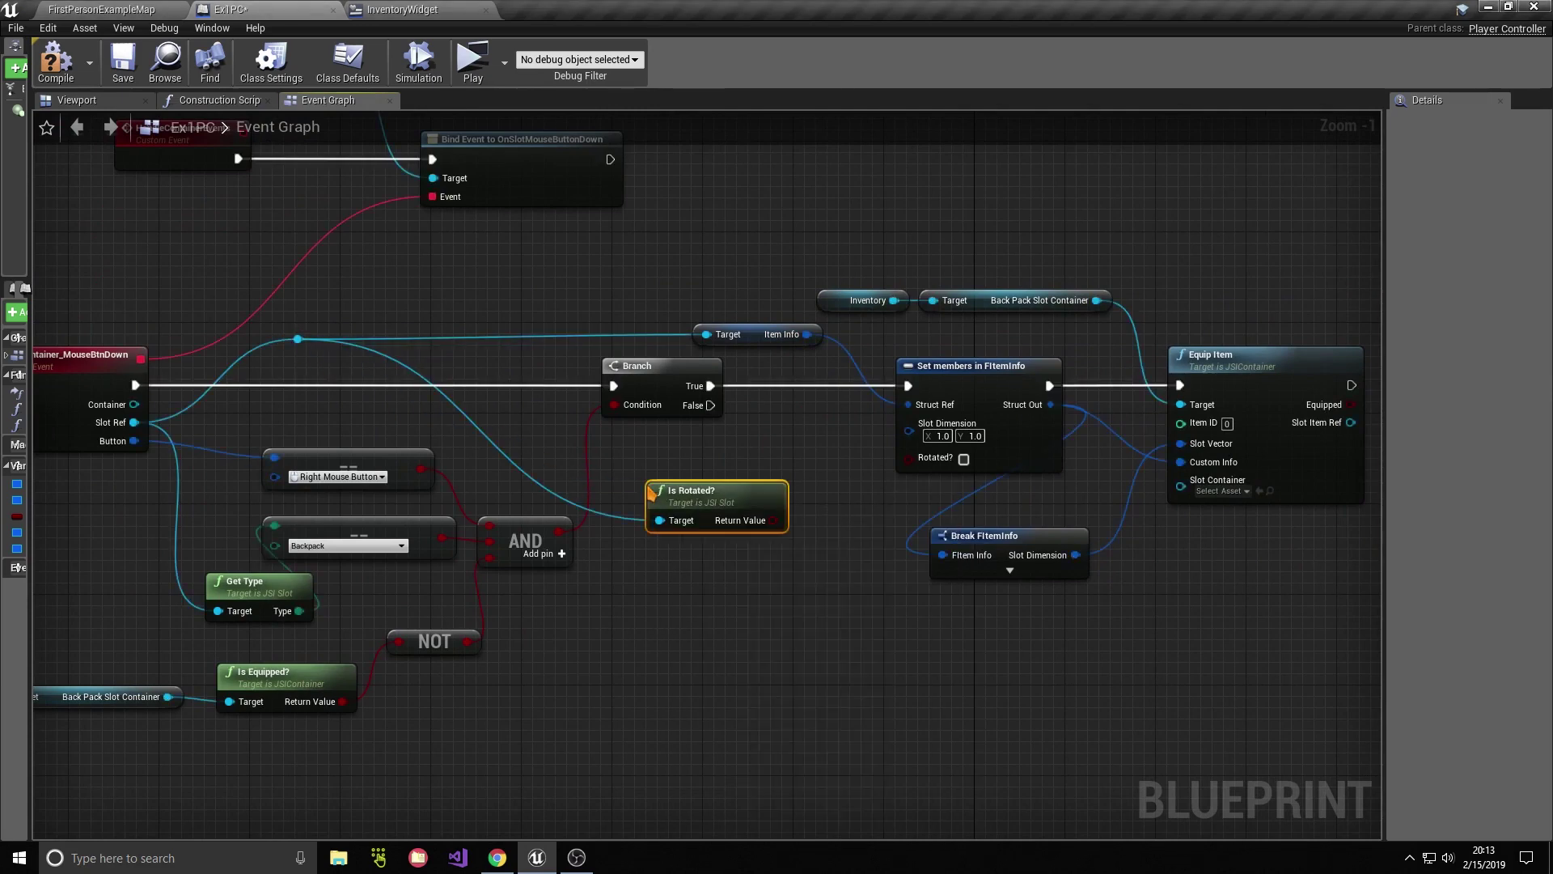
{"action": "left_click_drag", "start_coordinate": [680, 490], "coordinate": [624, 480]}
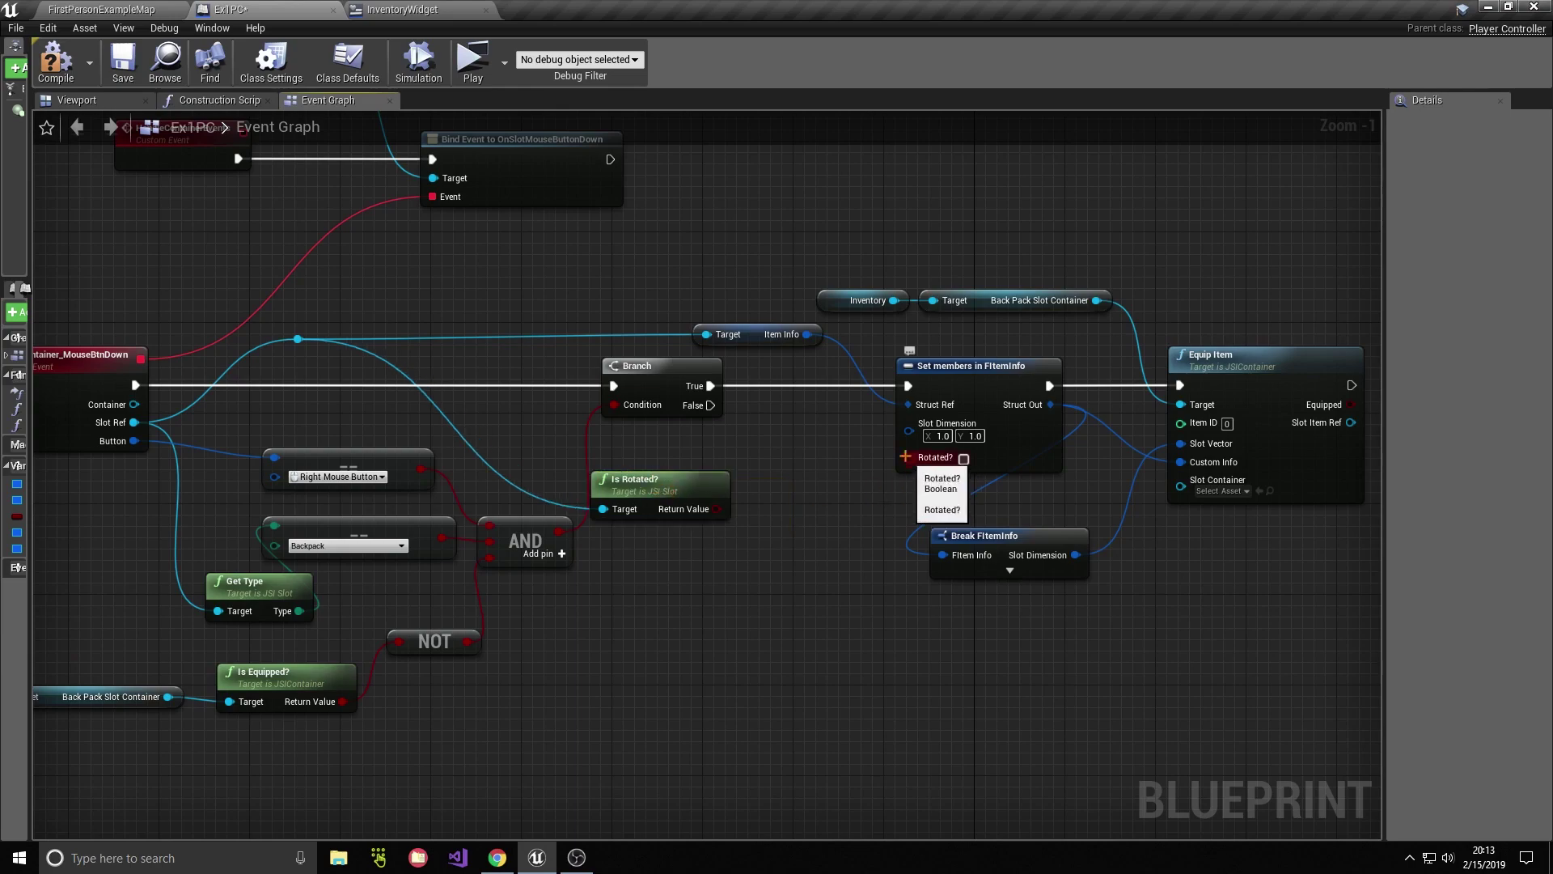
Step: Recombine Set members' Slot Dimension pin and add a Select node feeding it
{"action": "right_click", "coordinate": [909, 431]}
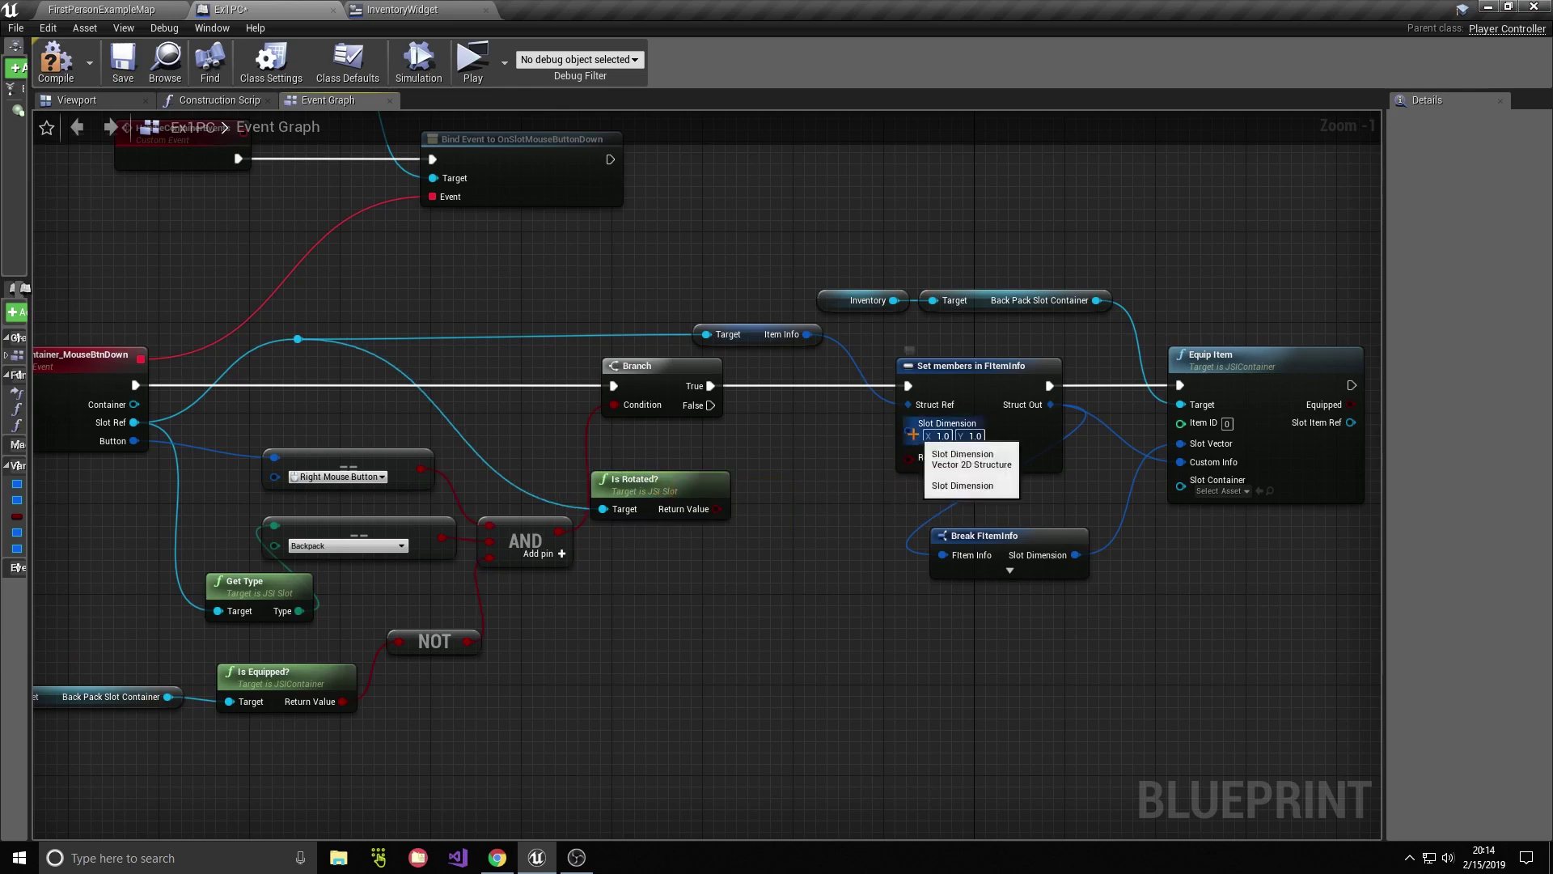
{"action": "left_click", "coordinate": [950, 459]}
{"action": "mouse_move", "coordinate": [908, 423]}
{"action": "left_mouse_down"}
{"action": "mouse_move", "coordinate": [822, 527]}
{"action": "mouse_move", "coordinate": [660, 608]}
{"action": "left_mouse_up"}
{"action": "type", "text": "select"}
{"action": "key", "text": "Return"}
Step: Wire Is Rotated? into Select's Index and add a Break FItemInfo node from Item Info
{"action": "right_click_drag", "start_coordinate": [712, 513], "coordinate": [880, 461]}
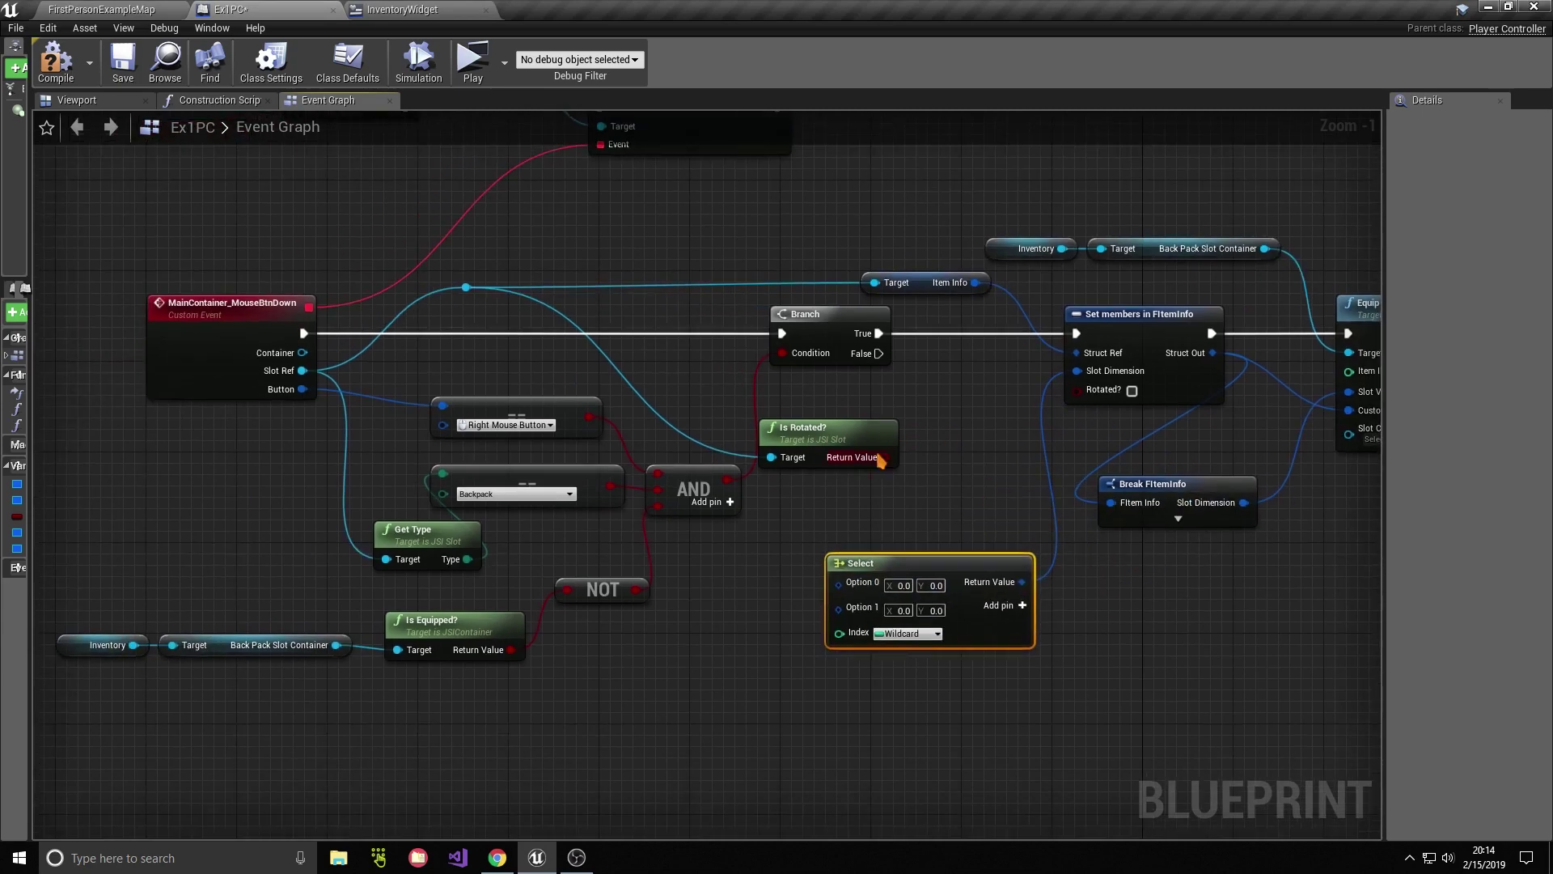
{"action": "mouse_move", "coordinate": [880, 457]}
{"action": "left_mouse_down"}
{"action": "mouse_move", "coordinate": [831, 659]}
{"action": "mouse_move", "coordinate": [843, 634]}
{"action": "left_mouse_up"}
{"action": "left_click_drag", "start_coordinate": [910, 576], "coordinate": [946, 553]}
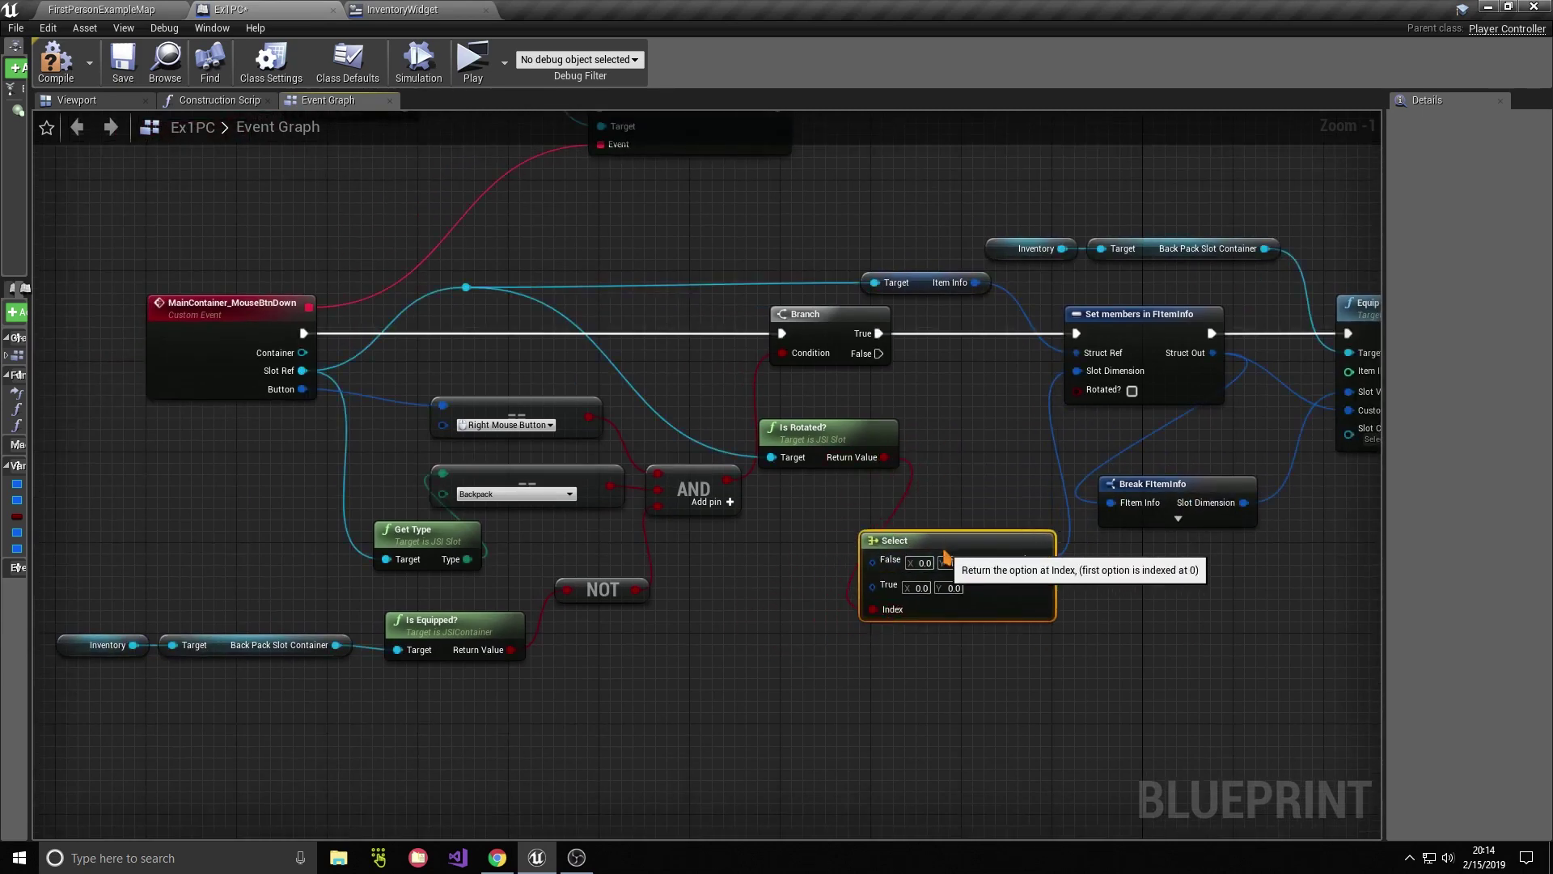
{"action": "left_click_drag", "start_coordinate": [979, 282], "coordinate": [977, 301]}
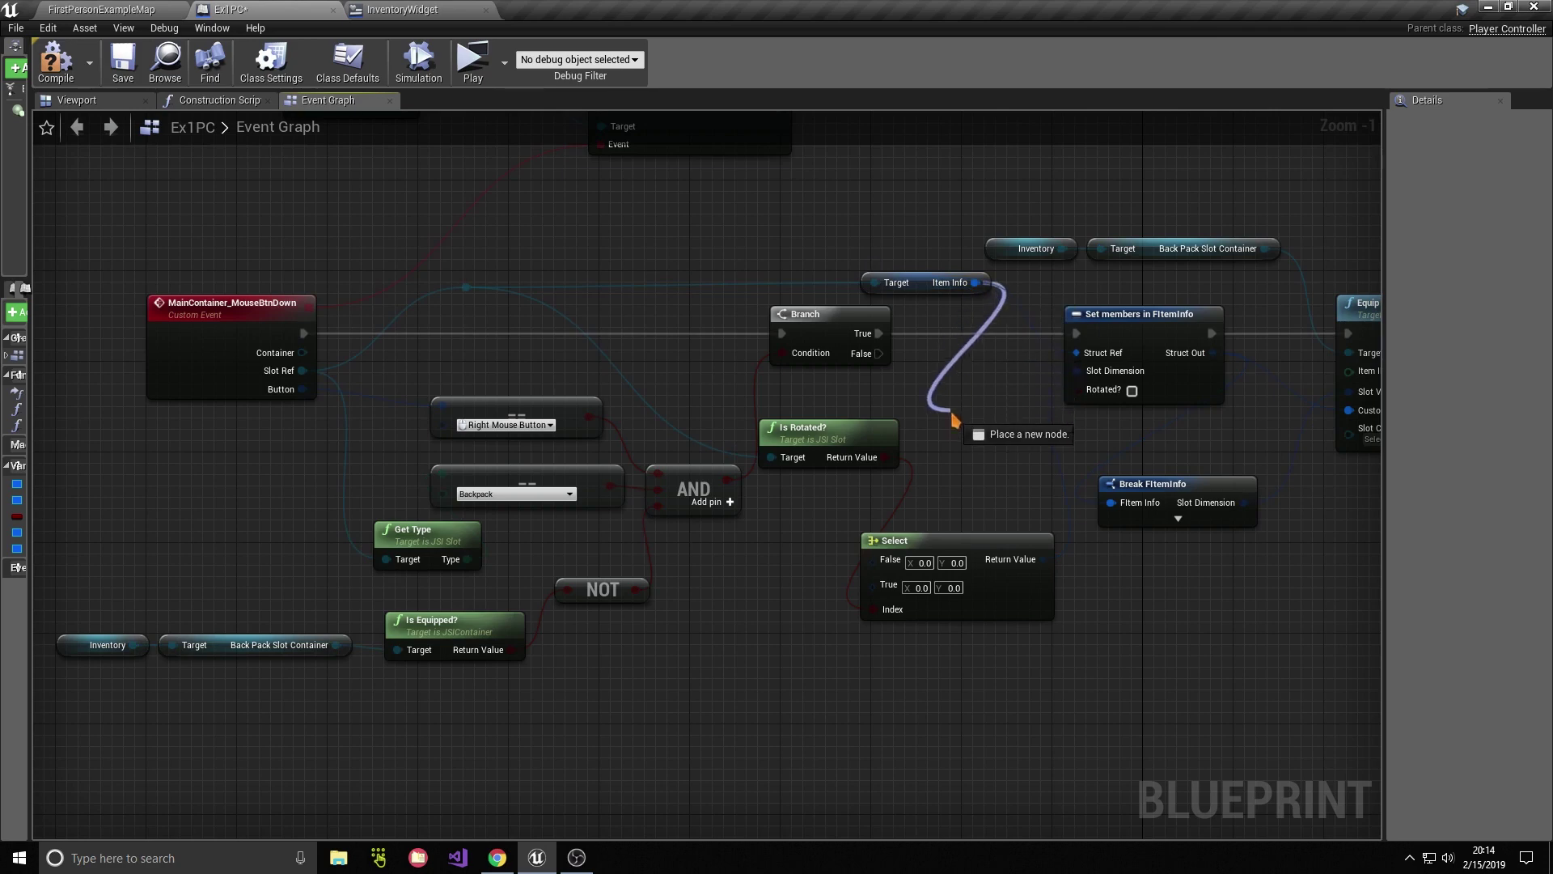
{"action": "left_click_drag", "start_coordinate": [954, 419], "coordinate": [955, 425]}
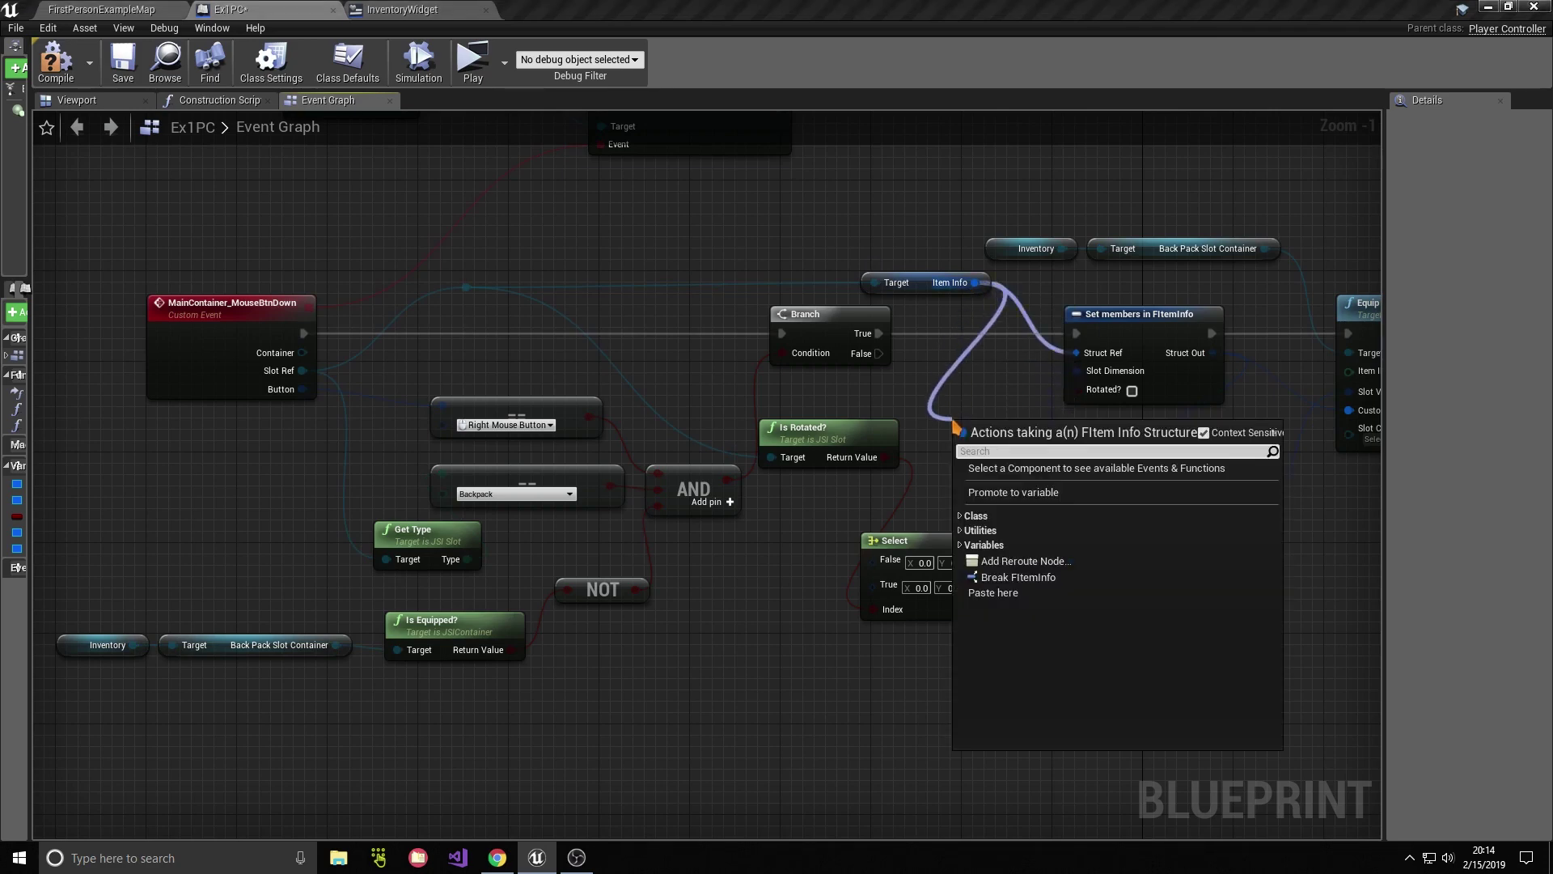
{"action": "type", "text": "break"}
{"action": "key", "text": "Return"}
Step: Show only Slot Dimension on Break FItemInfo and wire it into Select's False option
{"action": "left_click_drag", "start_coordinate": [1038, 435], "coordinate": [778, 649]}
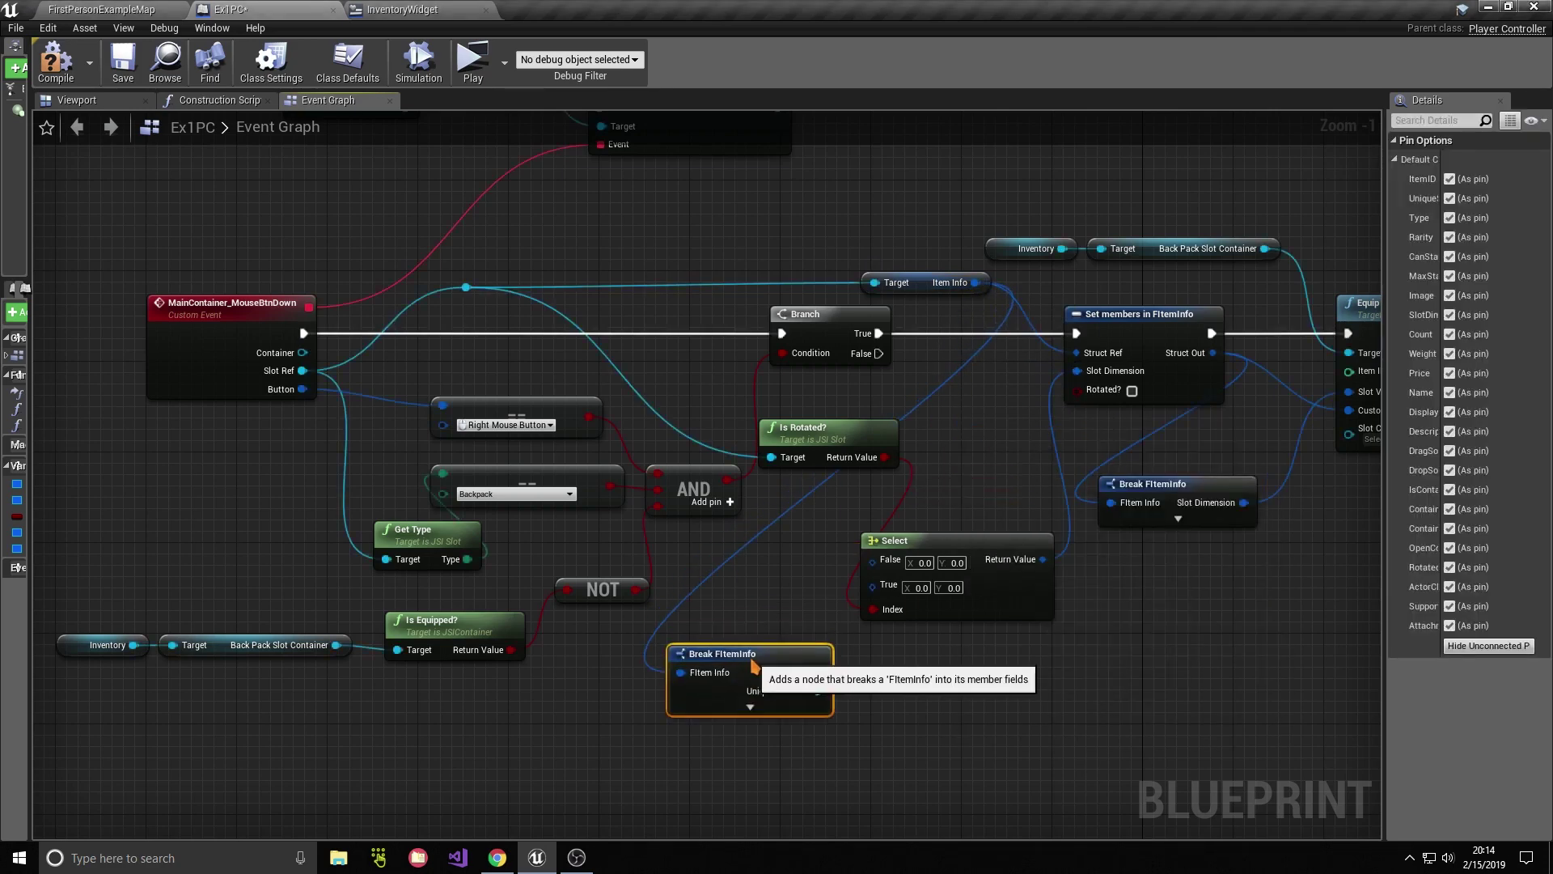
{"action": "right_click_drag", "start_coordinate": [1375, 523], "coordinate": [1302, 496]}
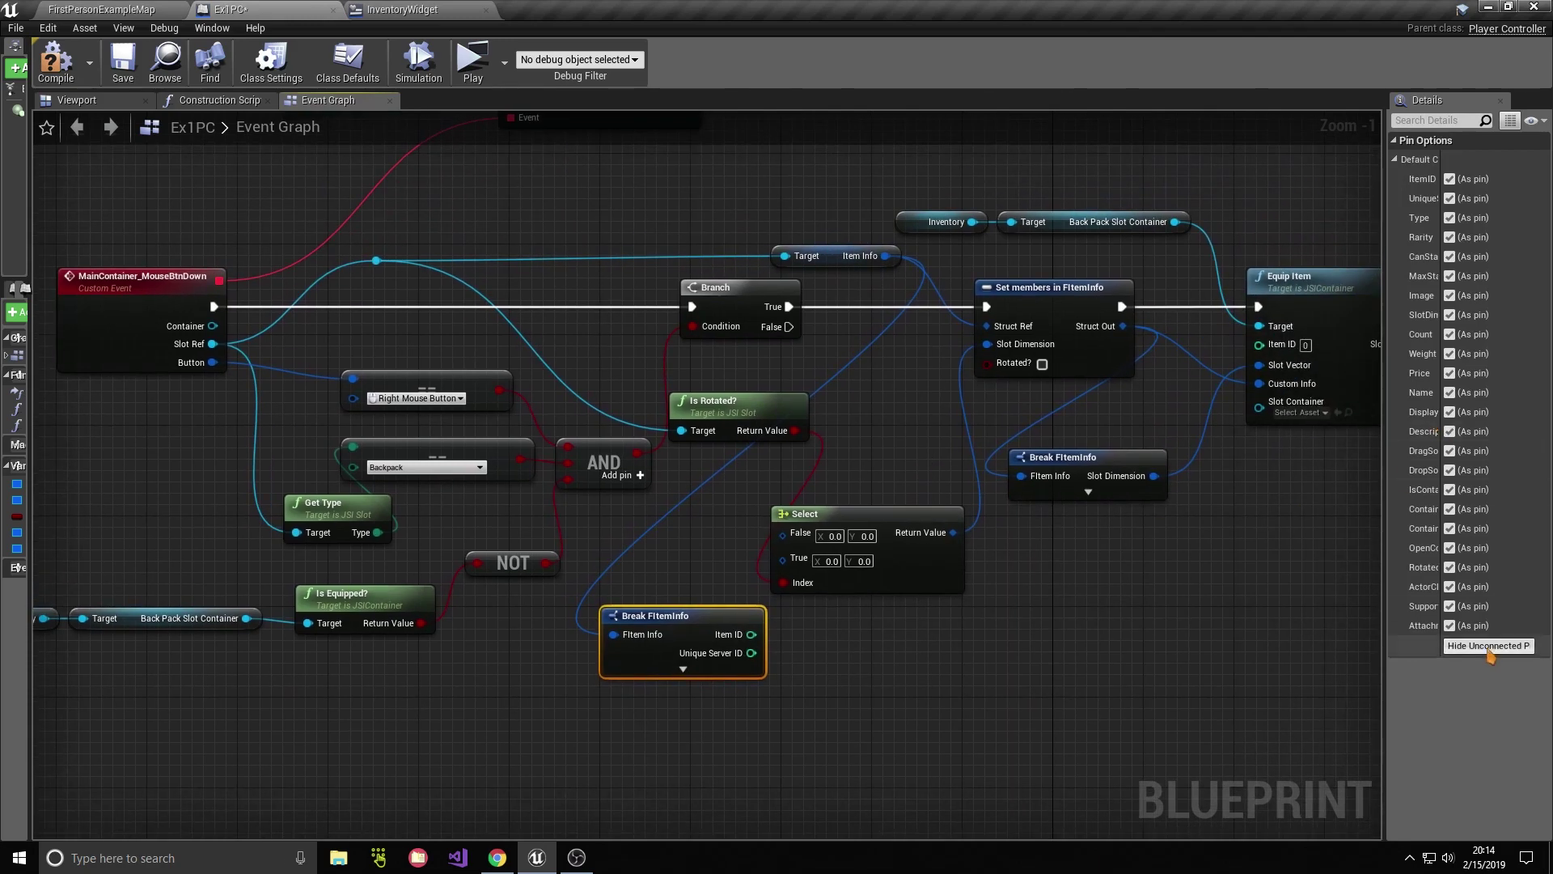
{"action": "left_click", "coordinate": [1488, 648]}
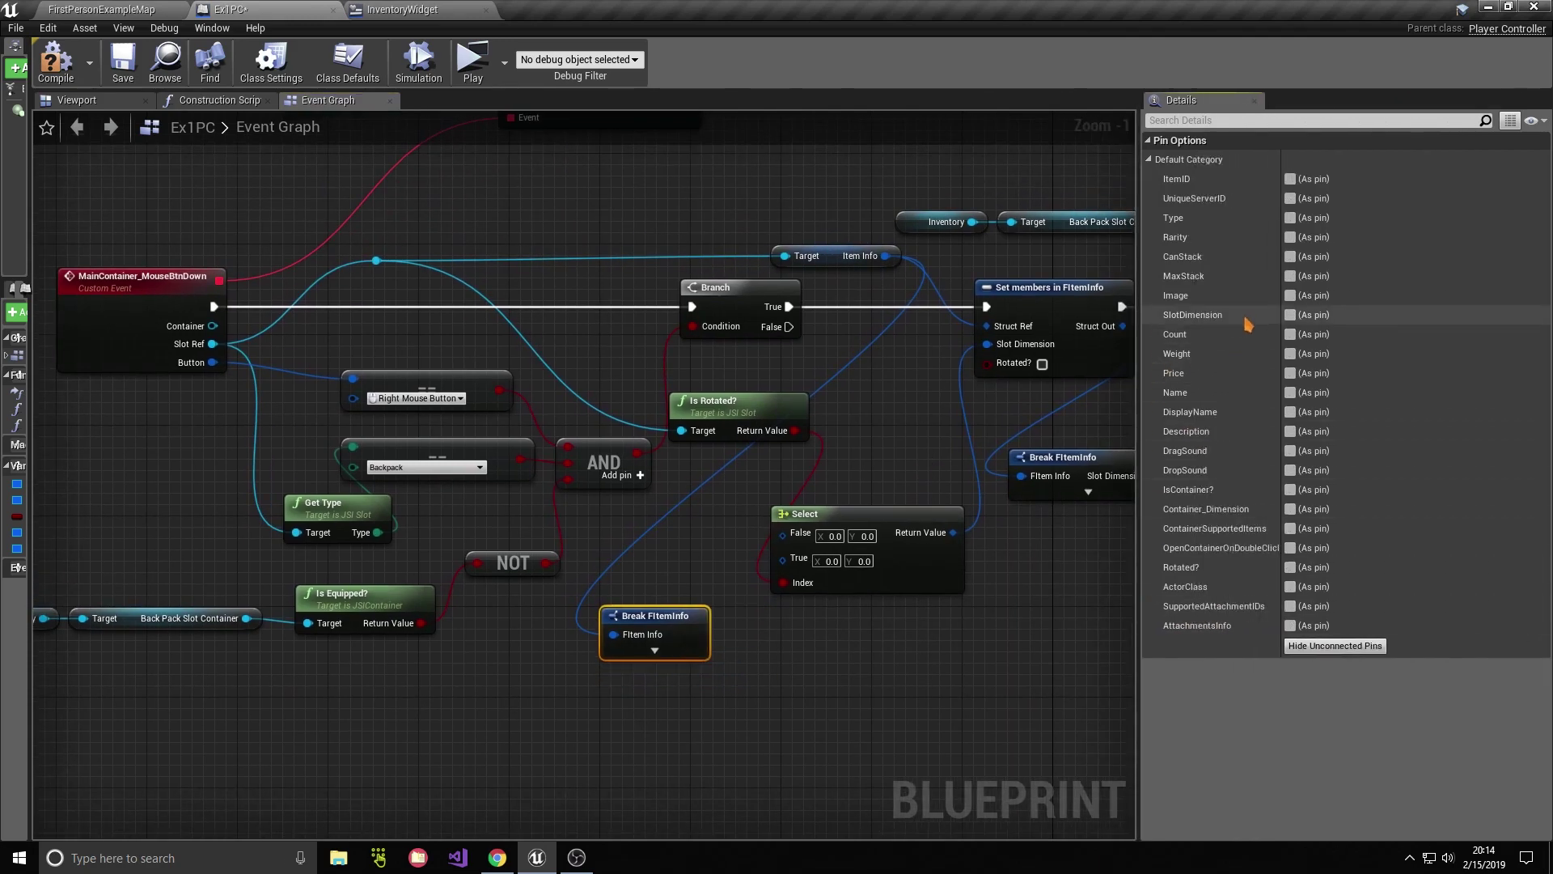
{"action": "left_click", "coordinate": [1290, 314]}
{"action": "left_click_drag", "start_coordinate": [1138, 485], "coordinate": [1439, 486]}
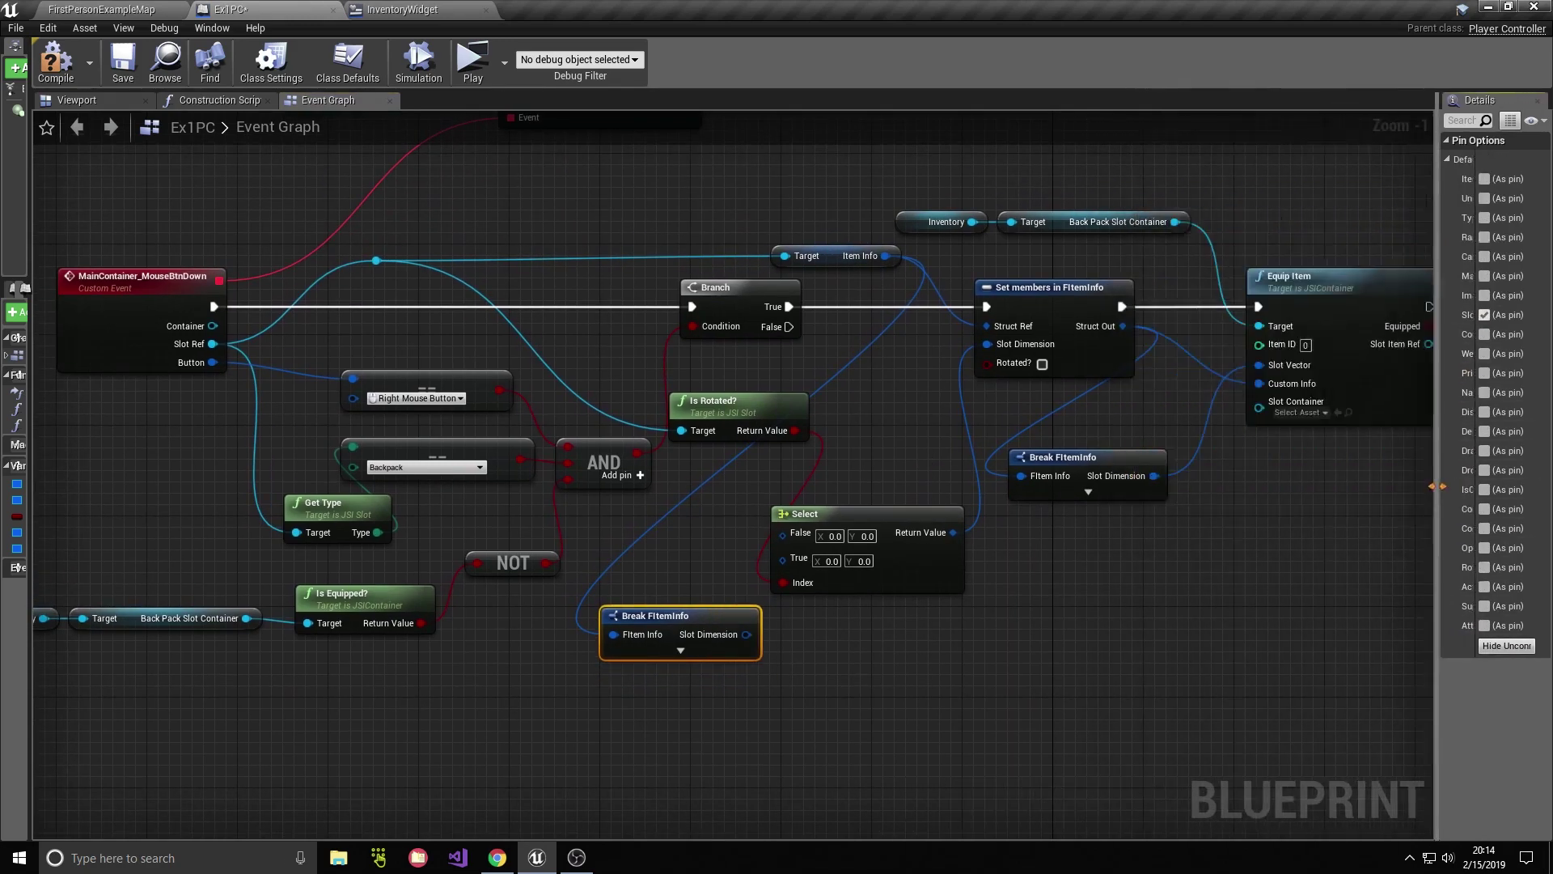
{"action": "right_click_drag", "start_coordinate": [693, 617], "coordinate": [890, 599]}
{"action": "mouse_move", "coordinate": [890, 599]}
{"action": "left_mouse_down"}
{"action": "mouse_move", "coordinate": [1094, 359]}
{"action": "mouse_move", "coordinate": [843, 608]}
{"action": "mouse_move", "coordinate": [981, 520]}
{"action": "mouse_move", "coordinate": [1131, 630]}
{"action": "left_mouse_up"}
{"action": "right_click_drag", "start_coordinate": [1089, 566], "coordinate": [1087, 476]}
Step: Split Select's True pin into X and Y and add a Break Vector 2D from Slot Dimension
{"action": "right_click", "coordinate": [1068, 558]}
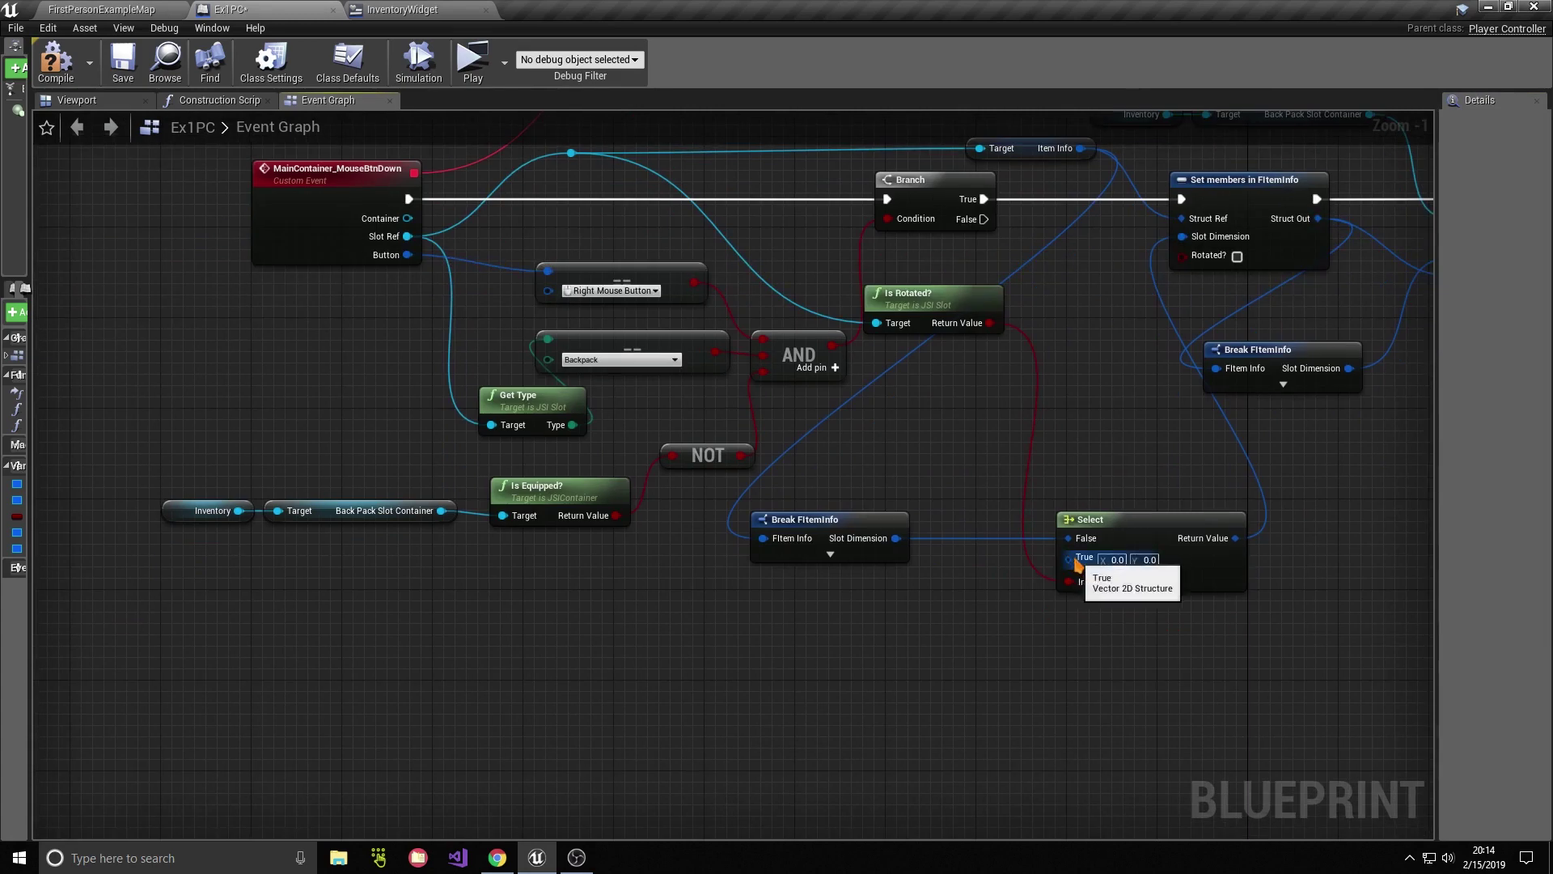
{"action": "left_click", "coordinate": [1088, 621]}
{"action": "mouse_move", "coordinate": [896, 538]}
{"action": "left_mouse_down"}
{"action": "mouse_move", "coordinate": [859, 633]}
{"action": "mouse_move", "coordinate": [907, 600]}
{"action": "mouse_move", "coordinate": [1052, 590]}
{"action": "mouse_move", "coordinate": [1068, 557]}
{"action": "mouse_move", "coordinate": [1084, 596]}
{"action": "left_mouse_up"}
{"action": "type", "text": "break"}
{"action": "key", "text": "Return"}
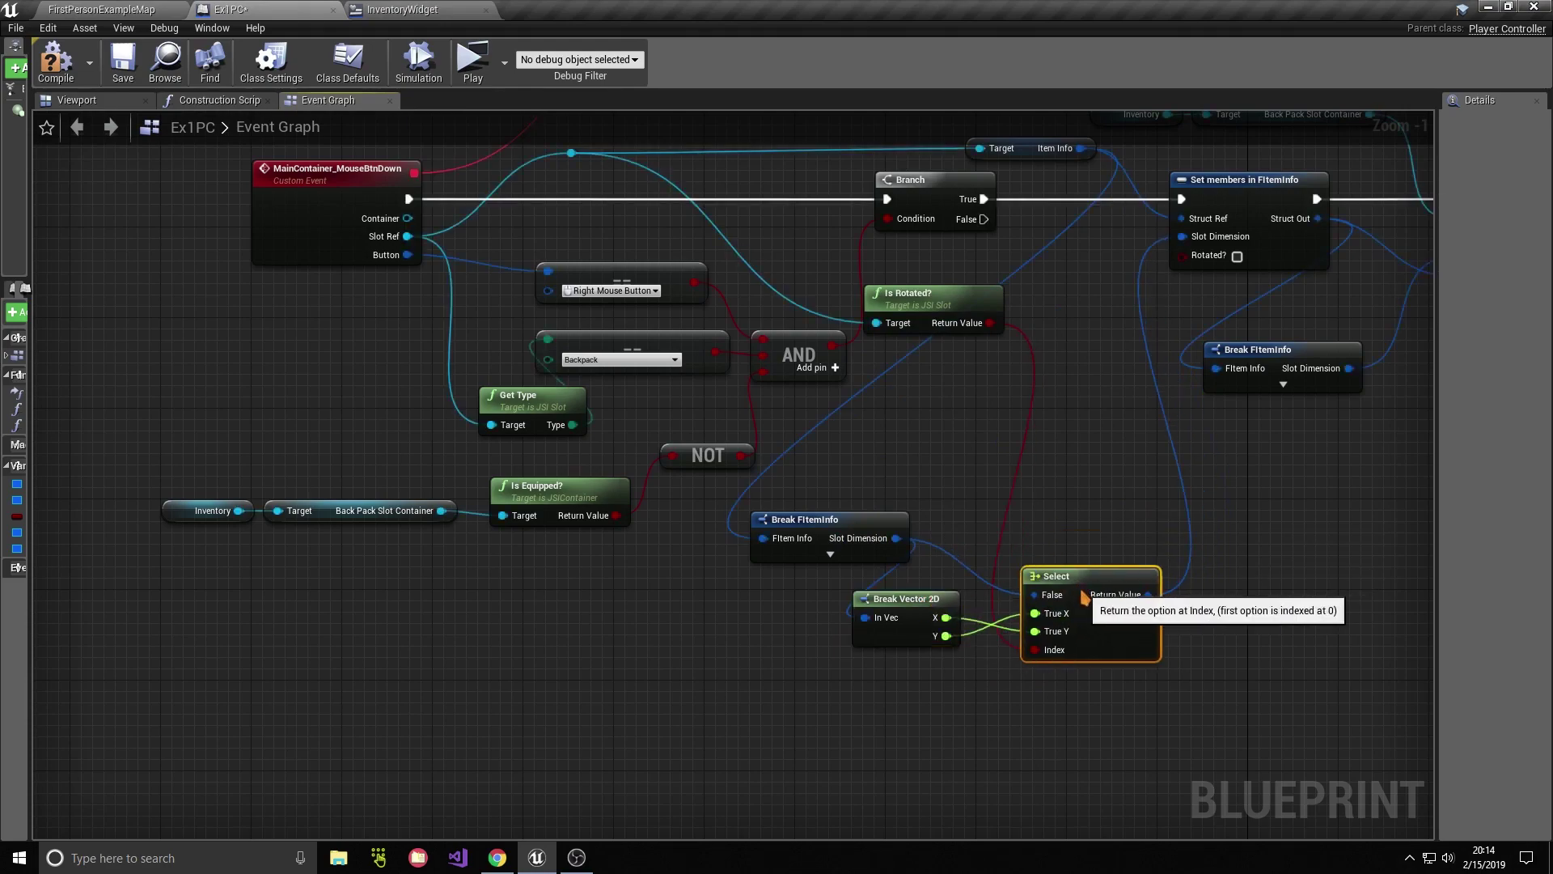
{"action": "right_click_drag", "start_coordinate": [1040, 693], "coordinate": [1071, 758]}
{"action": "scroll", "coordinate": [1071, 759], "scroll_direction": "down", "scroll_amount": 1}
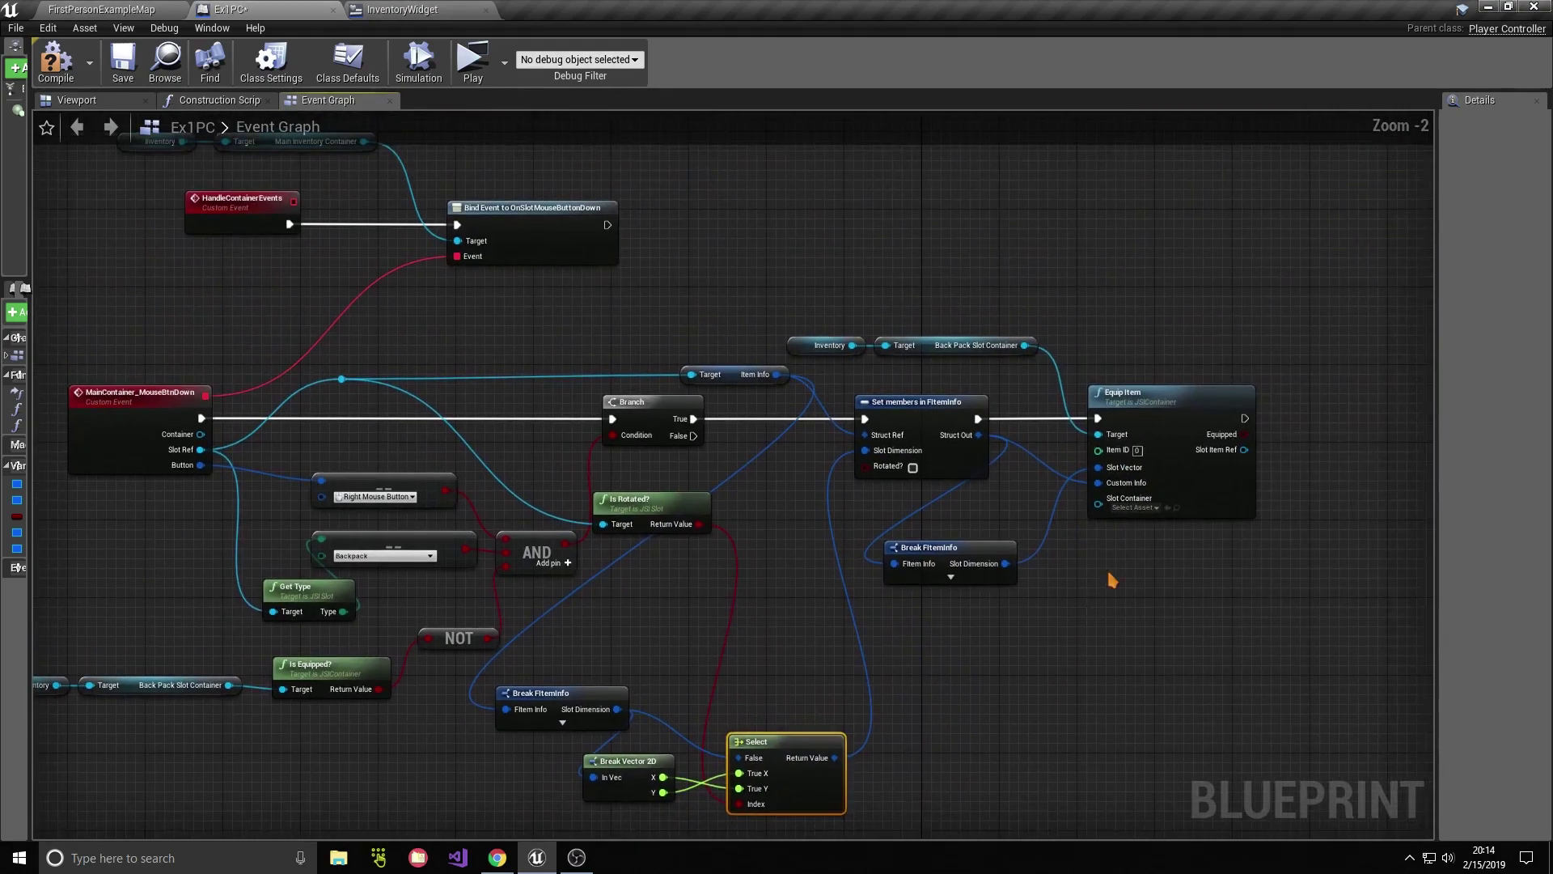
Step: Link the Slot Ref reroute to Is Rotated?'s Target and add a Get Slot Container node from it
{"action": "left_click_drag", "start_coordinate": [1120, 394], "coordinate": [1149, 394]}
{"action": "left_click_drag", "start_coordinate": [981, 547], "coordinate": [1049, 547]}
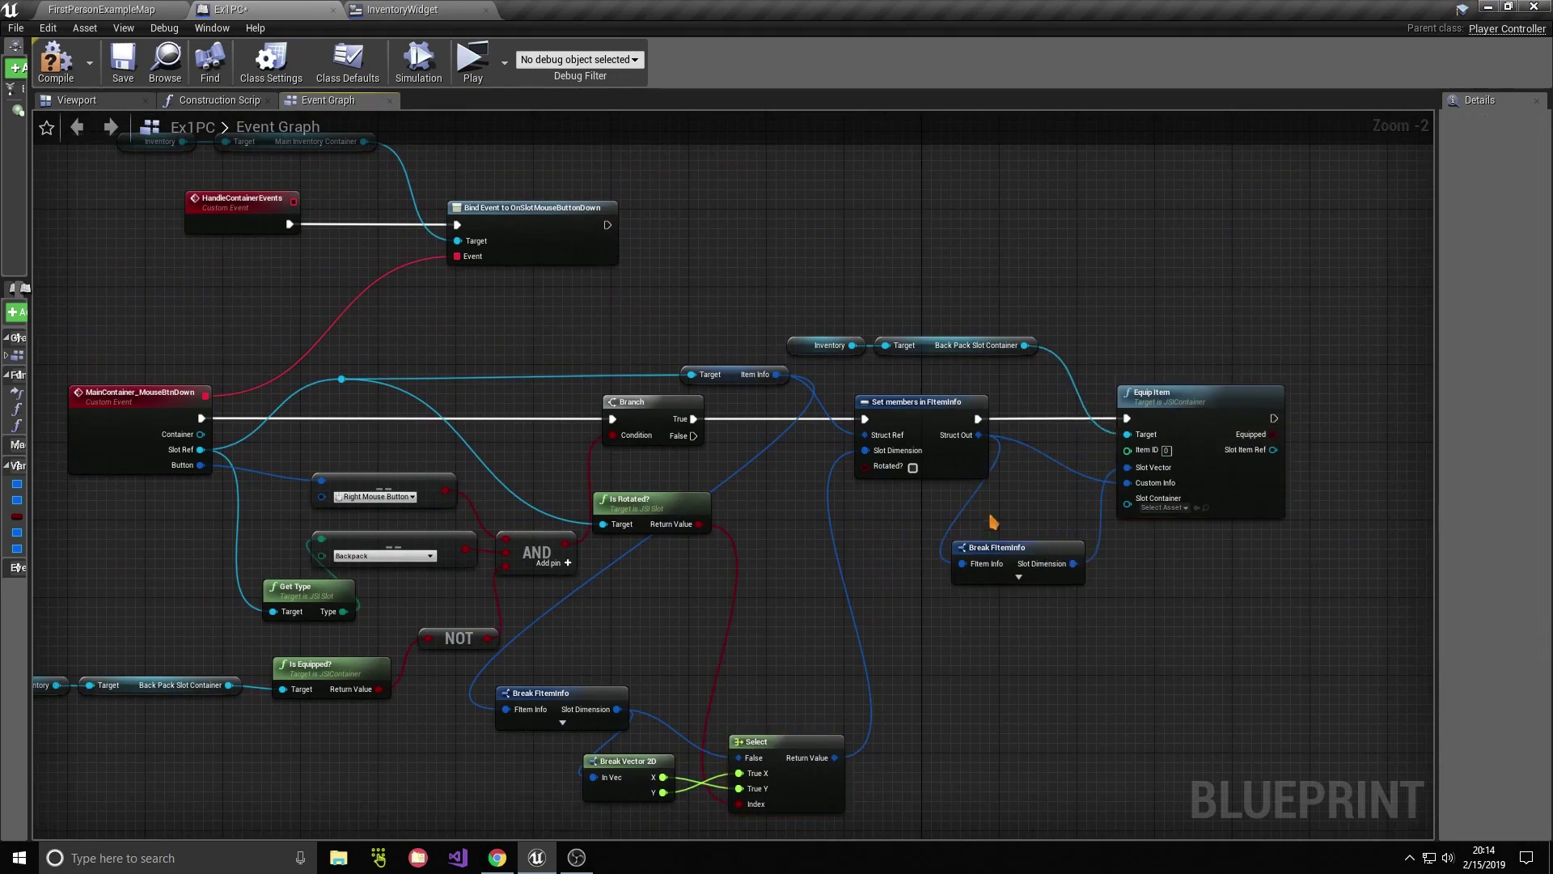
{"action": "right_click_drag", "start_coordinate": [993, 521], "coordinate": [958, 499]}
{"action": "left_click_drag", "start_coordinate": [495, 331], "coordinate": [894, 533]}
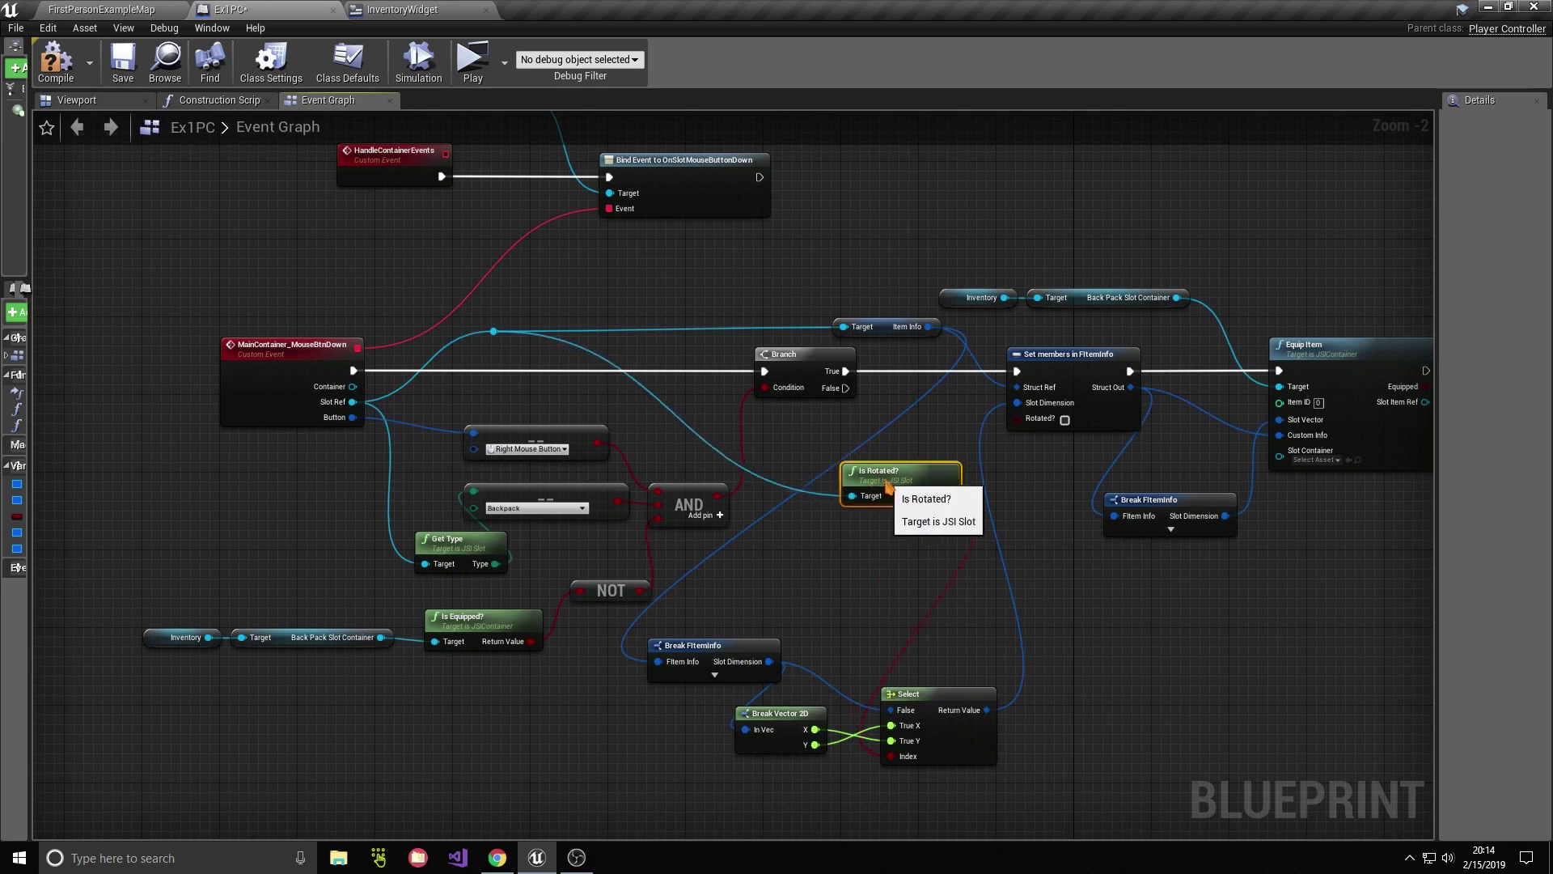
{"action": "double_click", "coordinate": [833, 546]}
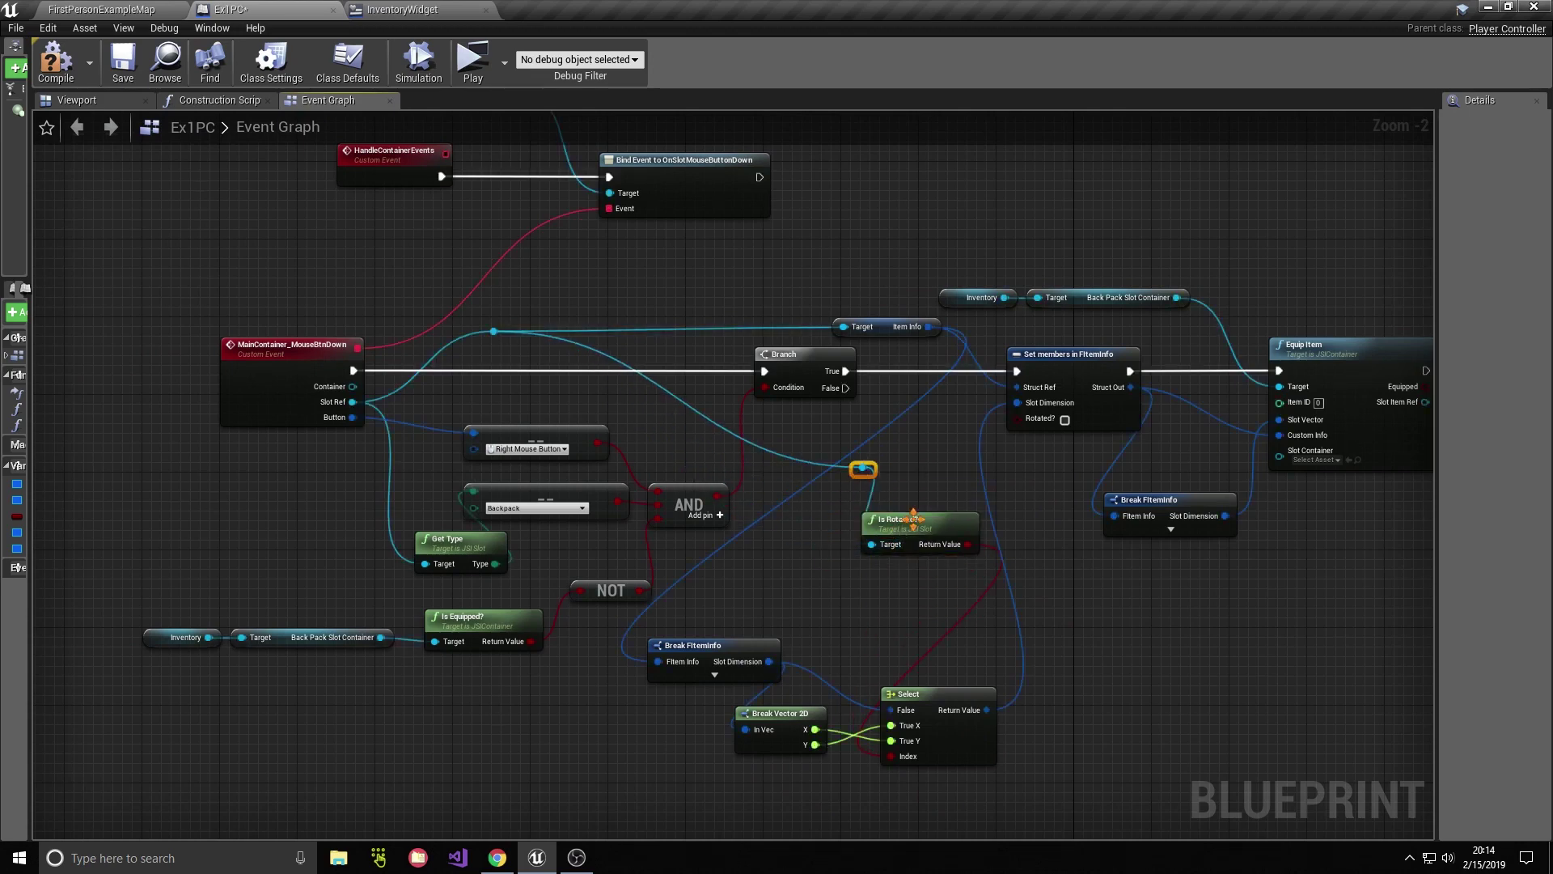
{"action": "left_click_drag", "start_coordinate": [913, 518], "coordinate": [844, 558]}
{"action": "mouse_move", "coordinate": [864, 472]}
{"action": "left_mouse_down"}
{"action": "mouse_move", "coordinate": [892, 465]}
{"action": "mouse_move", "coordinate": [985, 558]}
{"action": "left_mouse_up"}
{"action": "type", "text": "get slot "}
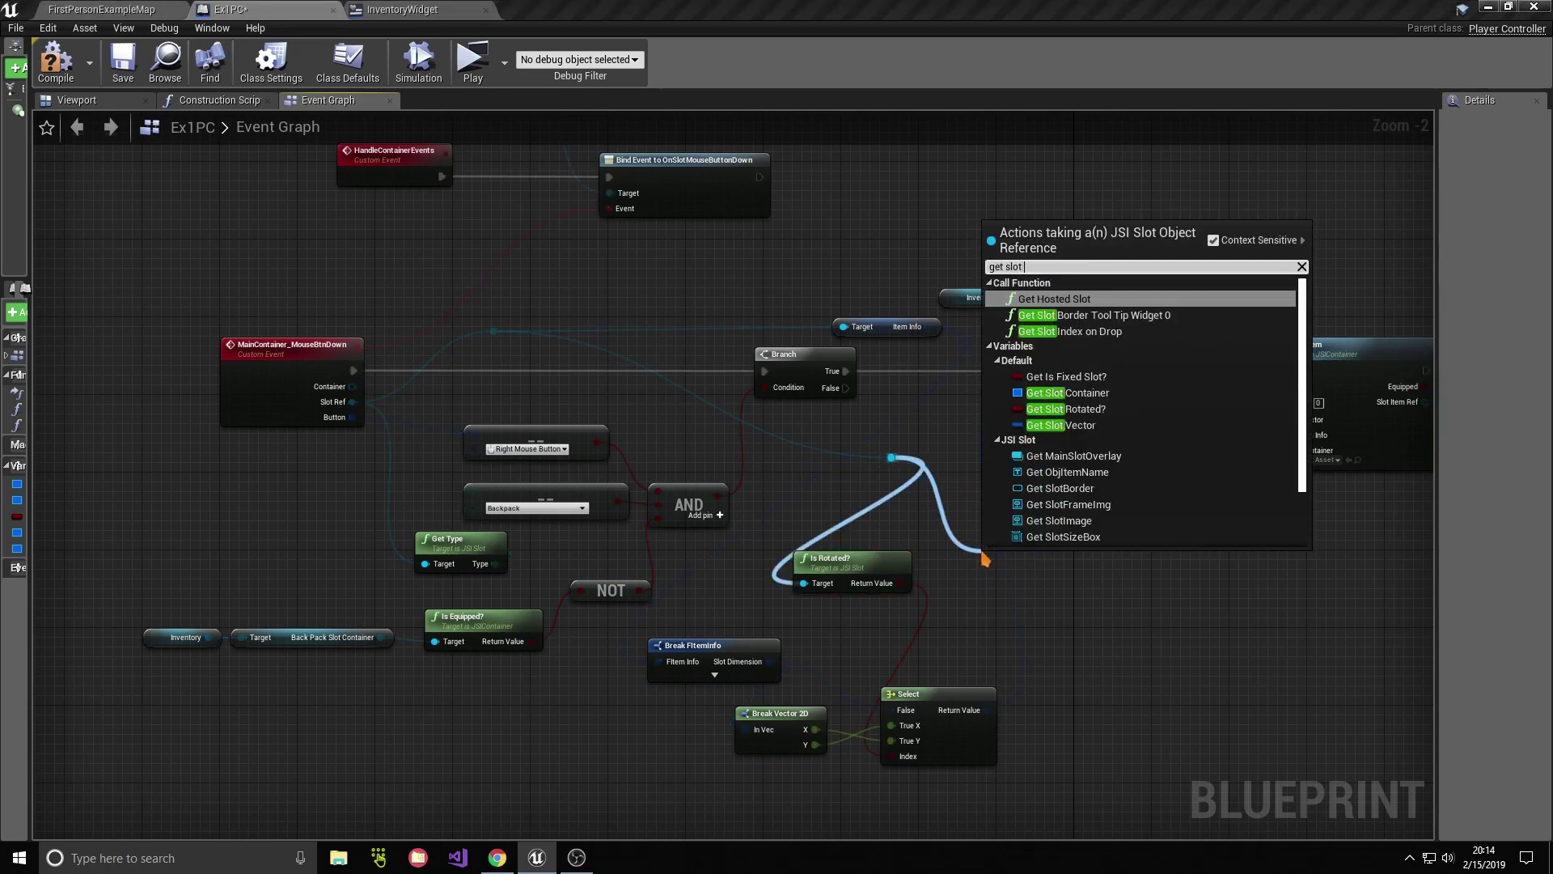
{"action": "type", "text": "conta"}
{"action": "key", "text": "Return"}
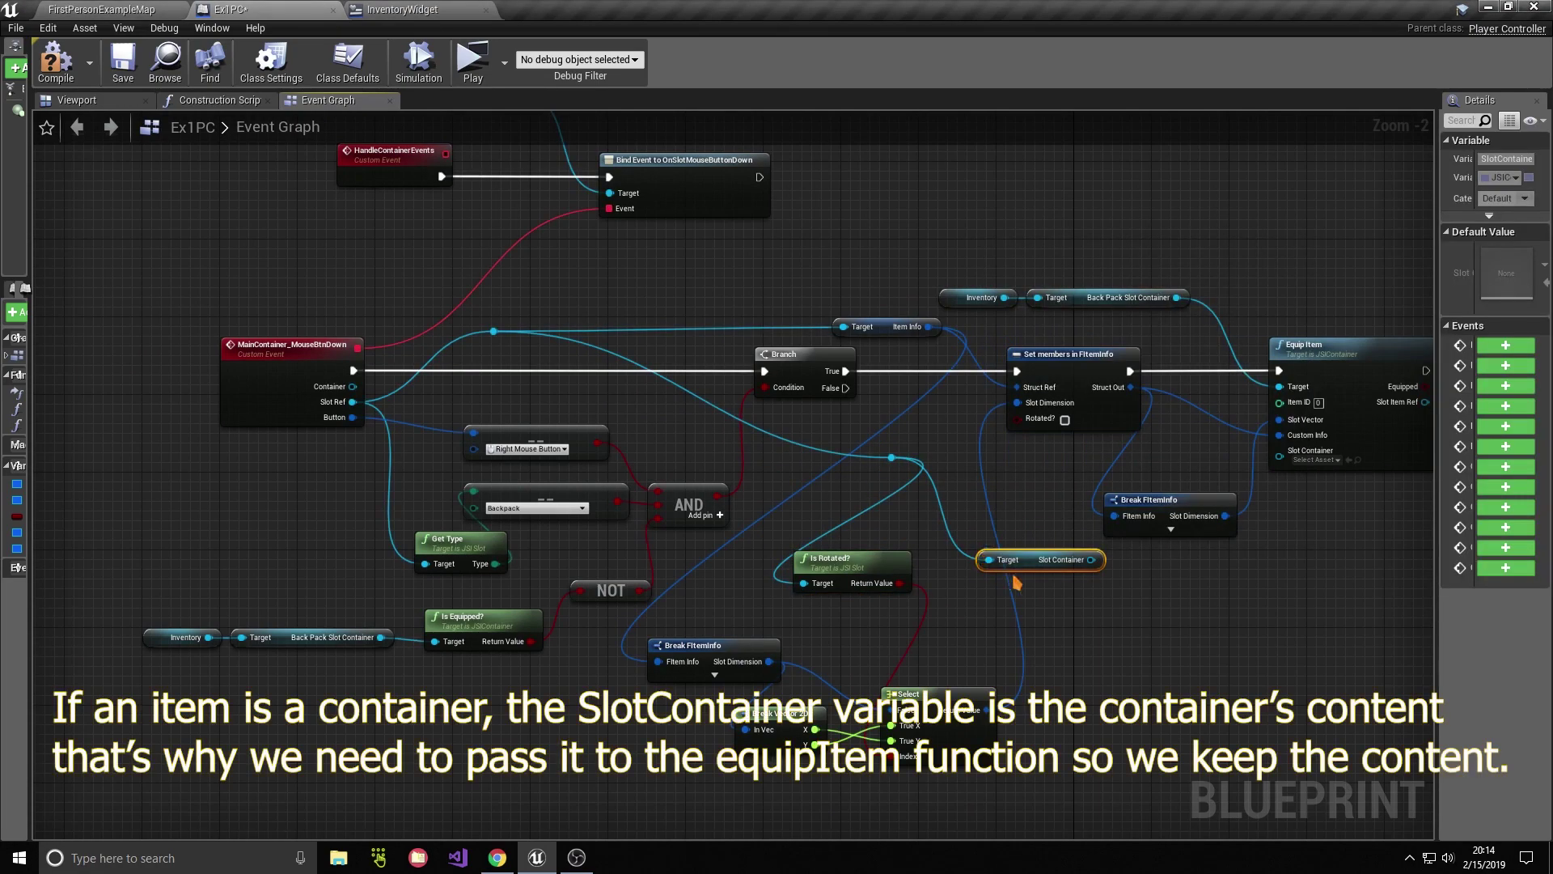
Step: Wire Get Slot Container into Equip Item's Slot Container and tidy the nearby nodes
{"action": "mouse_move", "coordinate": [1043, 568]}
{"action": "left_mouse_down"}
{"action": "mouse_move", "coordinate": [1092, 473]}
{"action": "mouse_move", "coordinate": [1185, 472]}
{"action": "left_mouse_up"}
{"action": "left_click_drag", "start_coordinate": [1298, 469], "coordinate": [1294, 465]}
{"action": "right_click_drag", "start_coordinate": [1295, 465], "coordinate": [1055, 510]}
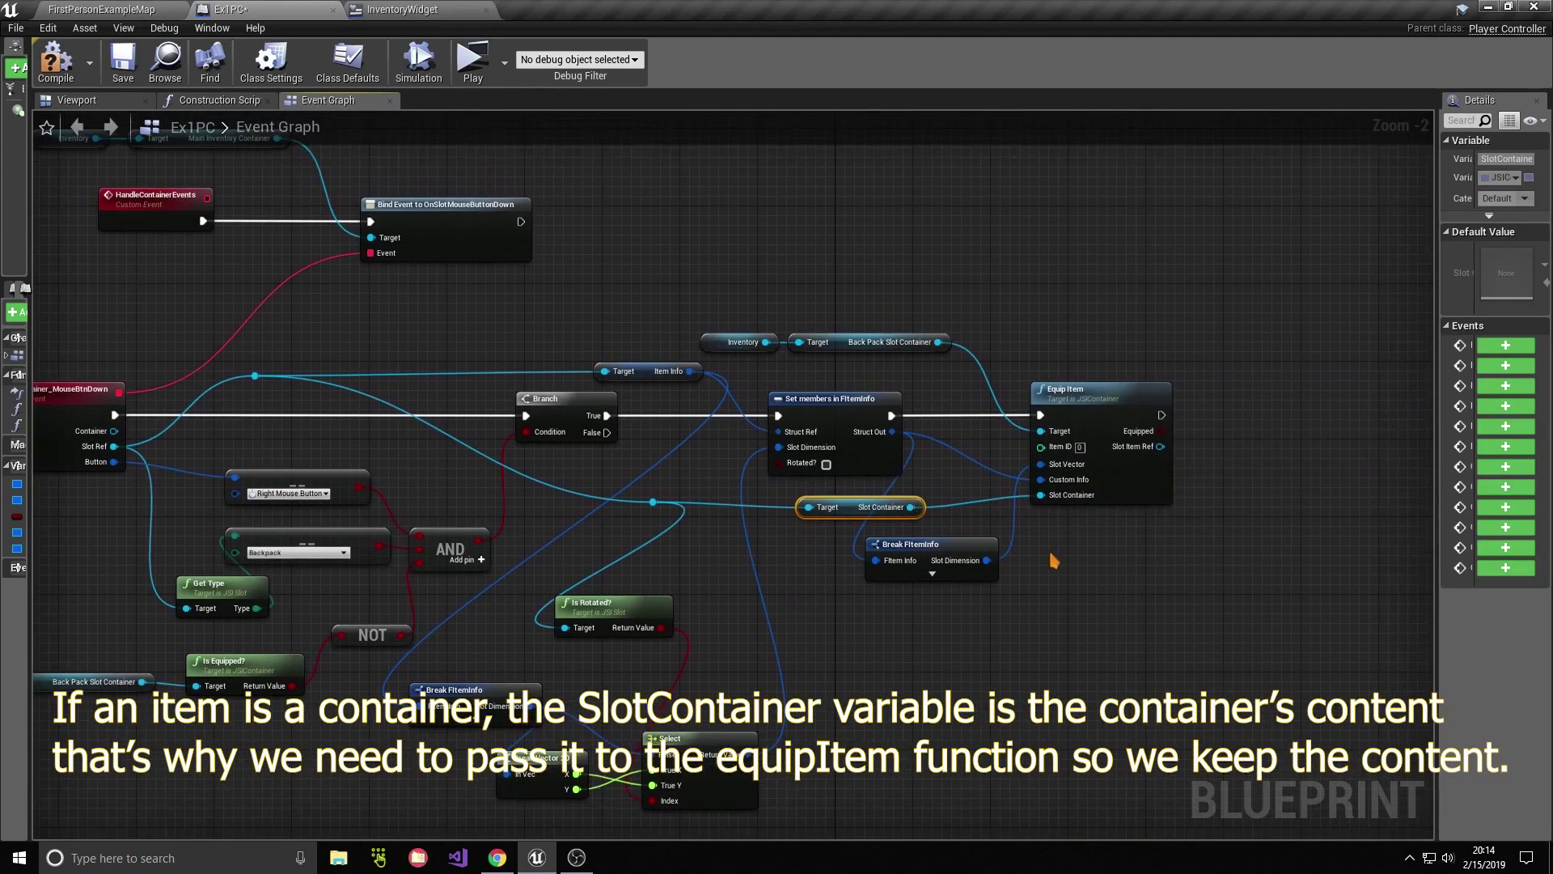
{"action": "left_click", "coordinate": [971, 561]}
{"action": "left_click_drag", "start_coordinate": [1096, 418], "coordinate": [1117, 412]}
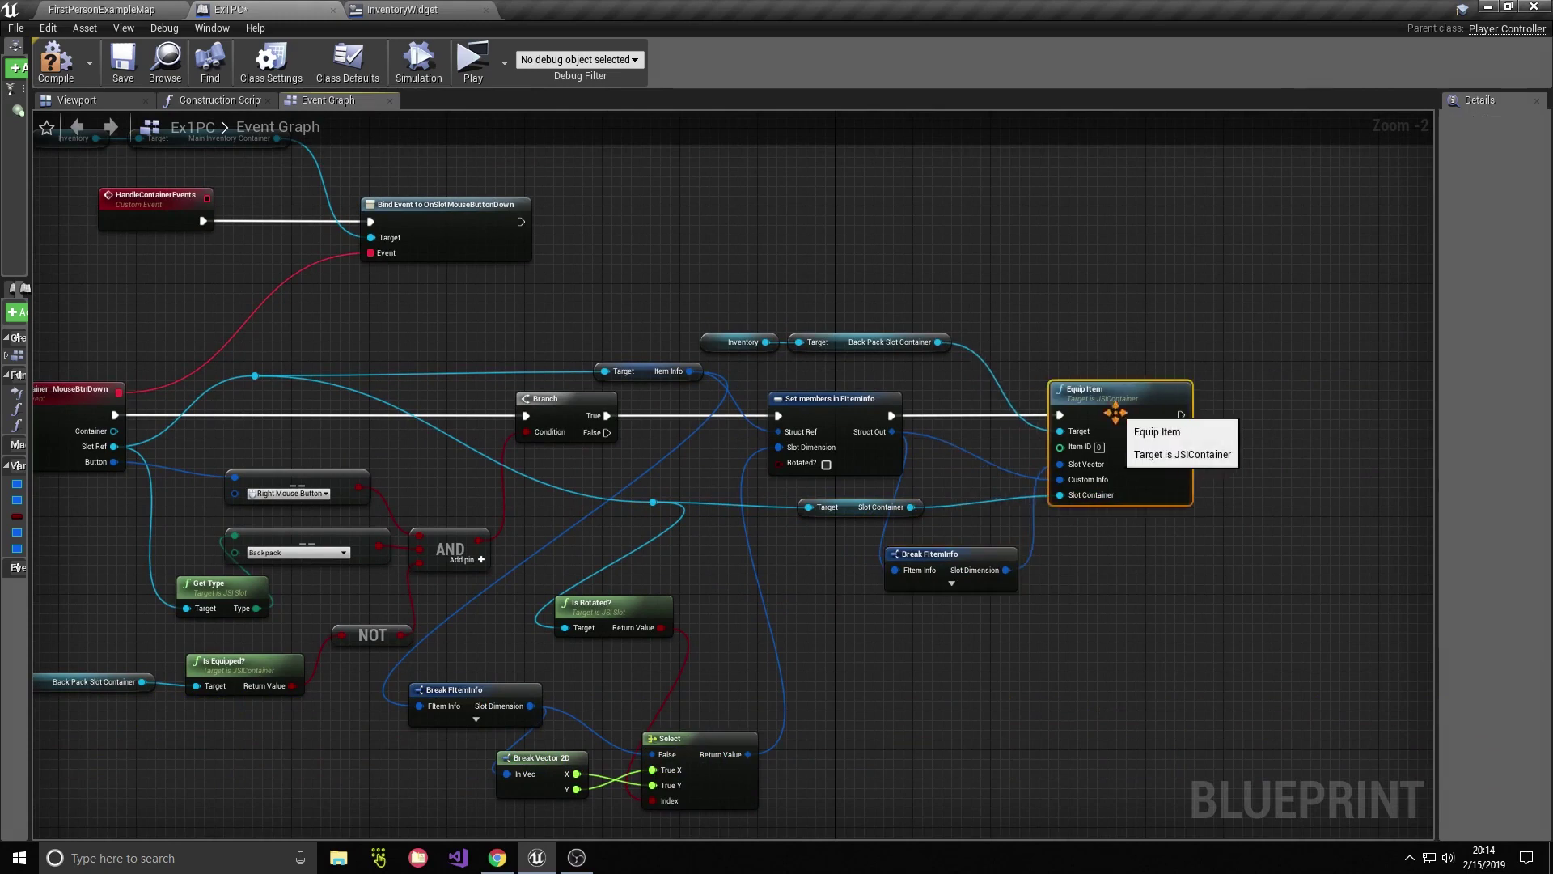
{"action": "mouse_move", "coordinate": [954, 558]}
{"action": "left_mouse_down"}
{"action": "mouse_move", "coordinate": [1032, 548]}
{"action": "mouse_move", "coordinate": [936, 576]}
{"action": "left_mouse_up"}
{"action": "left_click", "coordinate": [904, 534]}
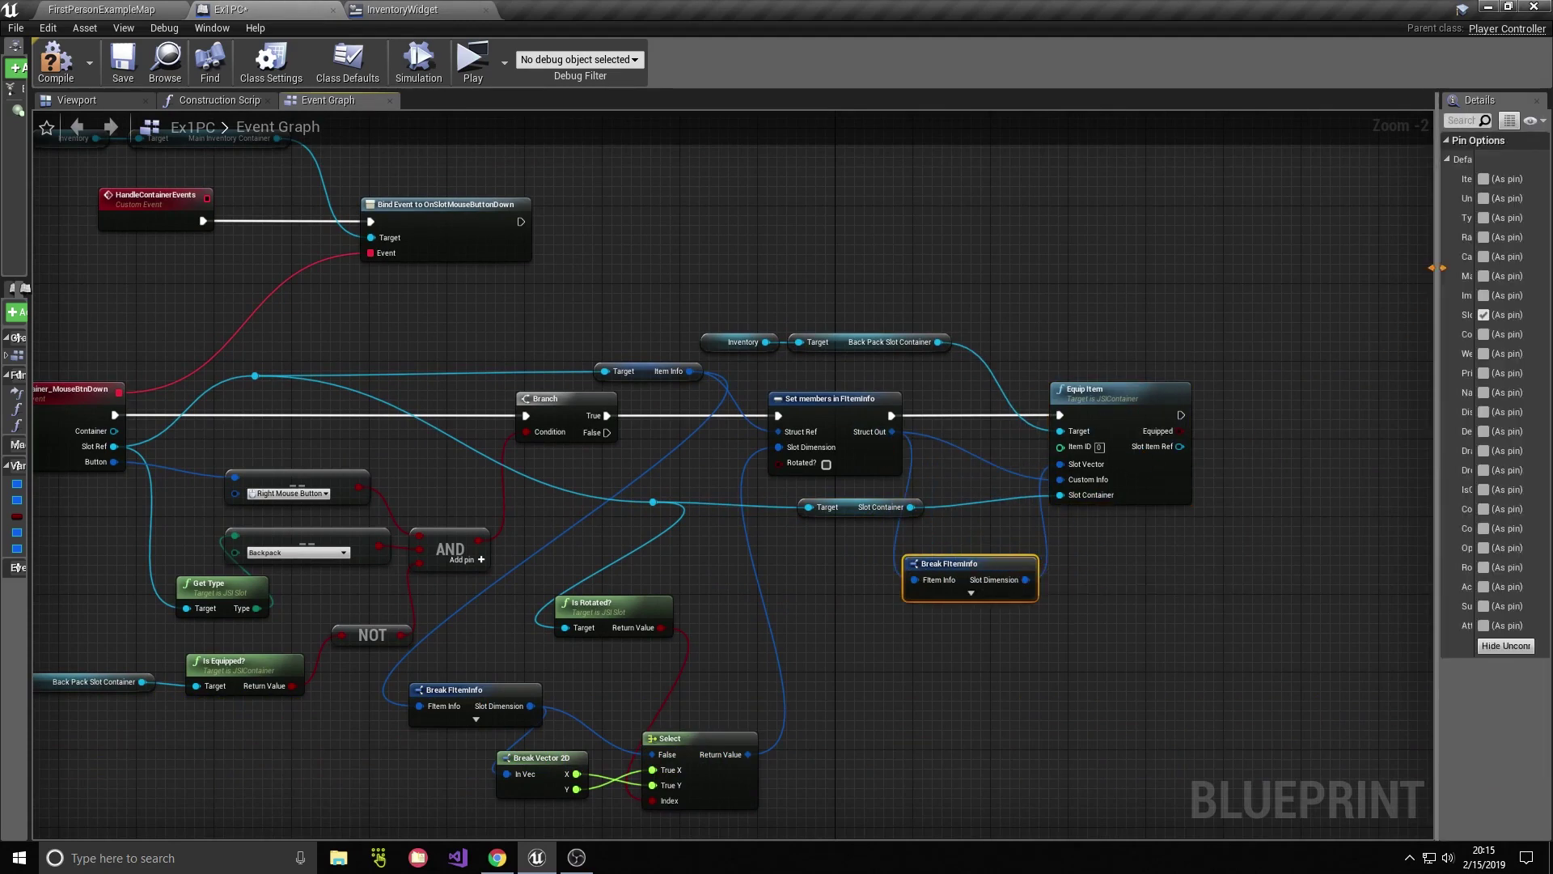
Step: Expose ItemID on Break FItemInfo and connect it to Equip Item's Item ID
{"action": "left_click_drag", "start_coordinate": [1437, 267], "coordinate": [1267, 267]}
{"action": "left_click", "coordinate": [1373, 178]}
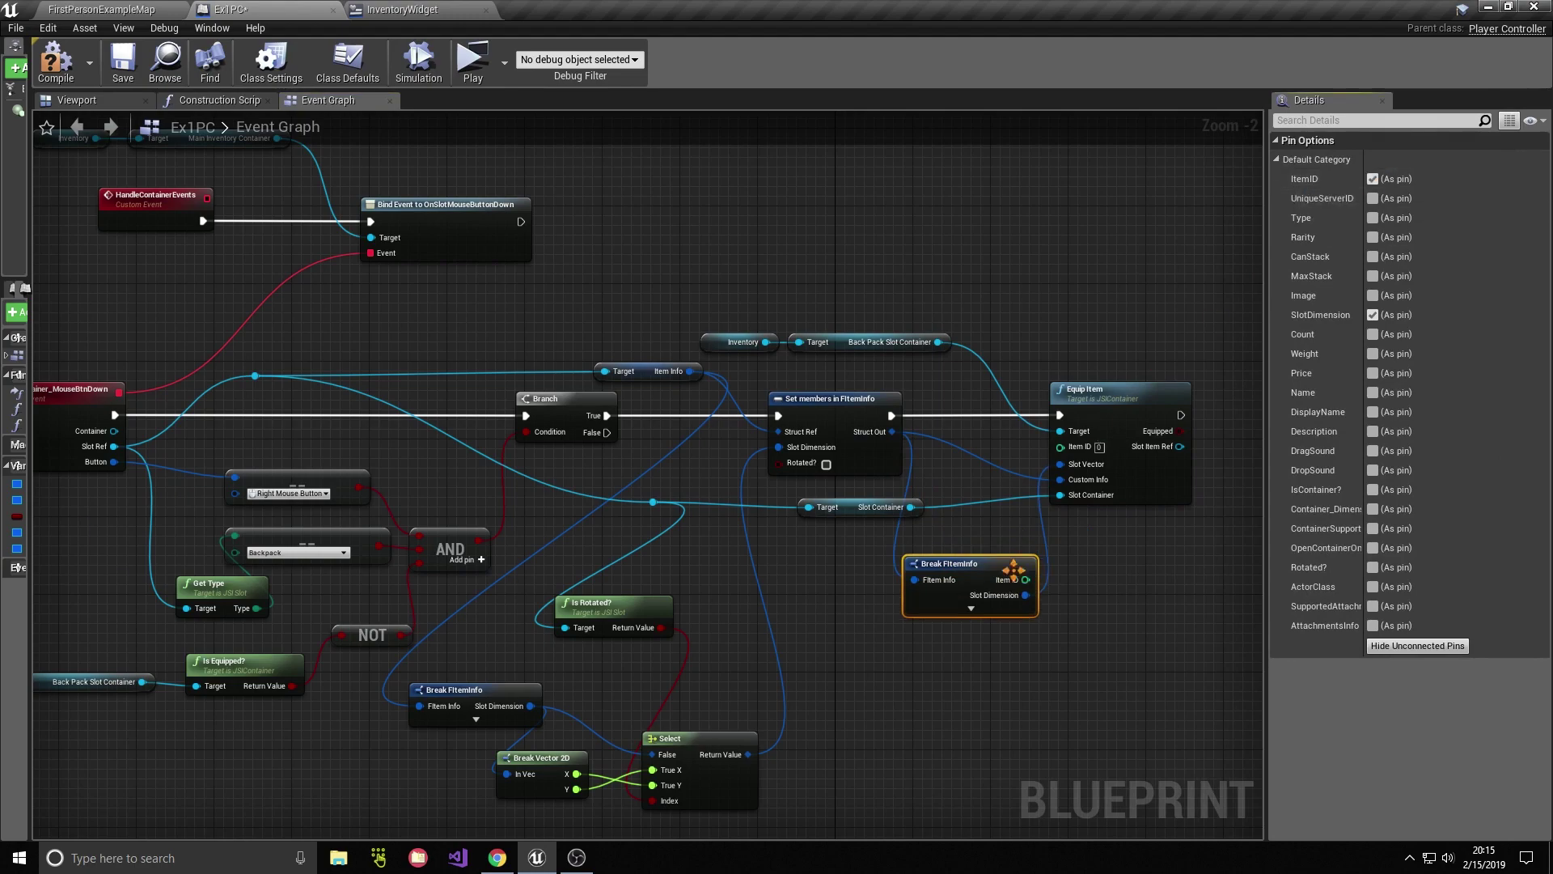
{"action": "mouse_move", "coordinate": [1013, 571]}
{"action": "left_mouse_down"}
{"action": "mouse_move", "coordinate": [994, 560]}
{"action": "mouse_move", "coordinate": [1006, 571]}
{"action": "left_mouse_up"}
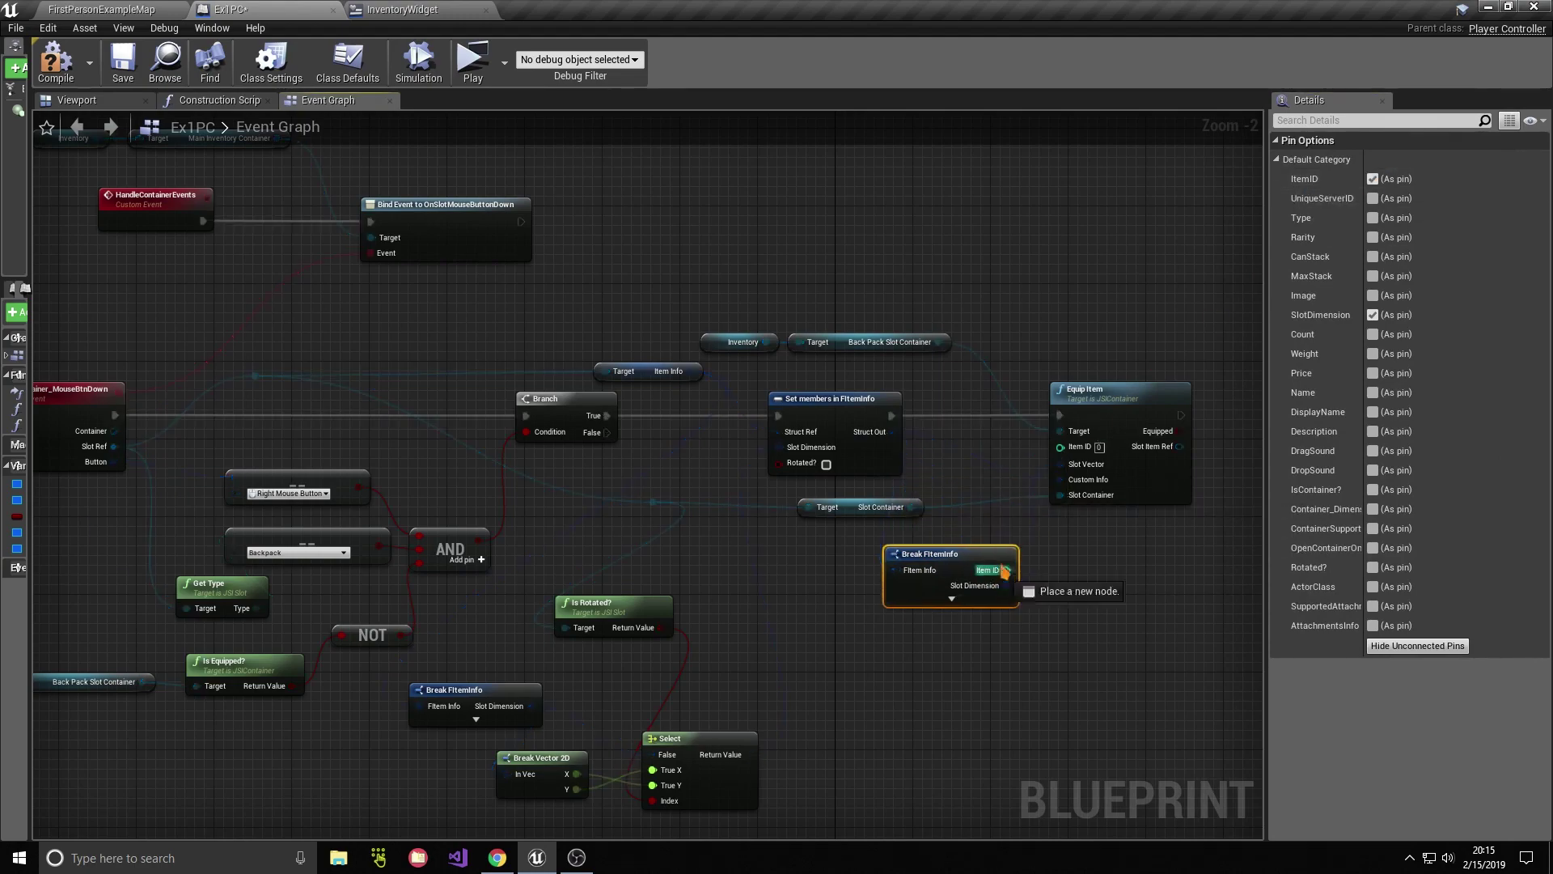
{"action": "left_click_drag", "start_coordinate": [1066, 450], "coordinate": [1061, 447]}
{"action": "right_click_drag", "start_coordinate": [1141, 550], "coordinate": [1072, 556]}
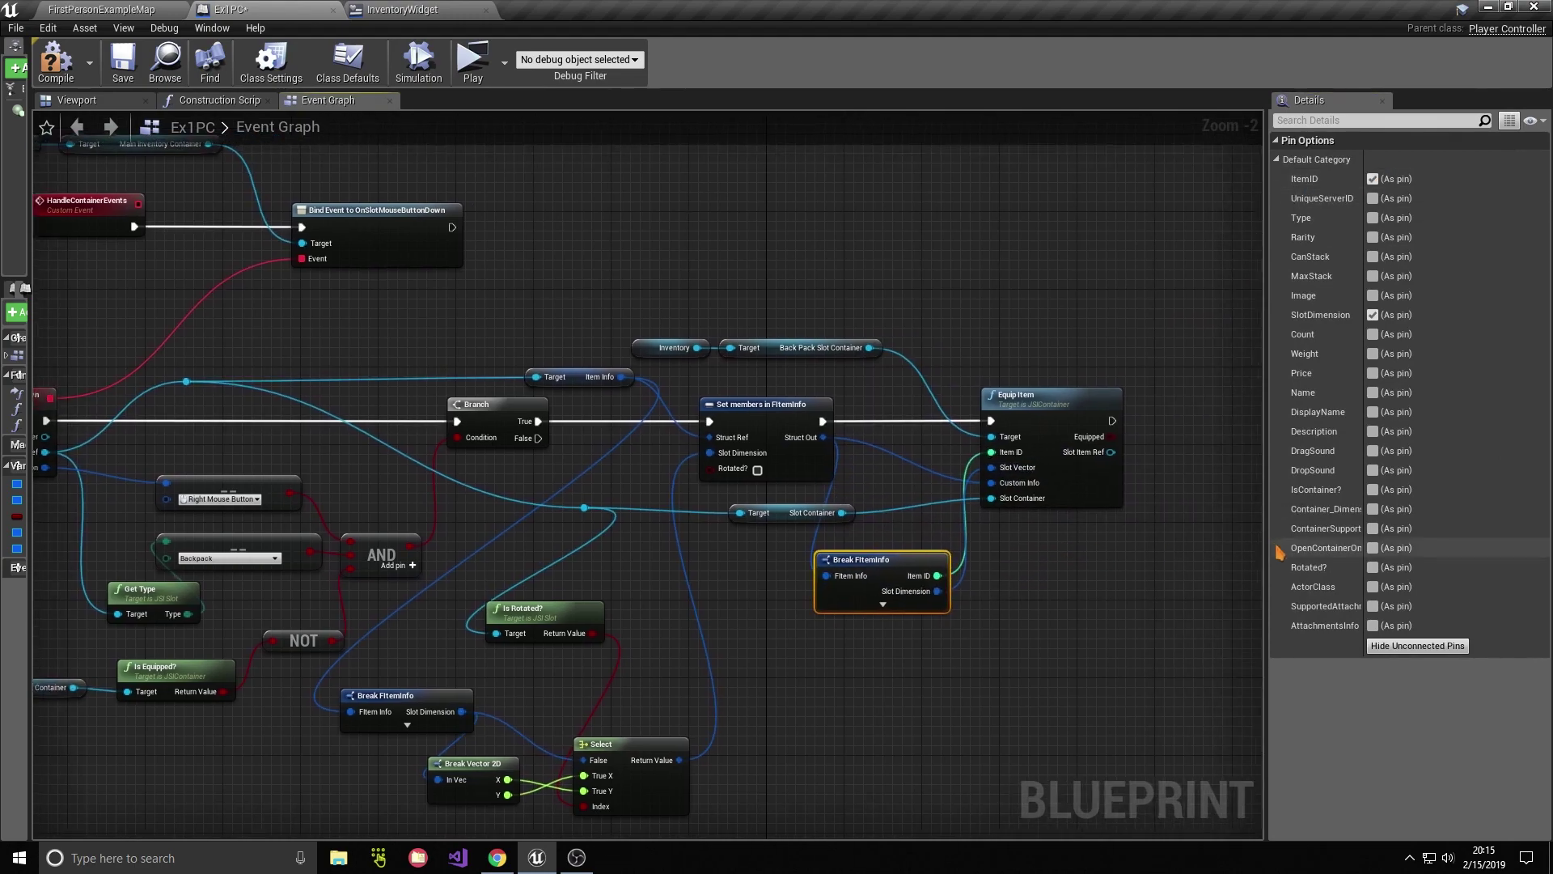
{"action": "left_click_drag", "start_coordinate": [1260, 537], "coordinate": [1323, 537]}
{"action": "right_click_drag", "start_coordinate": [823, 464], "coordinate": [974, 481]}
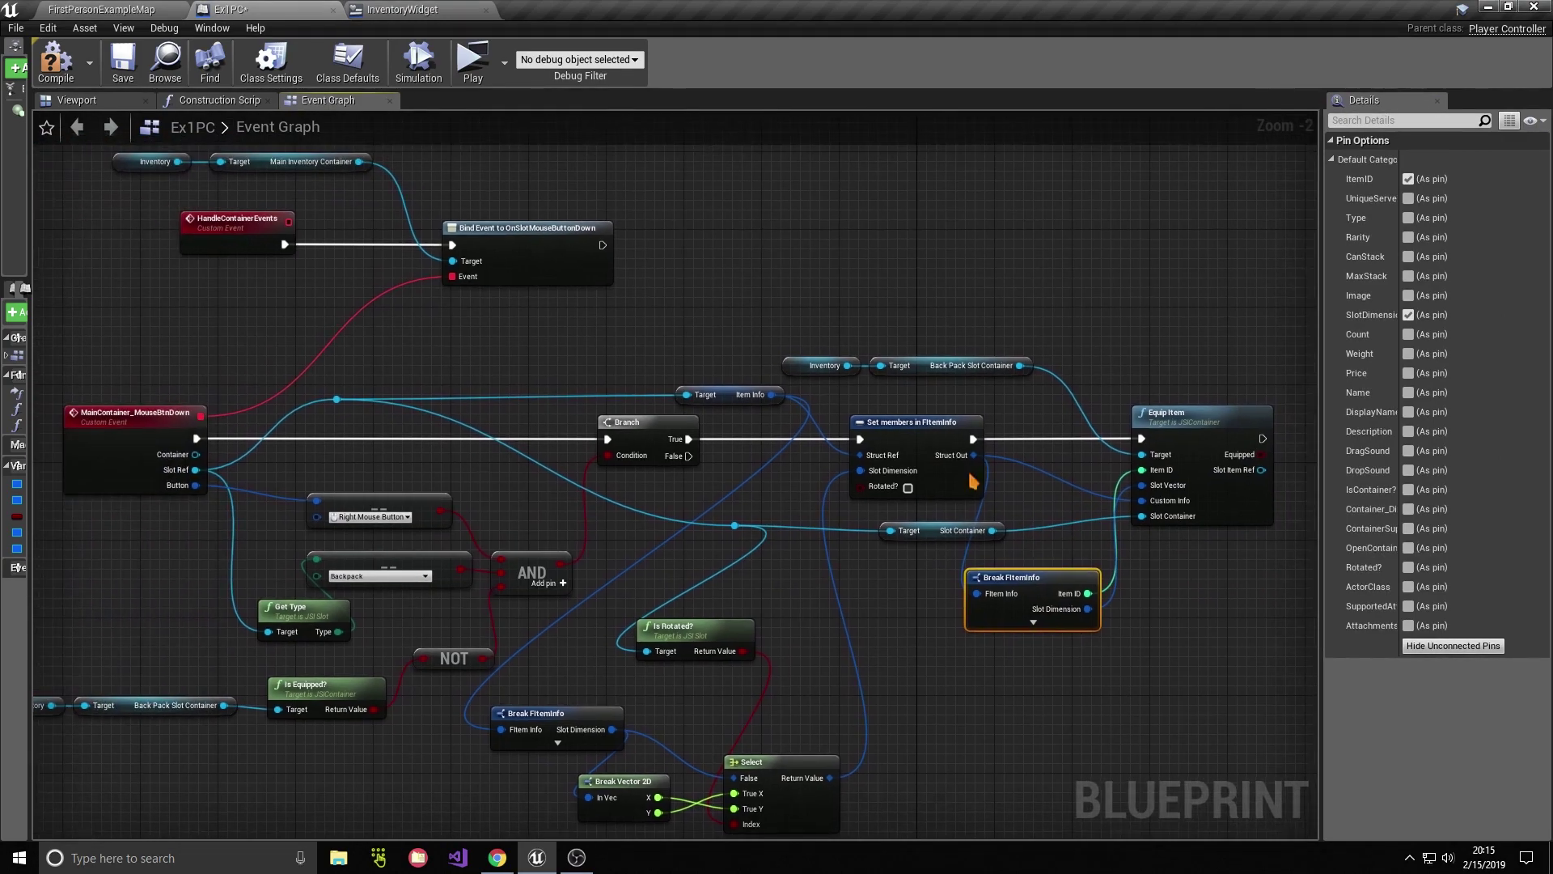
{"action": "left_click", "coordinate": [736, 353]}
Step: Add Remove Inventory Item by Ref from the event's Container and run it after Equip Item
{"action": "left_click_drag", "start_coordinate": [195, 454], "coordinate": [1224, 332]}
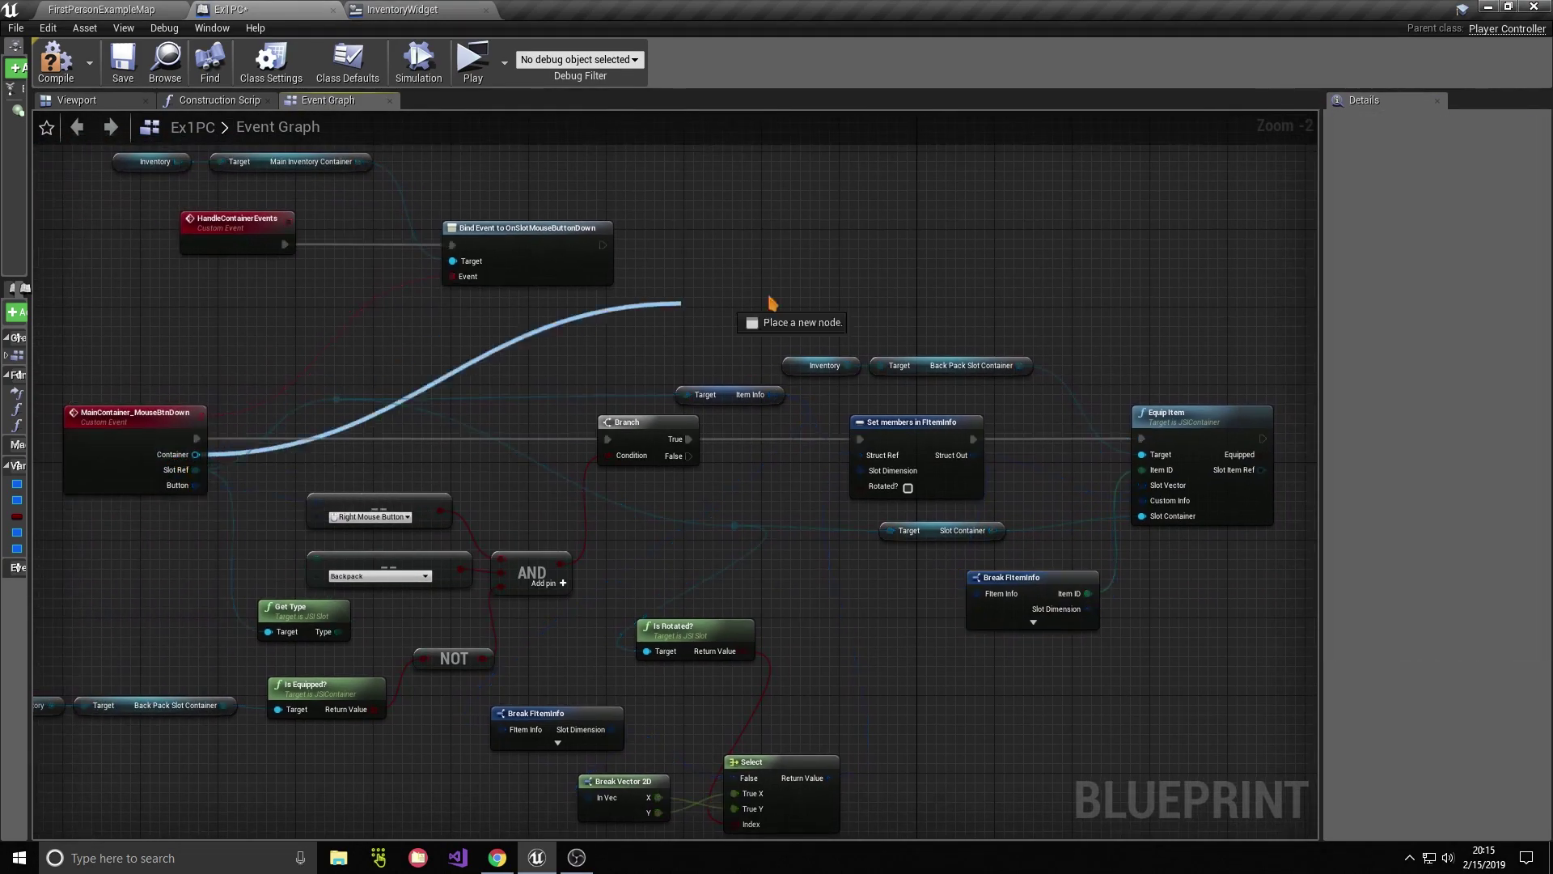
{"action": "type", "text": "remo"}
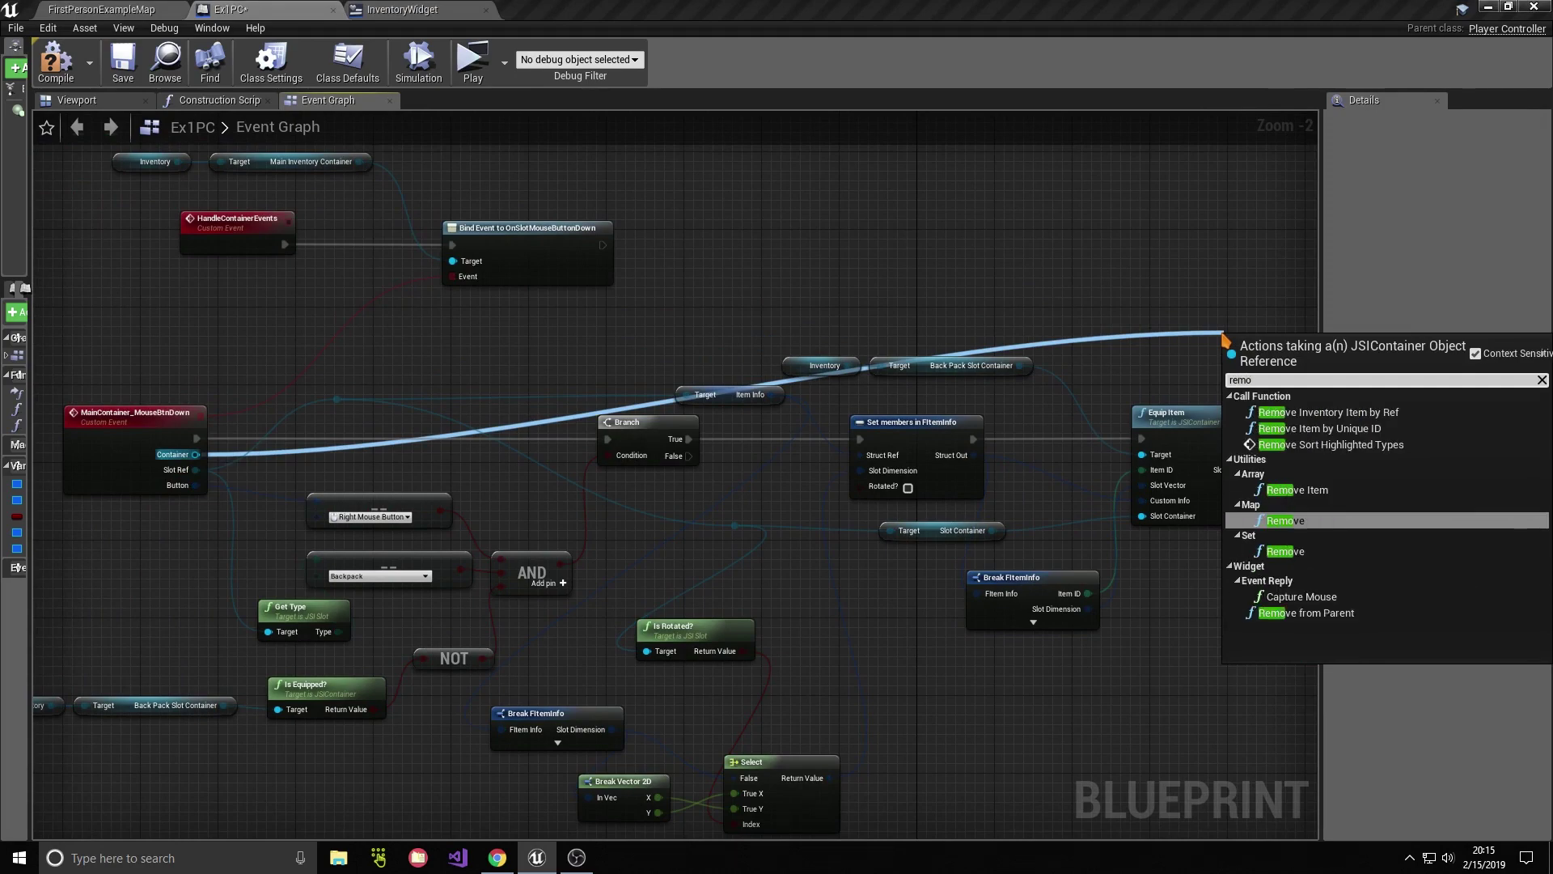
{"action": "key", "text": "Escape"}
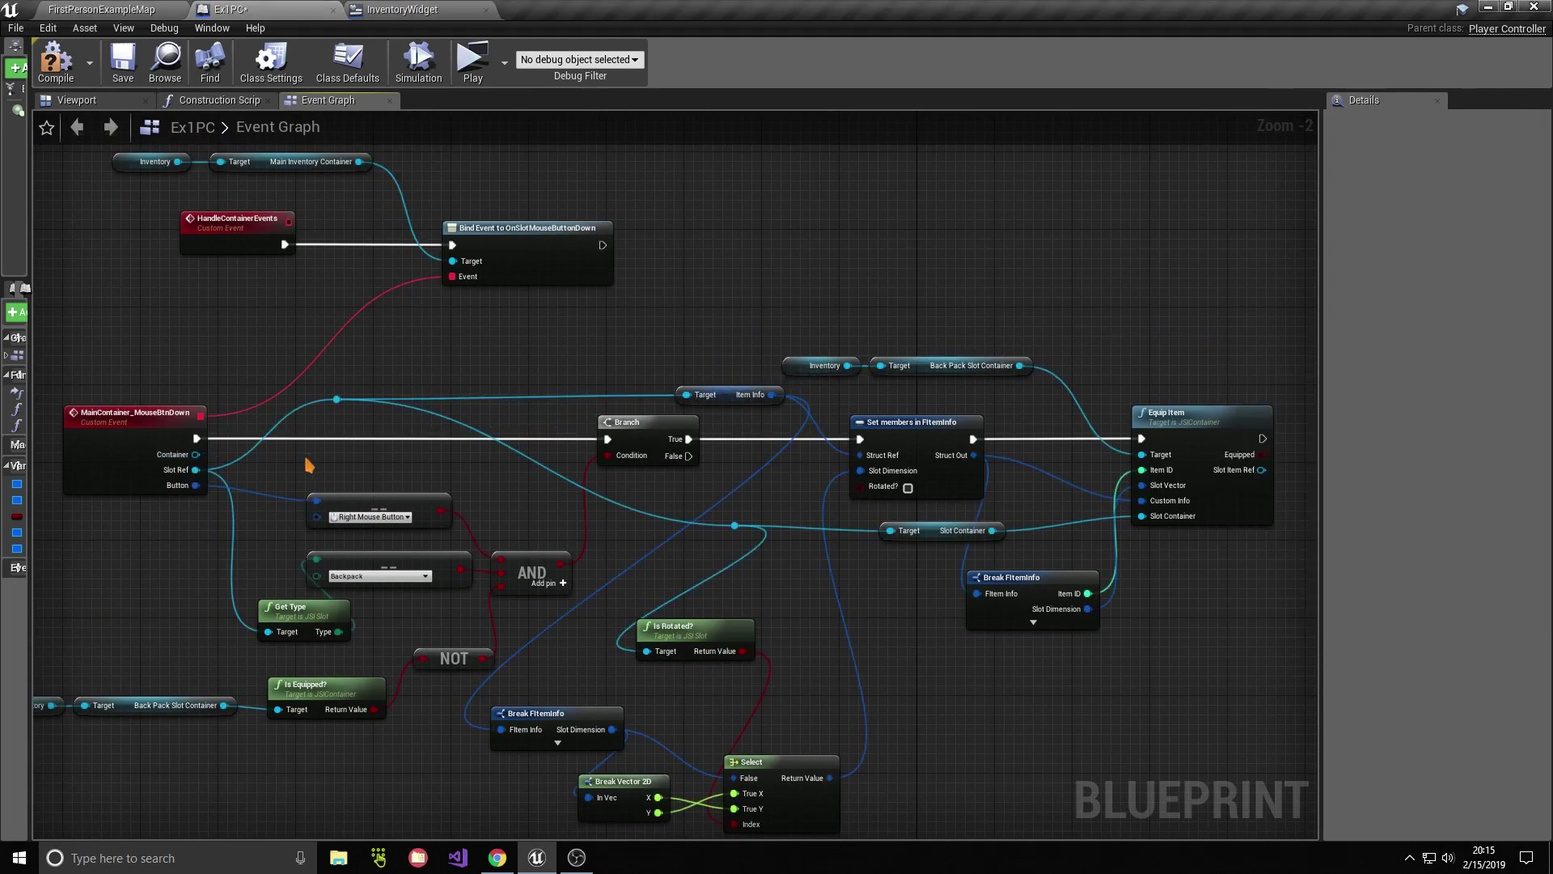
{"action": "left_click_drag", "start_coordinate": [195, 454], "coordinate": [690, 346]}
{"action": "type", "text": "remove ite"}
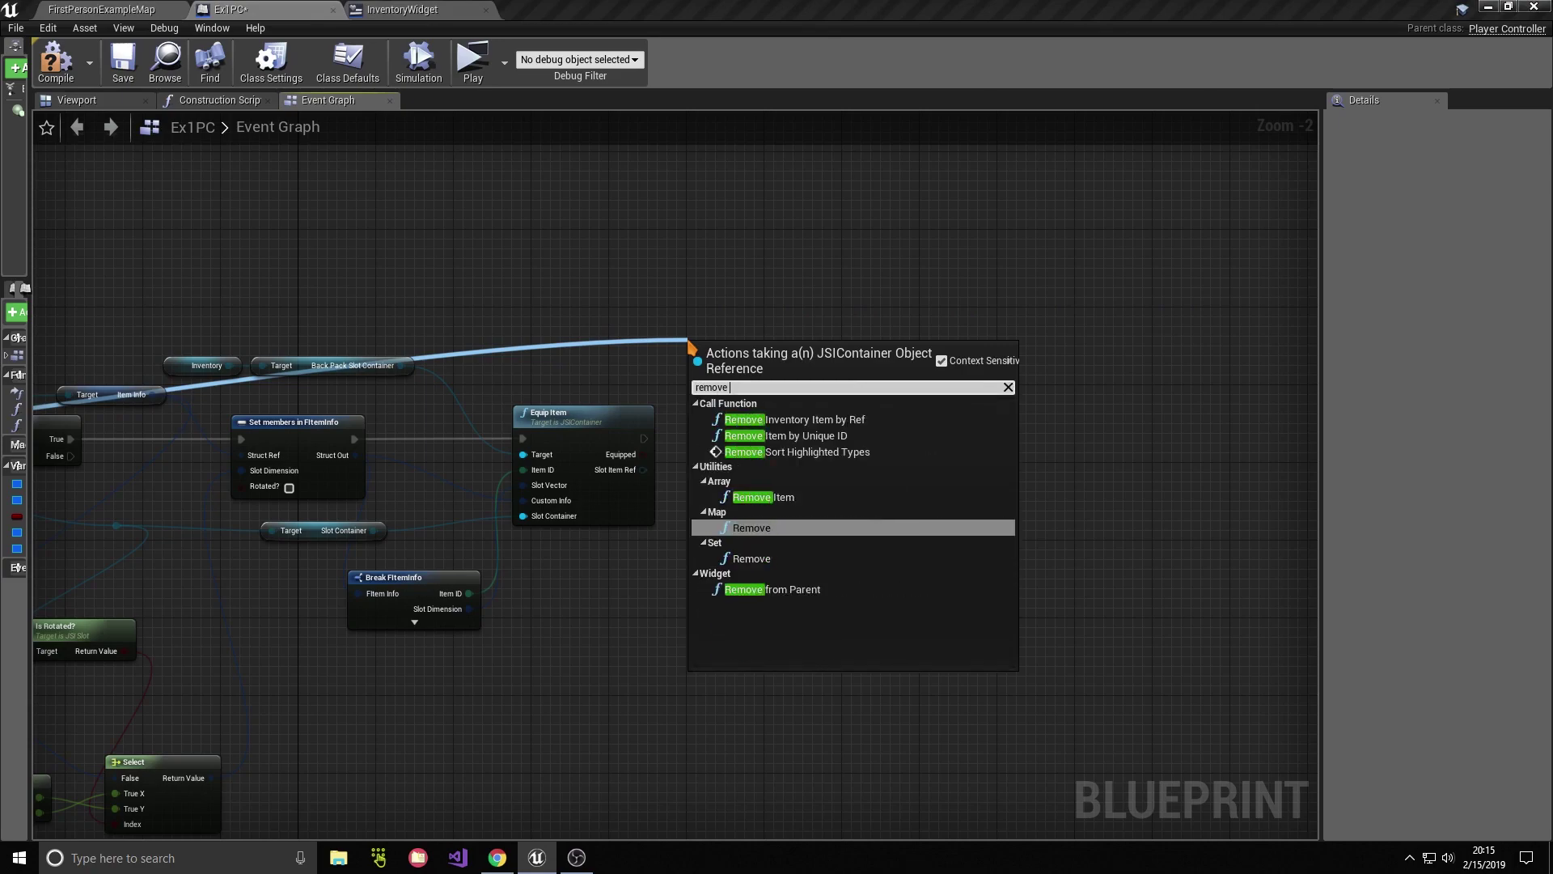
{"action": "left_click", "coordinate": [794, 419]}
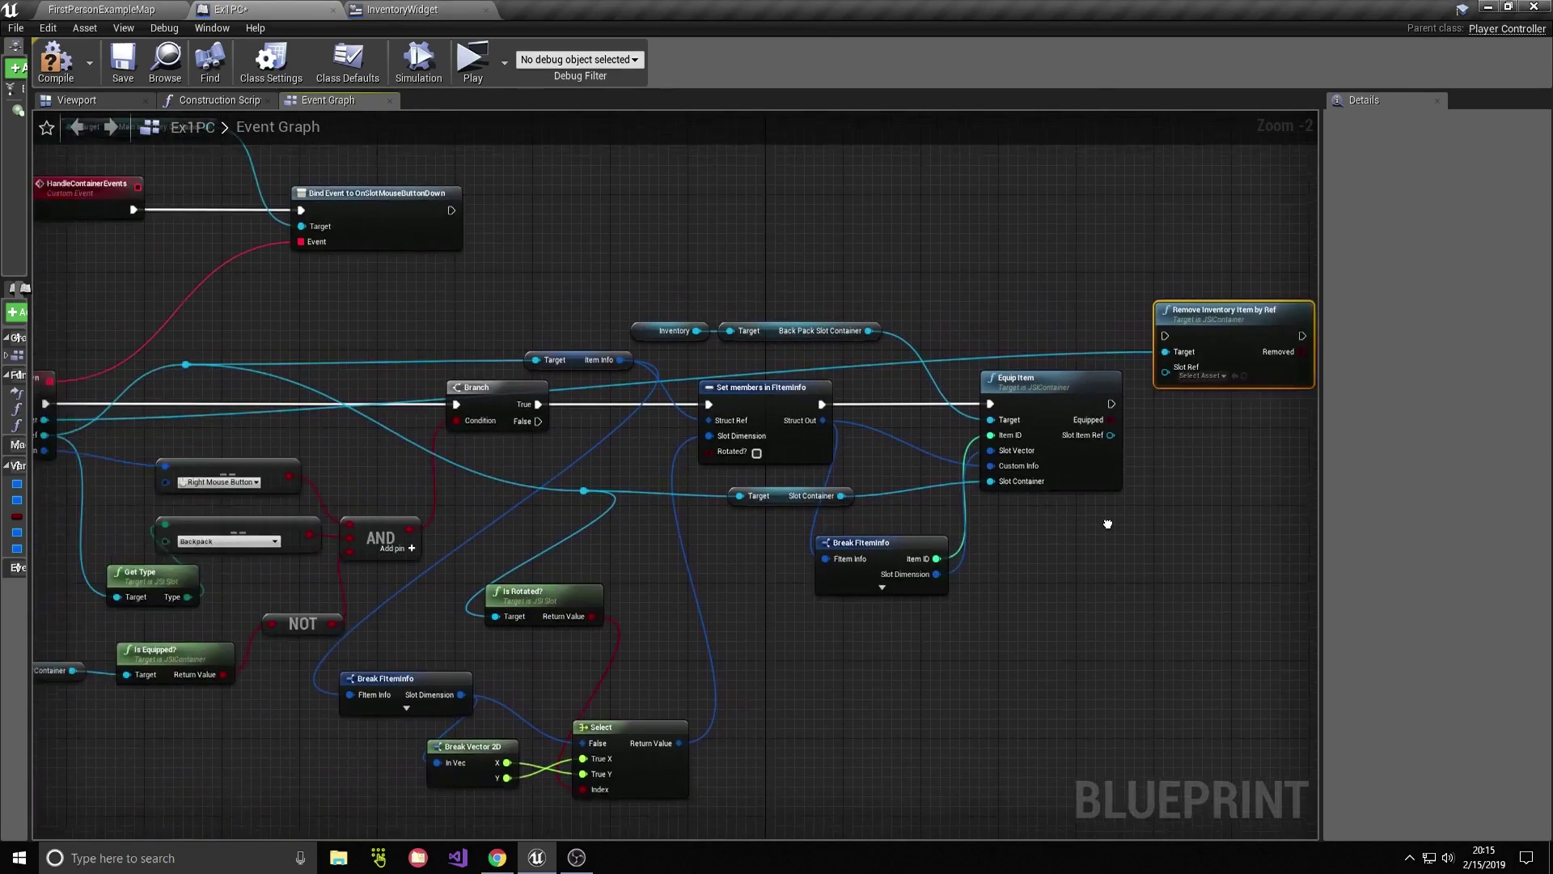
{"action": "left_click_drag", "start_coordinate": [994, 288], "coordinate": [858, 205]}
{"action": "right_click_drag", "start_coordinate": [880, 279], "coordinate": [1035, 462]}
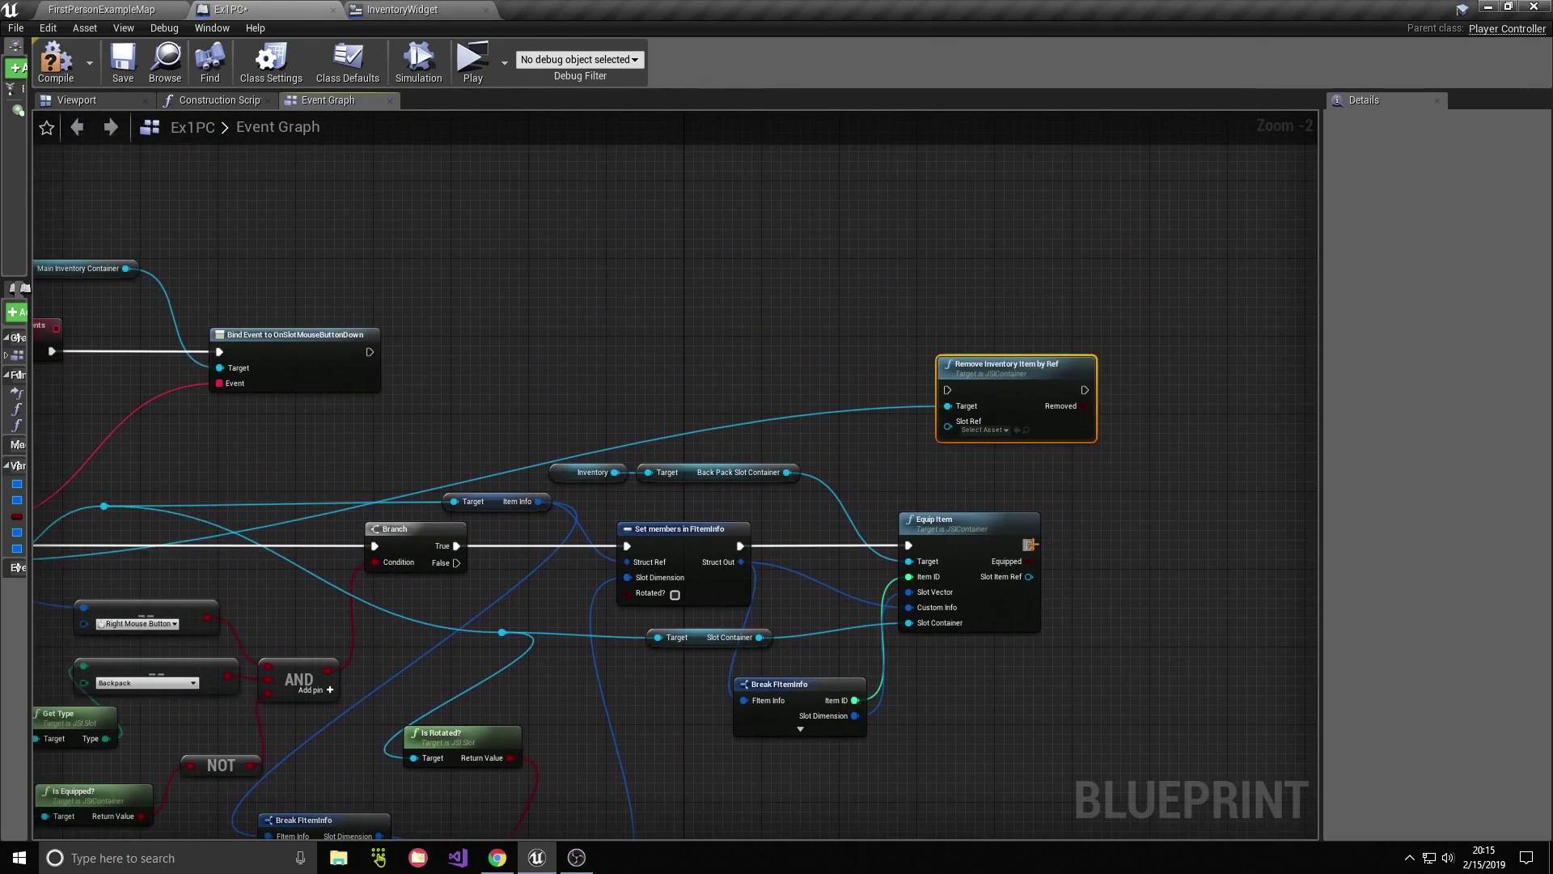
{"action": "mouse_move", "coordinate": [1029, 544]}
{"action": "left_mouse_down"}
{"action": "mouse_move", "coordinate": [947, 390]}
{"action": "mouse_move", "coordinate": [983, 316]}
{"action": "left_mouse_up"}
{"action": "mouse_move", "coordinate": [793, 421]}
{"action": "right_mouse_down"}
{"action": "mouse_move", "coordinate": [998, 426]}
{"action": "mouse_move", "coordinate": [922, 415]}
{"action": "right_mouse_up"}
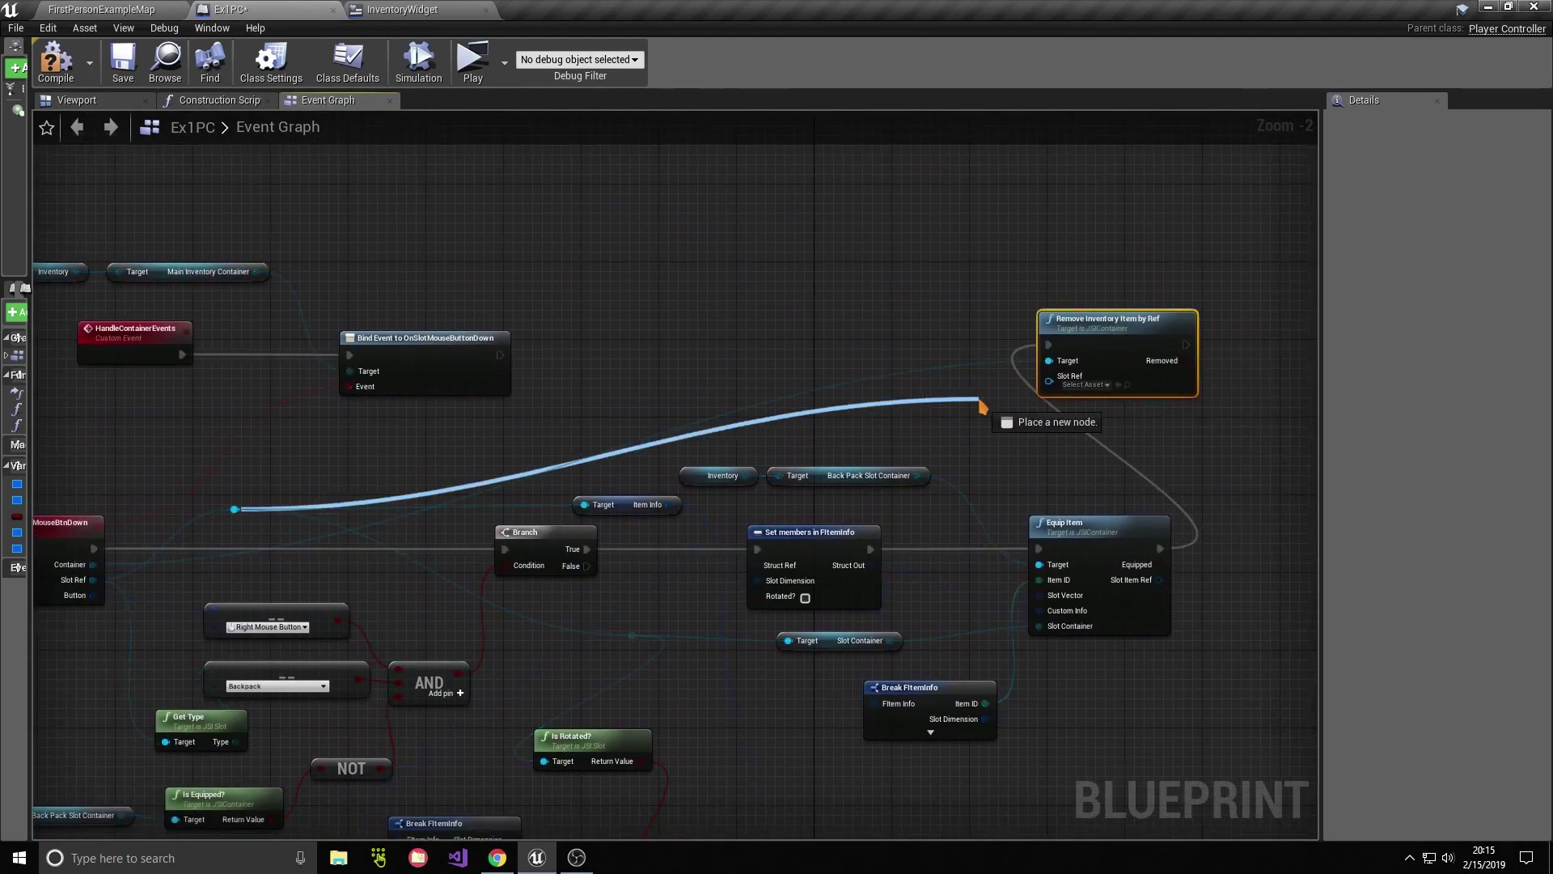
Step: Wire the slot reference into the removal's Slot Ref and tidy the wires with reroute points
{"action": "mouse_move", "coordinate": [235, 509]}
{"action": "left_mouse_down"}
{"action": "mouse_move", "coordinate": [1049, 375]}
{"action": "mouse_move", "coordinate": [981, 546]}
{"action": "left_mouse_up"}
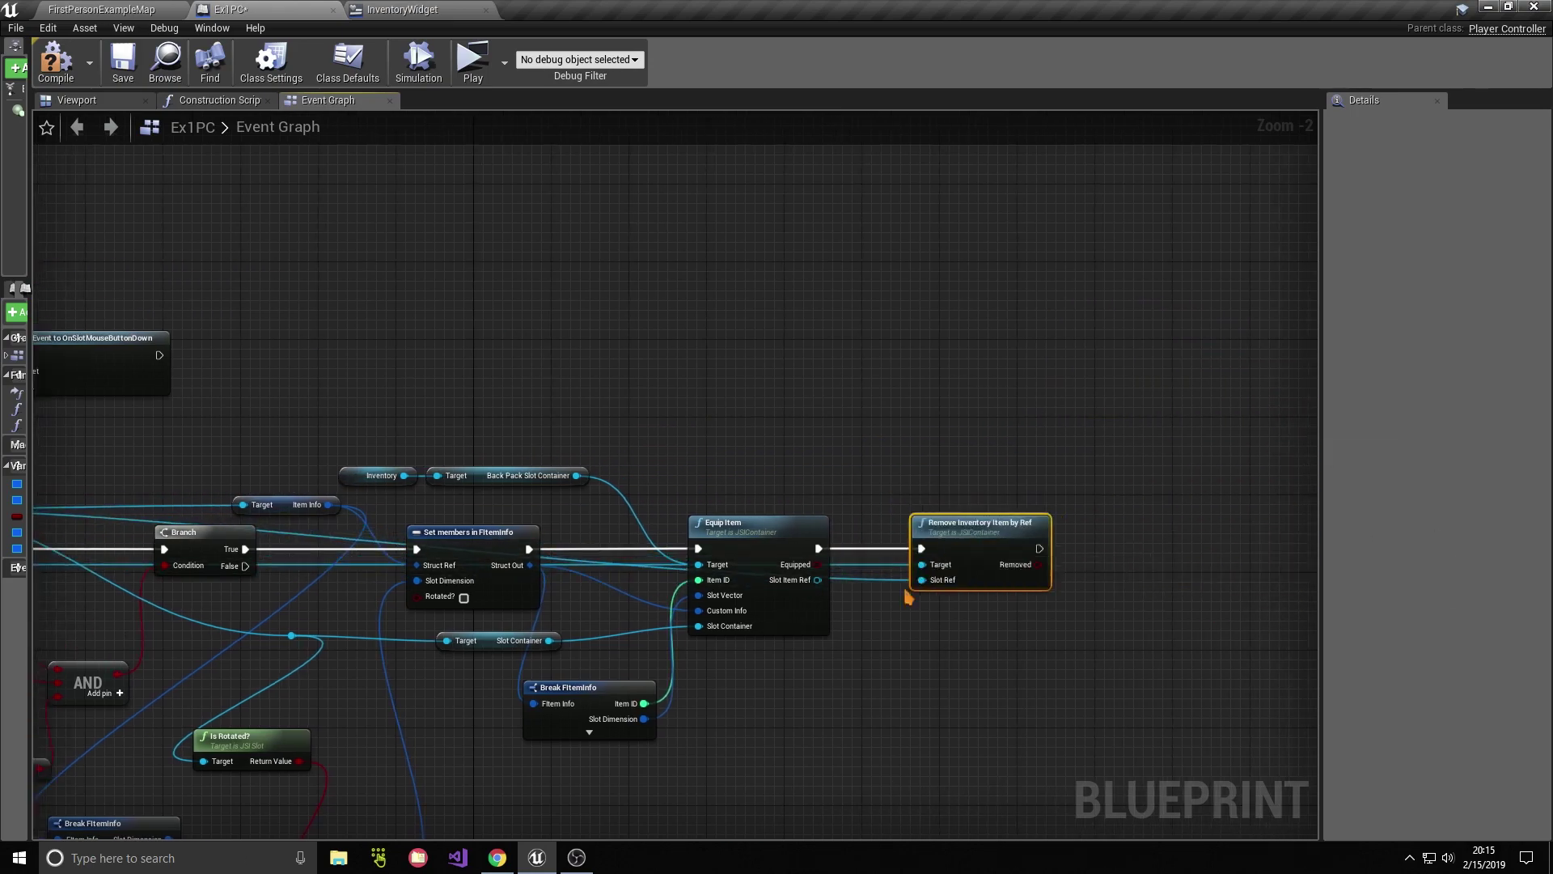
{"action": "right_click_drag", "start_coordinate": [909, 589], "coordinate": [1144, 520]}
{"action": "double_click", "coordinate": [1149, 514]}
{"action": "mouse_move", "coordinate": [1146, 516]}
{"action": "left_mouse_down"}
{"action": "mouse_move", "coordinate": [1133, 385]}
{"action": "mouse_move", "coordinate": [340, 390]}
{"action": "left_mouse_up"}
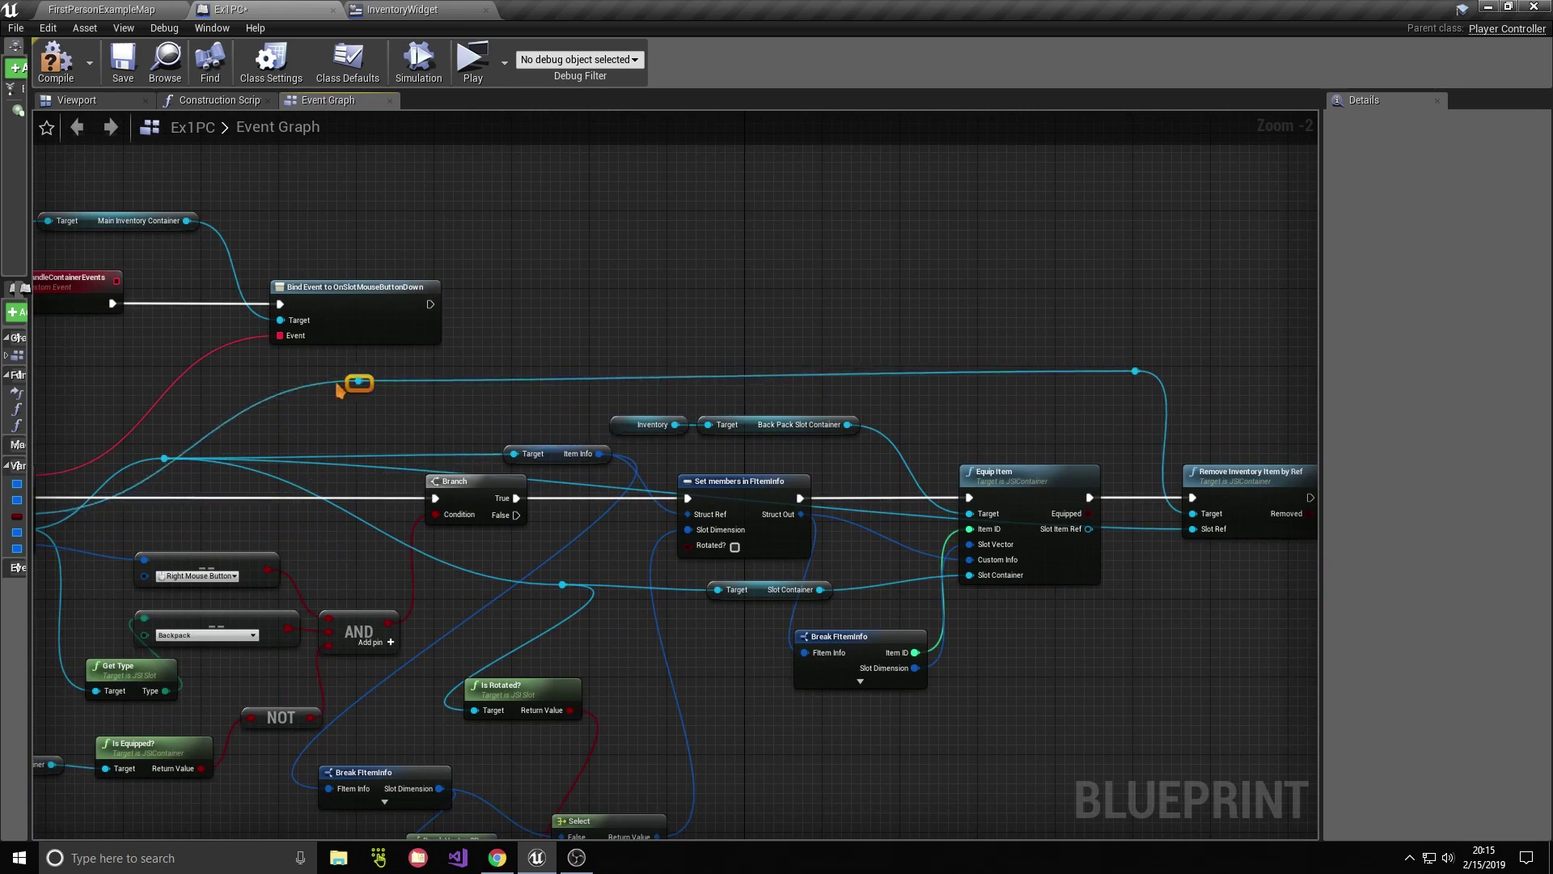
{"action": "left_click_drag", "start_coordinate": [233, 385], "coordinate": [223, 385]}
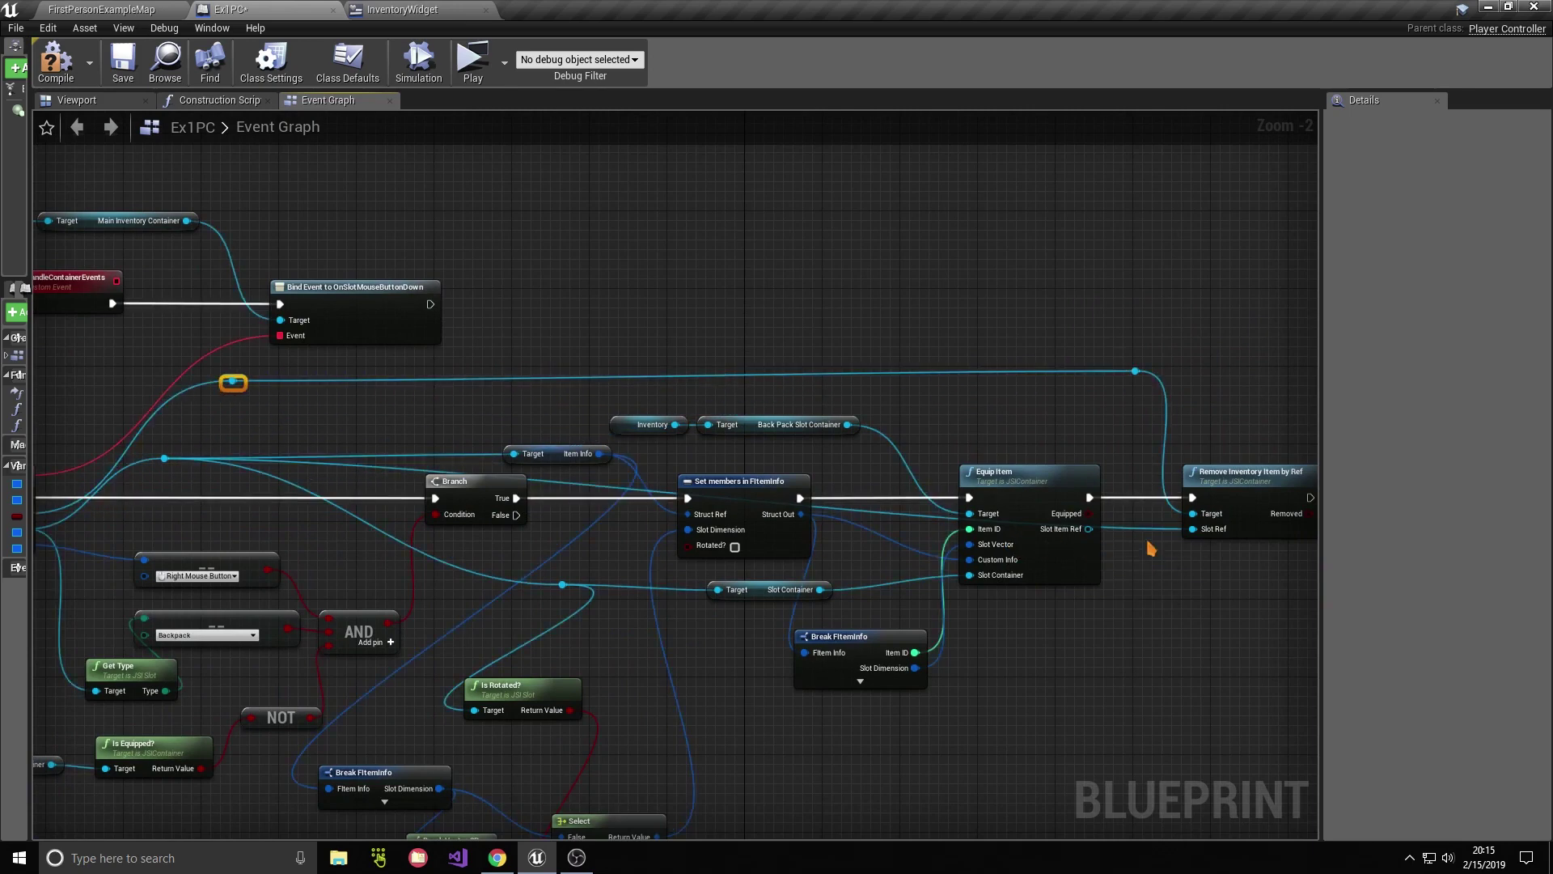
{"action": "mouse_move", "coordinate": [1155, 530]}
{"action": "left_mouse_down"}
{"action": "mouse_move", "coordinate": [1096, 392]}
{"action": "mouse_move", "coordinate": [231, 405]}
{"action": "left_mouse_up"}
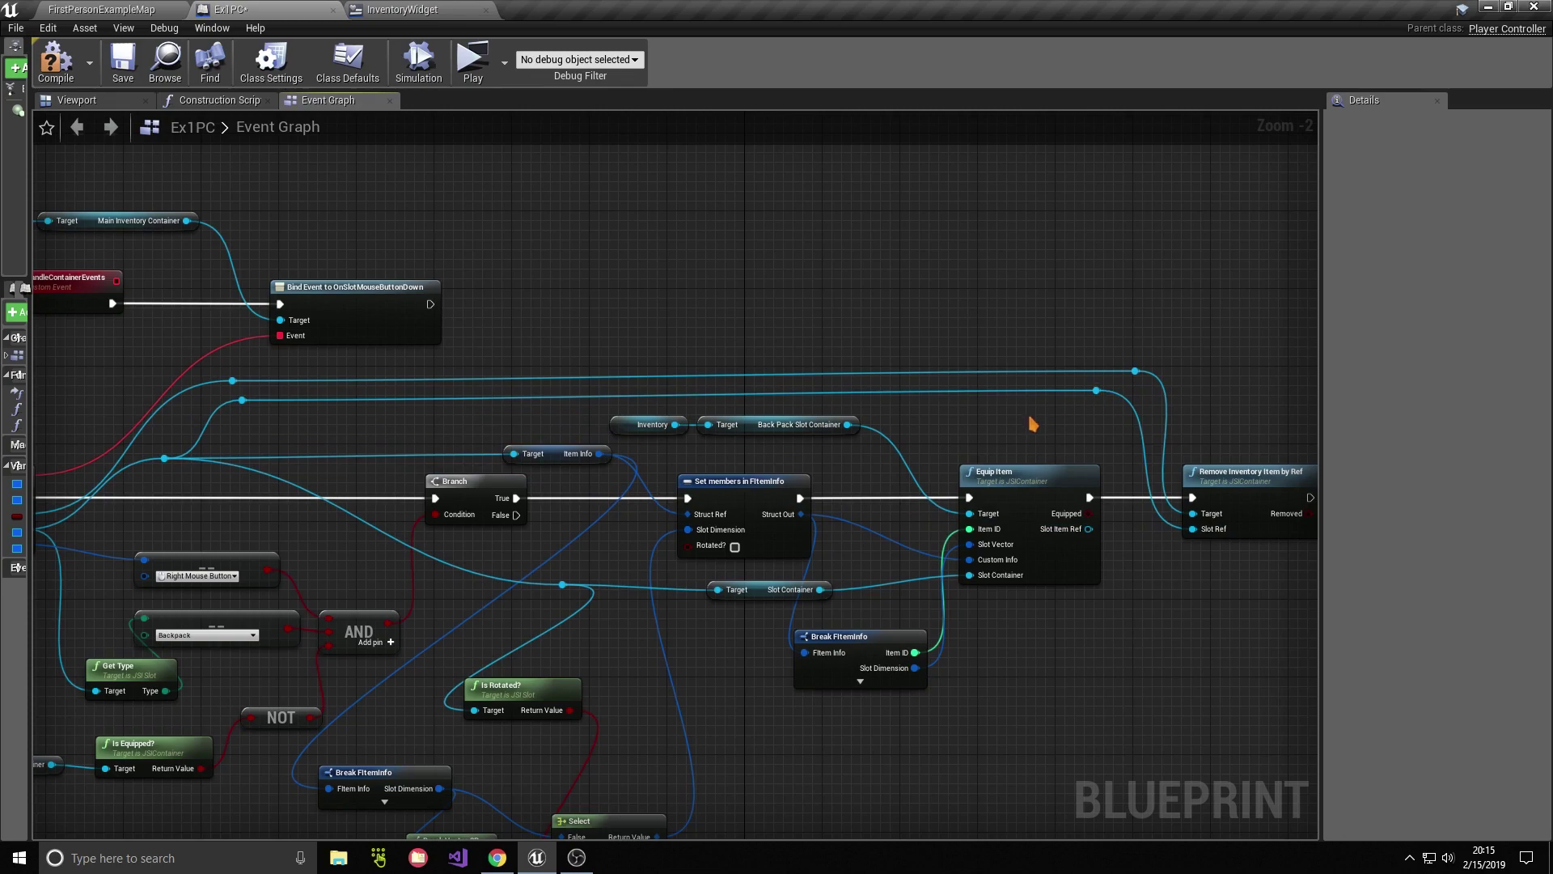
{"action": "scroll", "coordinate": [1032, 422], "scroll_direction": "down", "scroll_amount": 1}
{"action": "left_click_drag", "start_coordinate": [1333, 524], "coordinate": [1474, 517]}
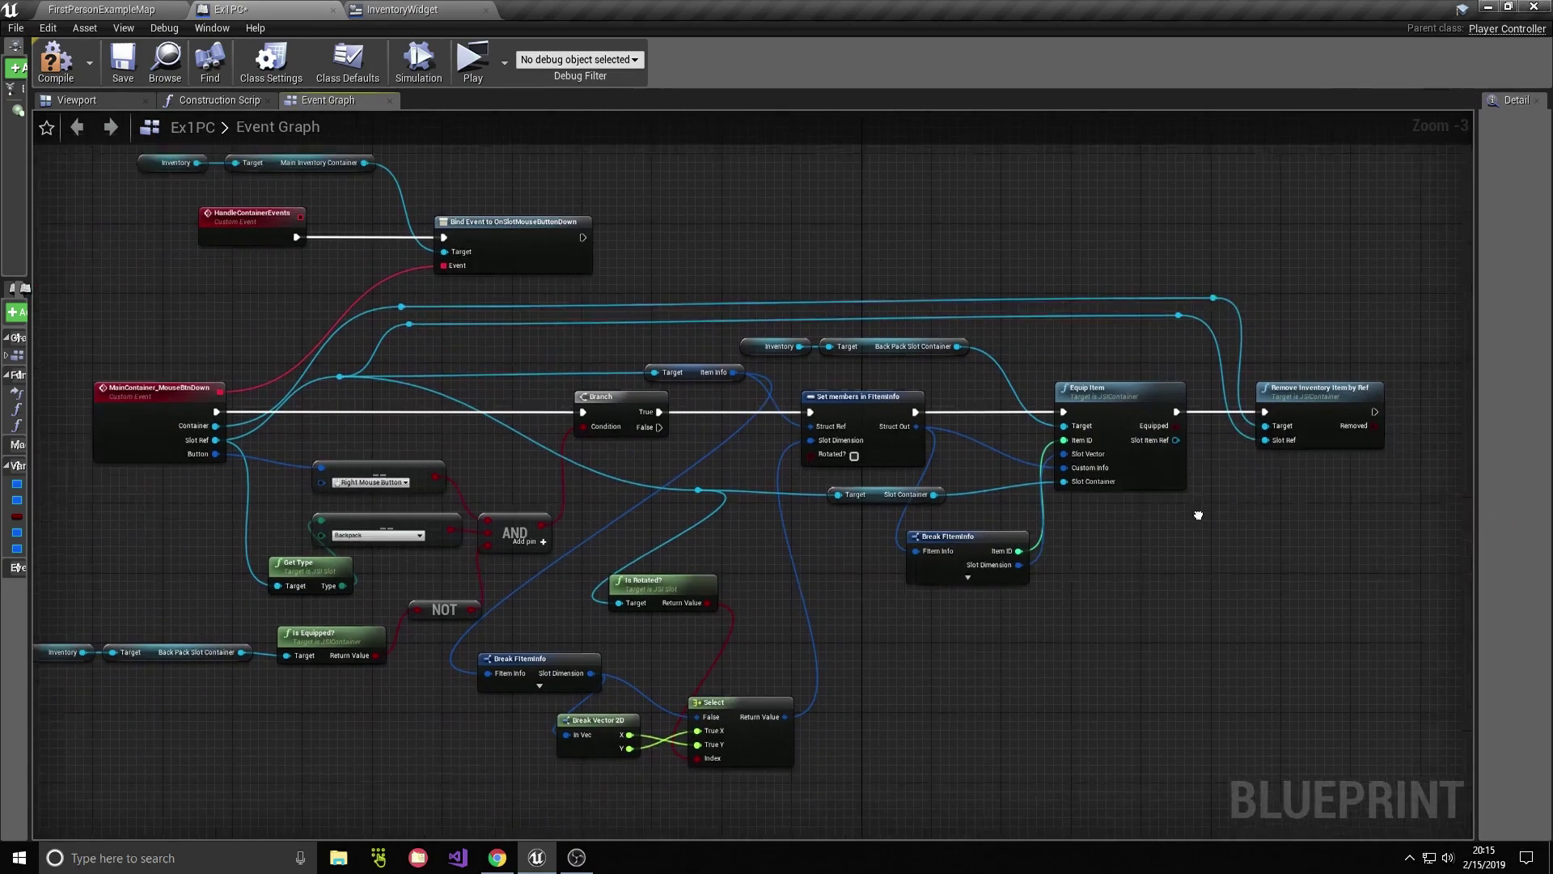
{"action": "right_click_drag", "start_coordinate": [1109, 592], "coordinate": [1255, 483]}
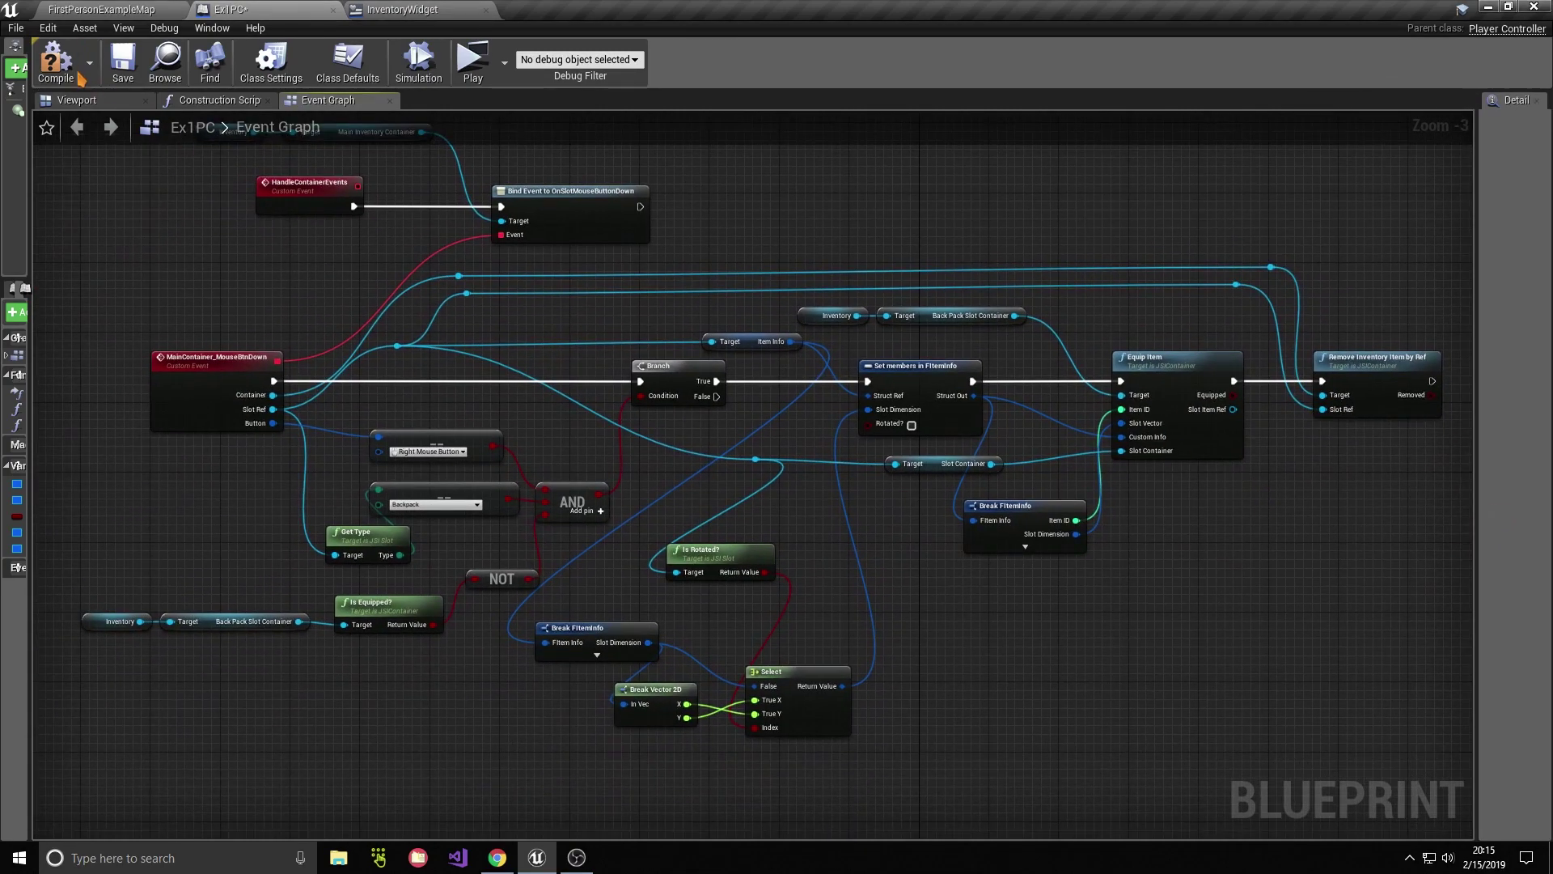
Step: Play the game and drag the backpack into the Backpack equipment slot to test it
{"action": "left_click", "coordinate": [474, 65]}
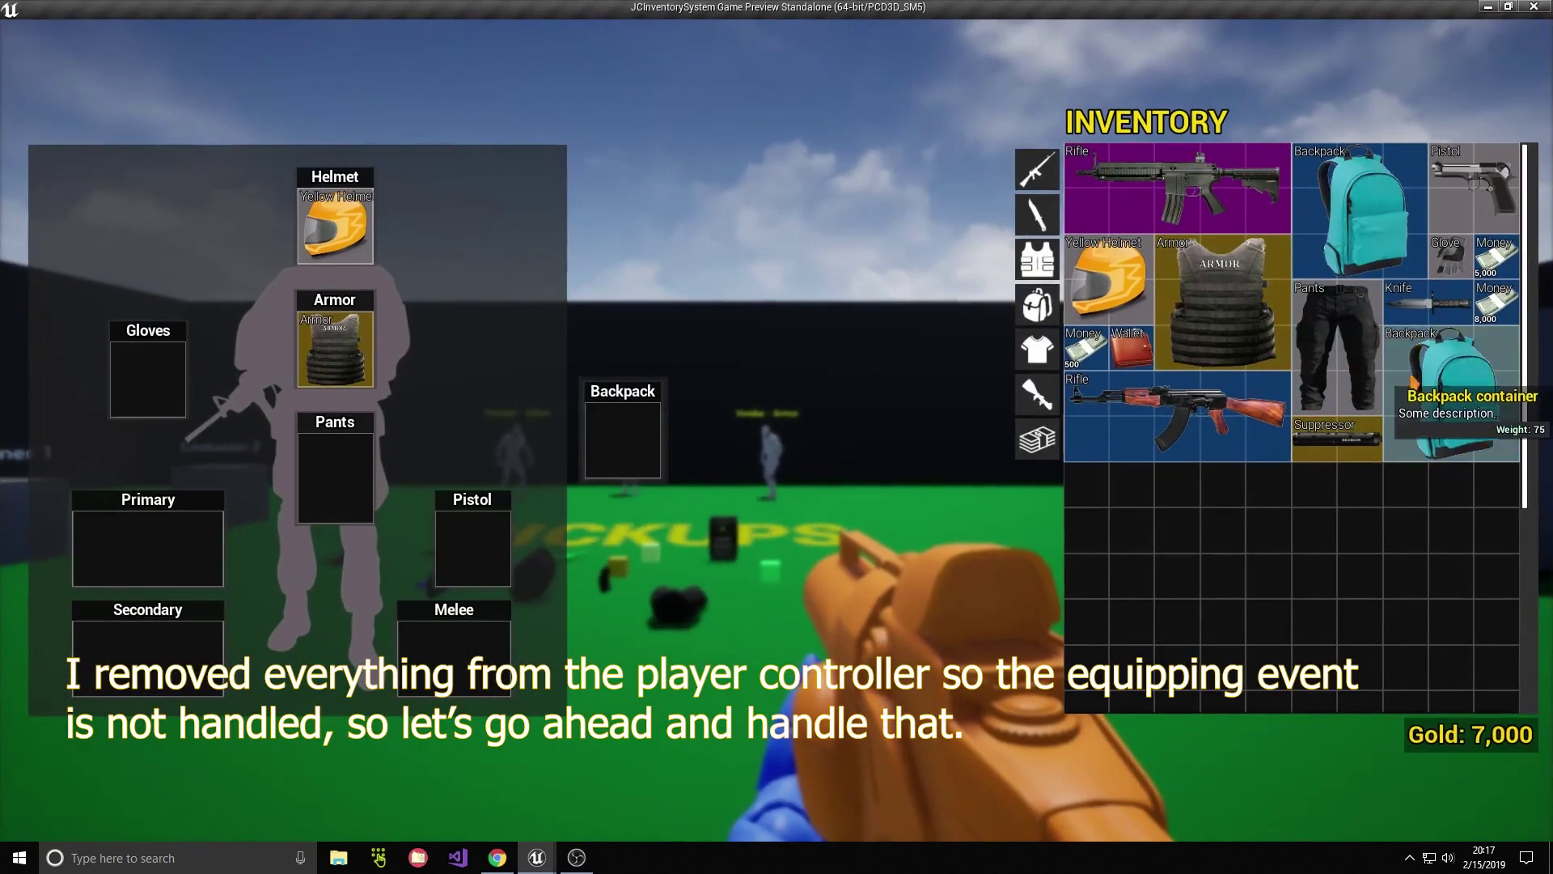
{"action": "left_click_drag", "start_coordinate": [696, 419], "coordinate": [626, 437]}
{"action": "key", "text": "Escape"}
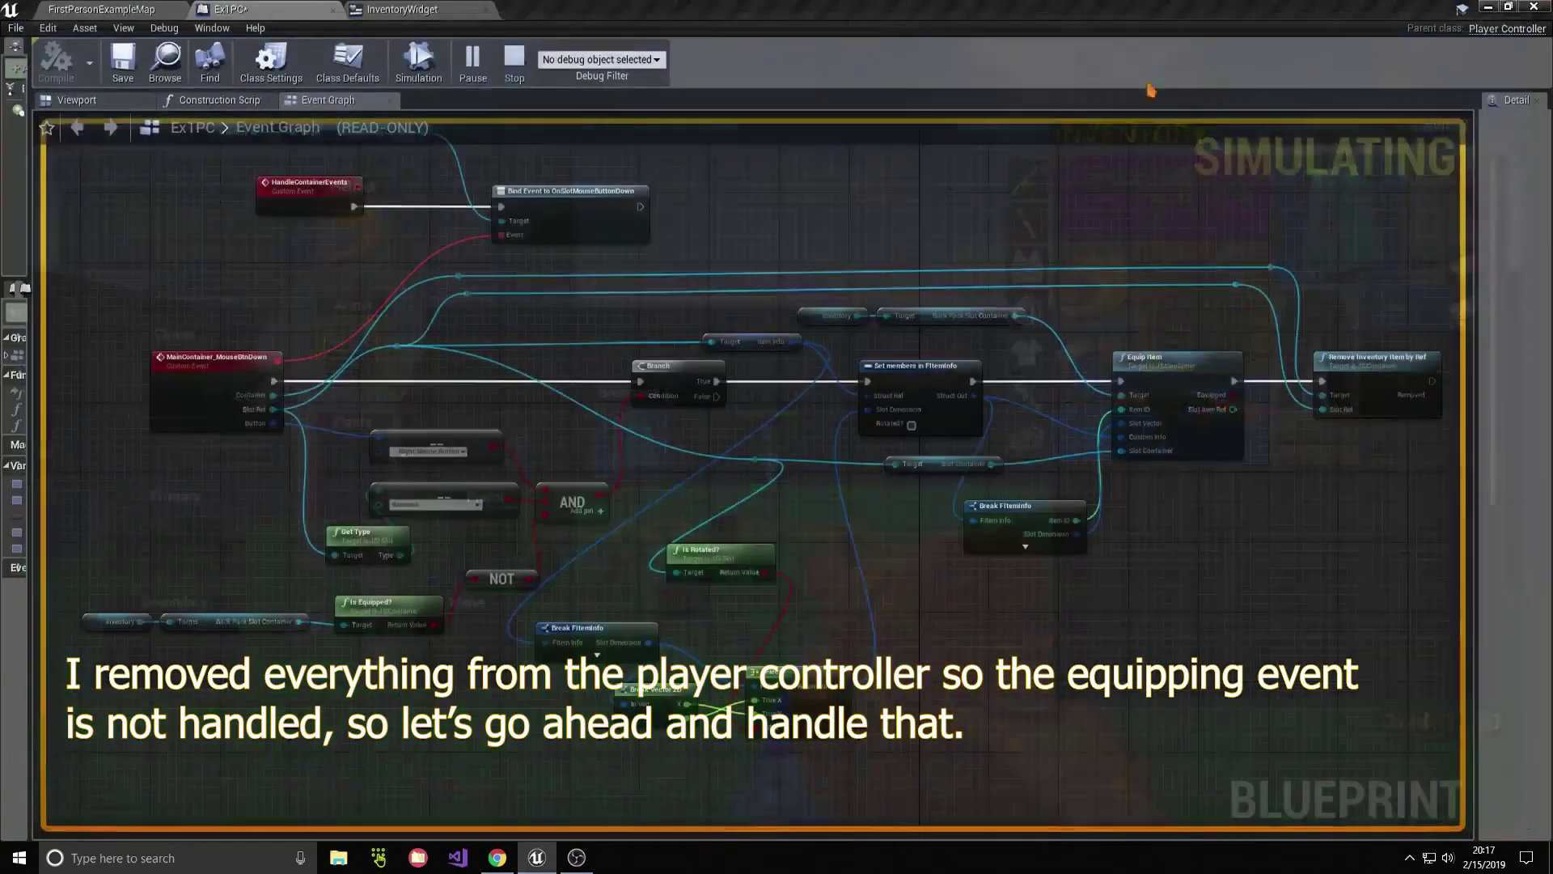
Step: Add a custom event named HandleBackpackEquipped to the Ex1PC graph
{"action": "right_click_drag", "start_coordinate": [764, 446], "coordinate": [1311, 336]}
{"action": "right_click", "coordinate": [510, 605]}
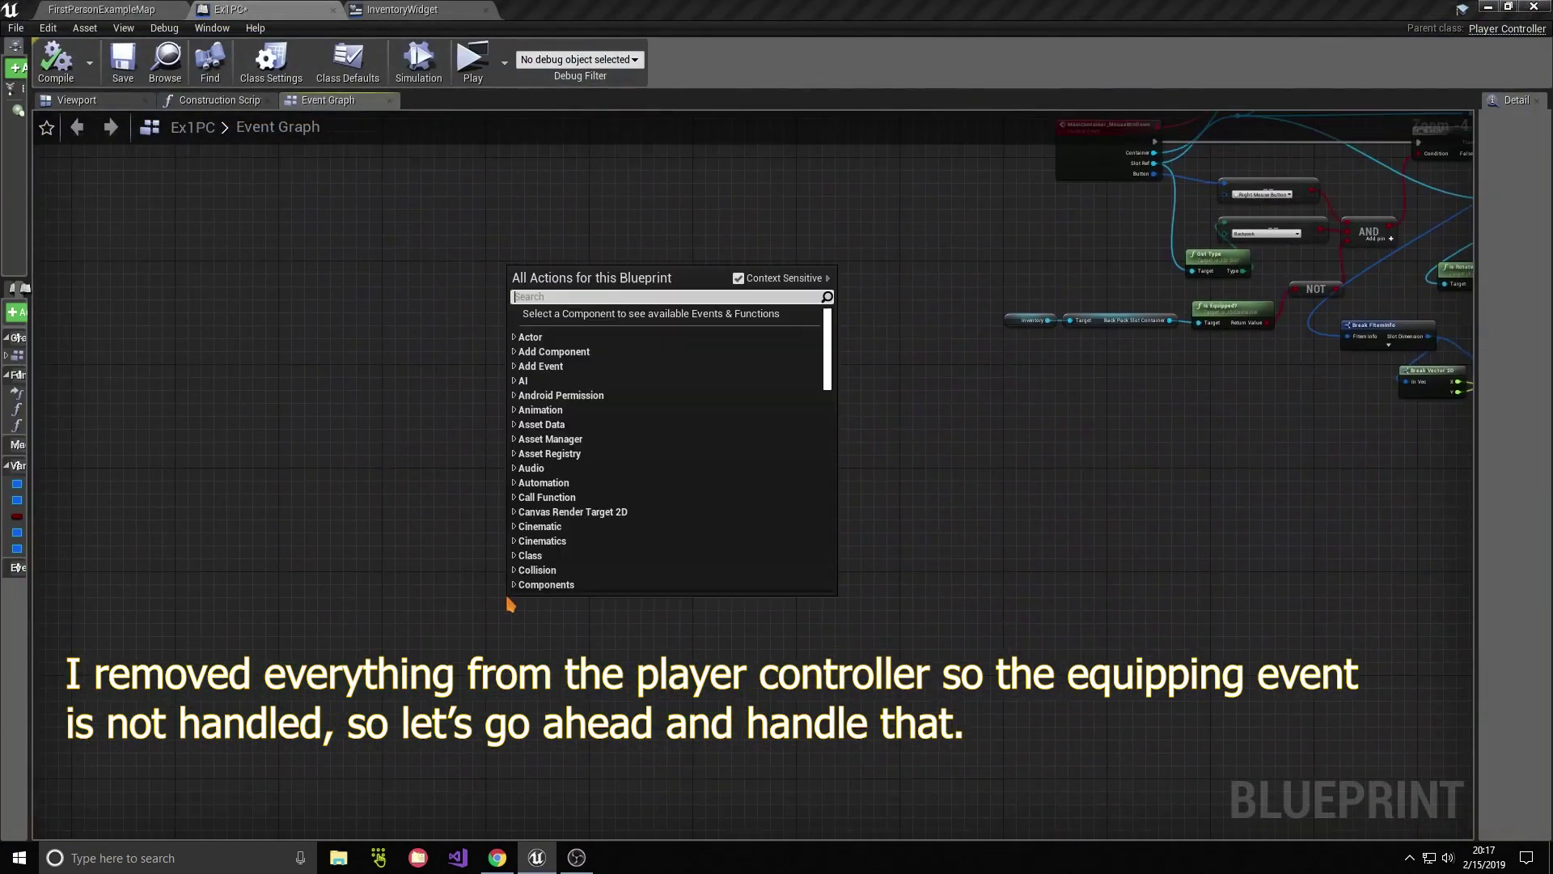
{"action": "type", "text": "custom"}
{"action": "key", "text": "Return"}
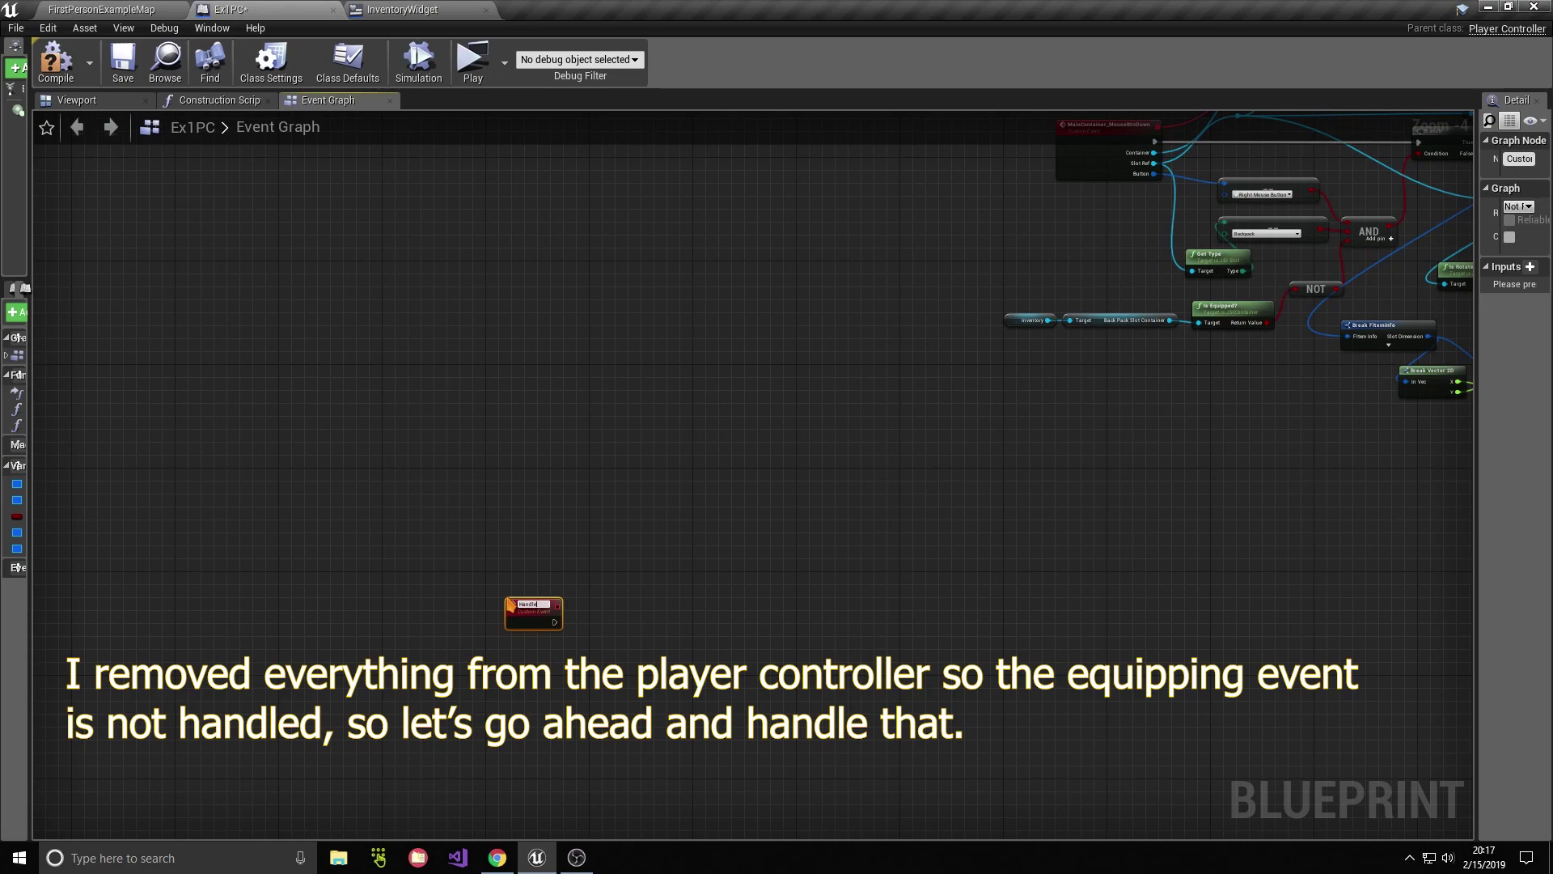
{"action": "type", "text": "BackpackEquipped"}
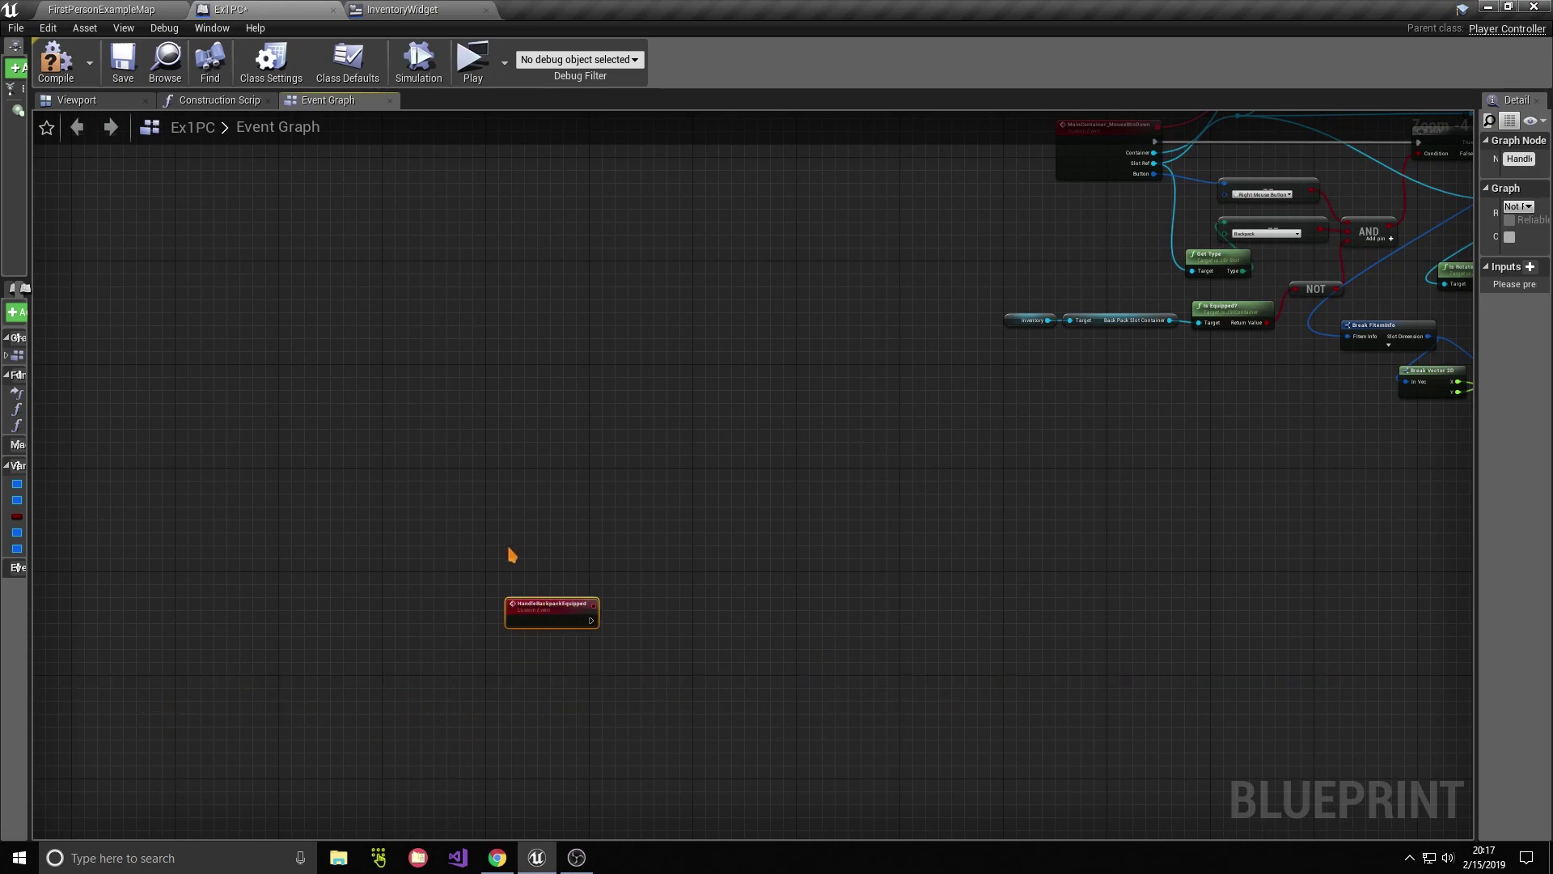
Step: Place an Inventory variable getter beside the custom event
{"action": "scroll", "coordinate": [657, 506], "scroll_direction": "up", "scroll_amount": 4}
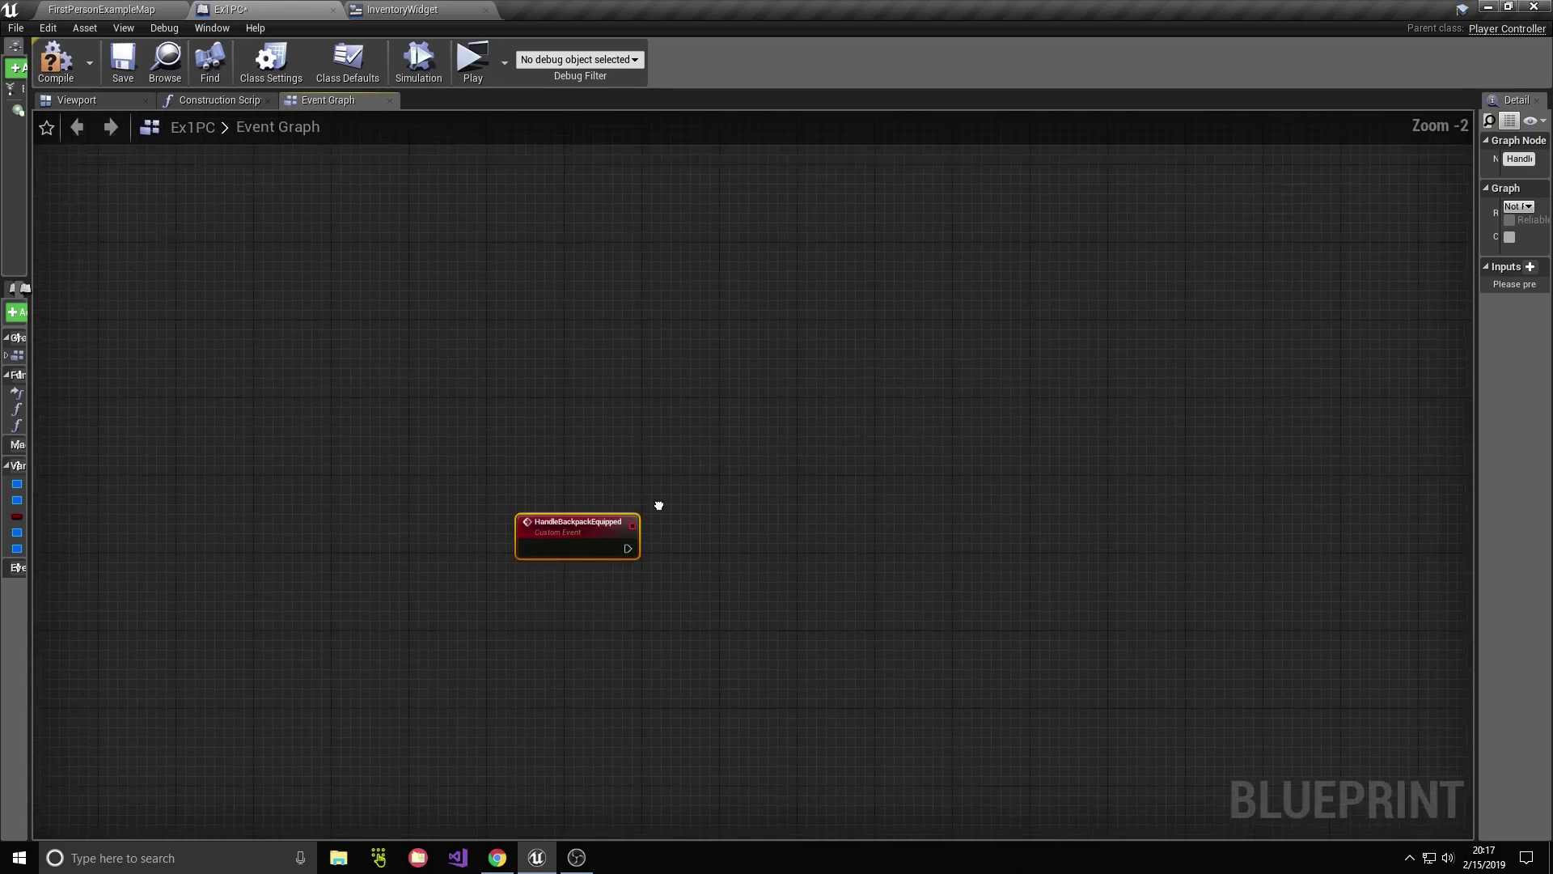
{"action": "left_click_drag", "start_coordinate": [31, 512], "coordinate": [154, 513]}
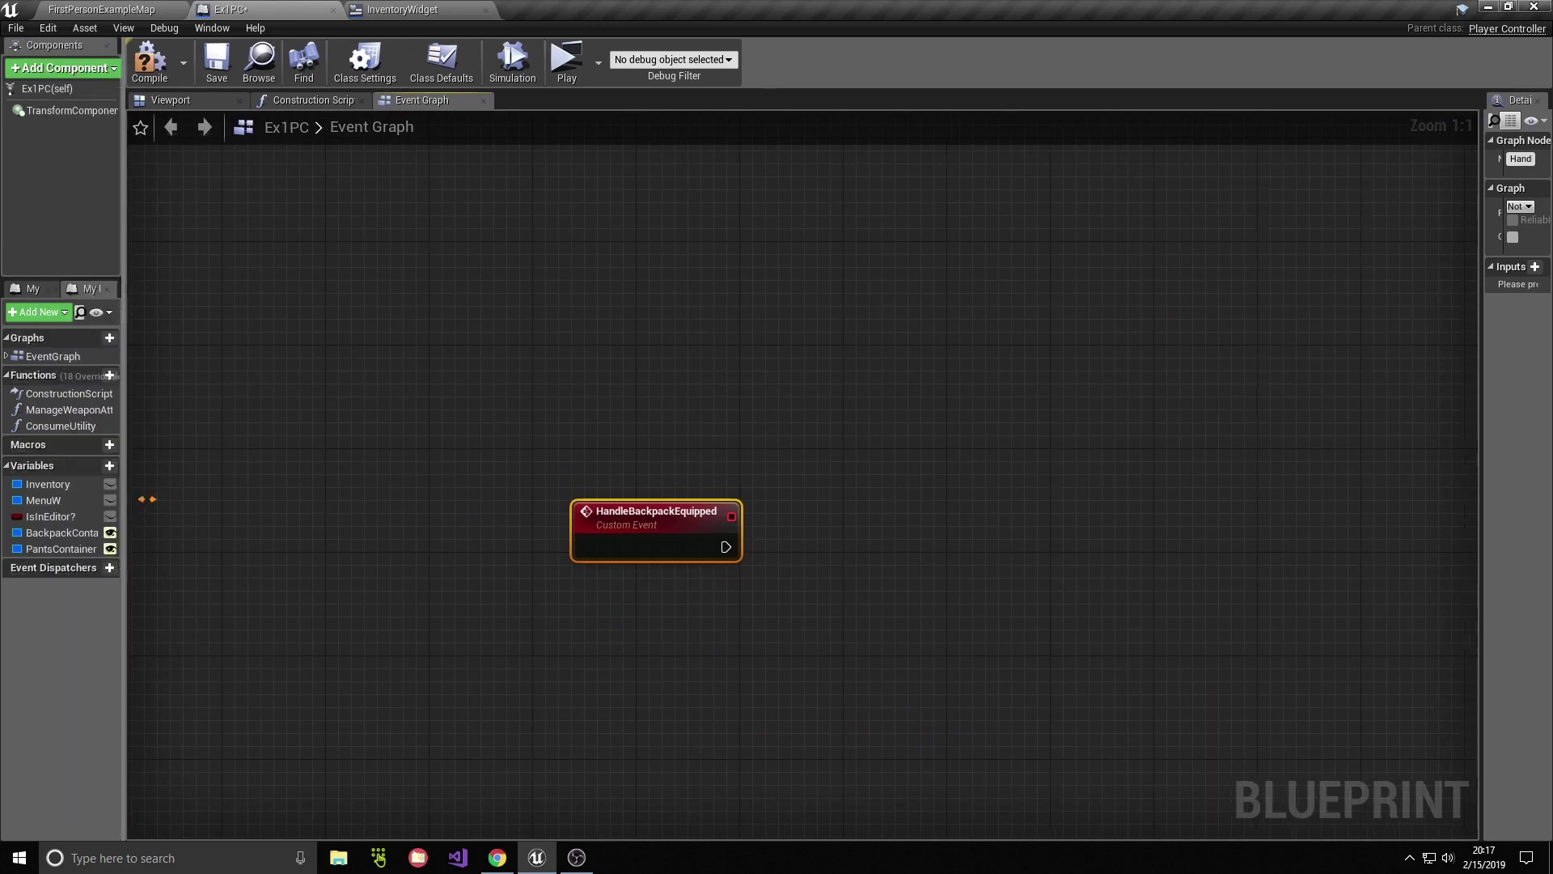
{"action": "left_click_drag", "start_coordinate": [48, 484], "coordinate": [813, 471]}
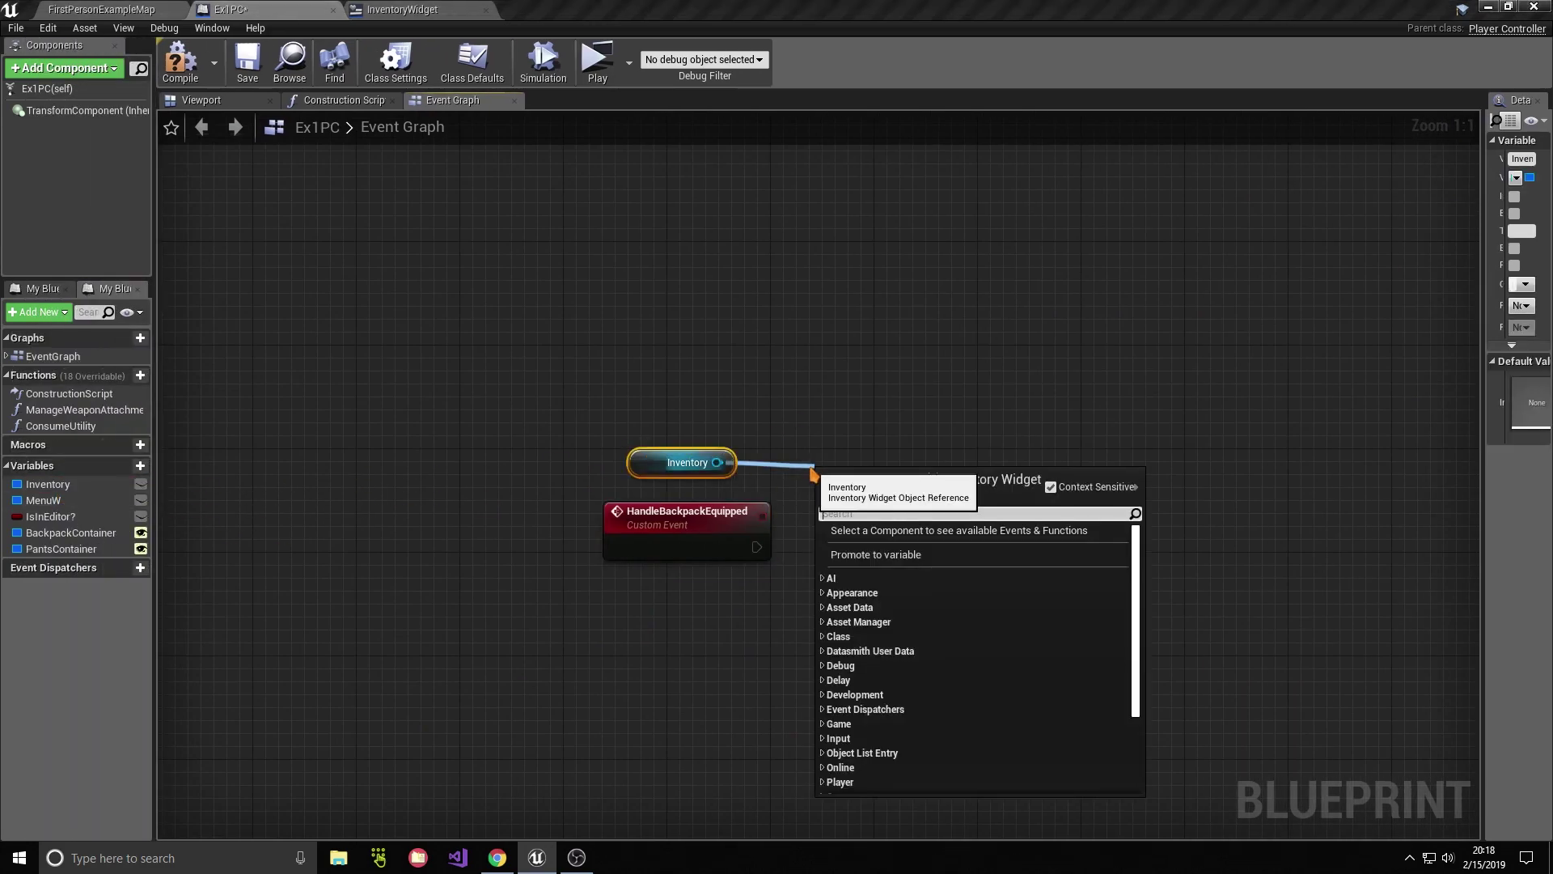
{"action": "left_click", "coordinate": [901, 398]}
{"action": "scroll", "coordinate": [910, 406], "scroll_direction": "down", "scroll_amount": 4}
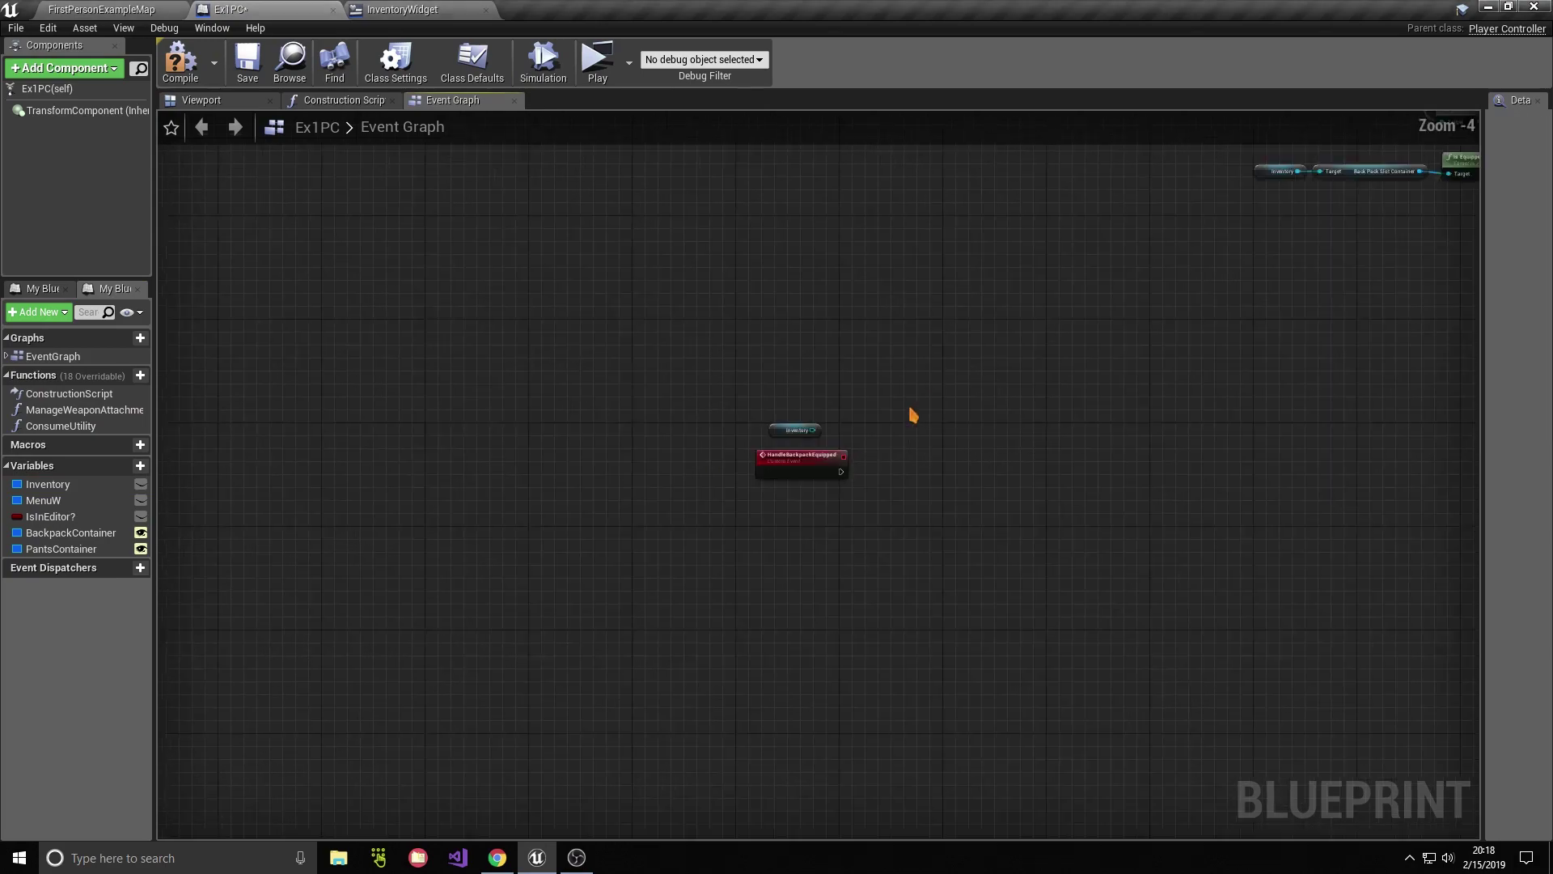
{"action": "scroll", "coordinate": [721, 485], "scroll_direction": "up", "scroll_amount": 4}
Step: Get BackPackSlotContainer from the Inventory reference
{"action": "left_click", "coordinate": [408, 10]}
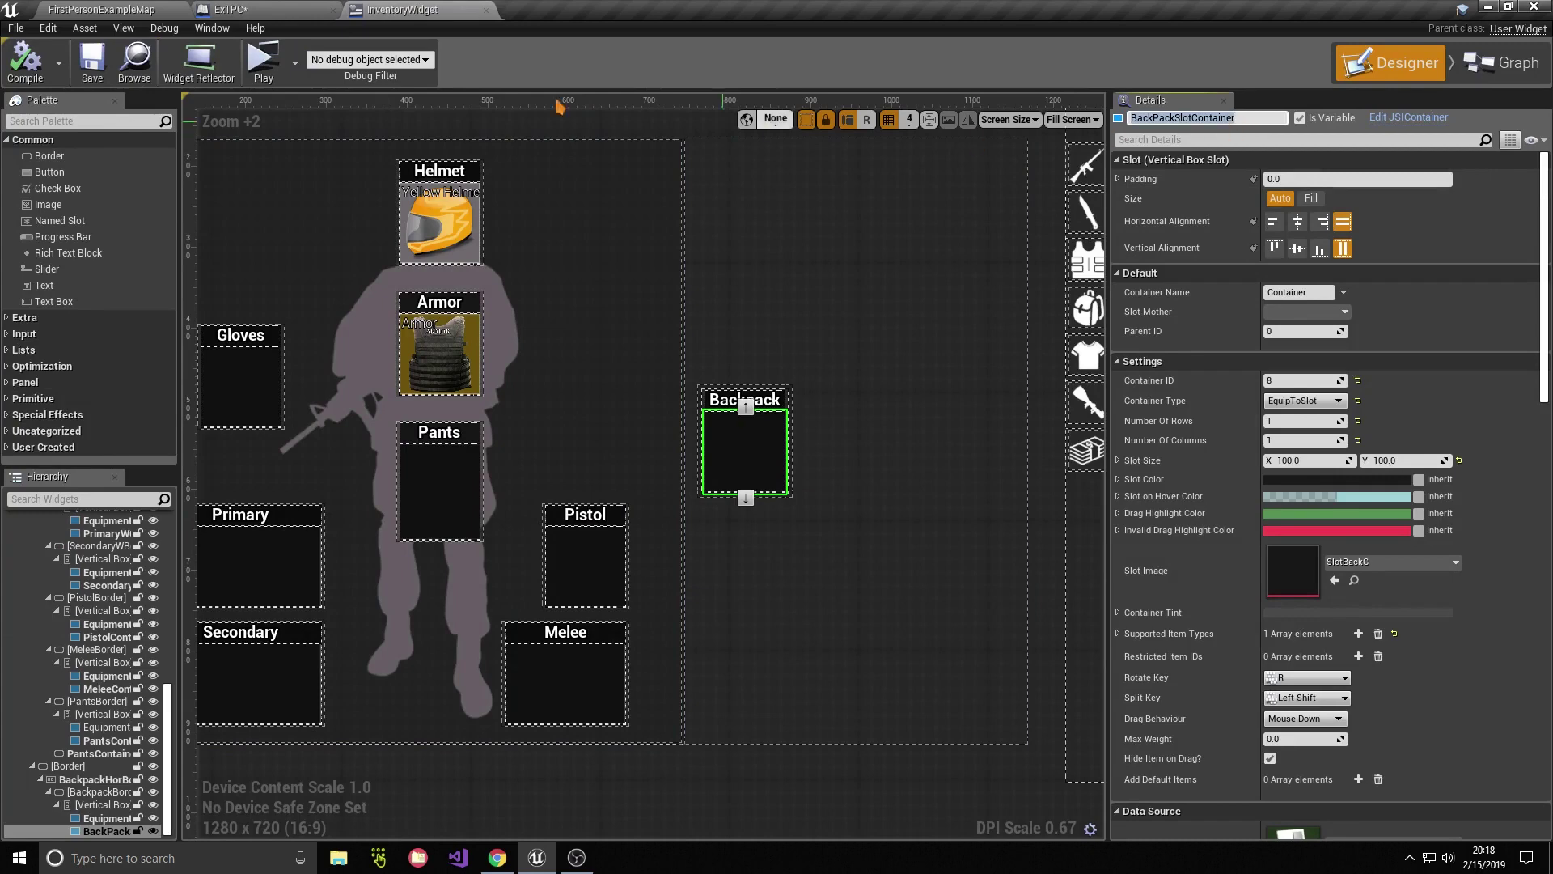
{"action": "left_click", "coordinate": [247, 9]}
{"action": "type", "text": "BackPackSlotContainer"}
{"action": "mouse_move", "coordinate": [809, 441]}
{"action": "left_mouse_down"}
{"action": "mouse_move", "coordinate": [937, 430]}
{"action": "mouse_move", "coordinate": [884, 434]}
{"action": "left_mouse_up"}
{"action": "left_click", "coordinate": [1028, 523]}
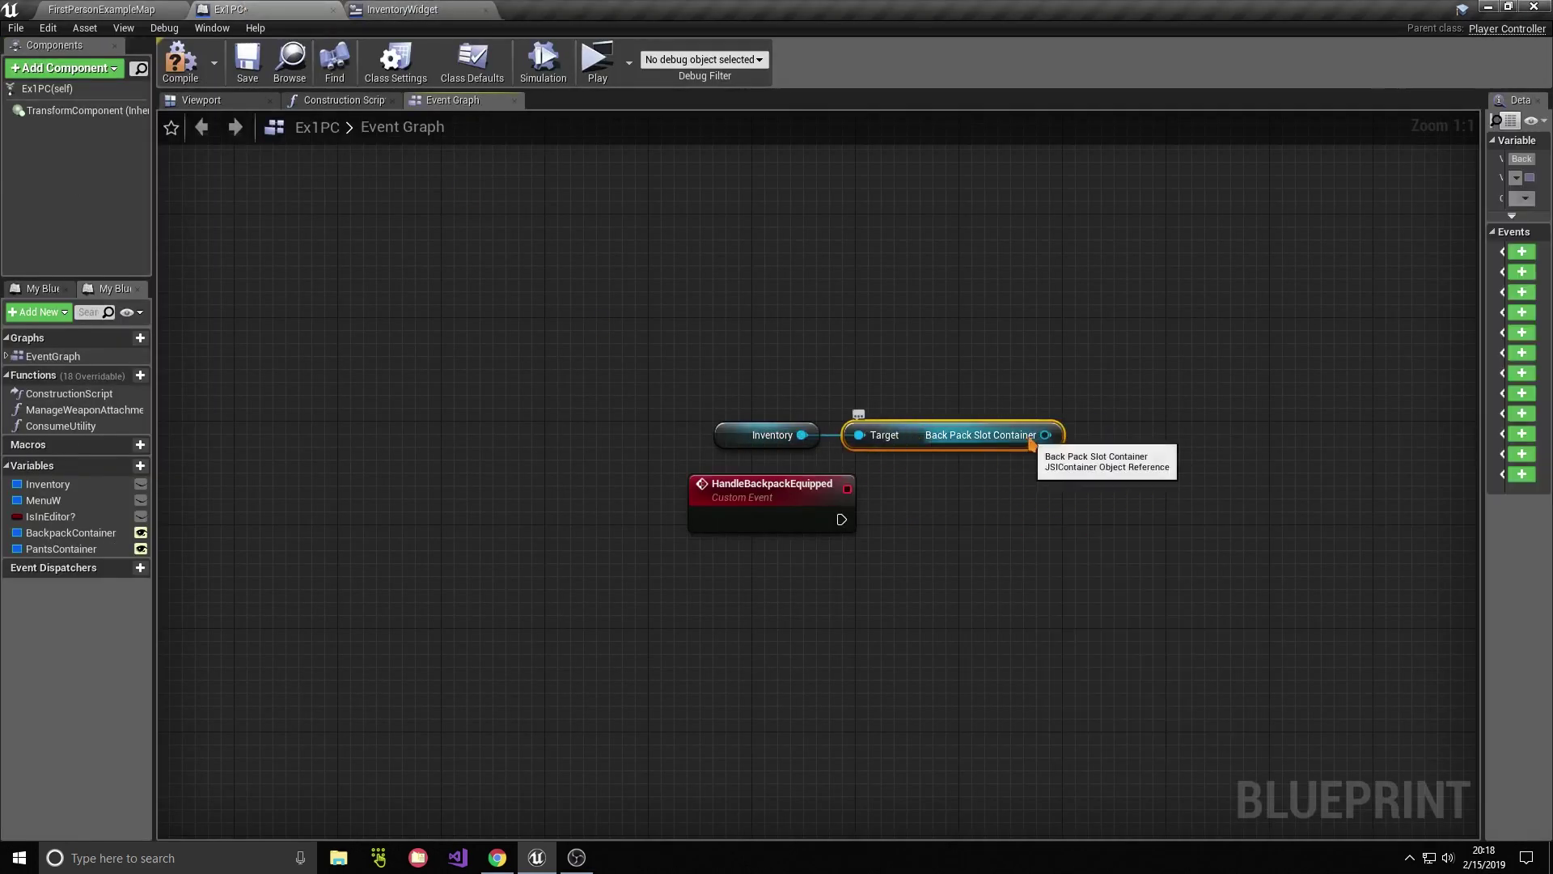
Step: Add Bind Event to DropInfo_OnItemEquippedChange, run from HandleBackpackEquipped
{"action": "left_click_drag", "start_coordinate": [1046, 435], "coordinate": [1126, 495]}
{"action": "type", "text": "bind on eq"}
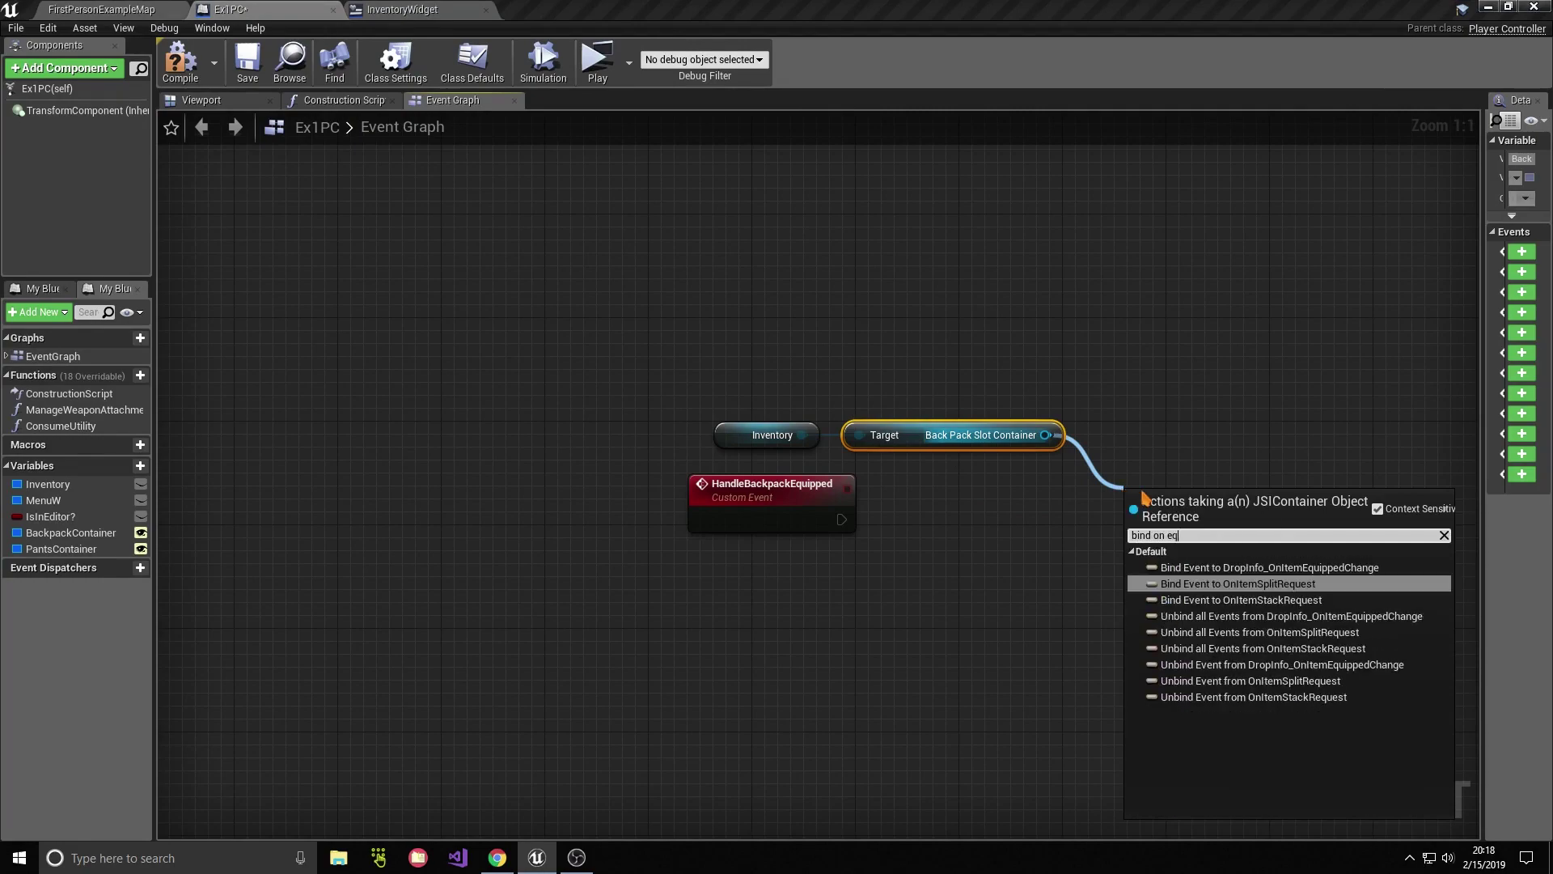
{"action": "left_click", "coordinate": [1214, 567]}
{"action": "right_click_drag", "start_coordinate": [1190, 538], "coordinate": [1046, 484]}
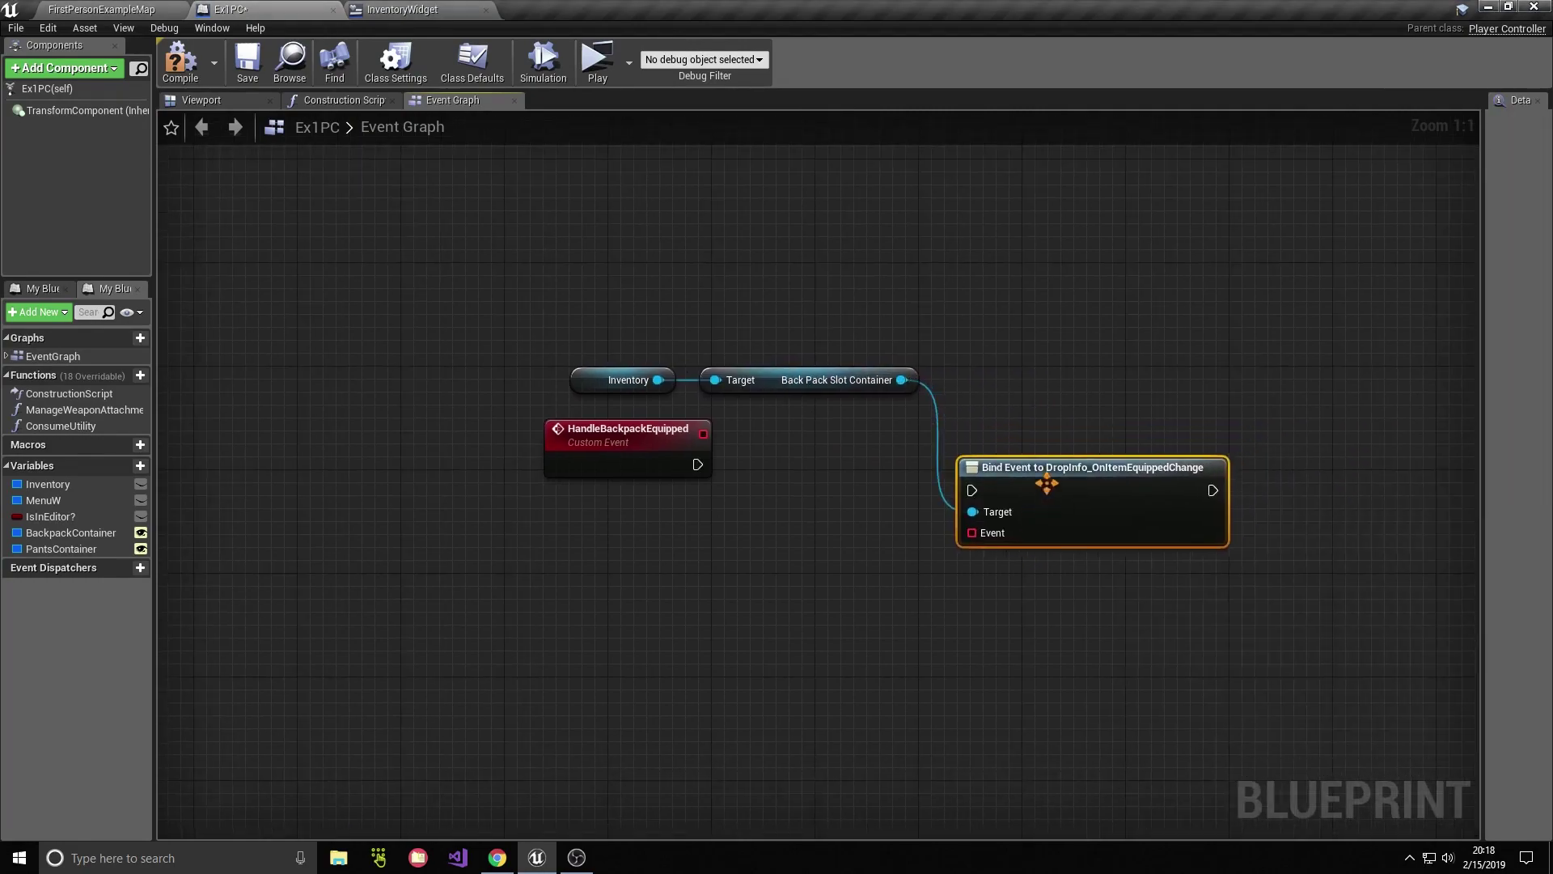
{"action": "left_click_drag", "start_coordinate": [695, 464], "coordinate": [972, 490]}
{"action": "left_click_drag", "start_coordinate": [1092, 467], "coordinate": [1118, 442]}
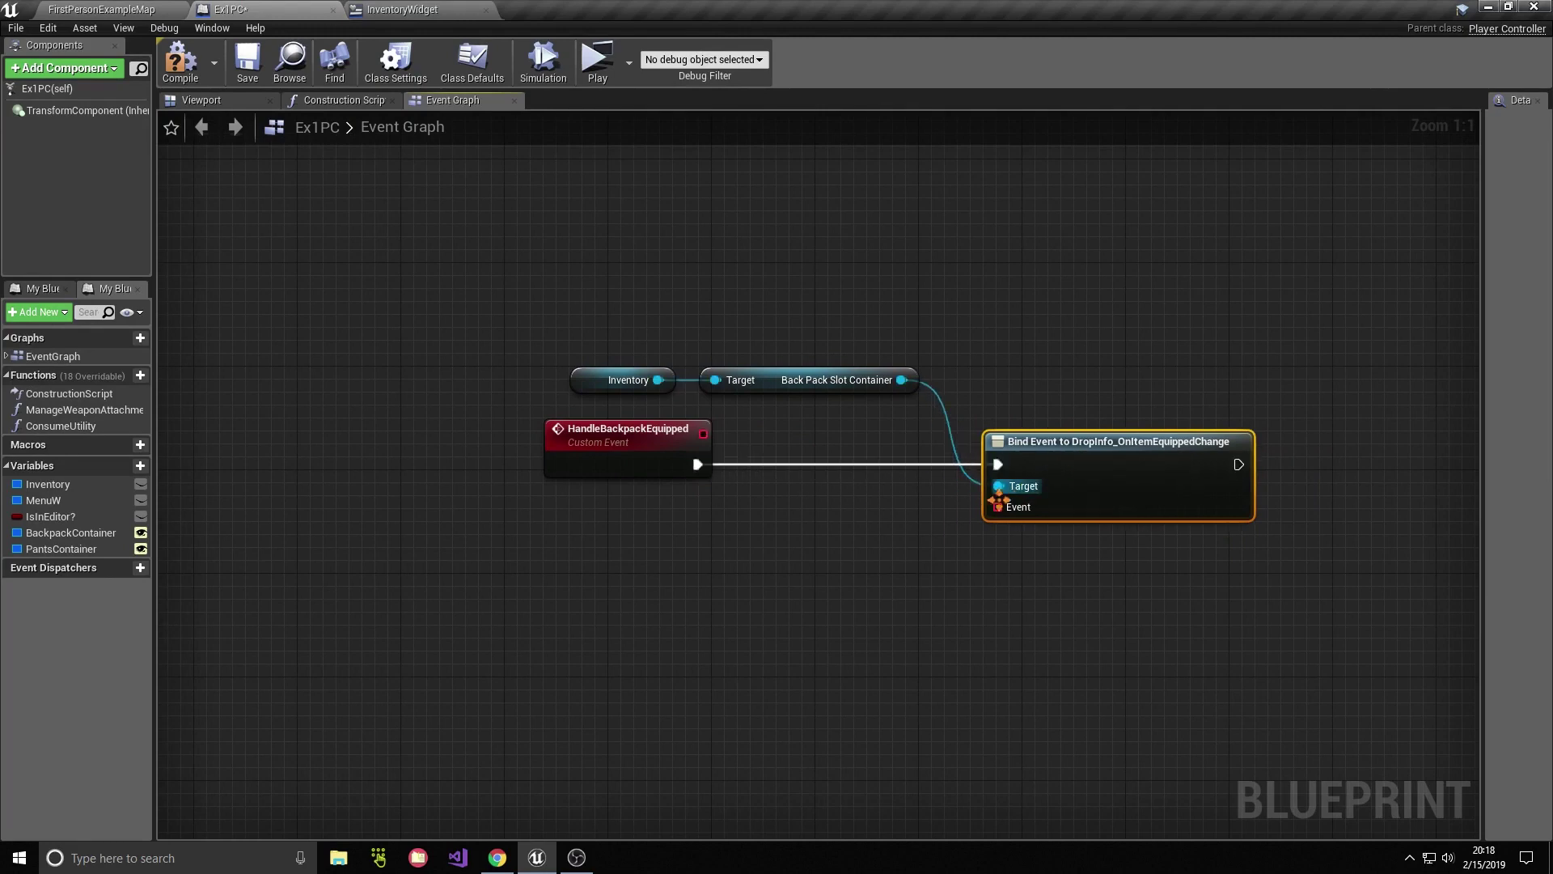
Step: Create the bound custom event EventOnBackpackEquipped and place a Branch after it
{"action": "left_click_drag", "start_coordinate": [997, 506], "coordinate": [954, 530]}
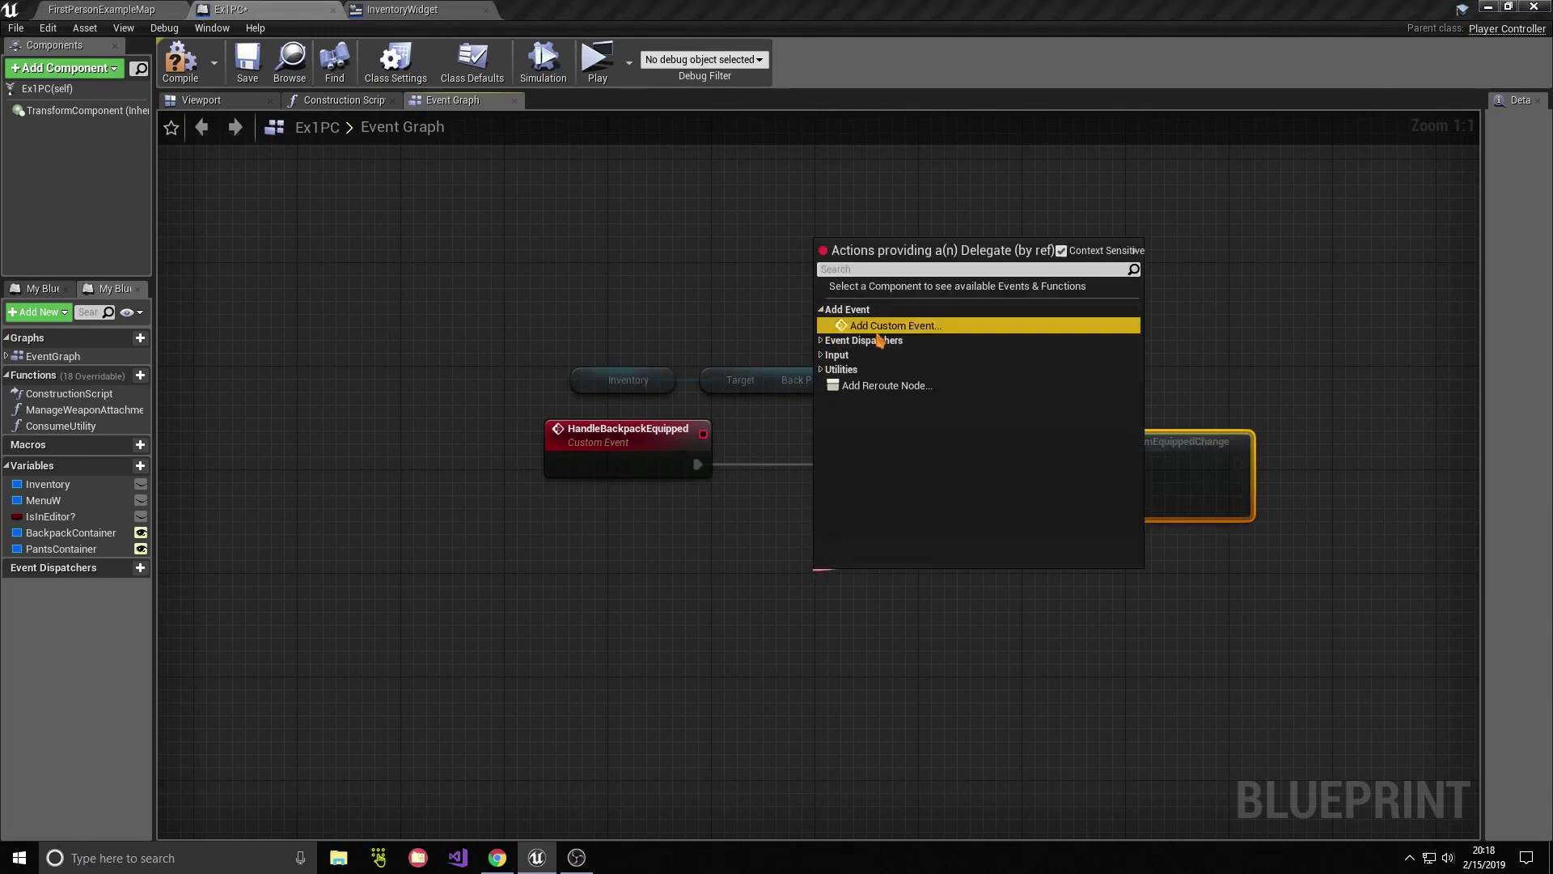
{"action": "left_click", "coordinate": [882, 323]}
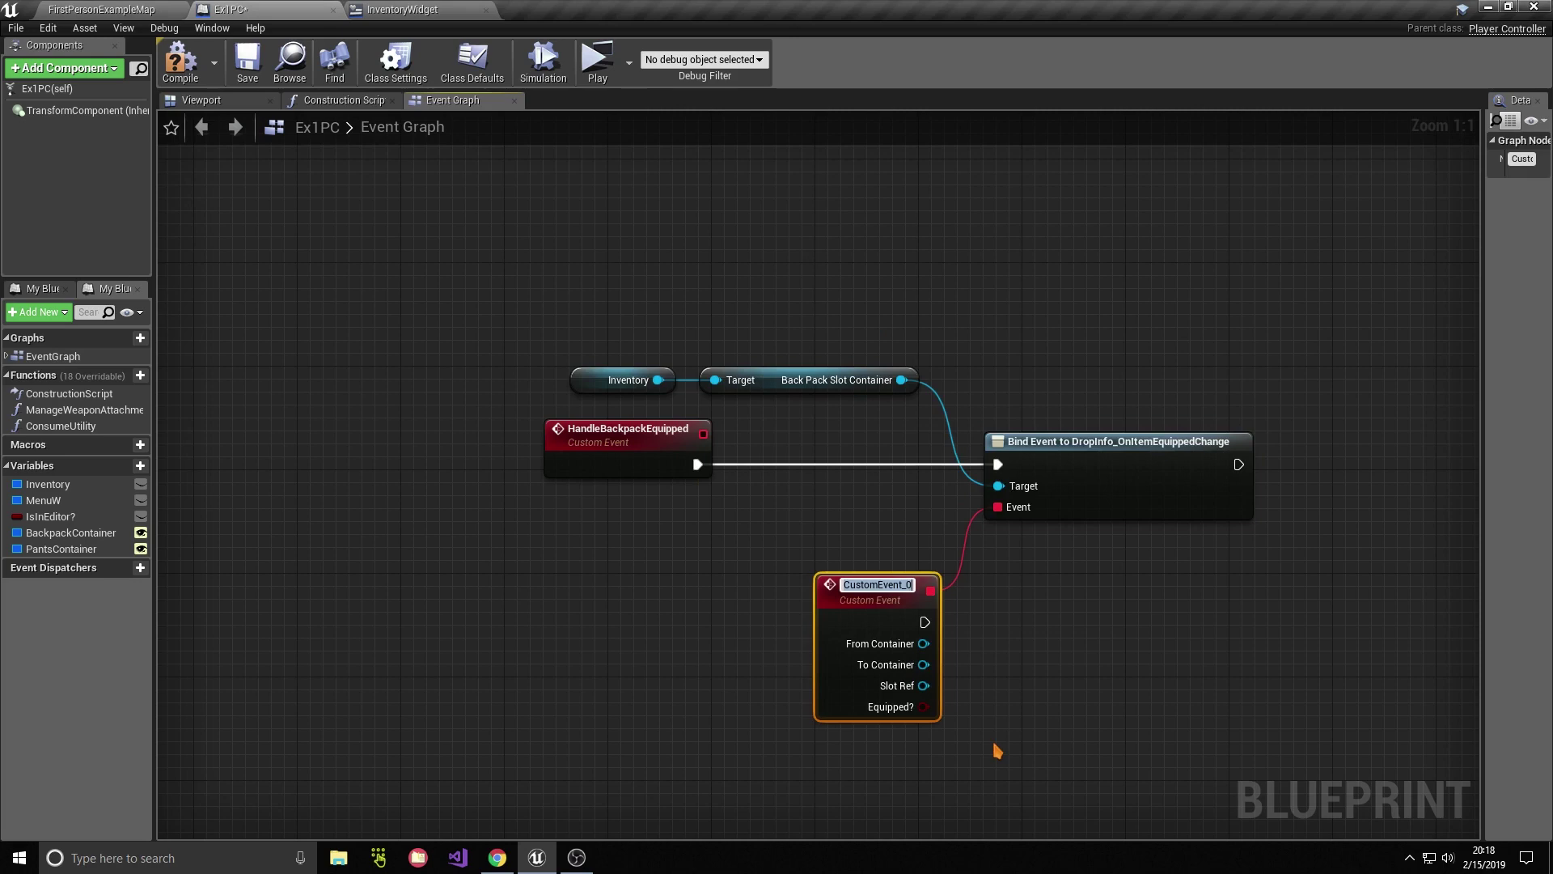
{"action": "type", "text": "EventOnBa"}
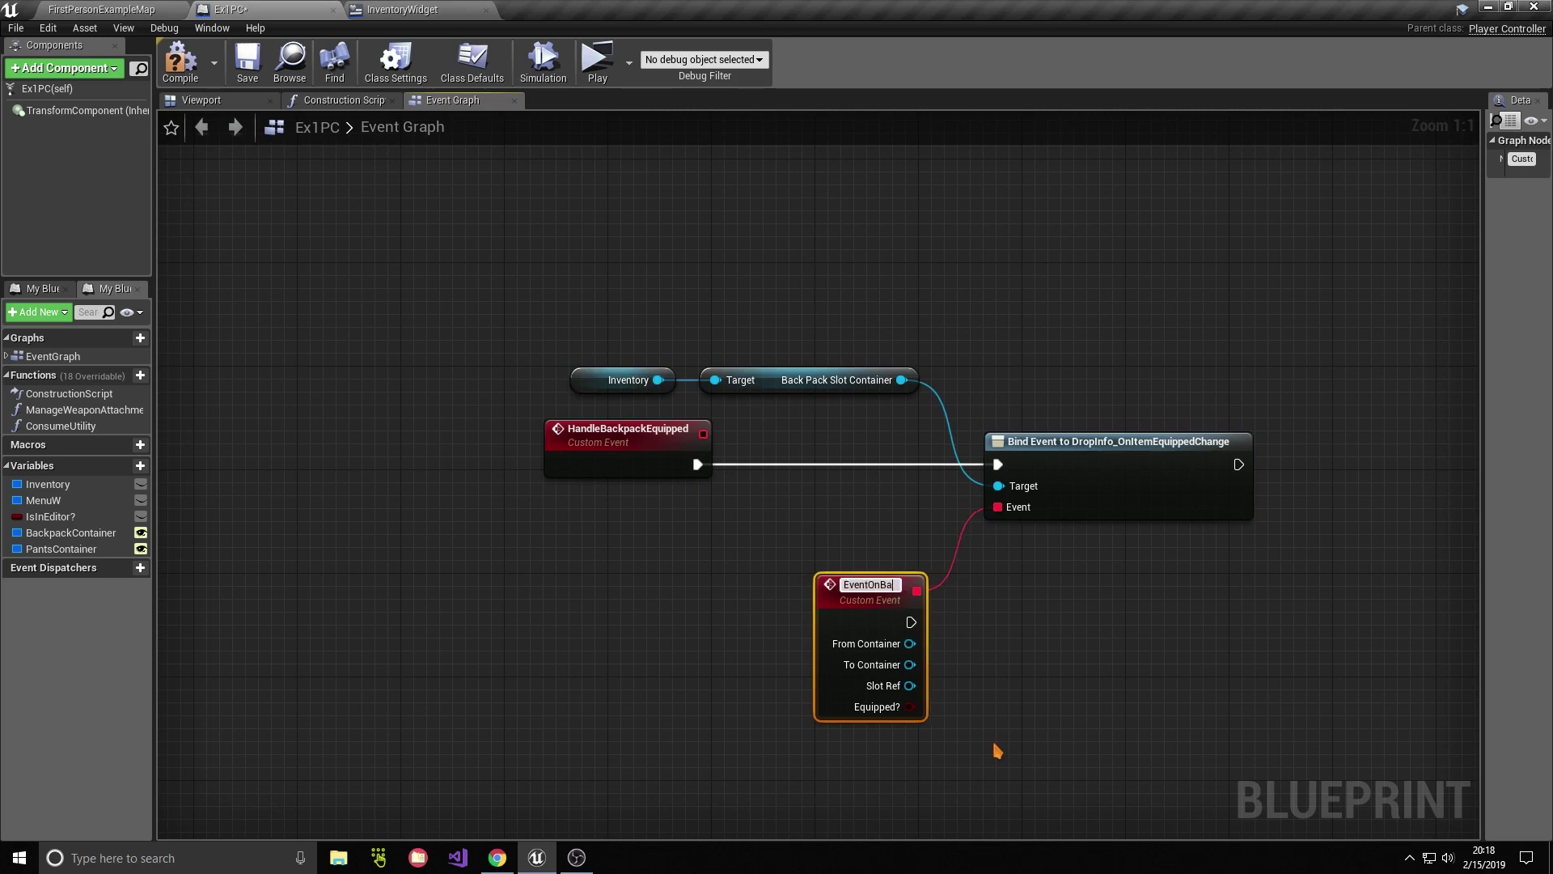
{"action": "type", "text": "ckpackEquipped"}
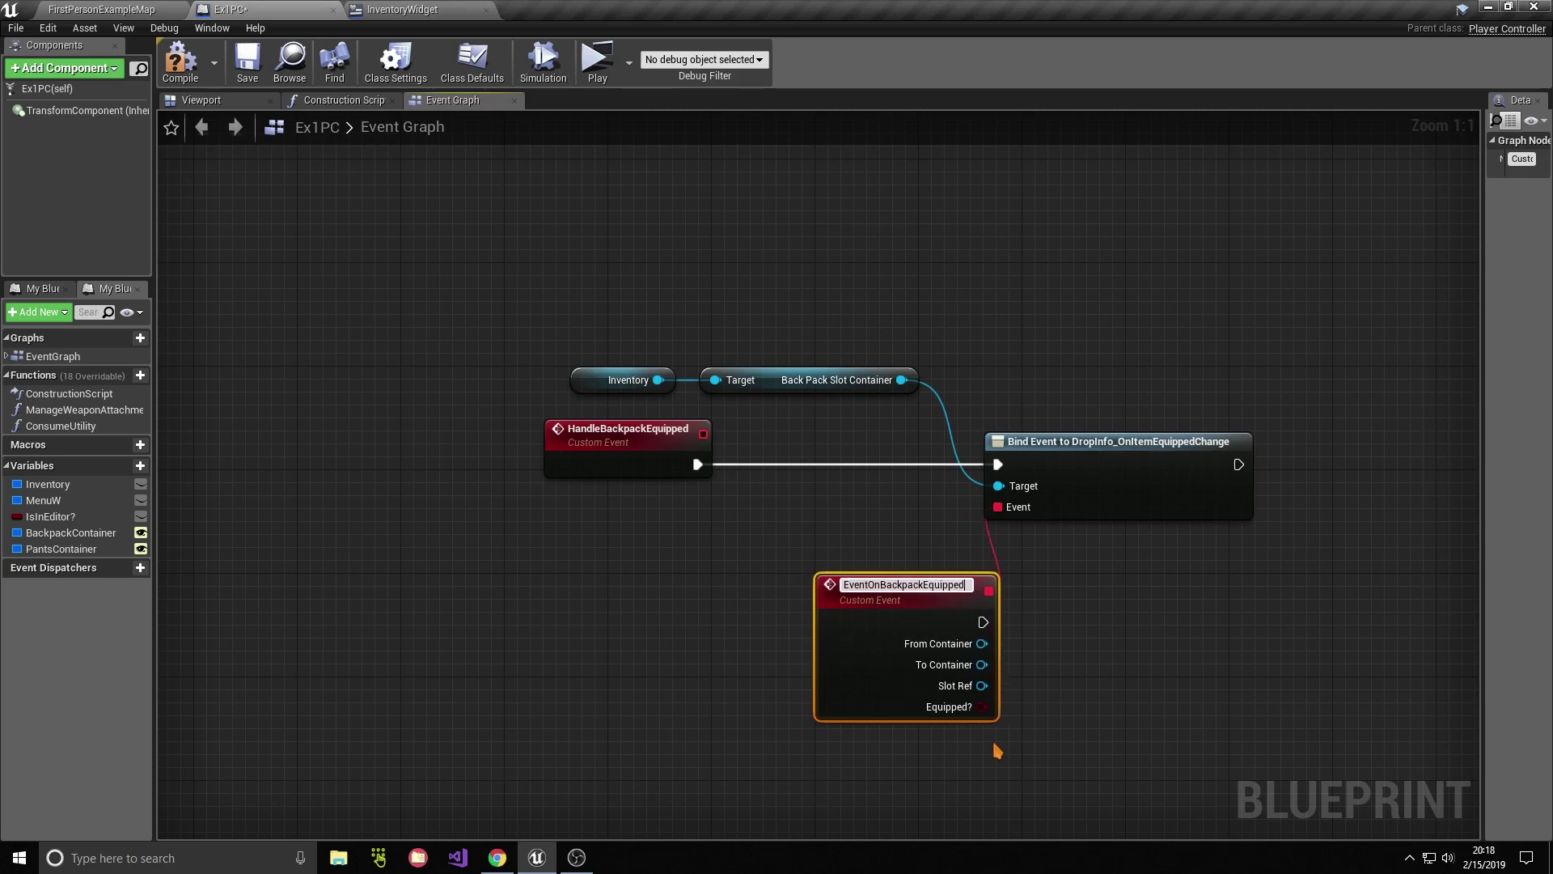
{"action": "key", "text": "Return"}
{"action": "left_click_drag", "start_coordinate": [906, 627], "coordinate": [597, 680]}
{"action": "right_click_drag", "start_coordinate": [845, 690], "coordinate": [845, 576]}
{"action": "left_click", "coordinate": [753, 587]}
{"action": "mouse_move", "coordinate": [657, 561]}
{"action": "left_mouse_down"}
{"action": "mouse_move", "coordinate": [756, 586]}
{"action": "mouse_move", "coordinate": [765, 538]}
{"action": "left_mouse_up"}
Step: Drive the Branch from Equipped?, then select BackpackHorBox in the InventoryWidget hierarchy
{"action": "mouse_move", "coordinate": [659, 647]}
{"action": "left_mouse_down"}
{"action": "mouse_move", "coordinate": [756, 583]}
{"action": "mouse_move", "coordinate": [767, 538]}
{"action": "left_mouse_up"}
{"action": "left_click", "coordinate": [374, 9]}
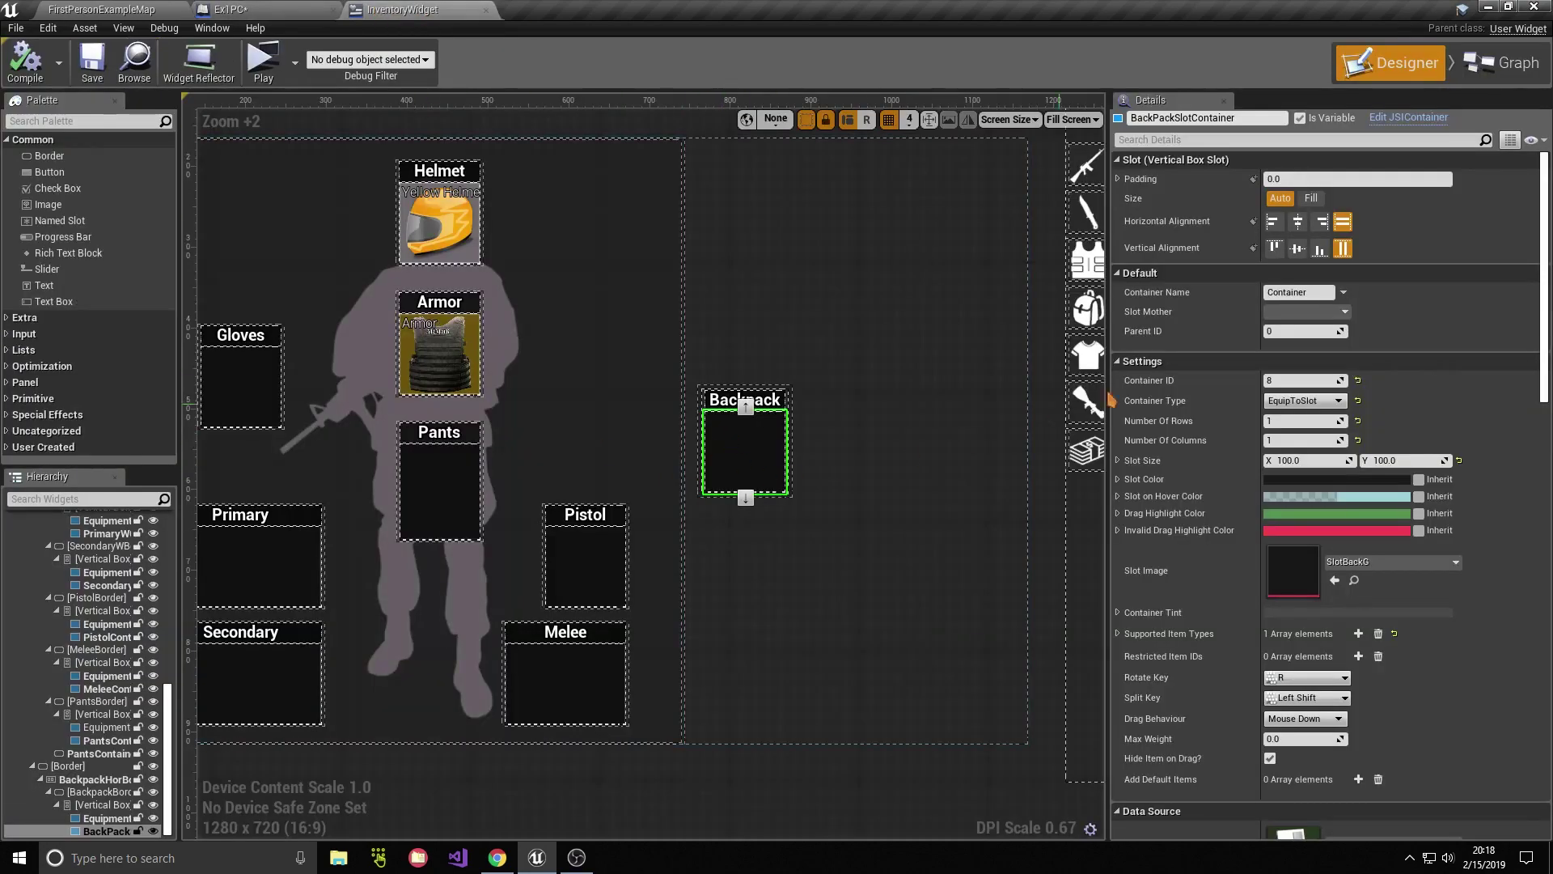
{"action": "left_click_drag", "start_coordinate": [173, 548], "coordinate": [353, 547]}
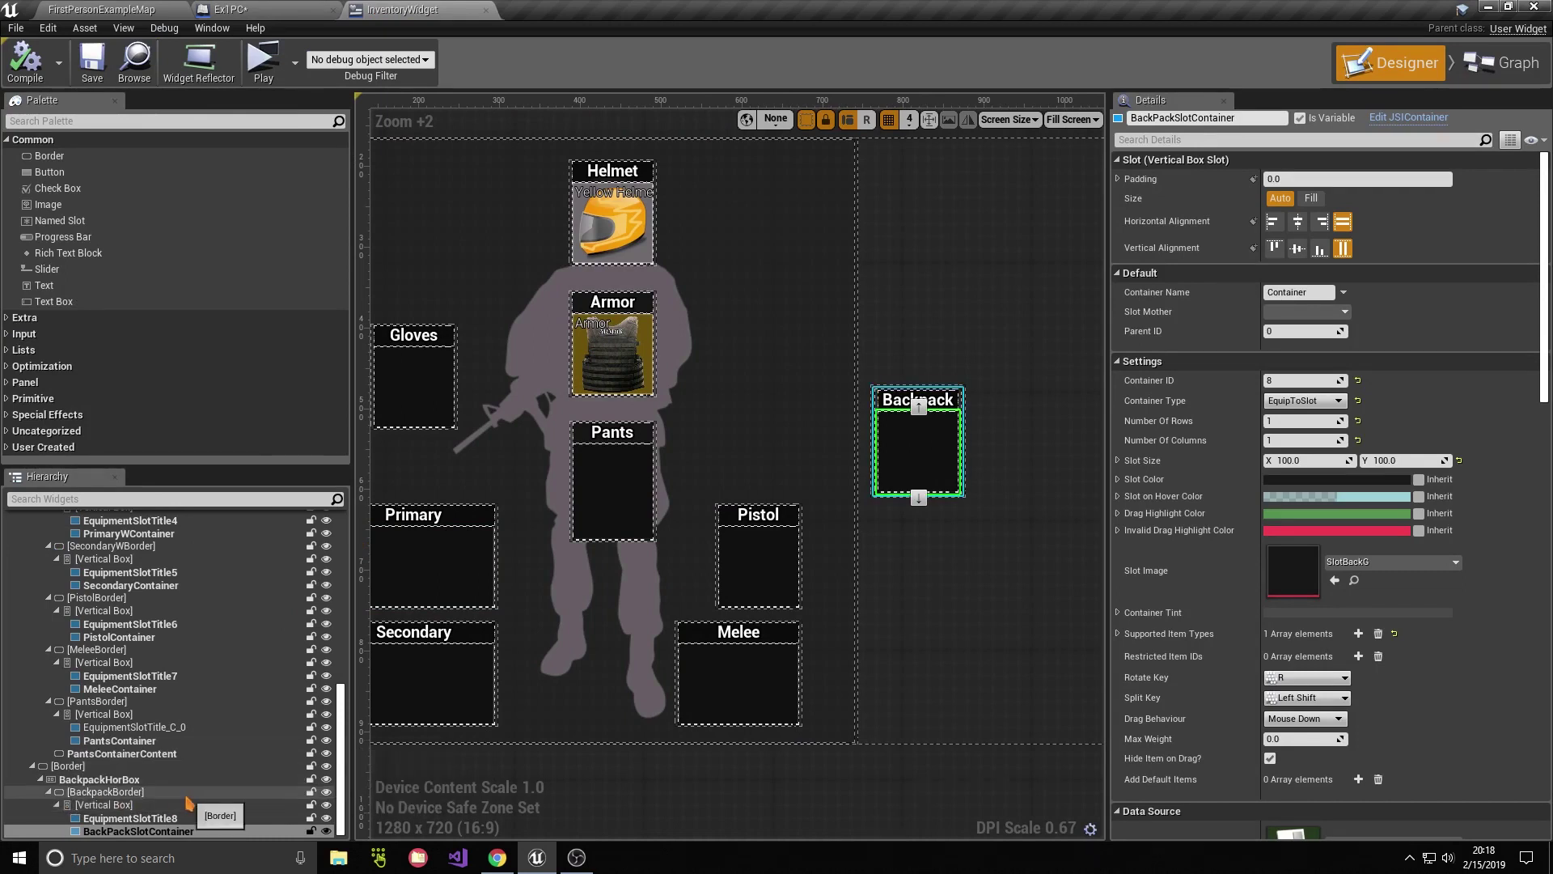
{"action": "left_click", "coordinate": [98, 779]}
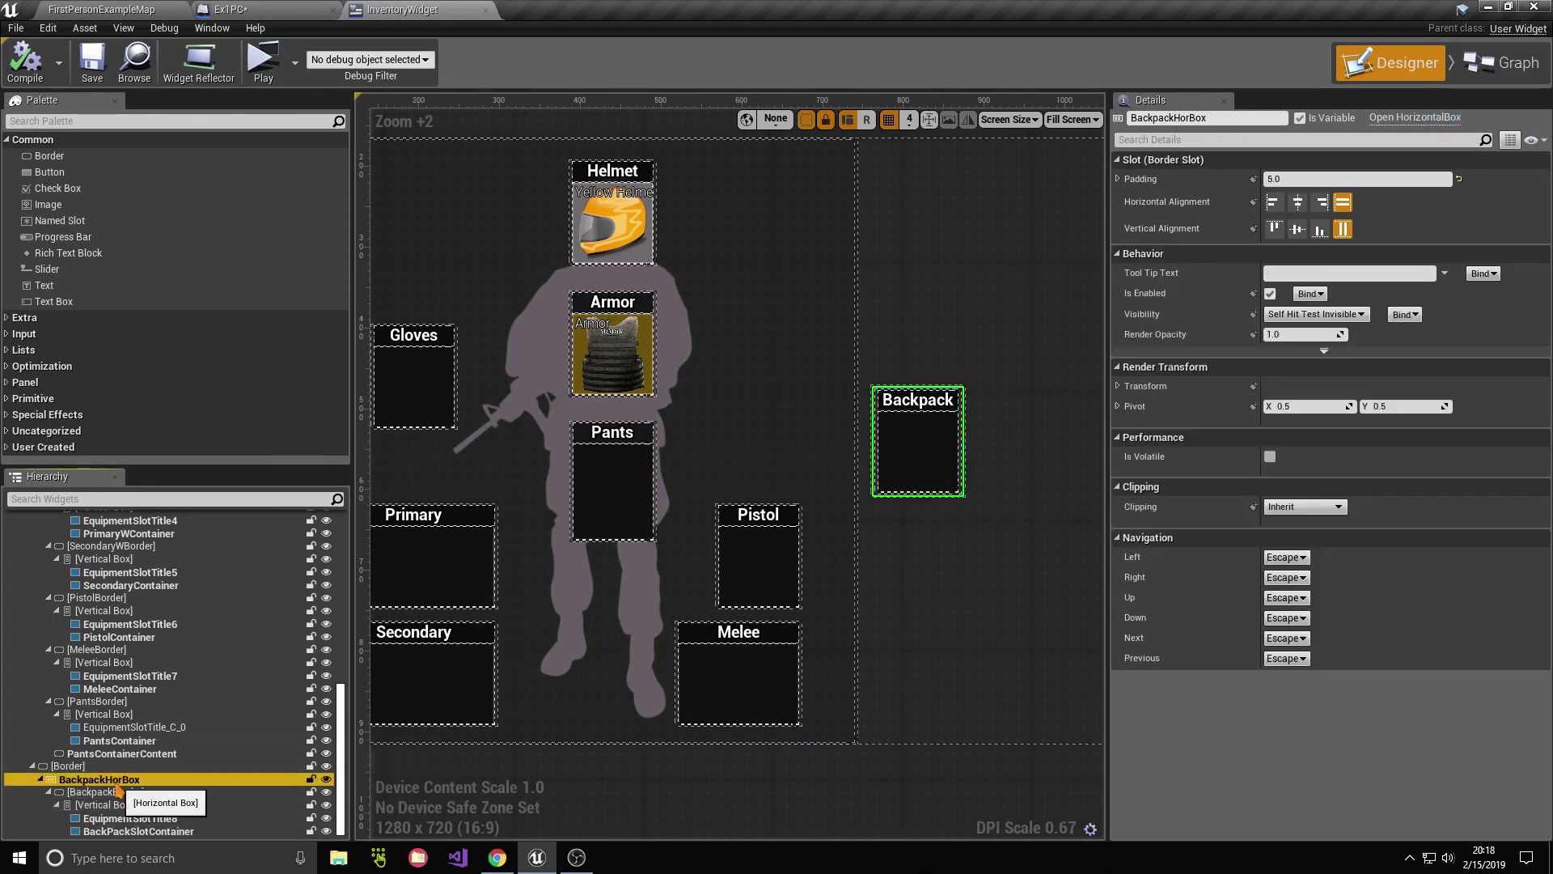
{"action": "left_click", "coordinate": [49, 792]}
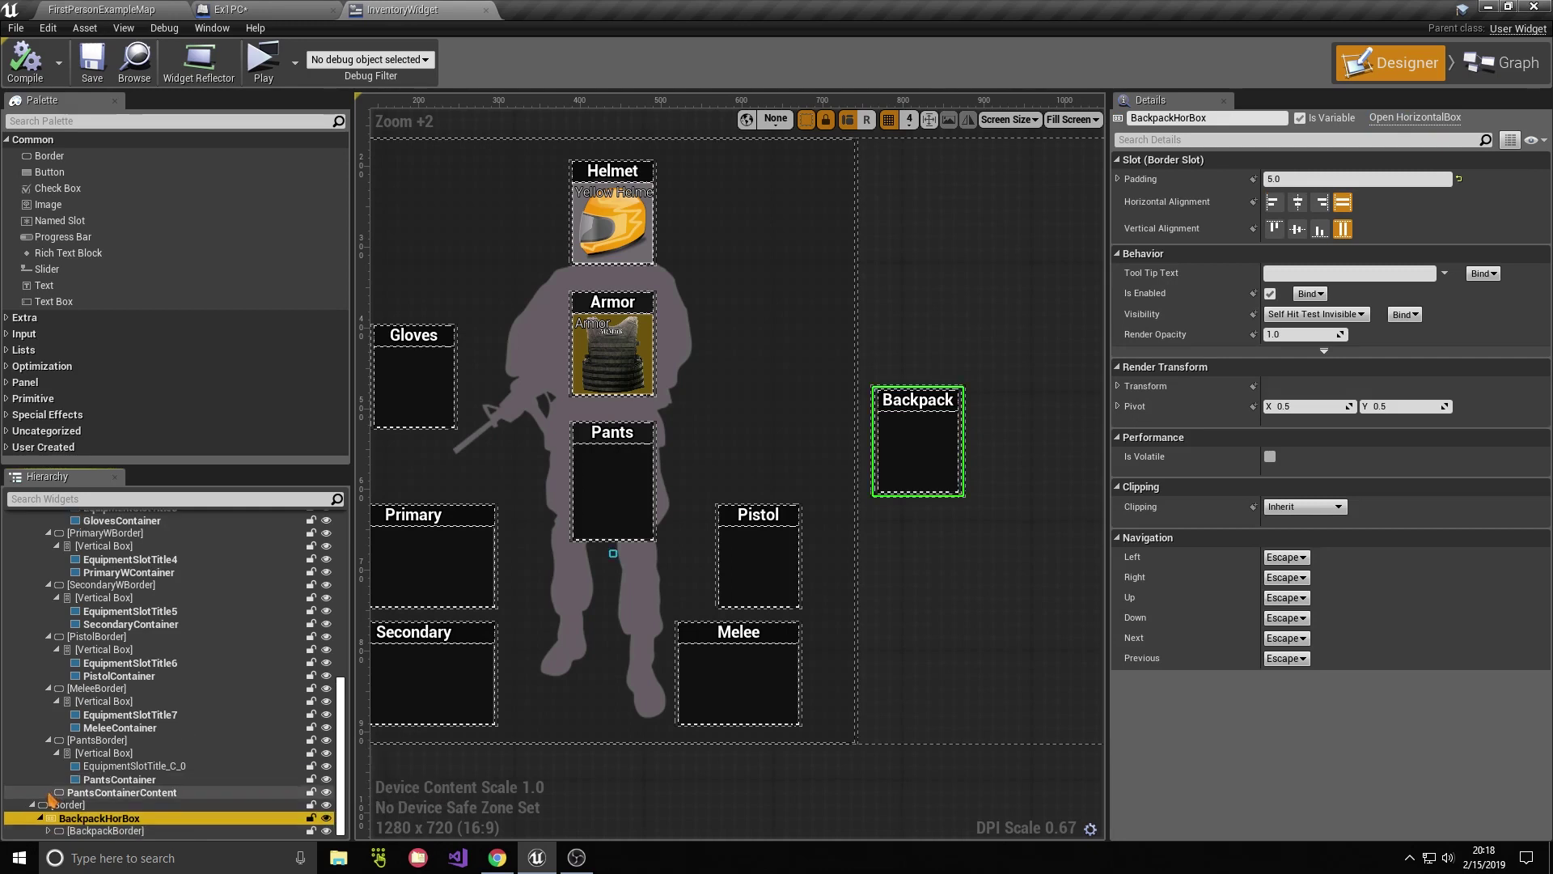
{"action": "left_click", "coordinate": [115, 830]}
{"action": "left_click", "coordinate": [137, 819]}
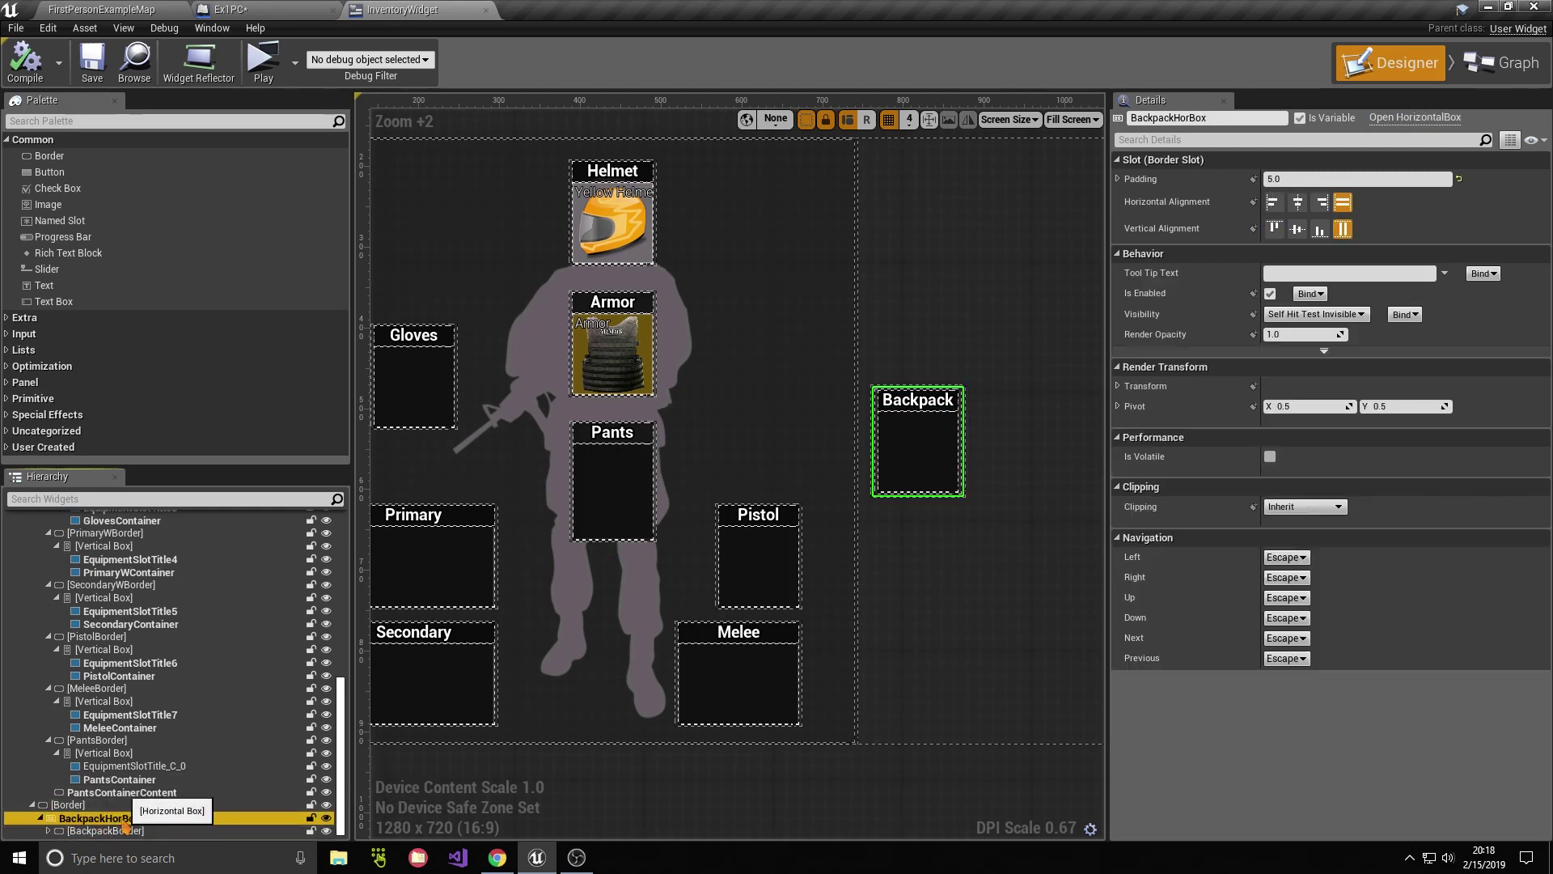
Step: Copy the BackpackHorBox name from InventoryWidget and paste a second Inventory getter into Ex1PC
{"action": "left_click", "coordinate": [1210, 119]}
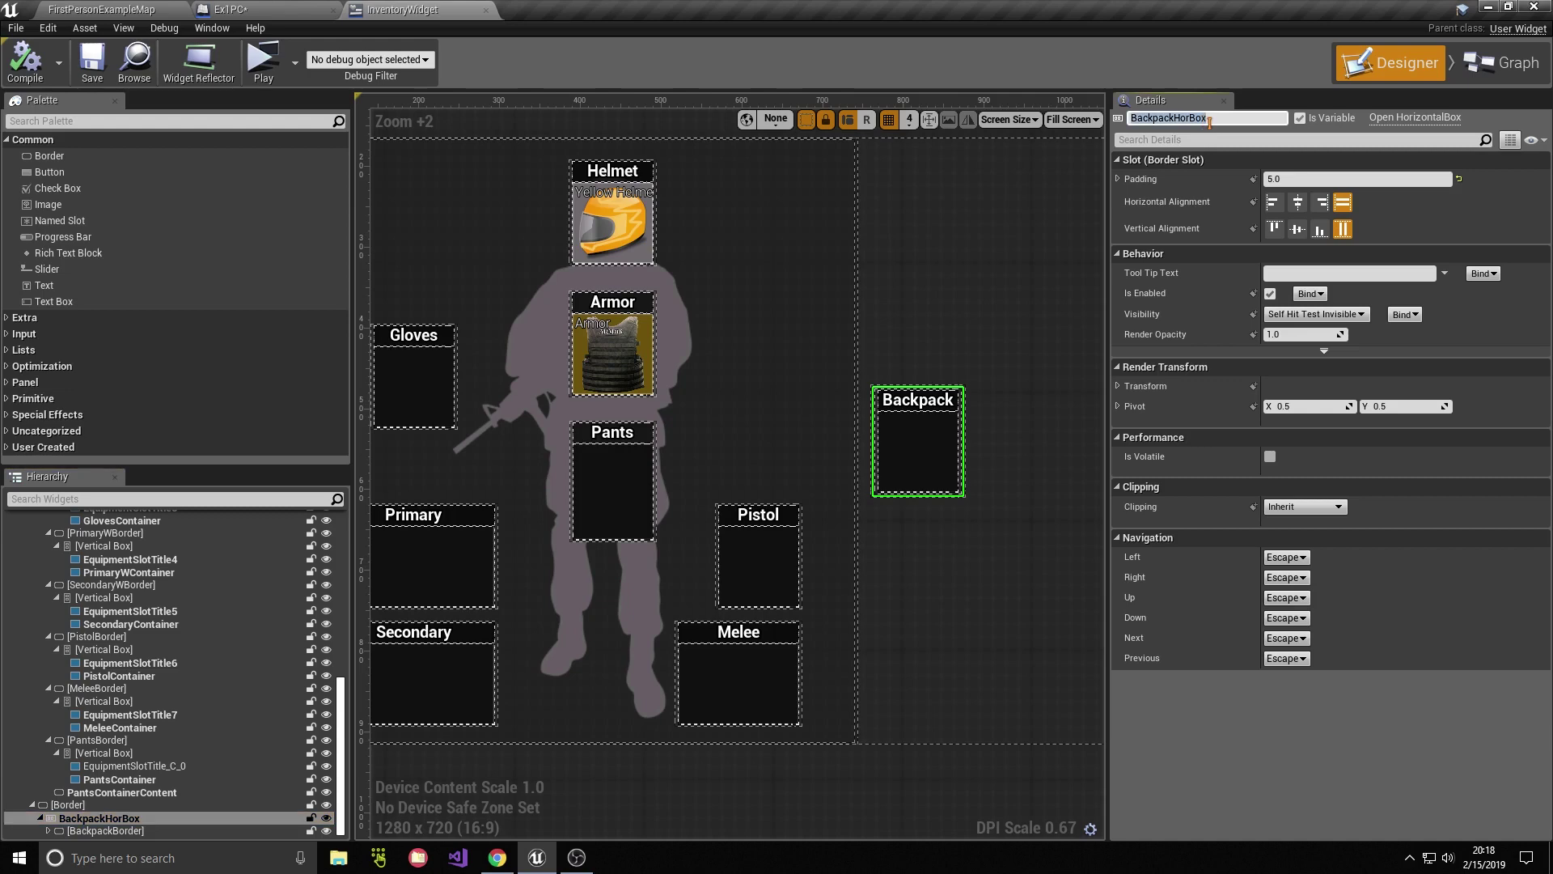
{"action": "left_click", "coordinate": [272, 8]}
{"action": "right_click_drag", "start_coordinate": [830, 501], "coordinate": [745, 441]}
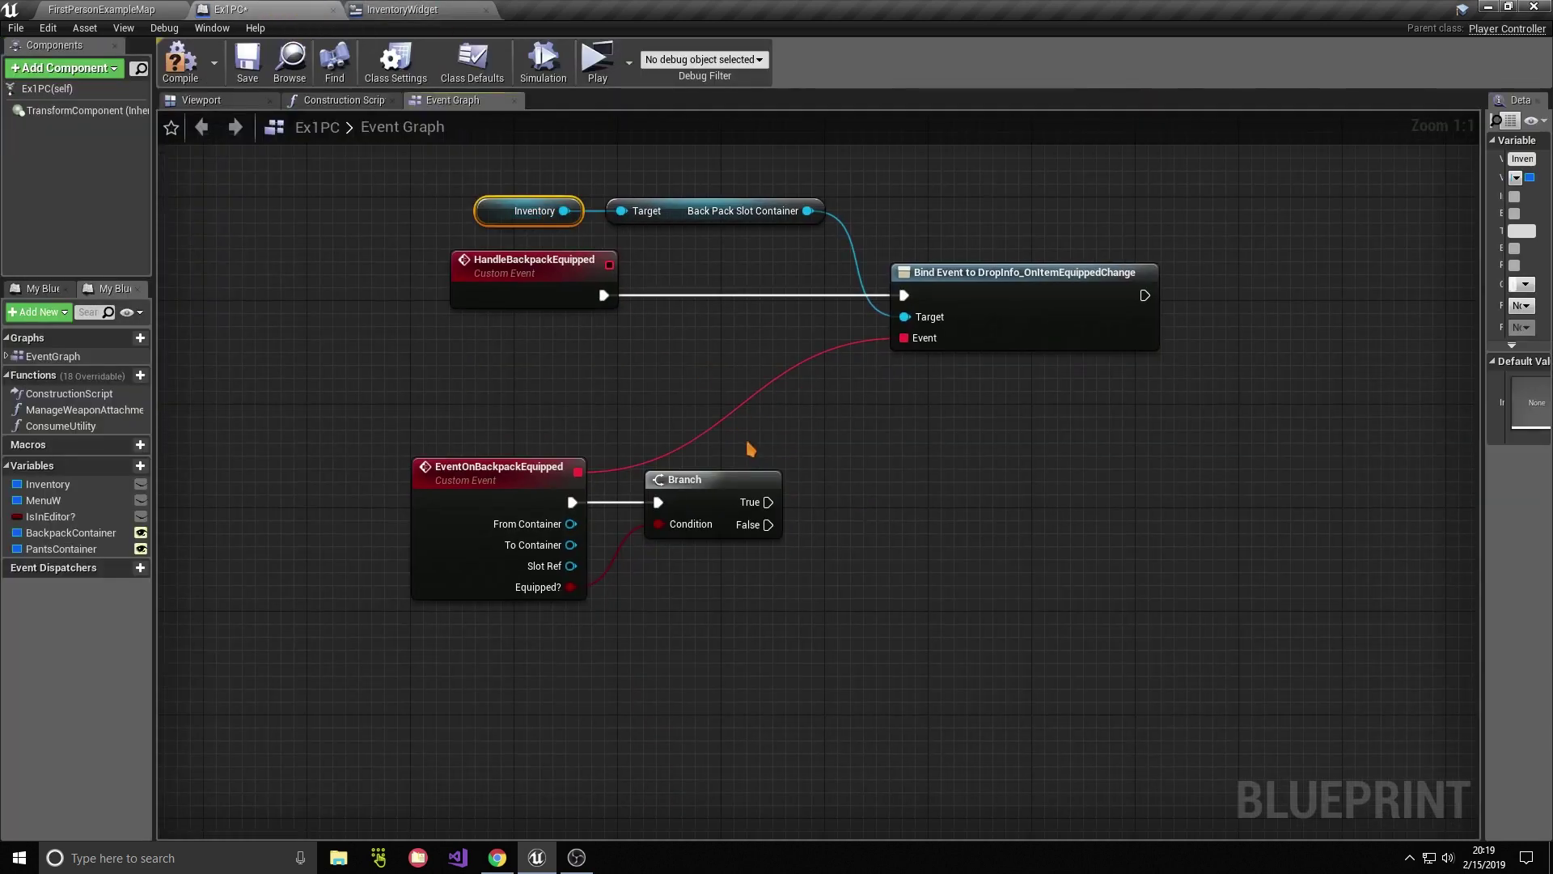
{"action": "key", "text": "ctrl+v"}
{"action": "left_click_drag", "start_coordinate": [835, 457], "coordinate": [928, 487]}
{"action": "left_click", "coordinate": [887, 428]}
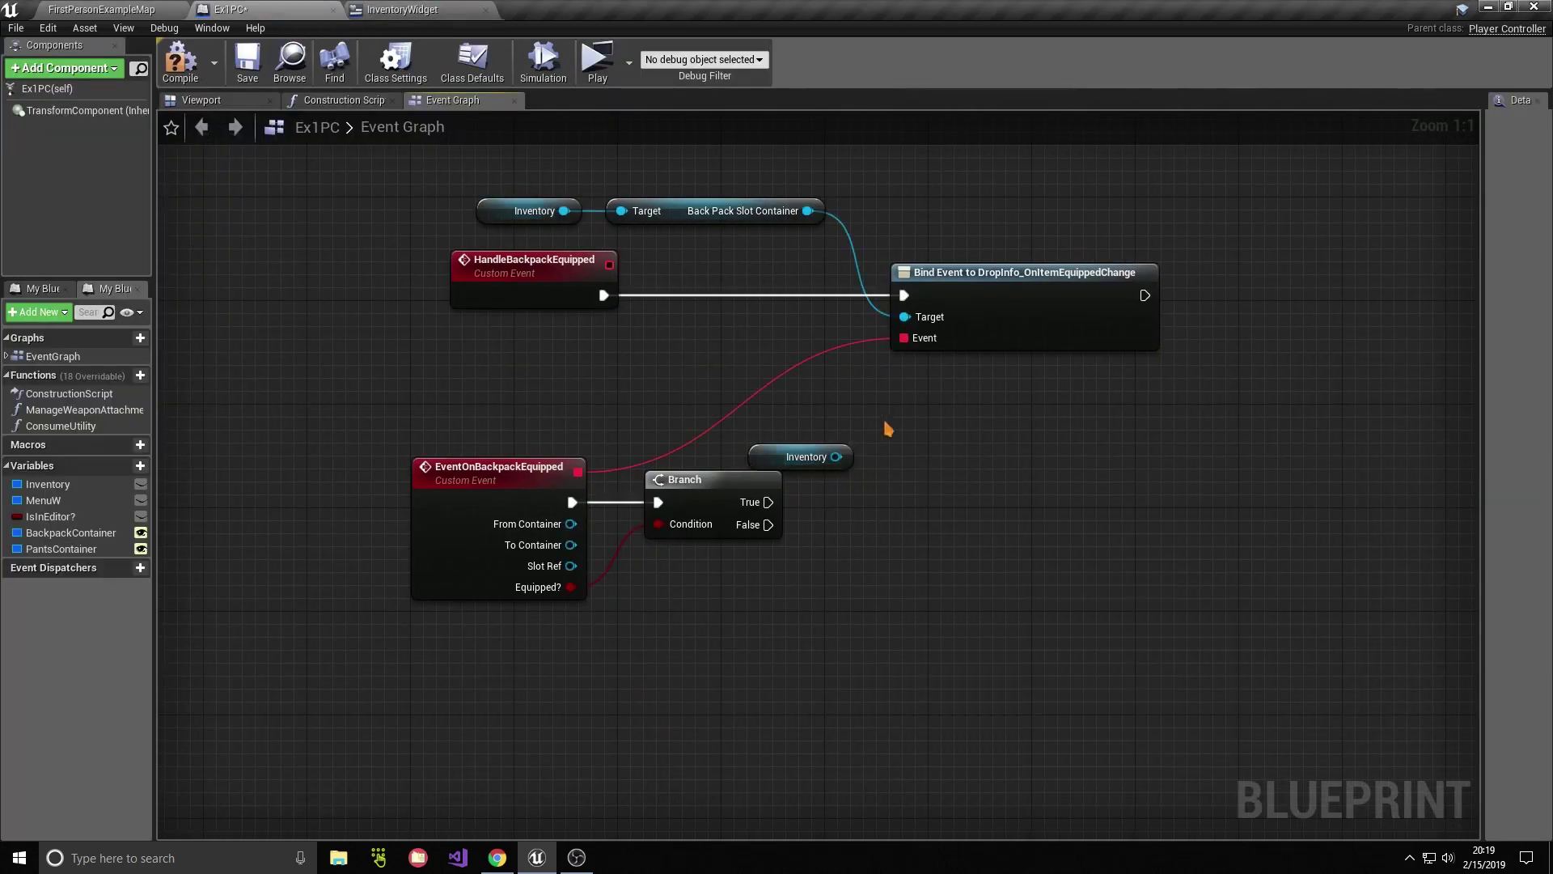
{"action": "left_click", "coordinate": [460, 8]}
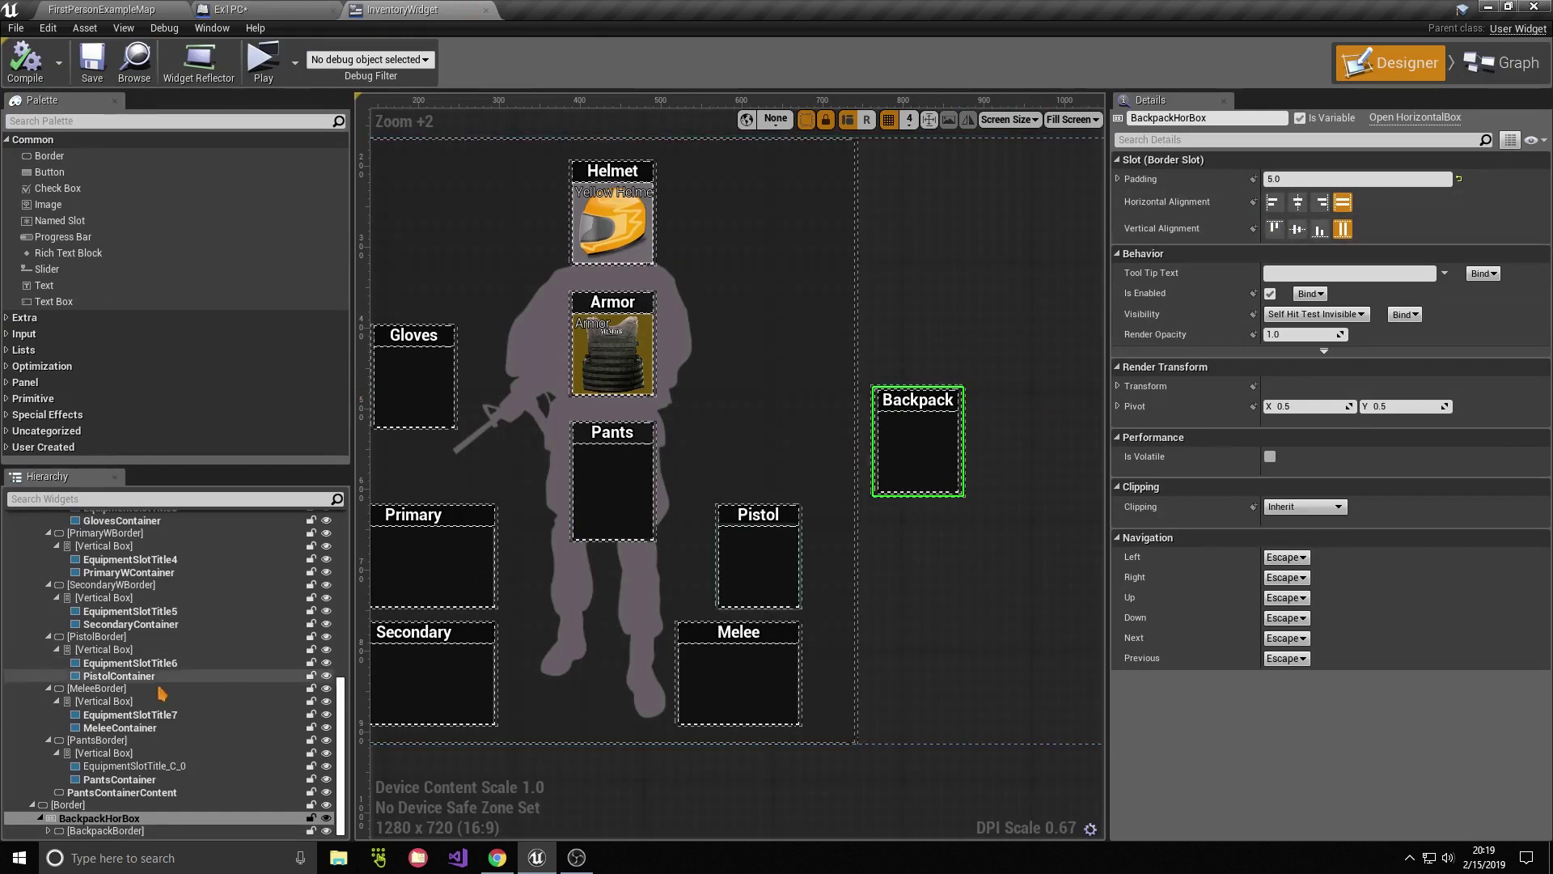
{"action": "left_click", "coordinate": [101, 819]}
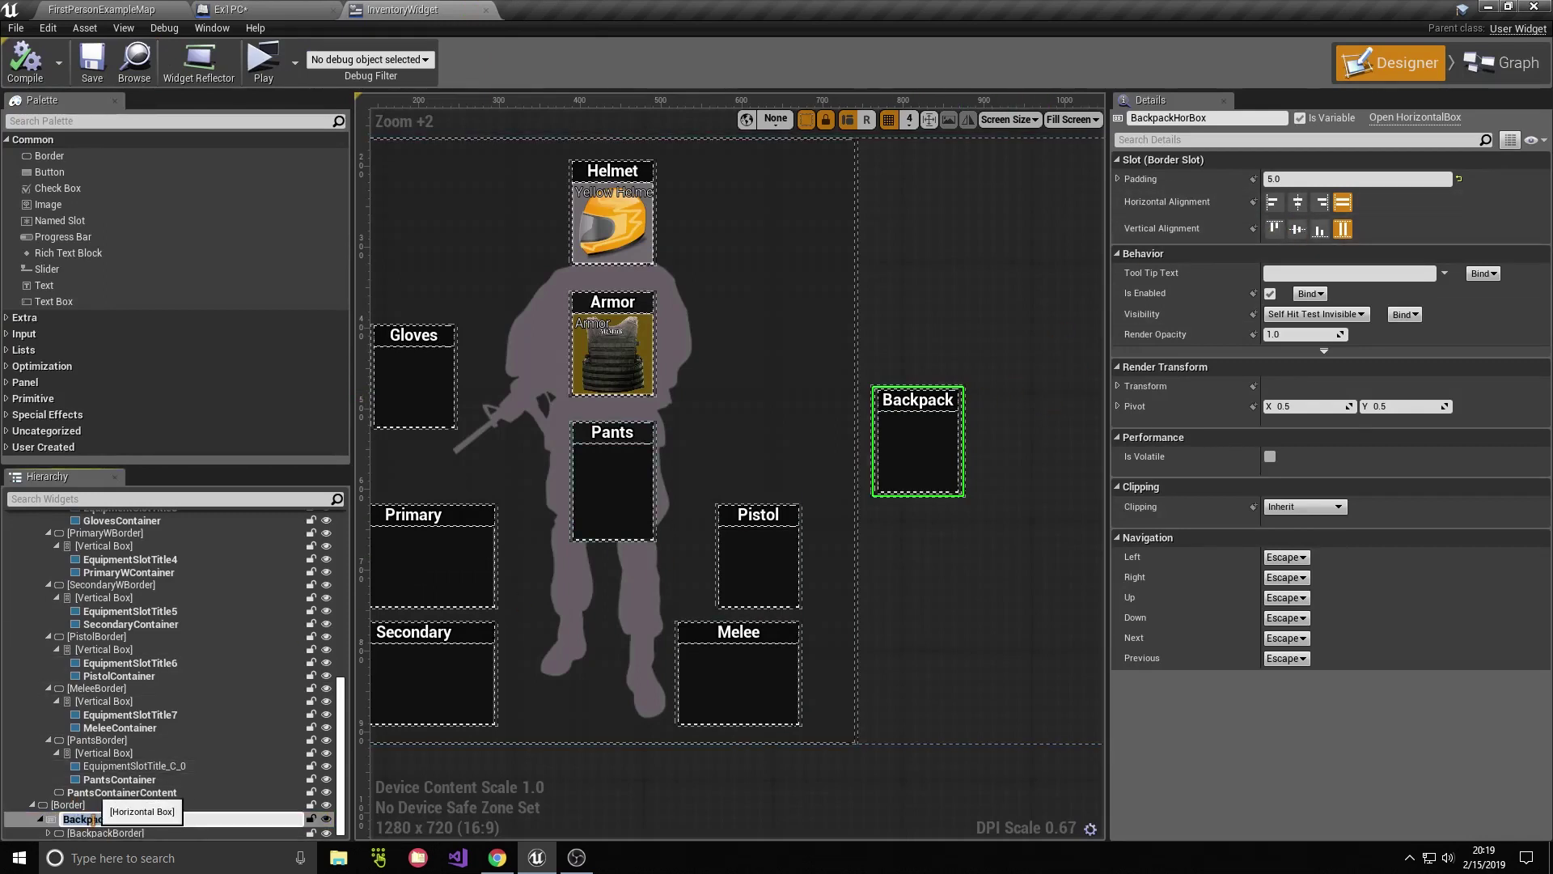
{"action": "key", "text": "Escape"}
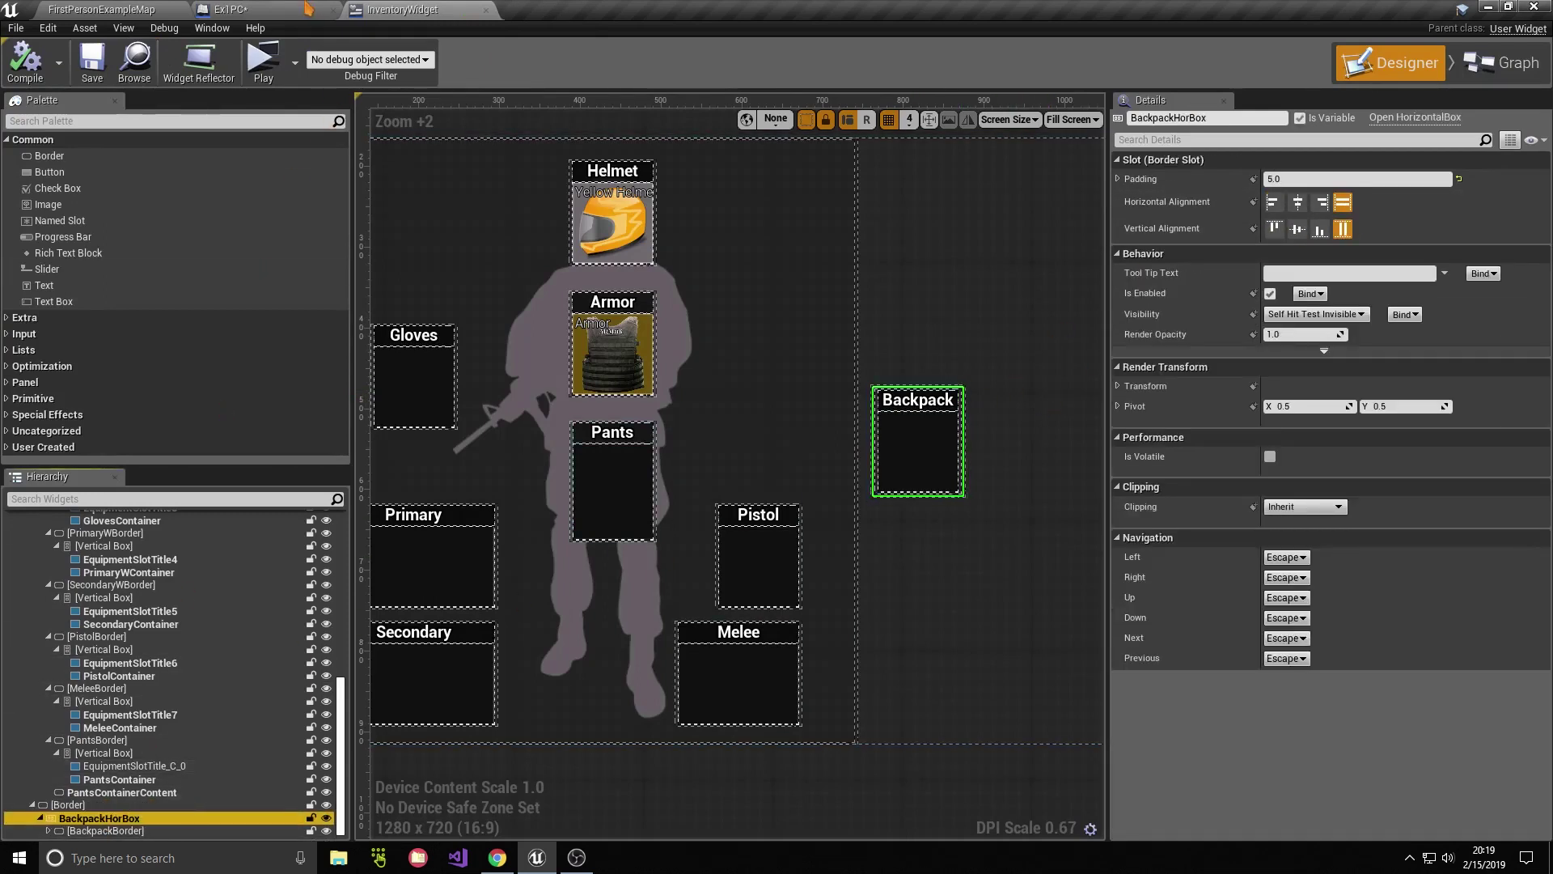
{"action": "left_click", "coordinate": [308, 8]}
Step: Add a Backpack Hor Box getter from the Inventory reference
{"action": "left_click_drag", "start_coordinate": [837, 458], "coordinate": [898, 484]}
{"action": "type", "text": "backpackhor"}
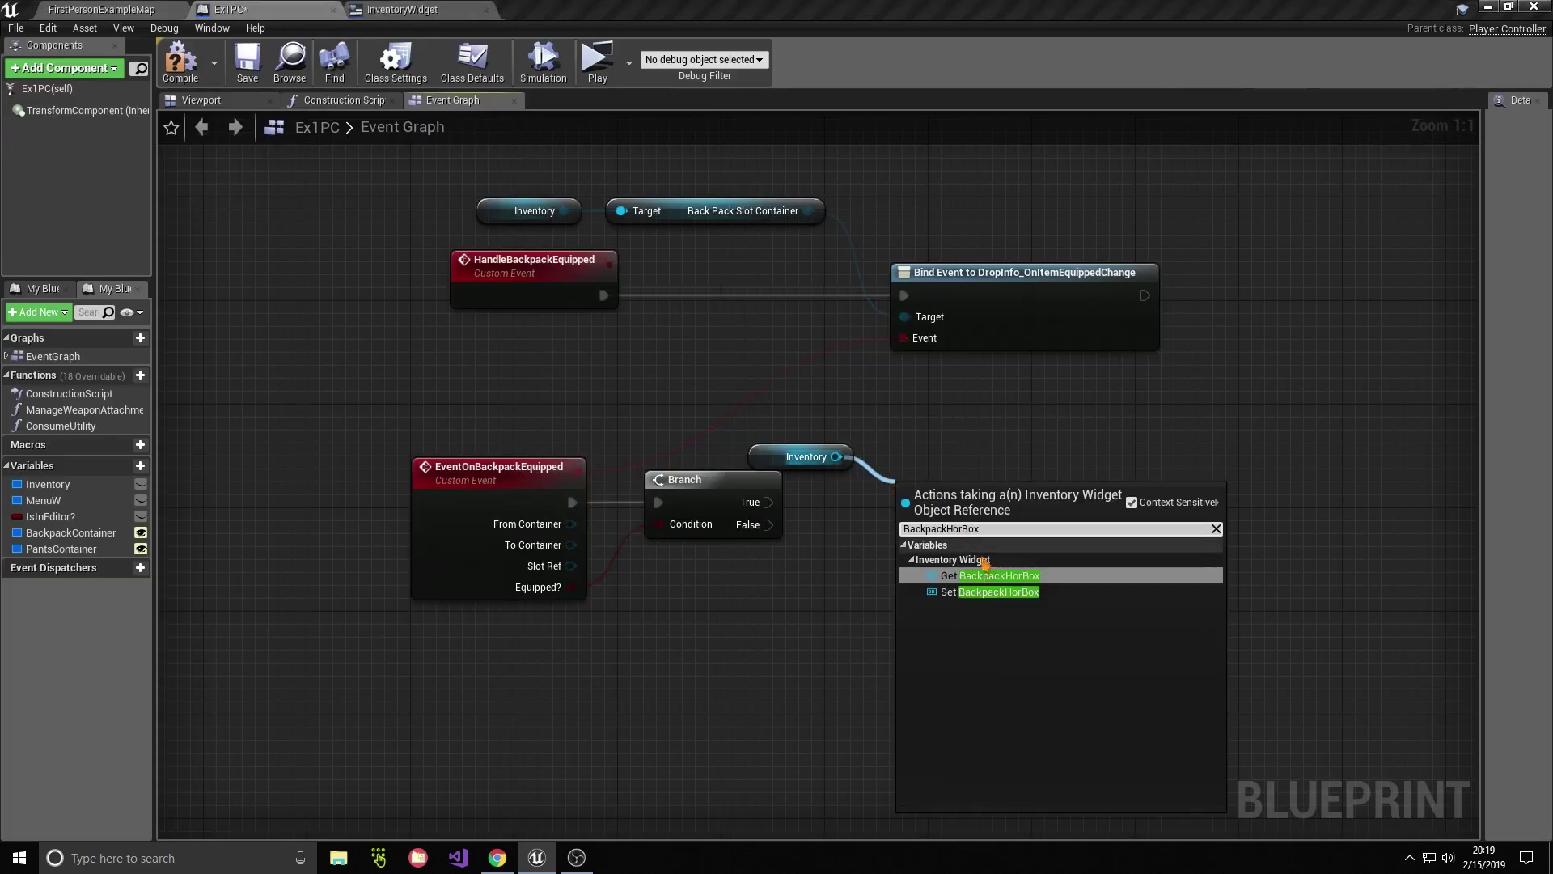
{"action": "left_click", "coordinate": [973, 496]}
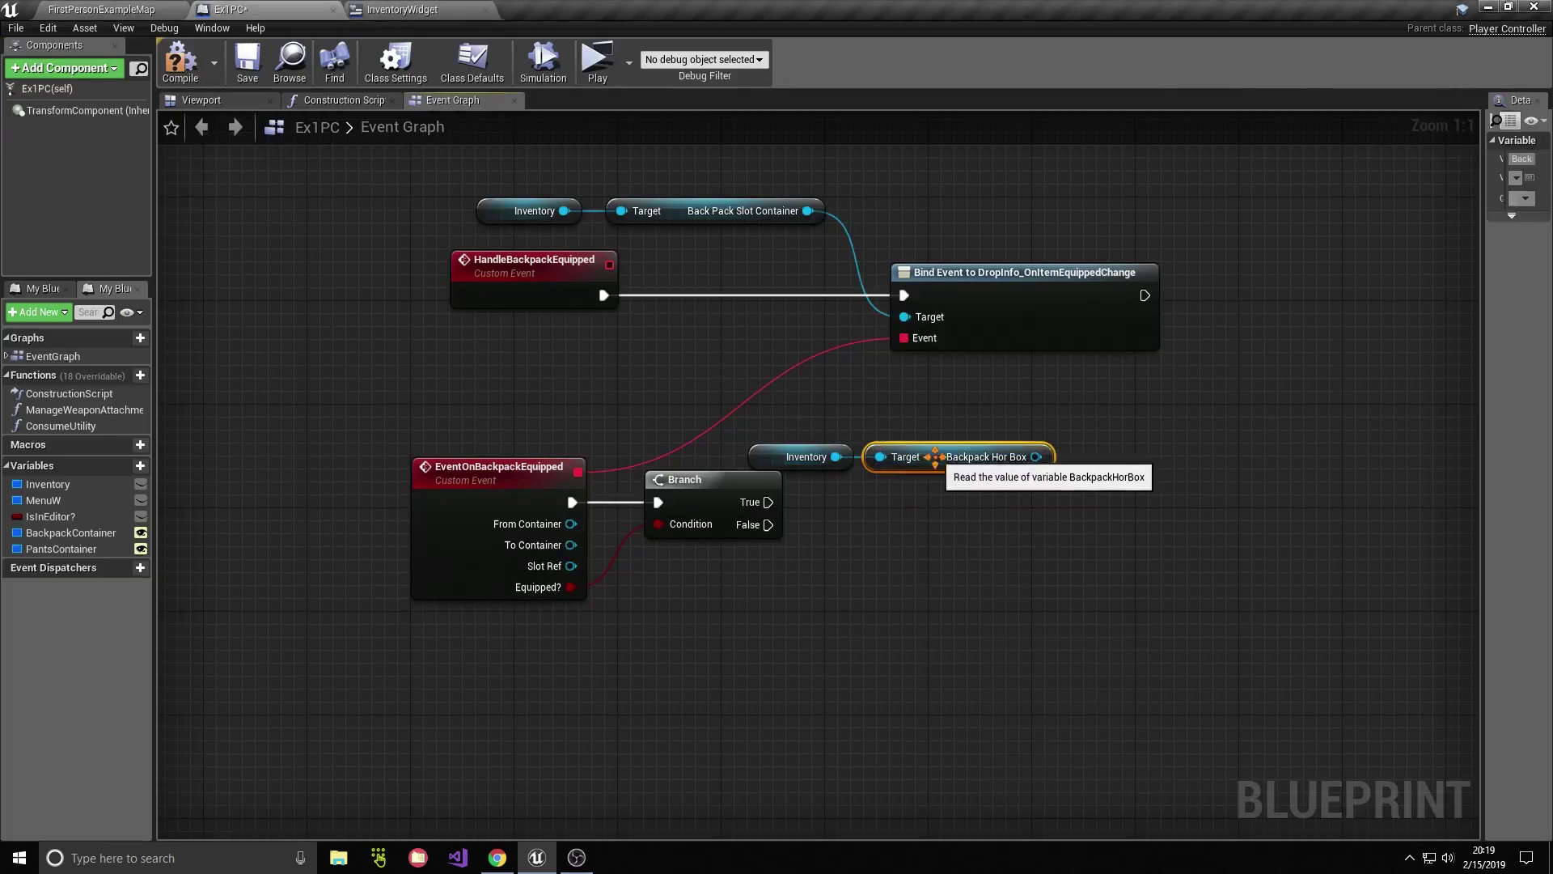
{"action": "left_click_drag", "start_coordinate": [973, 497], "coordinate": [934, 458]}
Step: Add Add Child to Horizontal Box on Backpack Hor Box, driven by Branch True, and arrange the nodes
{"action": "left_click_drag", "start_coordinate": [1036, 457], "coordinate": [1064, 505]}
{"action": "type", "text": "add chi"}
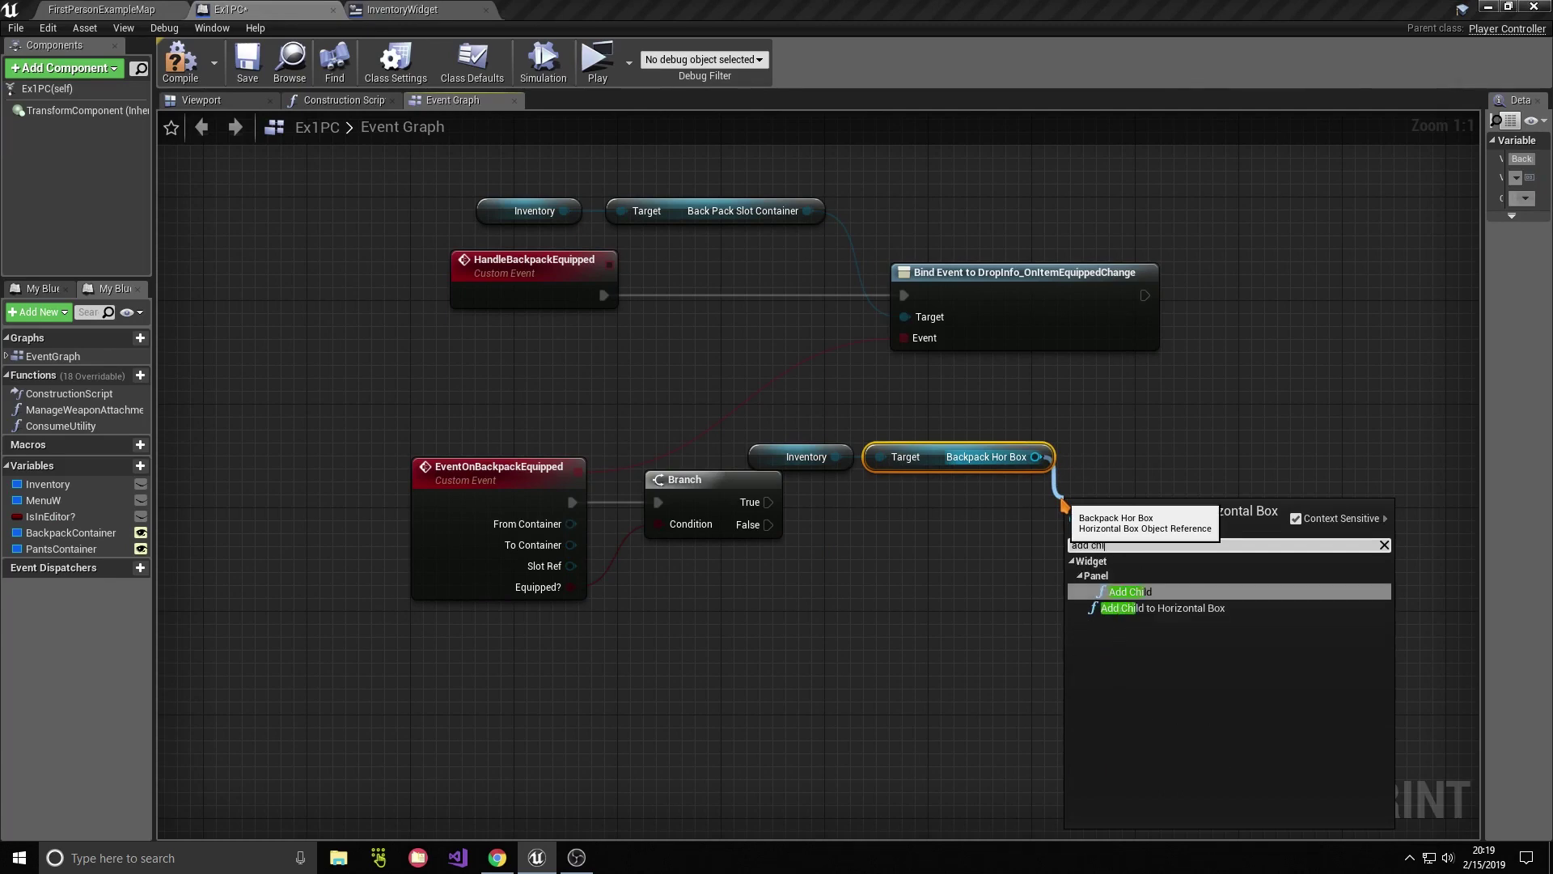
{"action": "key", "text": "Down"}
{"action": "key", "text": "Return"}
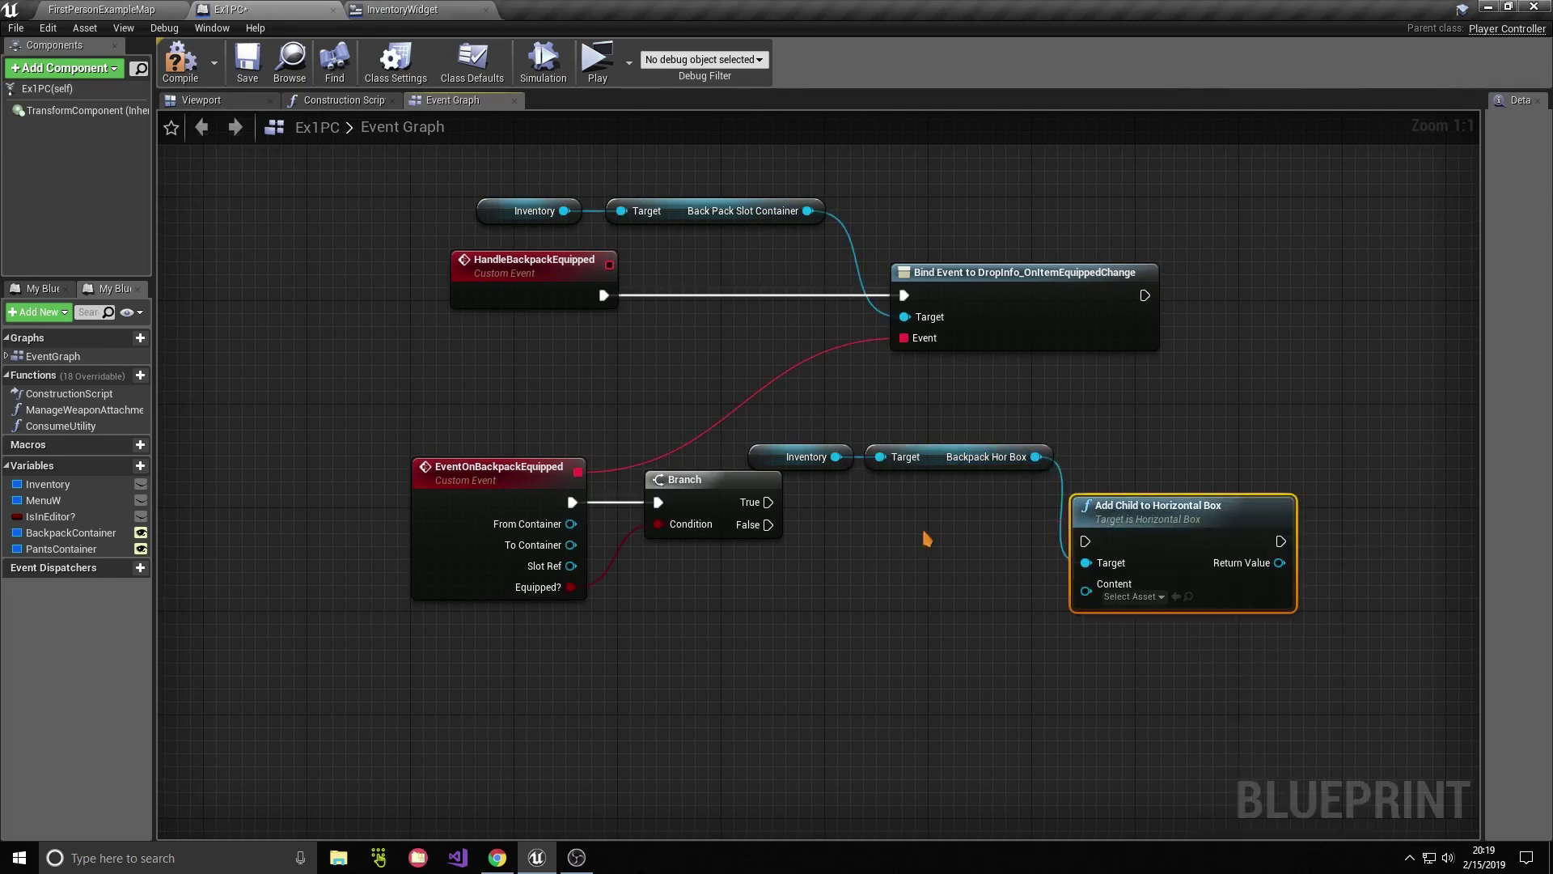
{"action": "left_click_drag", "start_coordinate": [766, 502], "coordinate": [1085, 541]}
{"action": "left_click_drag", "start_coordinate": [1184, 538], "coordinate": [1236, 500]}
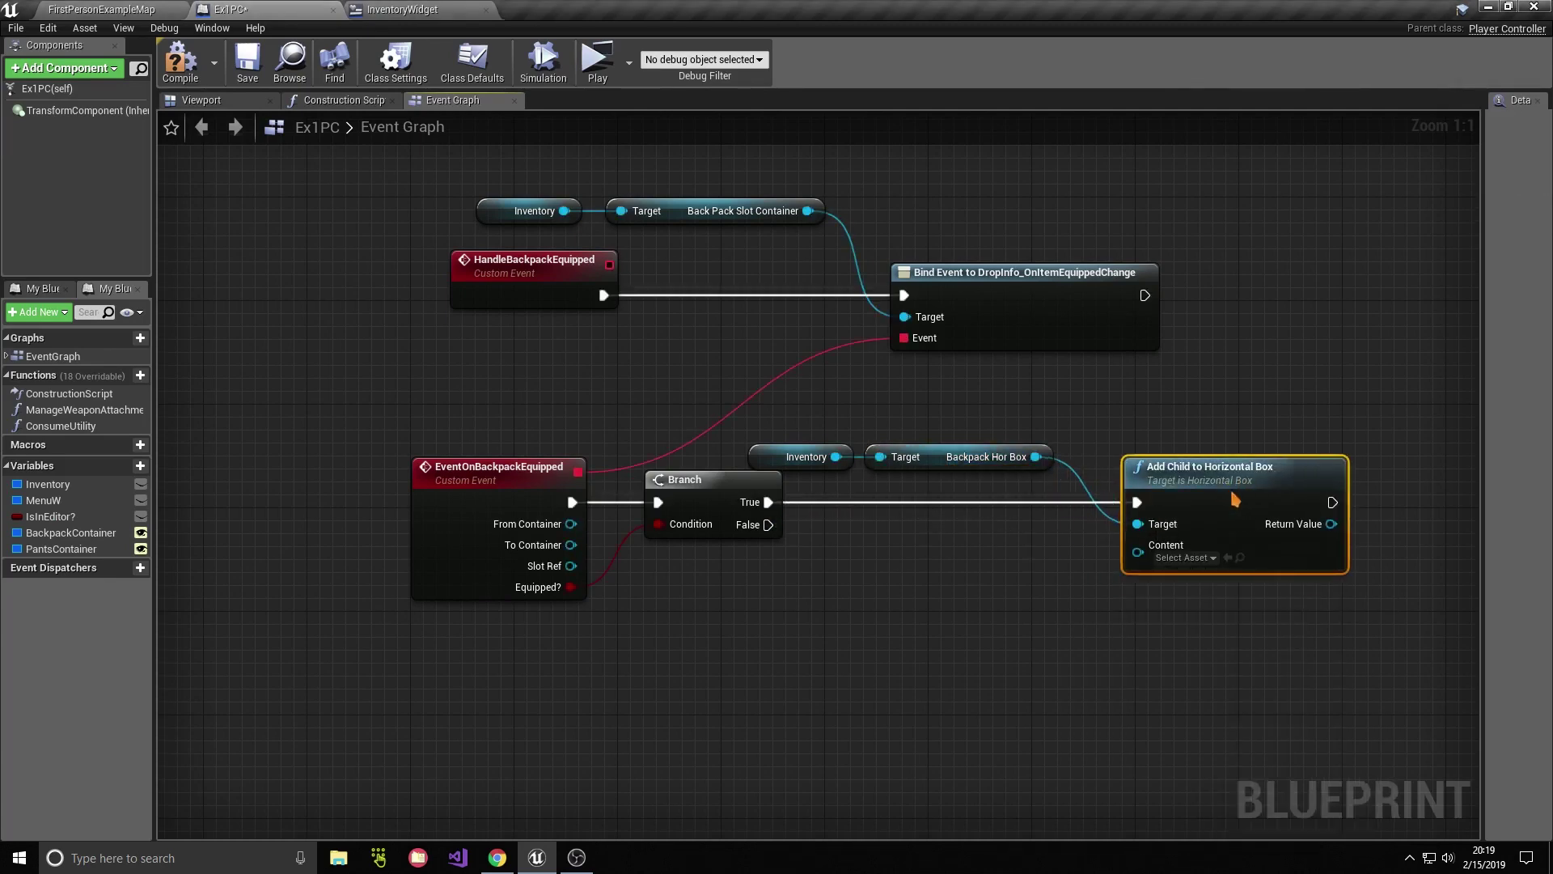
{"action": "mouse_move", "coordinate": [807, 438]}
{"action": "left_mouse_down"}
{"action": "mouse_move", "coordinate": [988, 462]}
{"action": "mouse_move", "coordinate": [989, 424]}
{"action": "left_mouse_up"}
{"action": "left_click", "coordinate": [1304, 469]}
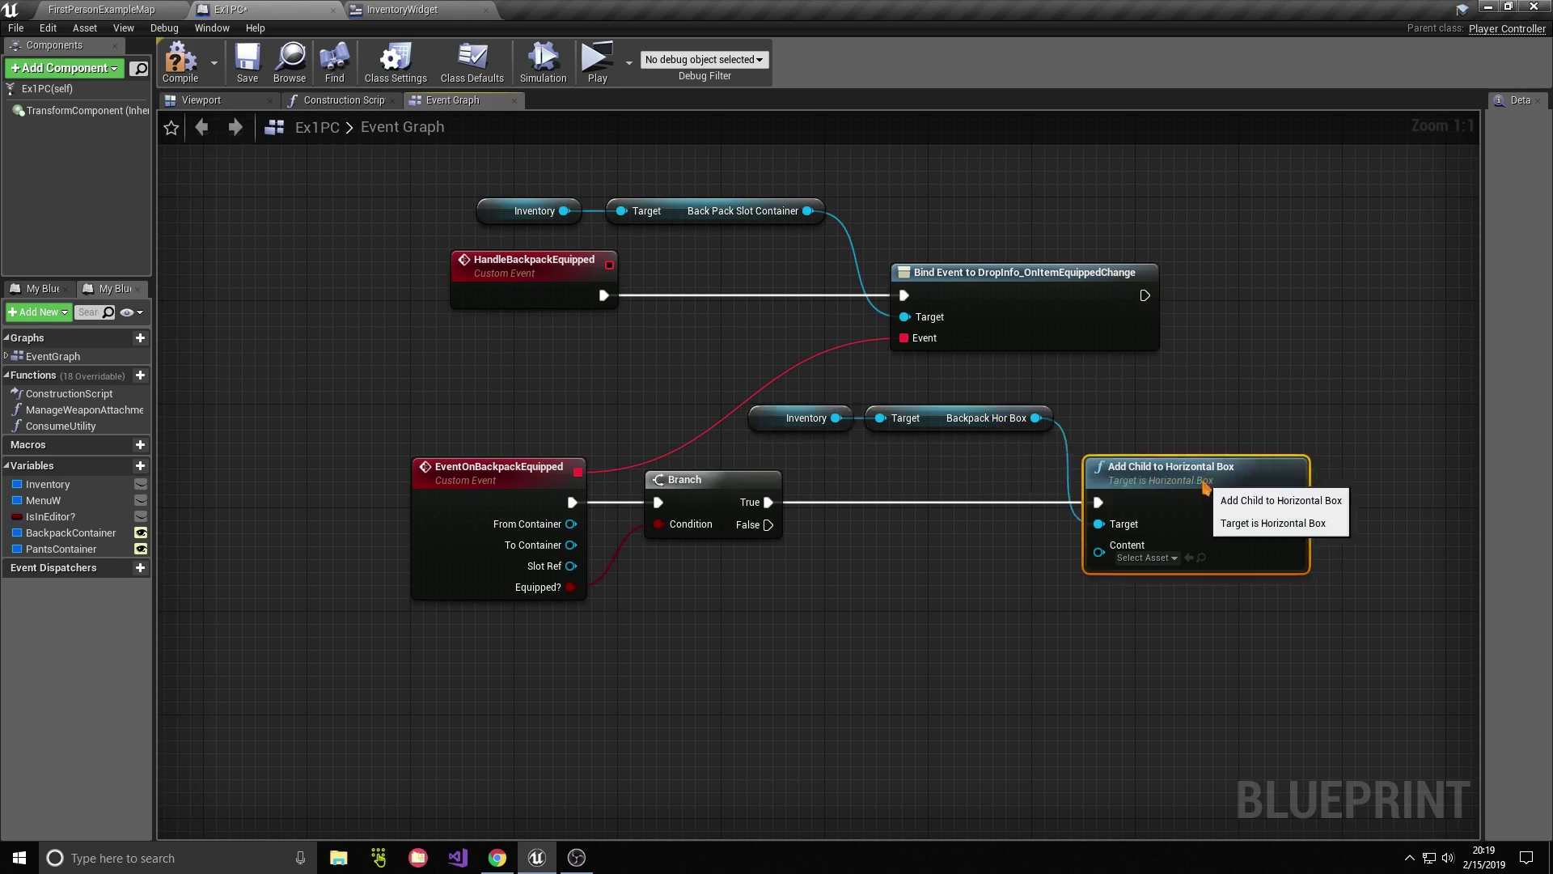
{"action": "left_click_drag", "start_coordinate": [1304, 469], "coordinate": [1265, 470]}
{"action": "left_click", "coordinate": [630, 561]}
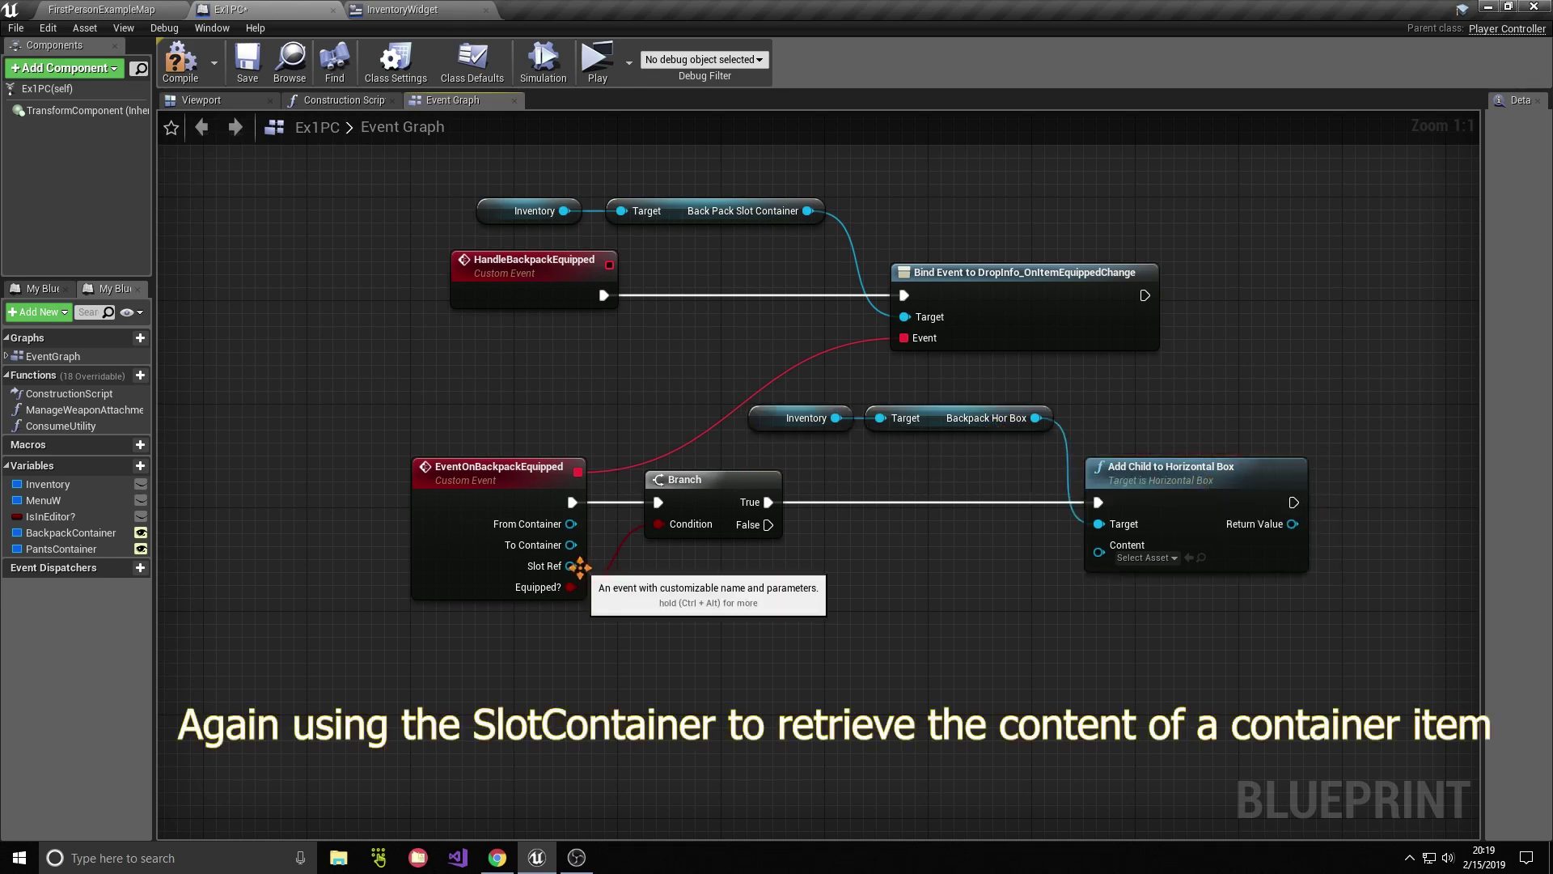
Step: Feed the slot reference's Slot Container into Add Child's Content
{"action": "left_click_drag", "start_coordinate": [571, 565], "coordinate": [789, 620]}
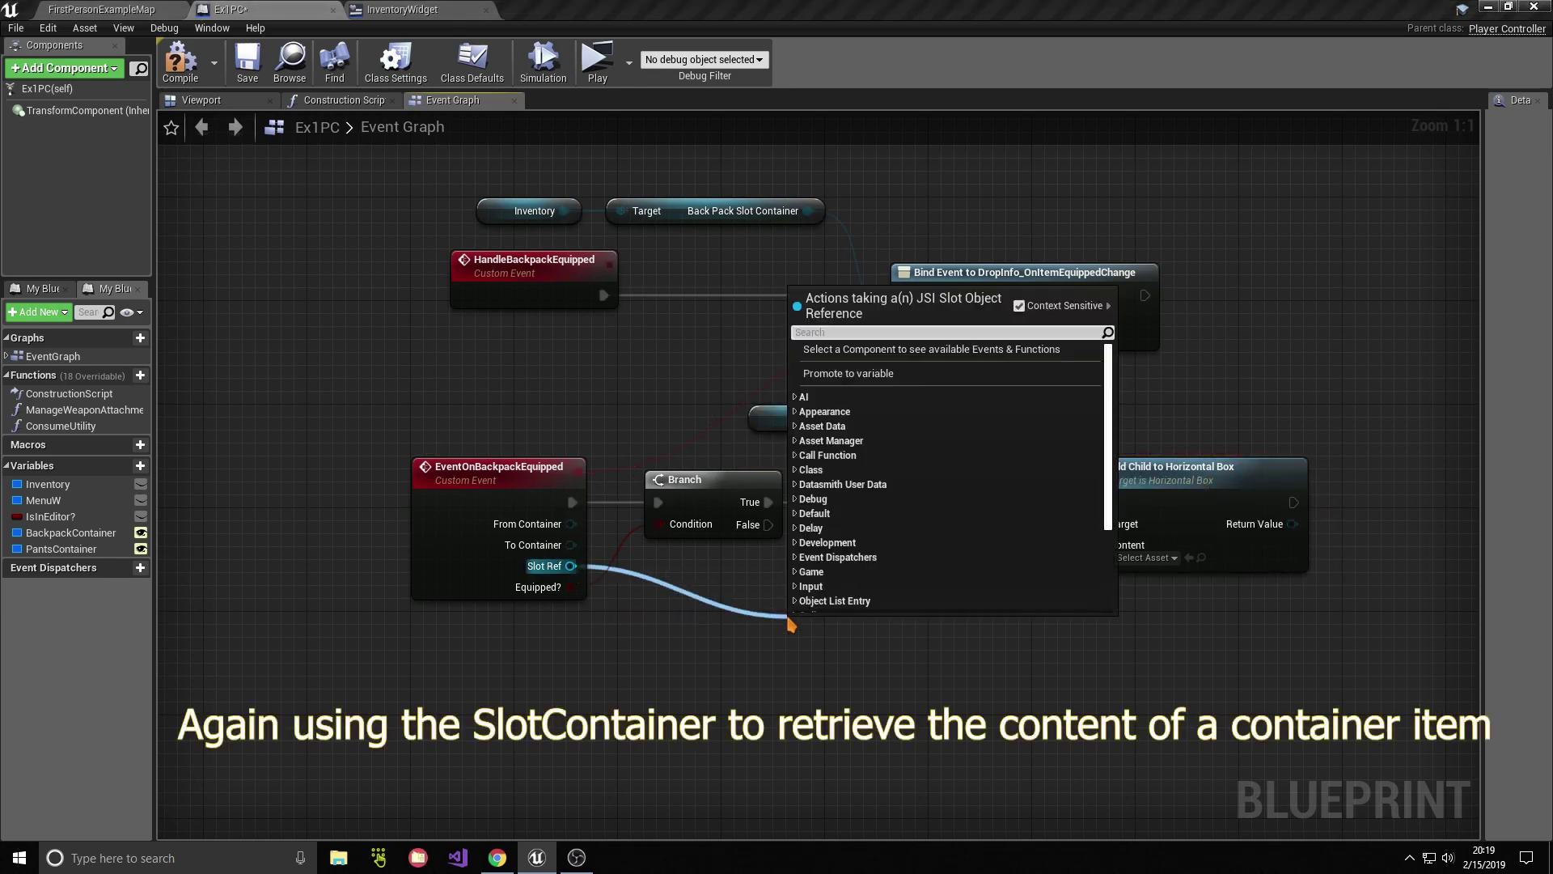
{"action": "type", "text": "slot container"}
{"action": "key", "text": "Return"}
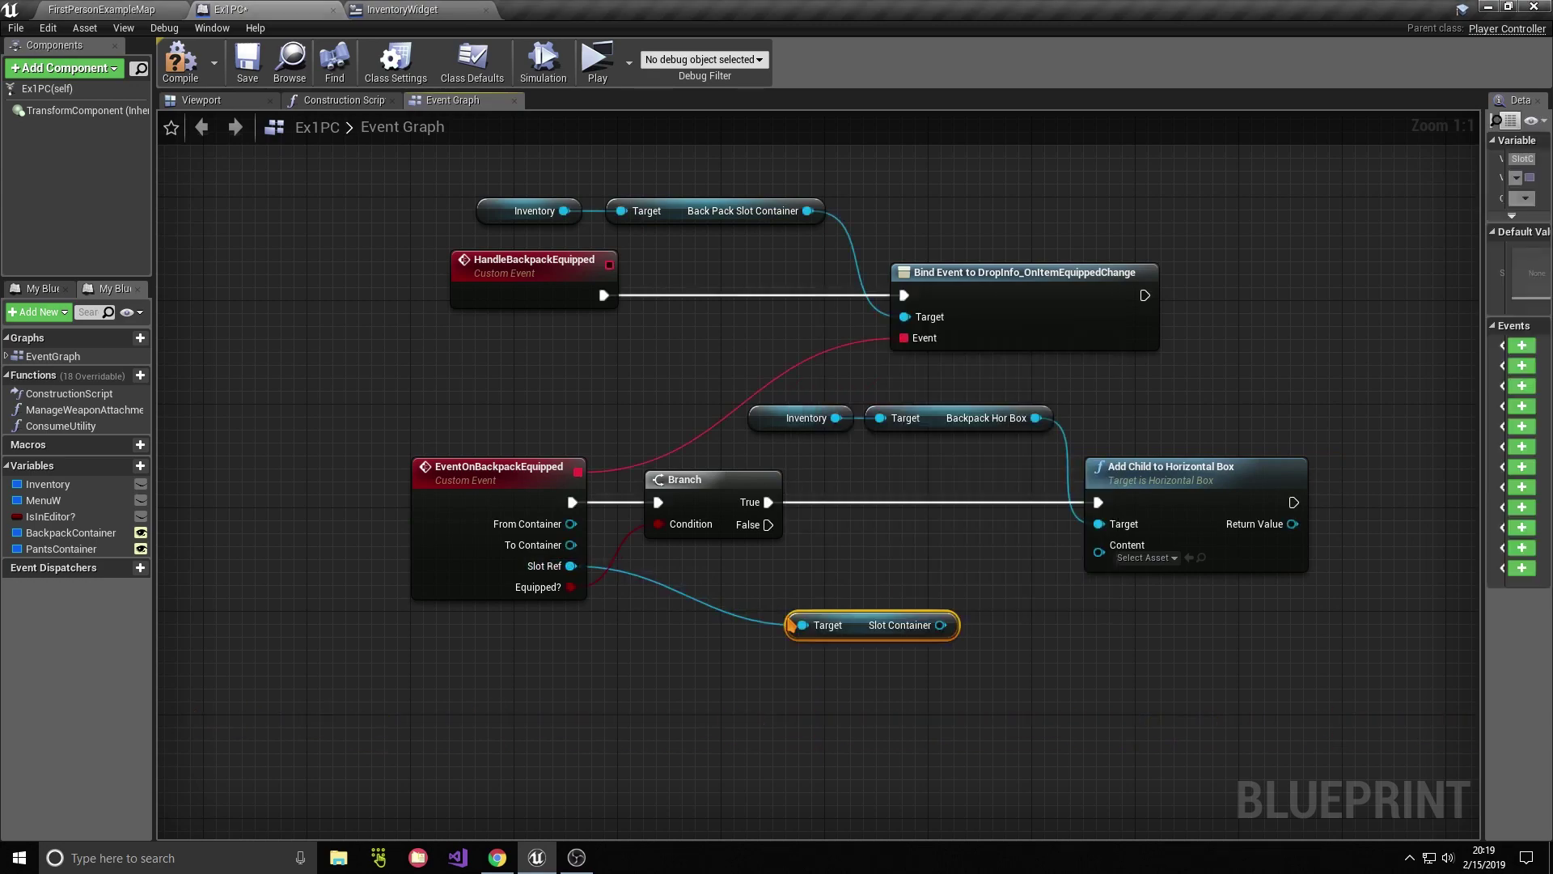
{"action": "mouse_move", "coordinate": [853, 627]}
{"action": "left_mouse_down"}
{"action": "mouse_move", "coordinate": [866, 562]}
{"action": "mouse_move", "coordinate": [1099, 545]}
{"action": "left_mouse_up"}
Step: Call Handle Backpack Equipped right after the Bind Event to OnSlotMouseButtonDown
{"action": "scroll", "coordinate": [781, 473], "scroll_direction": "up", "scroll_amount": 4}
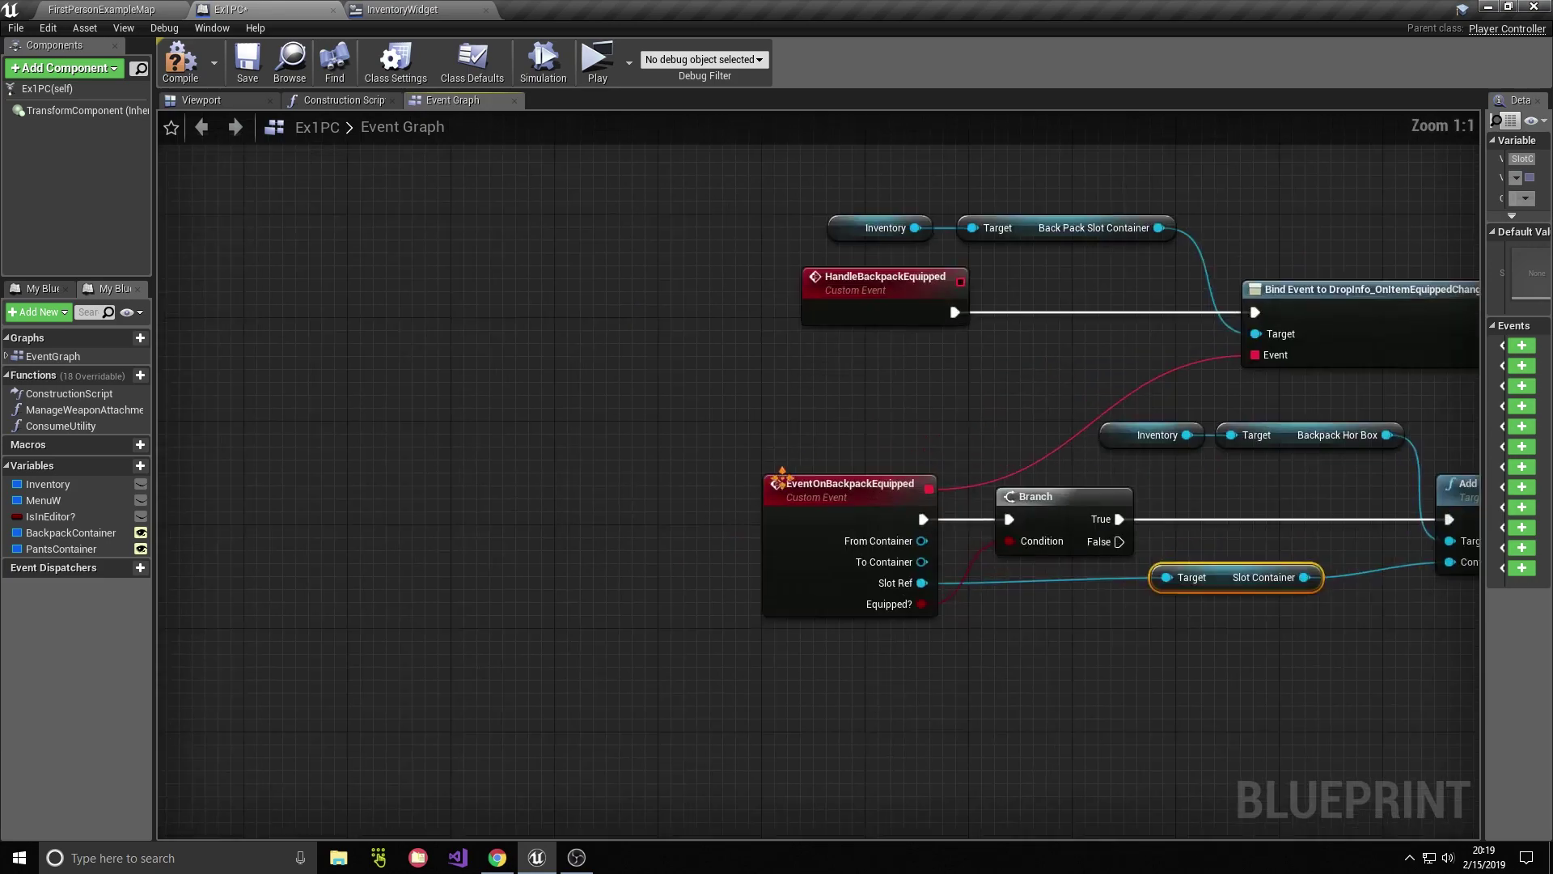
{"action": "left_click", "coordinate": [831, 298]}
{"action": "scroll", "coordinate": [830, 298], "scroll_direction": "down", "scroll_amount": 6}
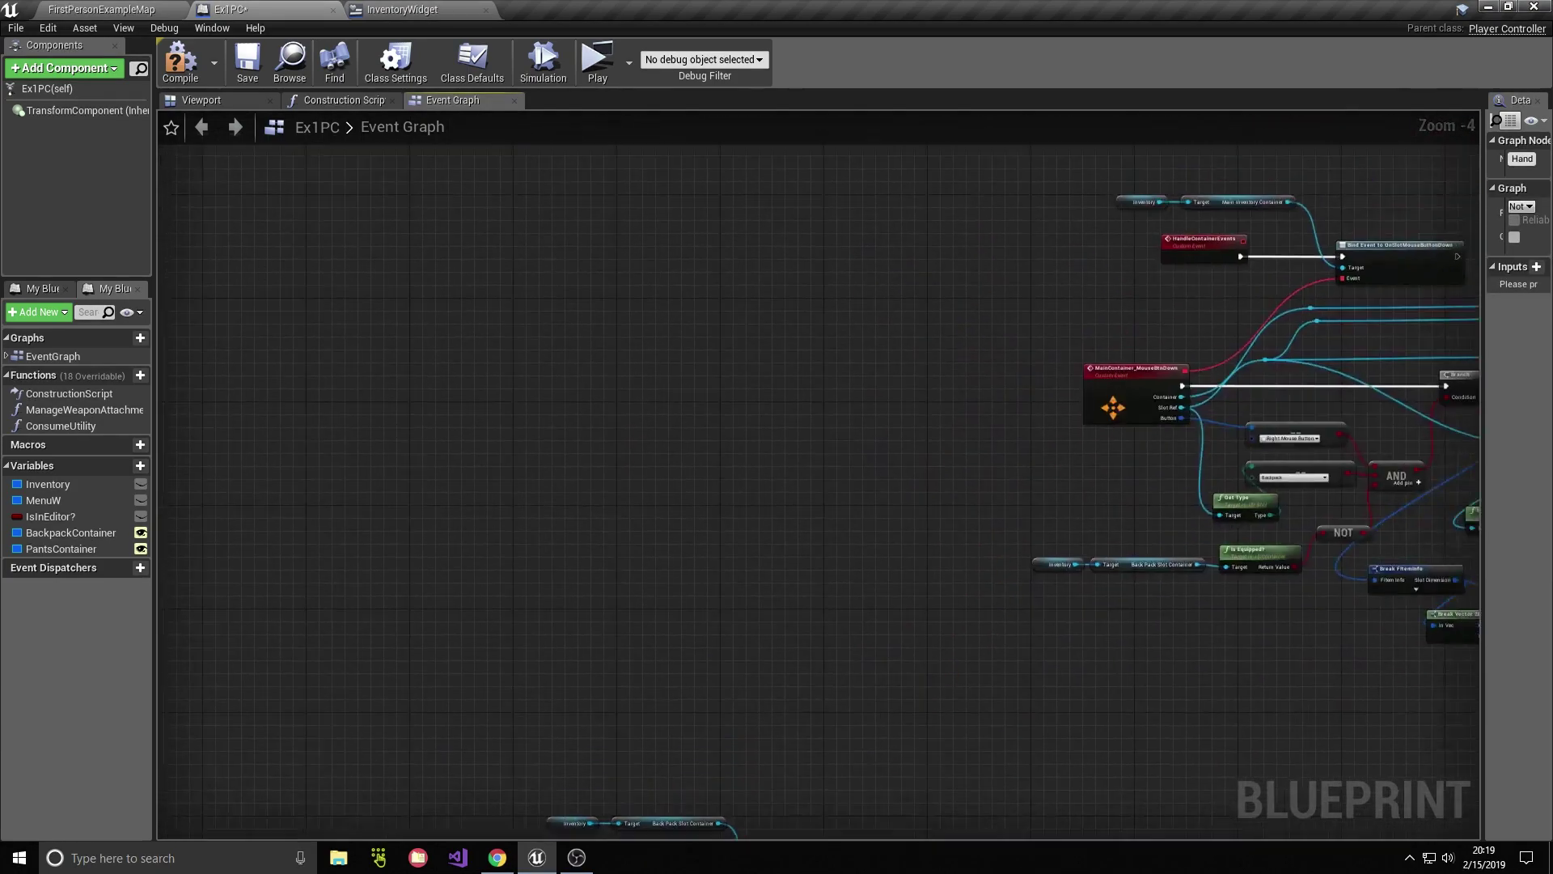
{"action": "right_click_drag", "start_coordinate": [836, 512], "coordinate": [936, 346]}
{"action": "scroll", "coordinate": [1165, 436], "scroll_direction": "up", "scroll_amount": 5}
{"action": "right_click_drag", "start_coordinate": [1165, 437], "coordinate": [1017, 451]}
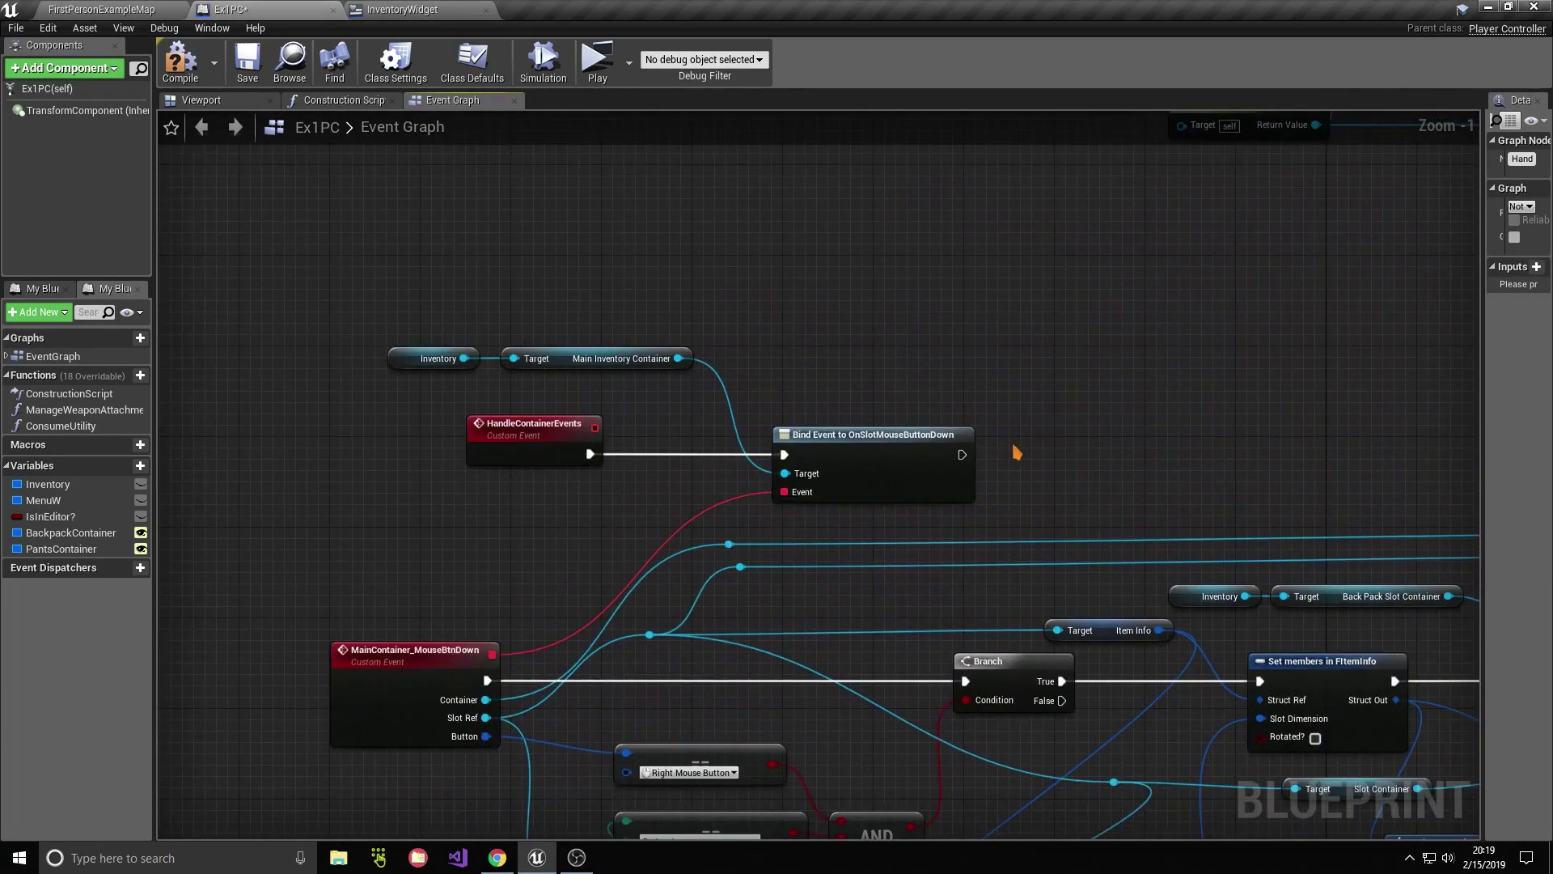
{"action": "right_click", "coordinate": [1027, 457]}
{"action": "type", "text": "handle backpa"}
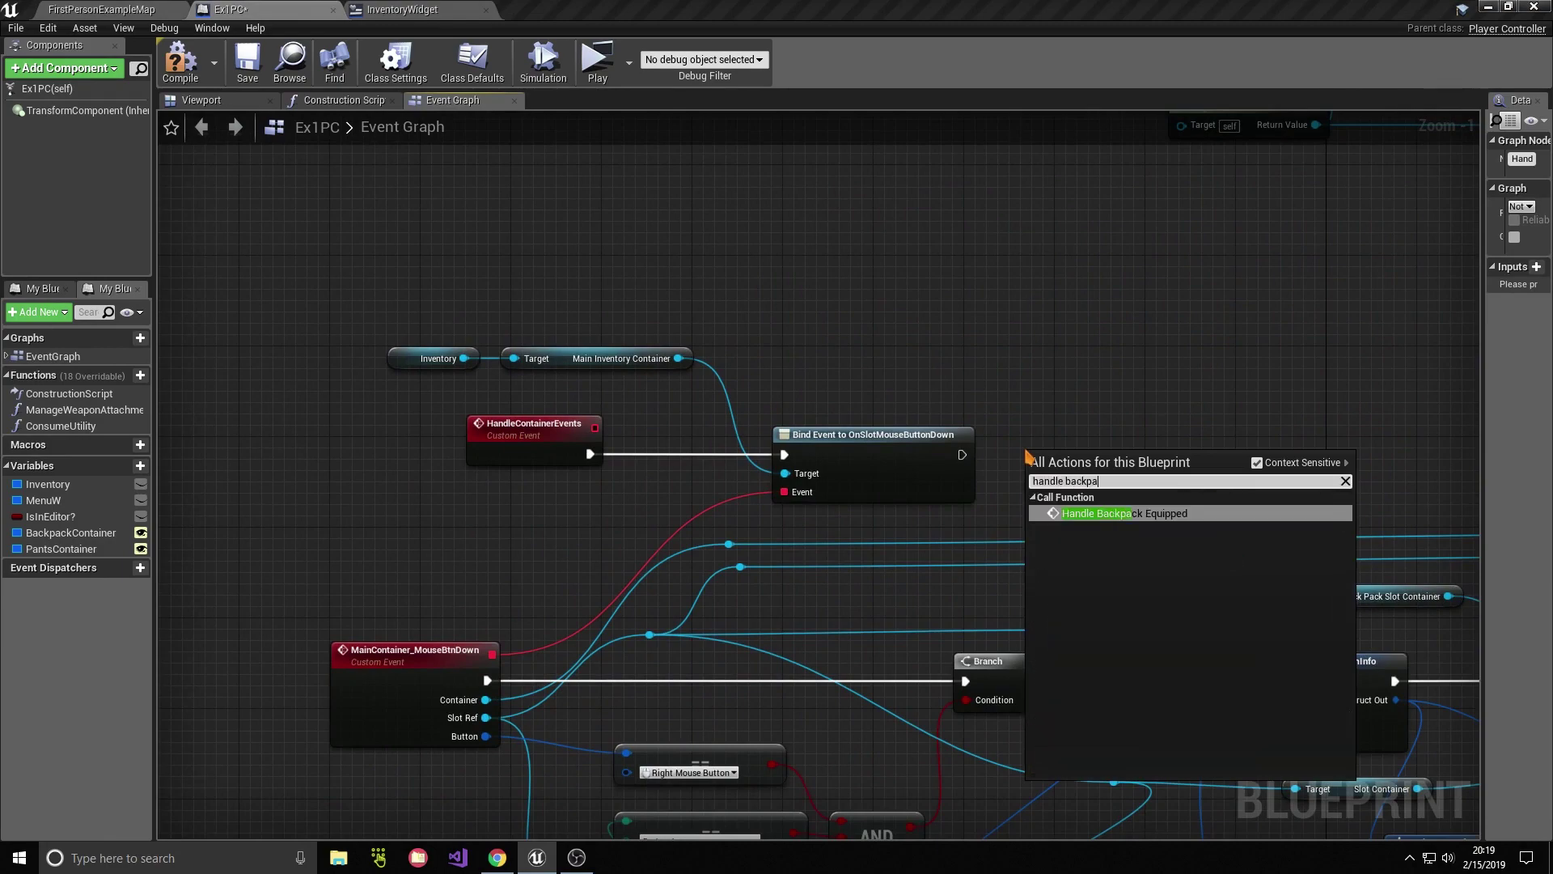
{"action": "key", "text": "Return"}
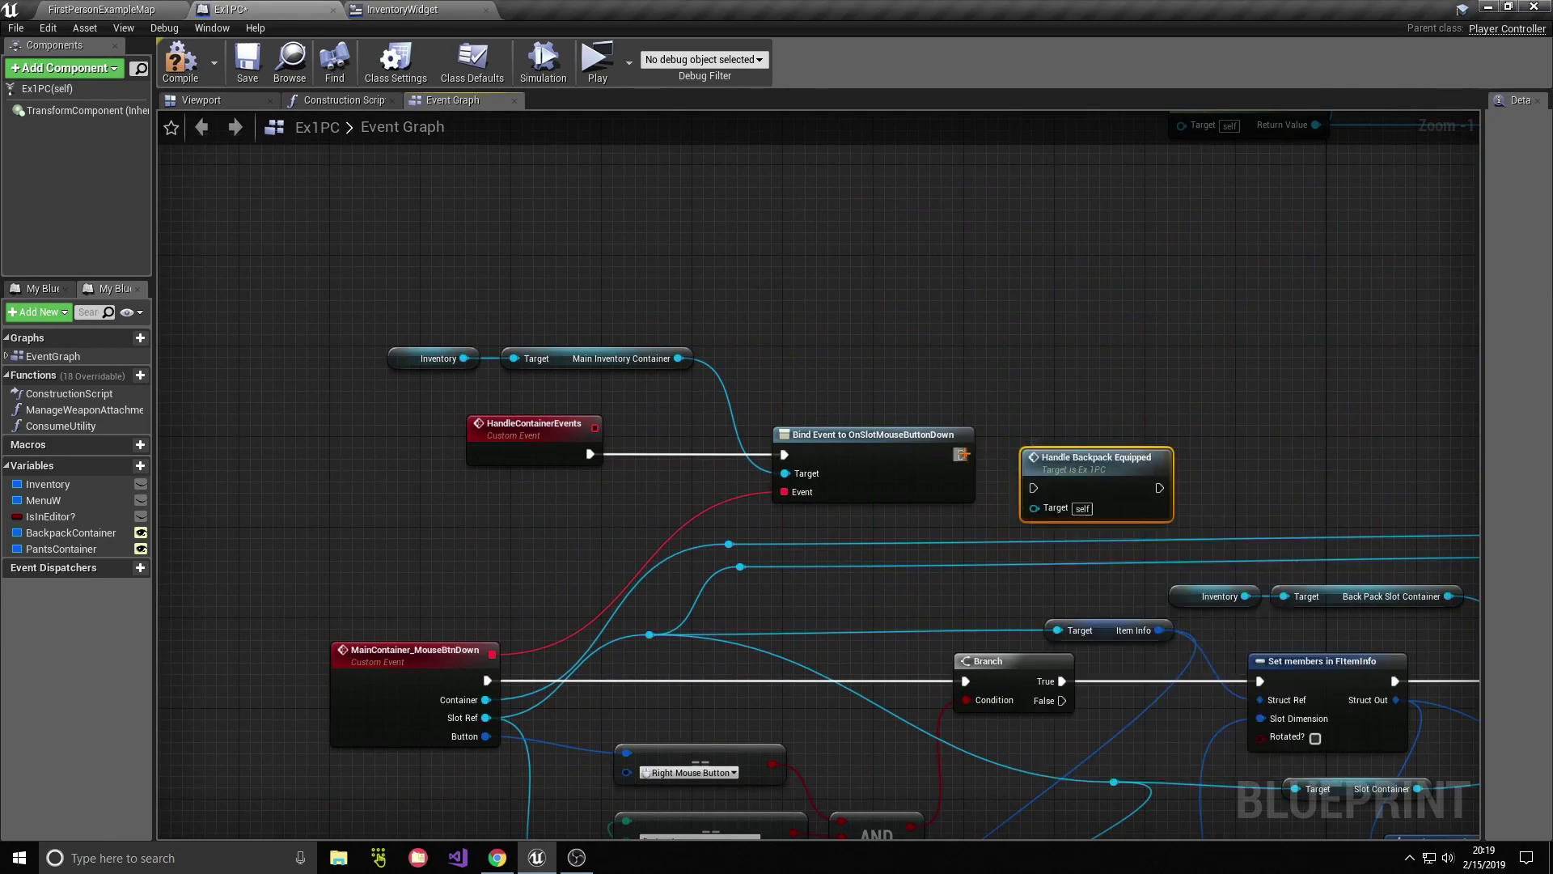
{"action": "left_click_drag", "start_coordinate": [961, 453], "coordinate": [1034, 487]}
{"action": "left_click_drag", "start_coordinate": [1116, 459], "coordinate": [1082, 424]}
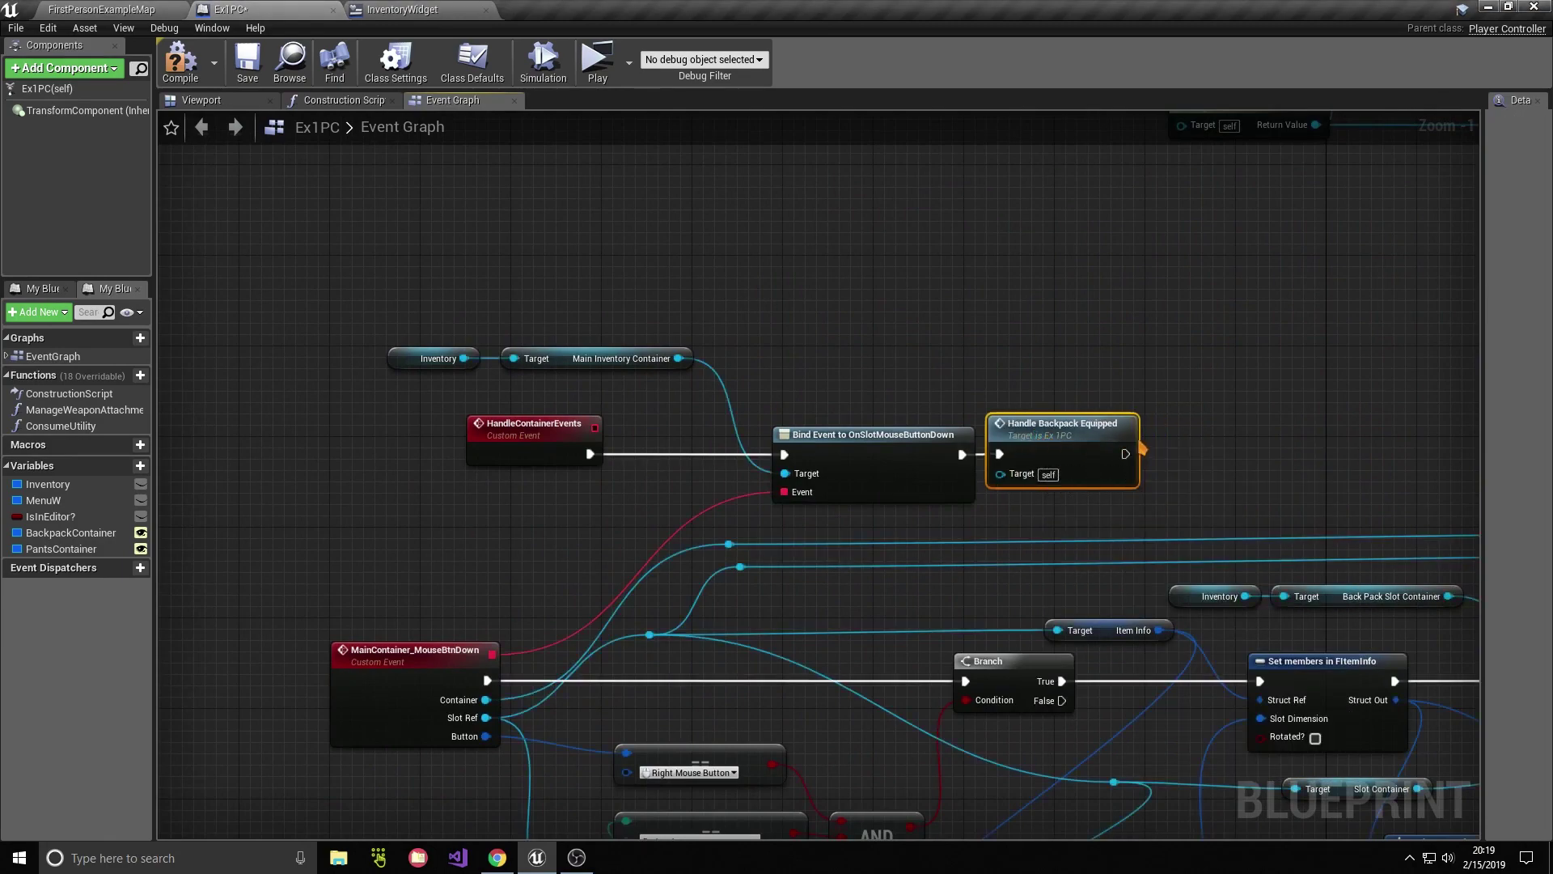
{"action": "double_click", "coordinate": [1015, 425]}
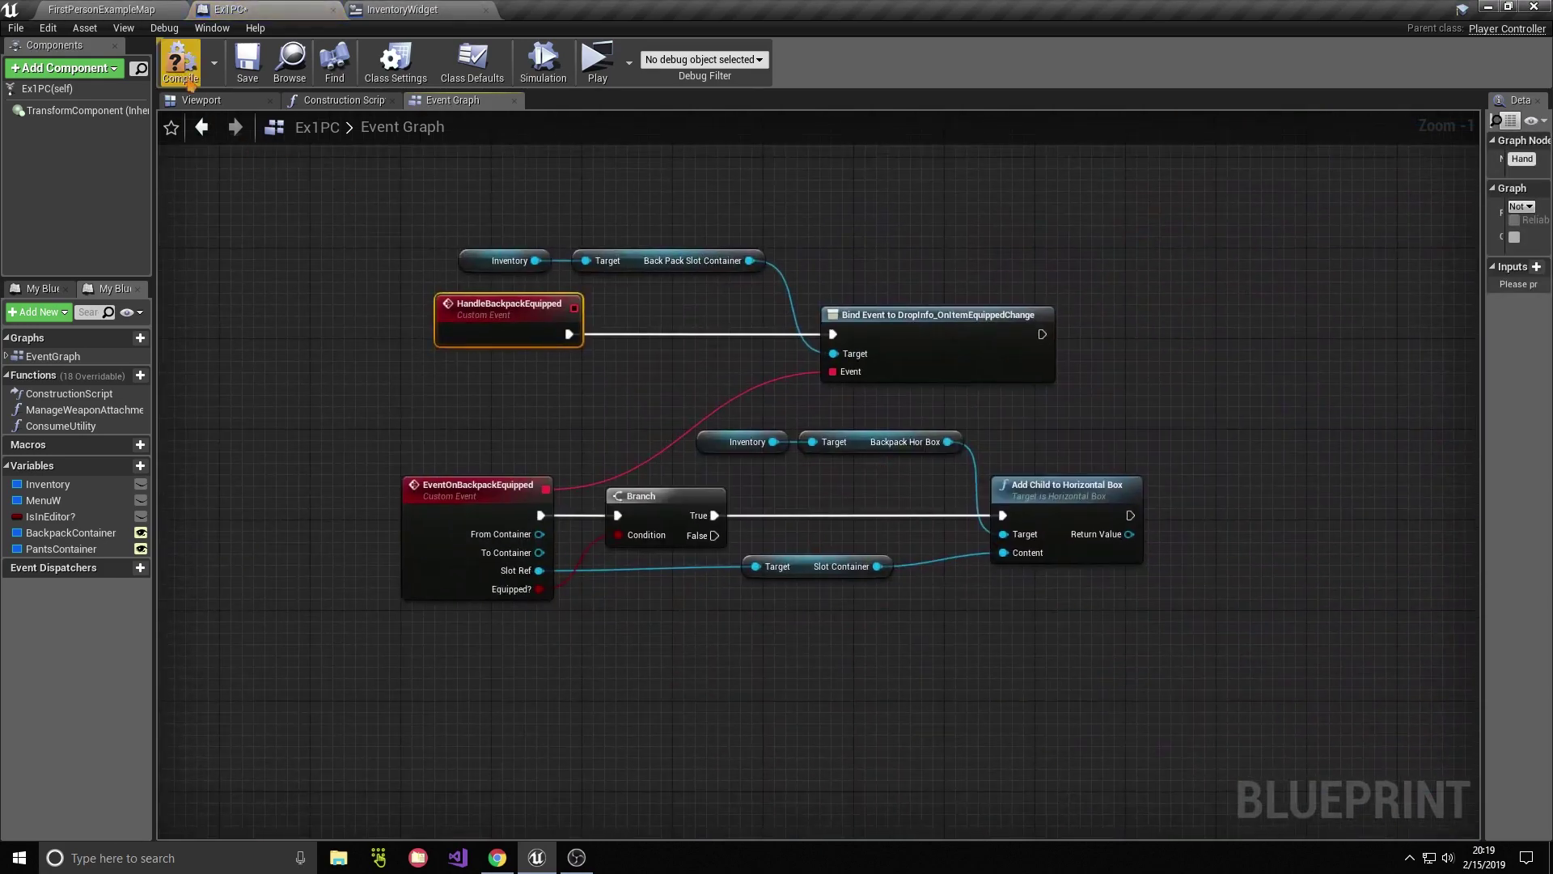
Step: Compile Ex1PC, close the game preview, and check BackpackHorBox and BackpackBorder in InventoryWidget
{"action": "left_click", "coordinate": [189, 81]}
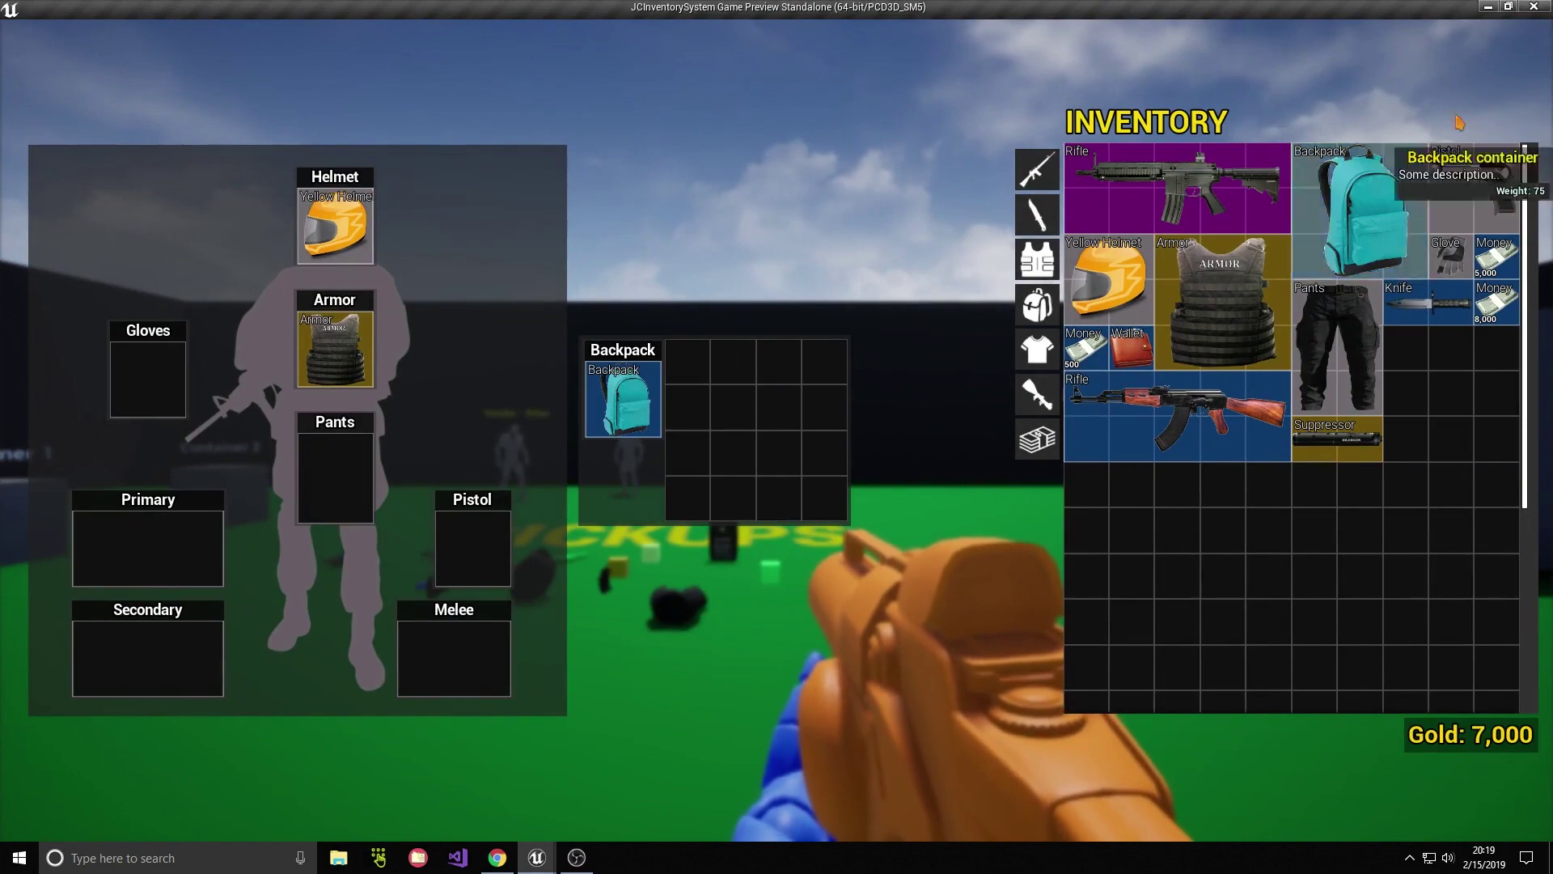
{"action": "key", "text": "Escape"}
{"action": "left_click", "coordinate": [396, 9]}
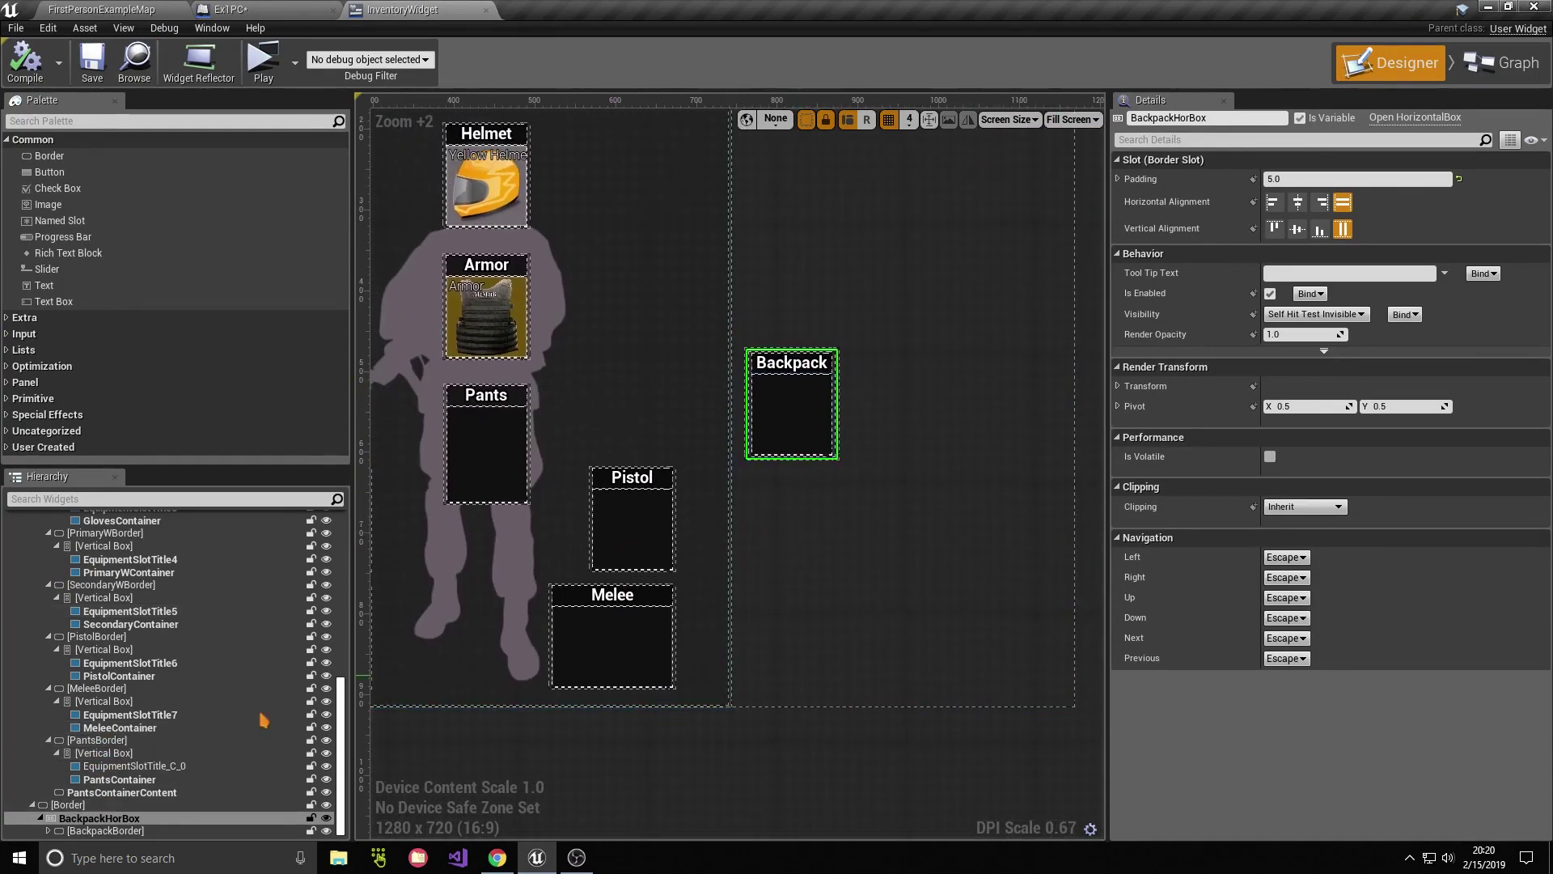
{"action": "left_click", "coordinate": [98, 830]}
{"action": "left_click", "coordinate": [65, 818]}
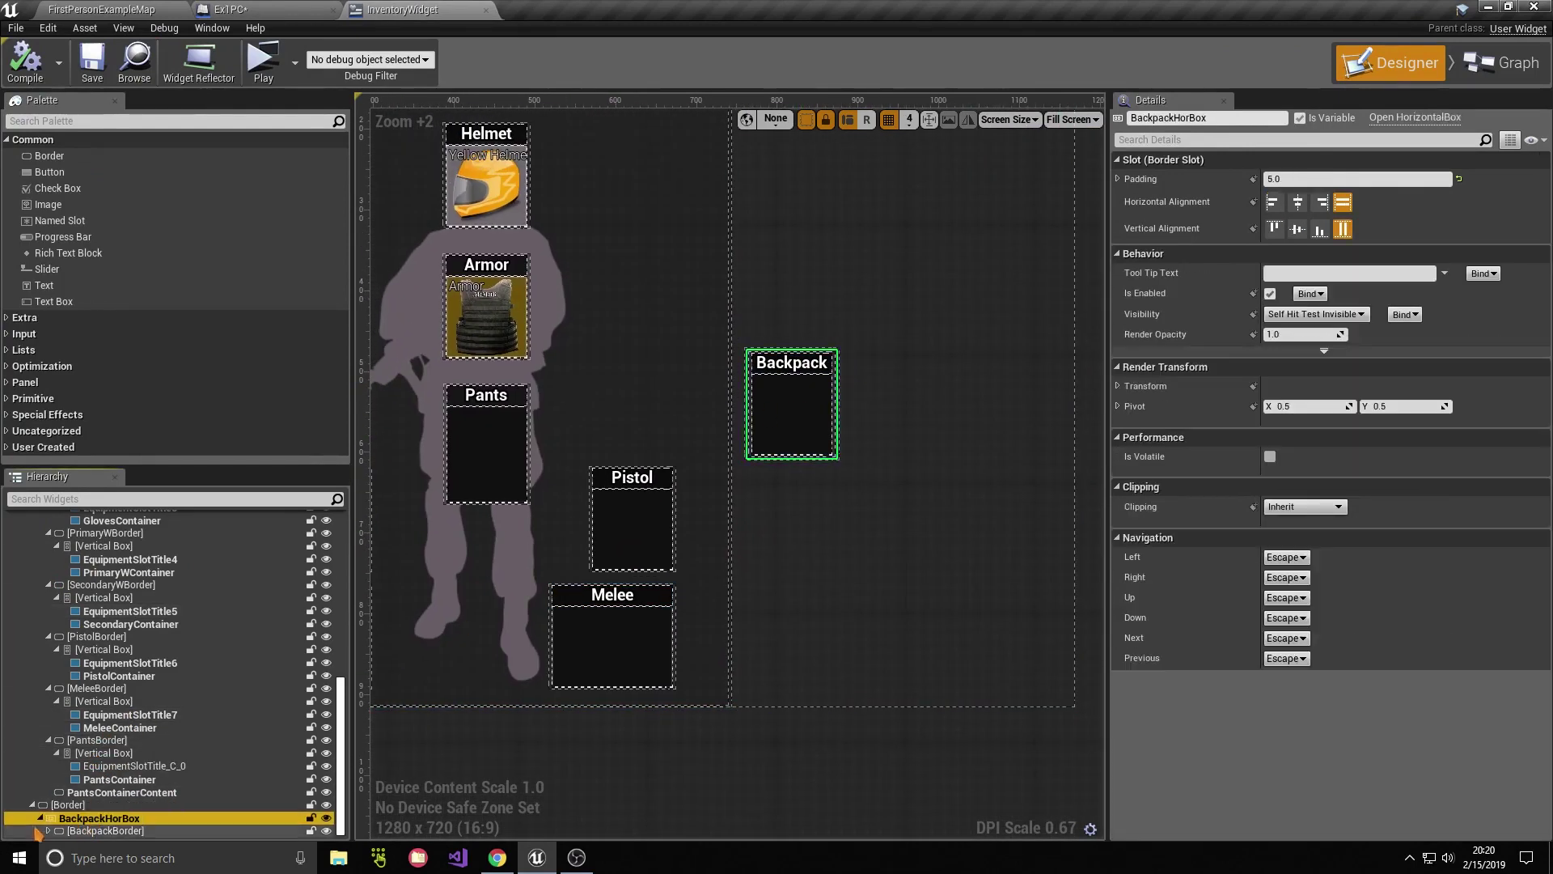
{"action": "left_click", "coordinate": [81, 829]}
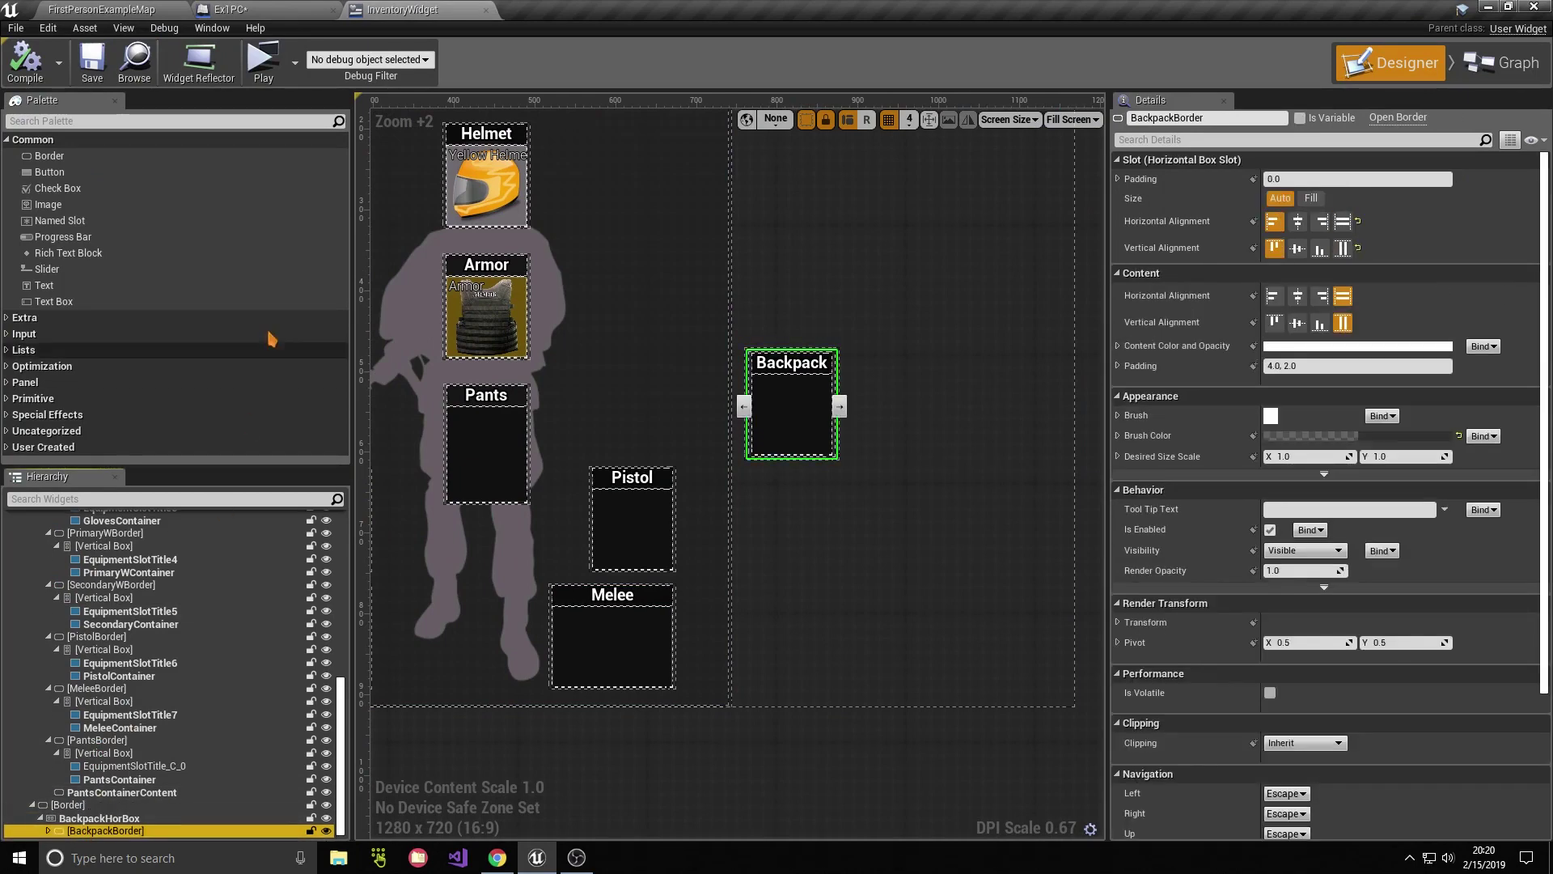
{"action": "left_click", "coordinate": [239, 8]}
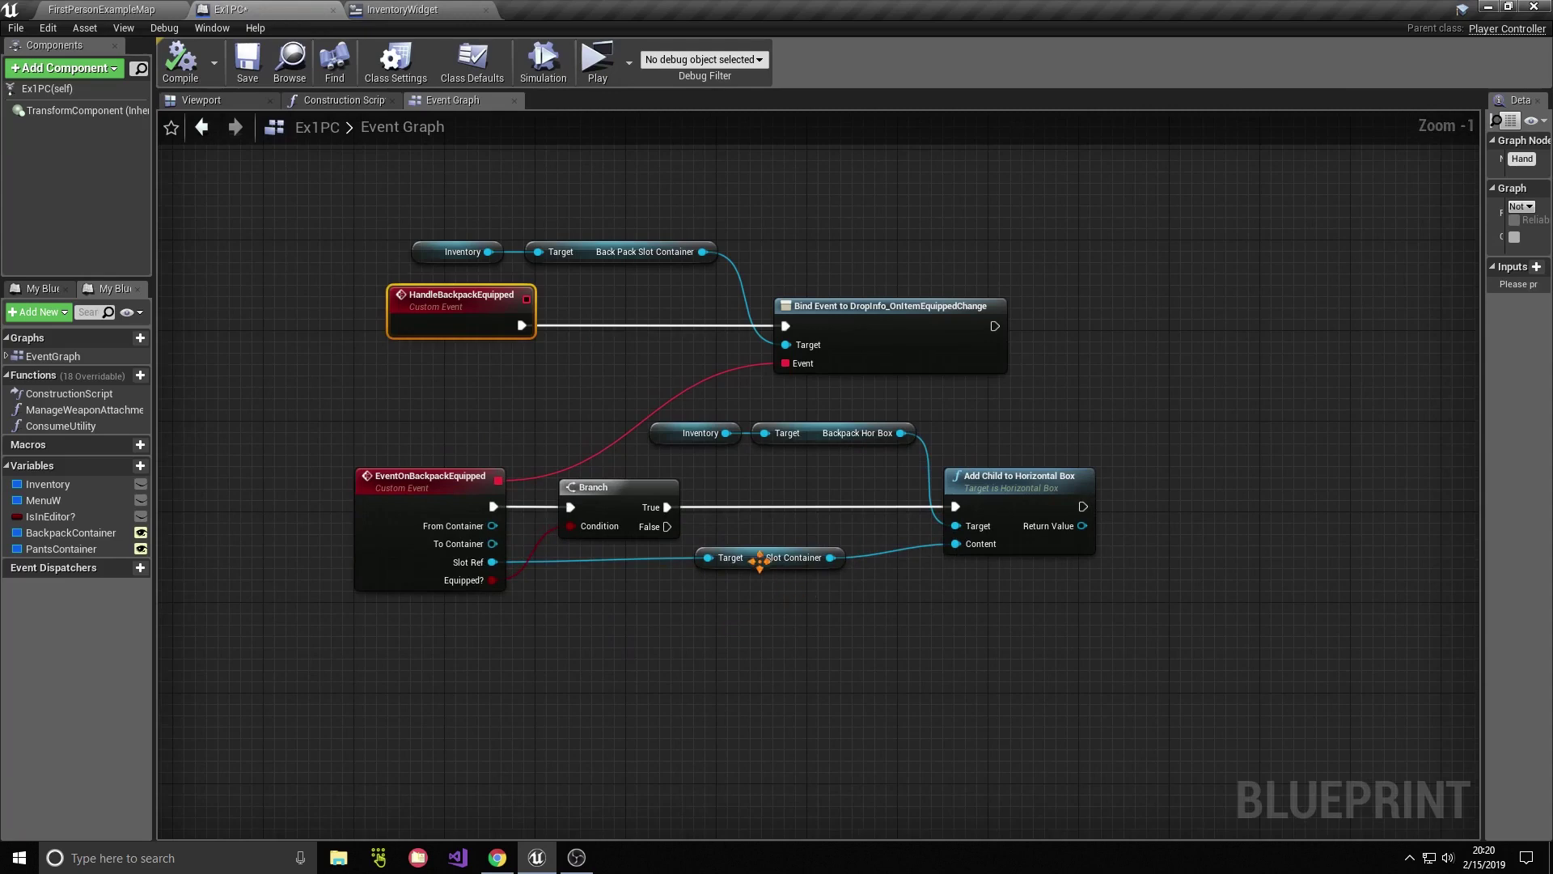
Step: Run Remove Child At index 1 on Backpack Hor Box from Branch False, then tidy the getters
{"action": "left_click_drag", "start_coordinate": [759, 559], "coordinate": [816, 560]}
{"action": "left_click_drag", "start_coordinate": [782, 449], "coordinate": [554, 653]}
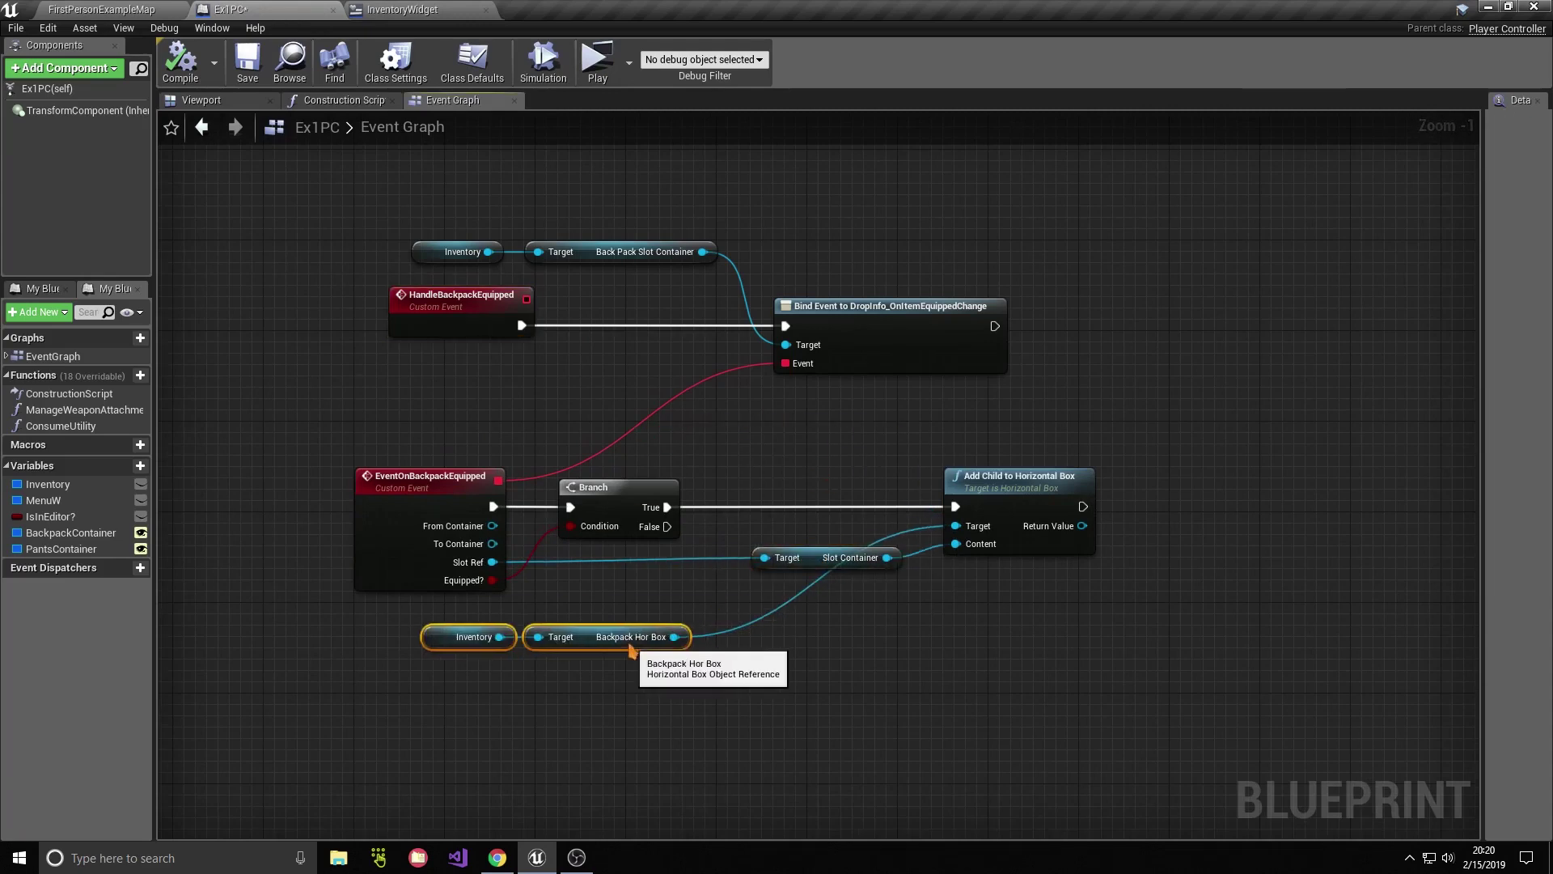
{"action": "left_click_drag", "start_coordinate": [663, 637], "coordinate": [841, 674]}
{"action": "type", "text": "add"}
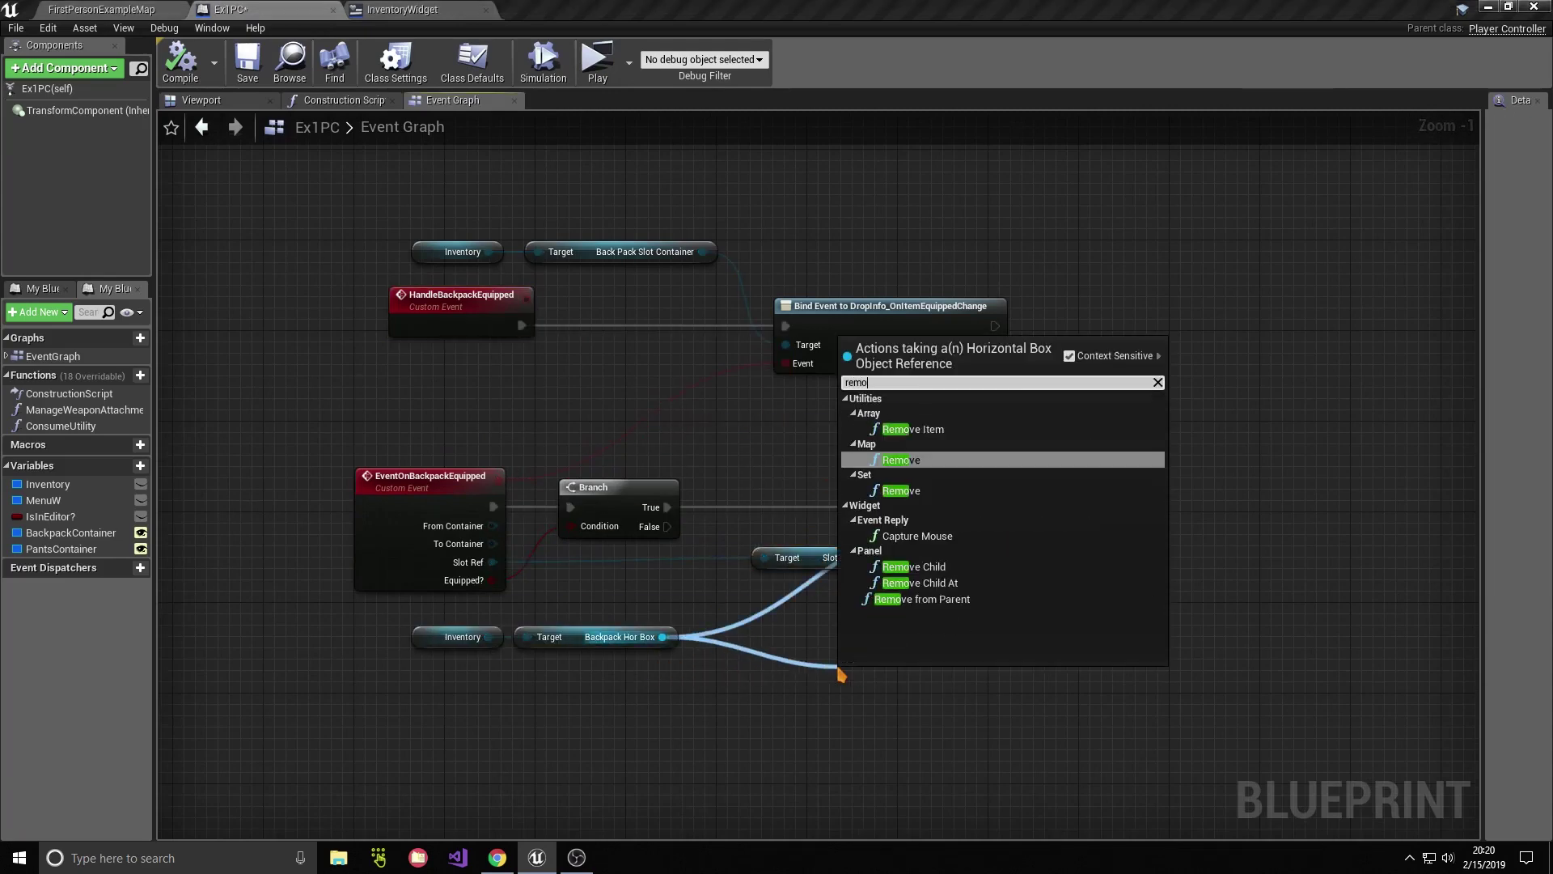
{"action": "key", "text": "Escape"}
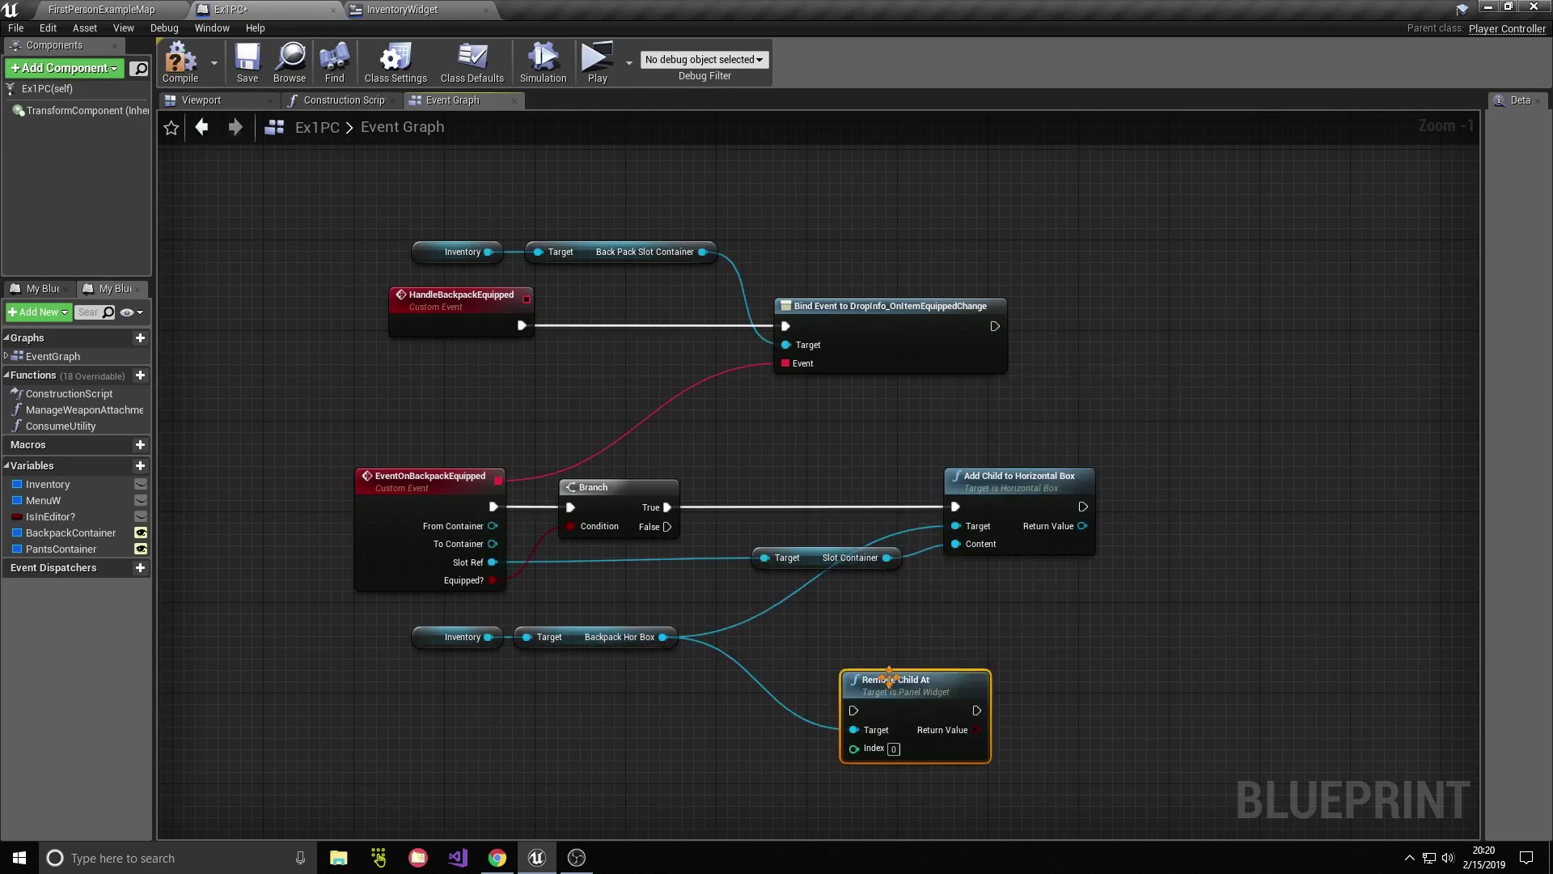
{"action": "left_click_drag", "start_coordinate": [889, 678], "coordinate": [911, 666]}
{"action": "left_click_drag", "start_coordinate": [667, 526], "coordinate": [876, 700]}
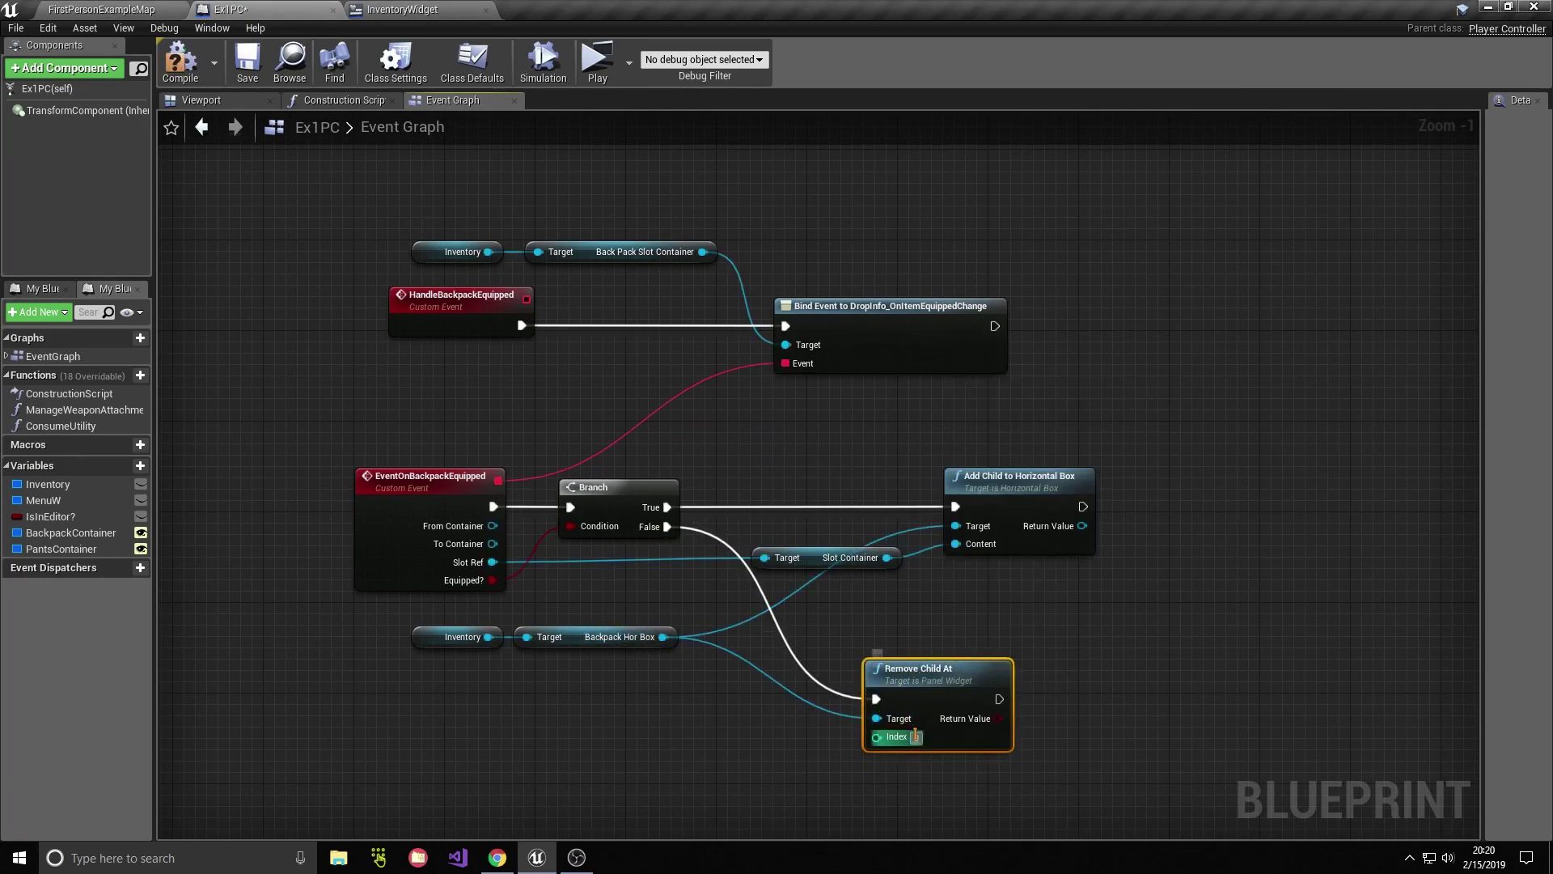
{"action": "left_click_drag", "start_coordinate": [429, 639], "coordinate": [429, 639]}
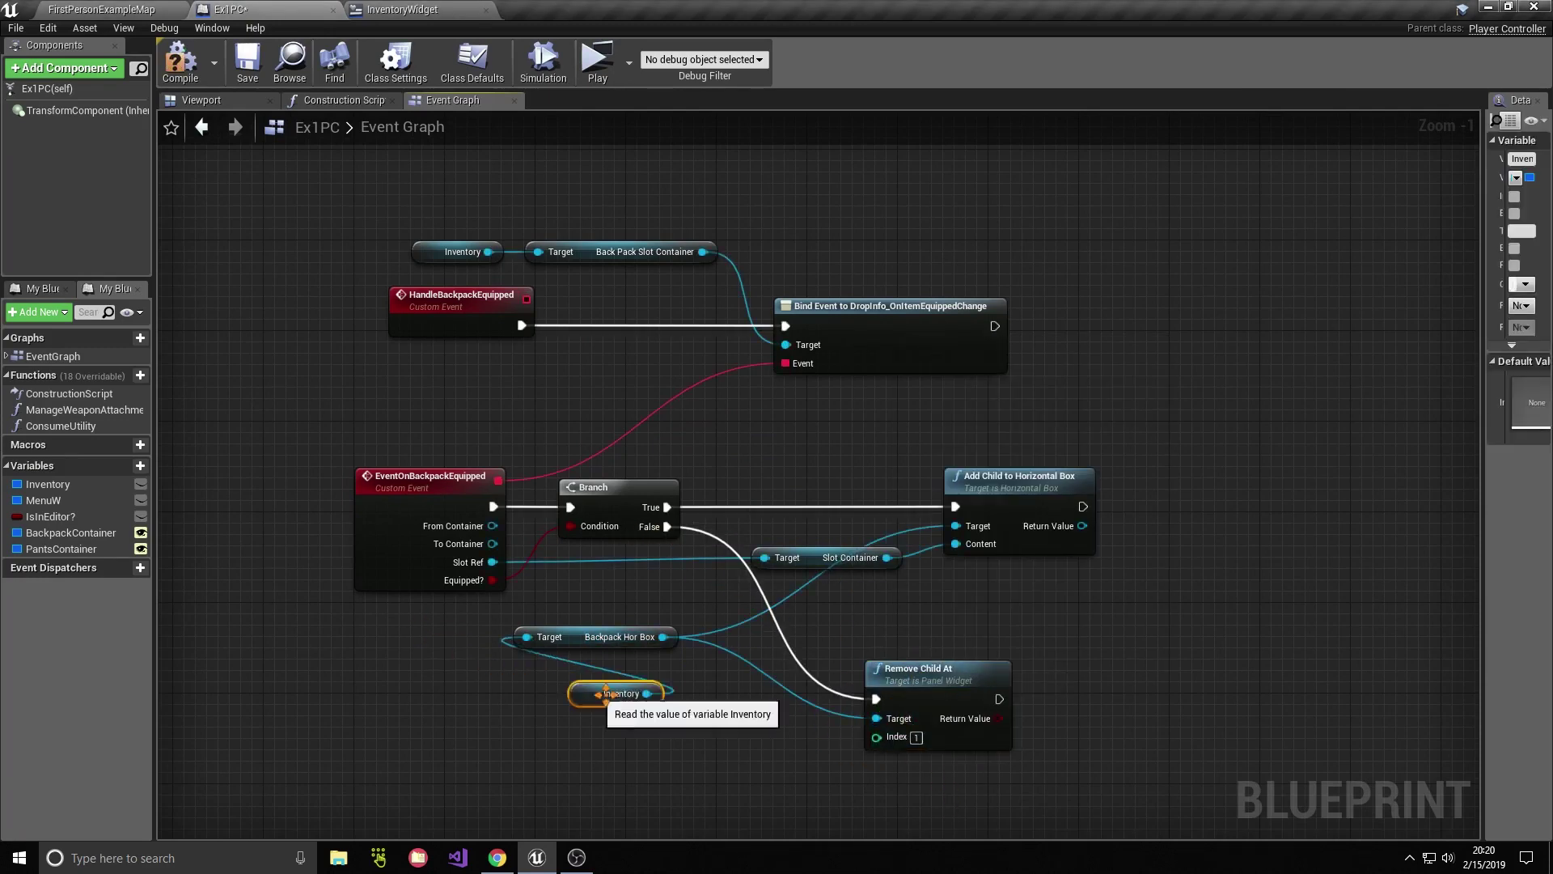
{"action": "left_click", "coordinate": [567, 644], "text": "ctrl"}
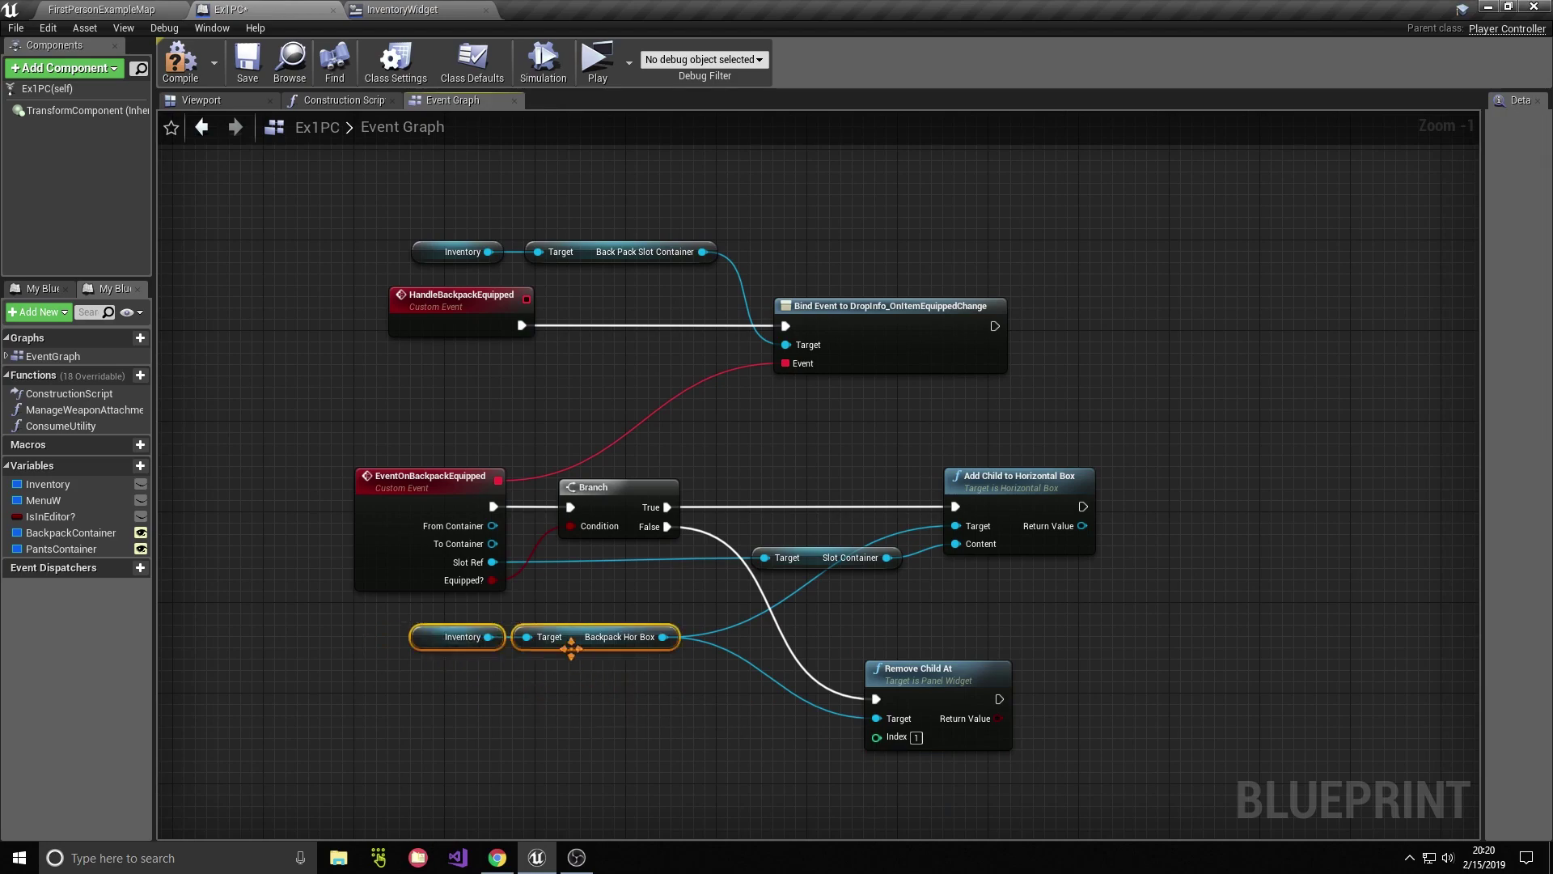
{"action": "left_click_drag", "start_coordinate": [567, 645], "coordinate": [590, 724]}
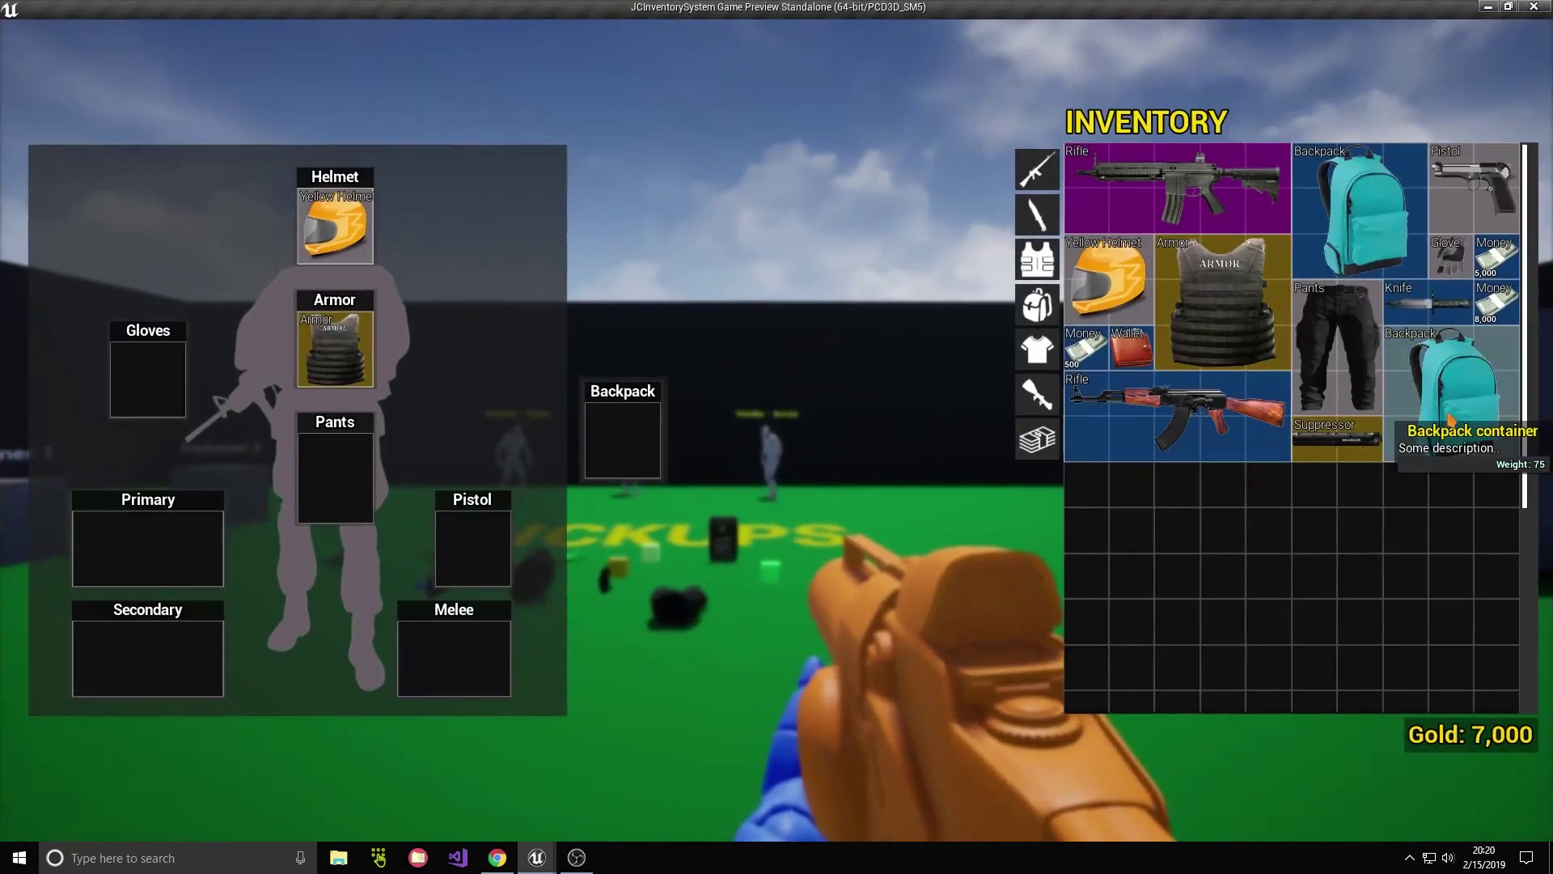
Step: Finish the previous equip test and restart the game in a maximized preview
{"action": "mouse_move", "coordinate": [1450, 419]}
{"action": "left_mouse_down"}
{"action": "mouse_move", "coordinate": [622, 441]}
{"action": "mouse_move", "coordinate": [1193, 530]}
{"action": "mouse_move", "coordinate": [623, 441]}
{"action": "mouse_move", "coordinate": [1169, 562]}
{"action": "left_mouse_up"}
{"action": "key", "text": "Escape"}
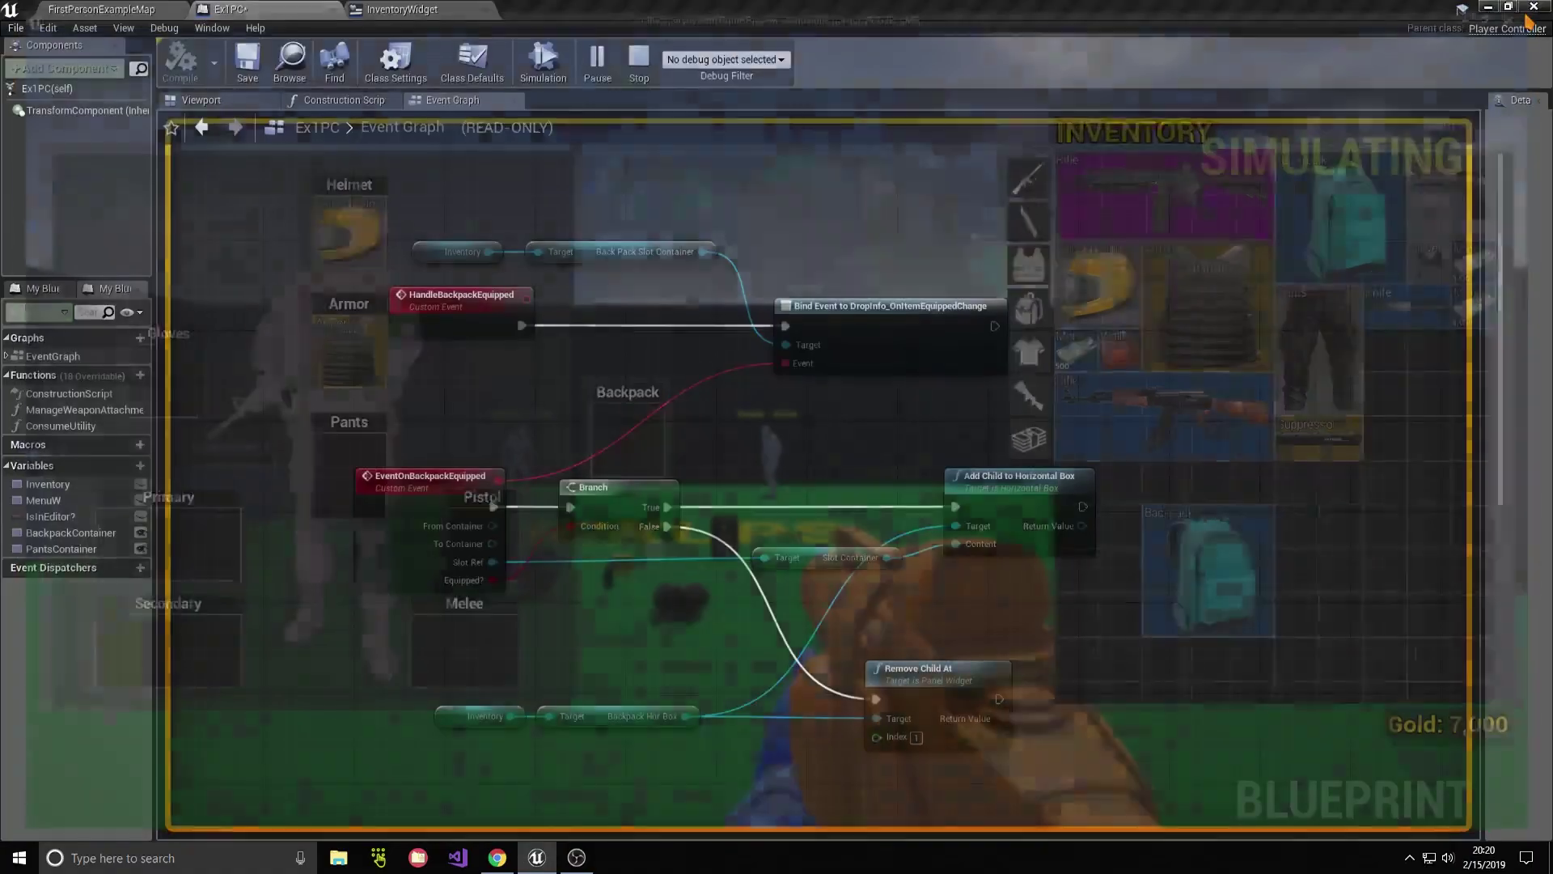
{"action": "left_click", "coordinate": [597, 58]}
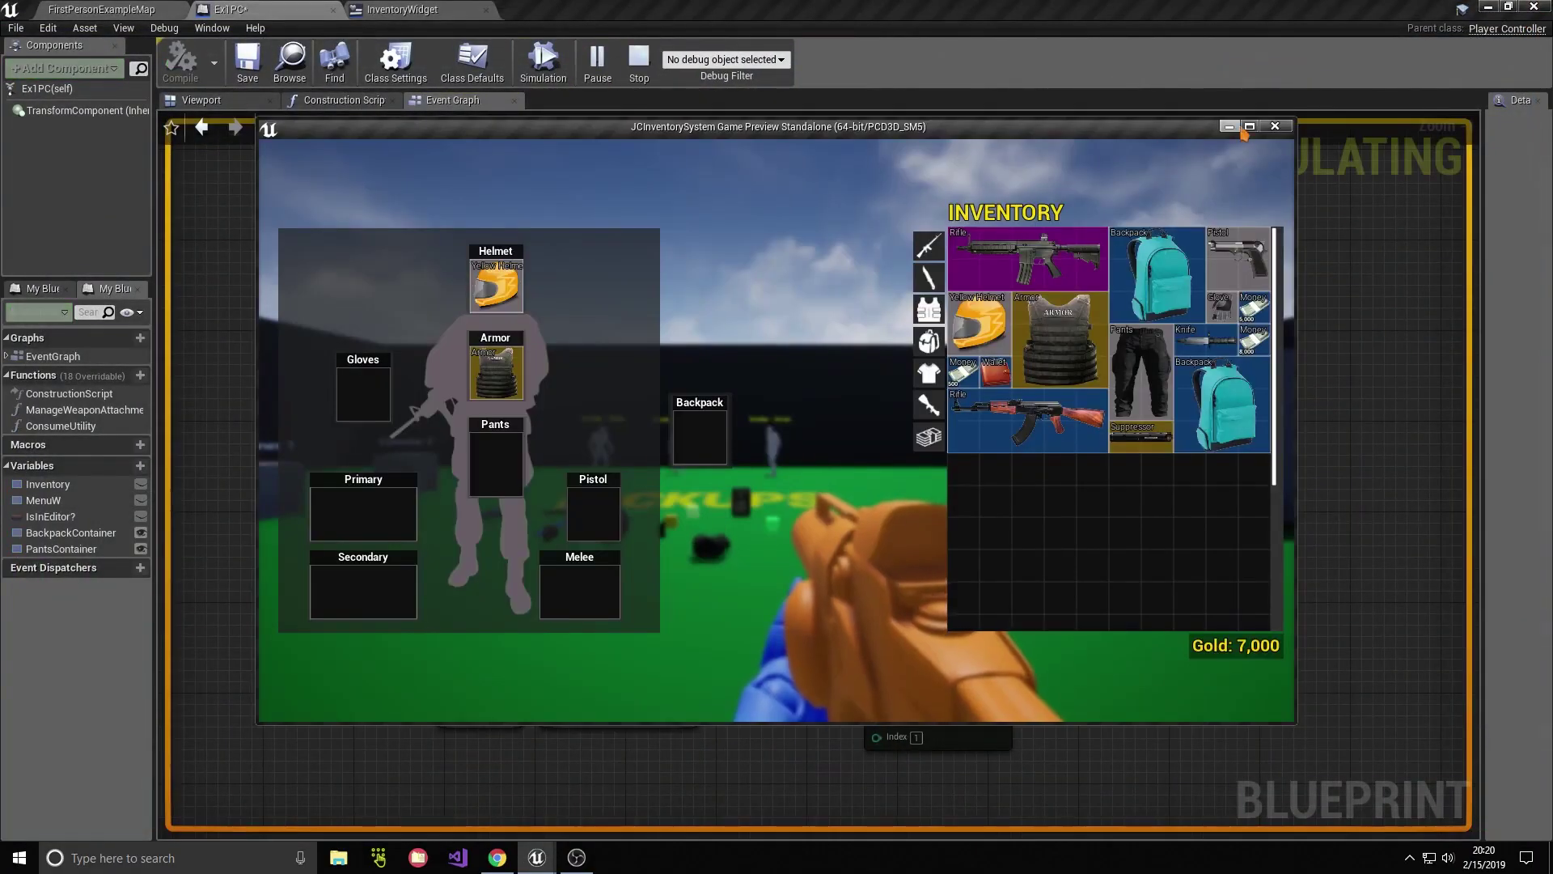
{"action": "left_click", "coordinate": [1250, 126]}
Step: Put the Yellow Helmet and Pistol into the second backpack, then right-click it to equip
{"action": "left_click_drag", "start_coordinate": [1395, 368], "coordinate": [1175, 587]}
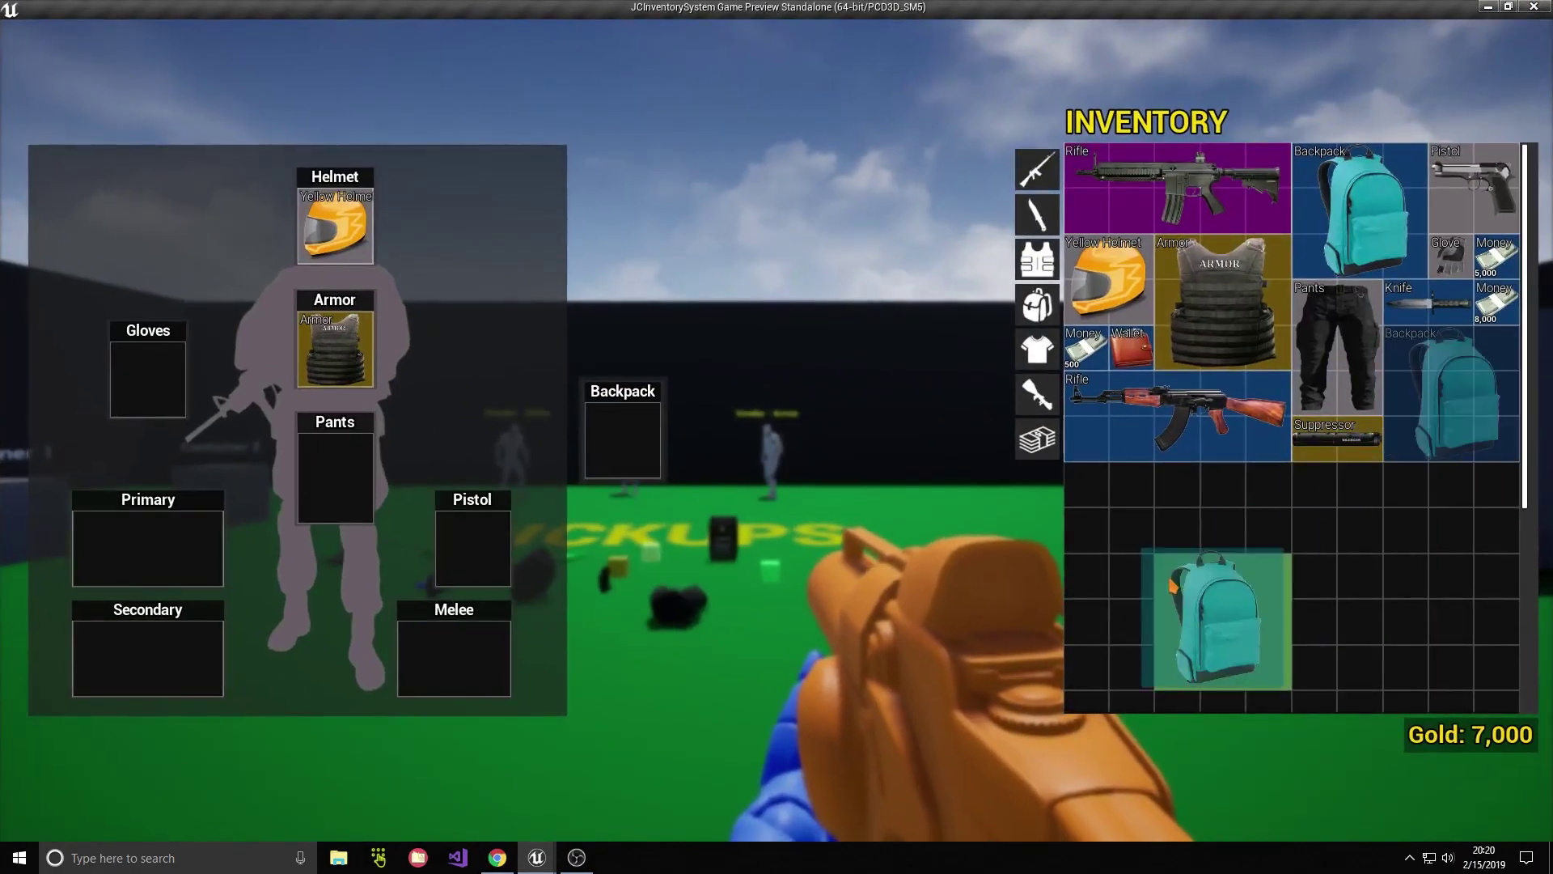
{"action": "double_click", "coordinate": [1175, 586]}
{"action": "mouse_move", "coordinate": [1108, 279]}
{"action": "left_mouse_down"}
{"action": "mouse_move", "coordinate": [1143, 346]}
{"action": "mouse_move", "coordinate": [1137, 645]}
{"action": "left_mouse_up"}
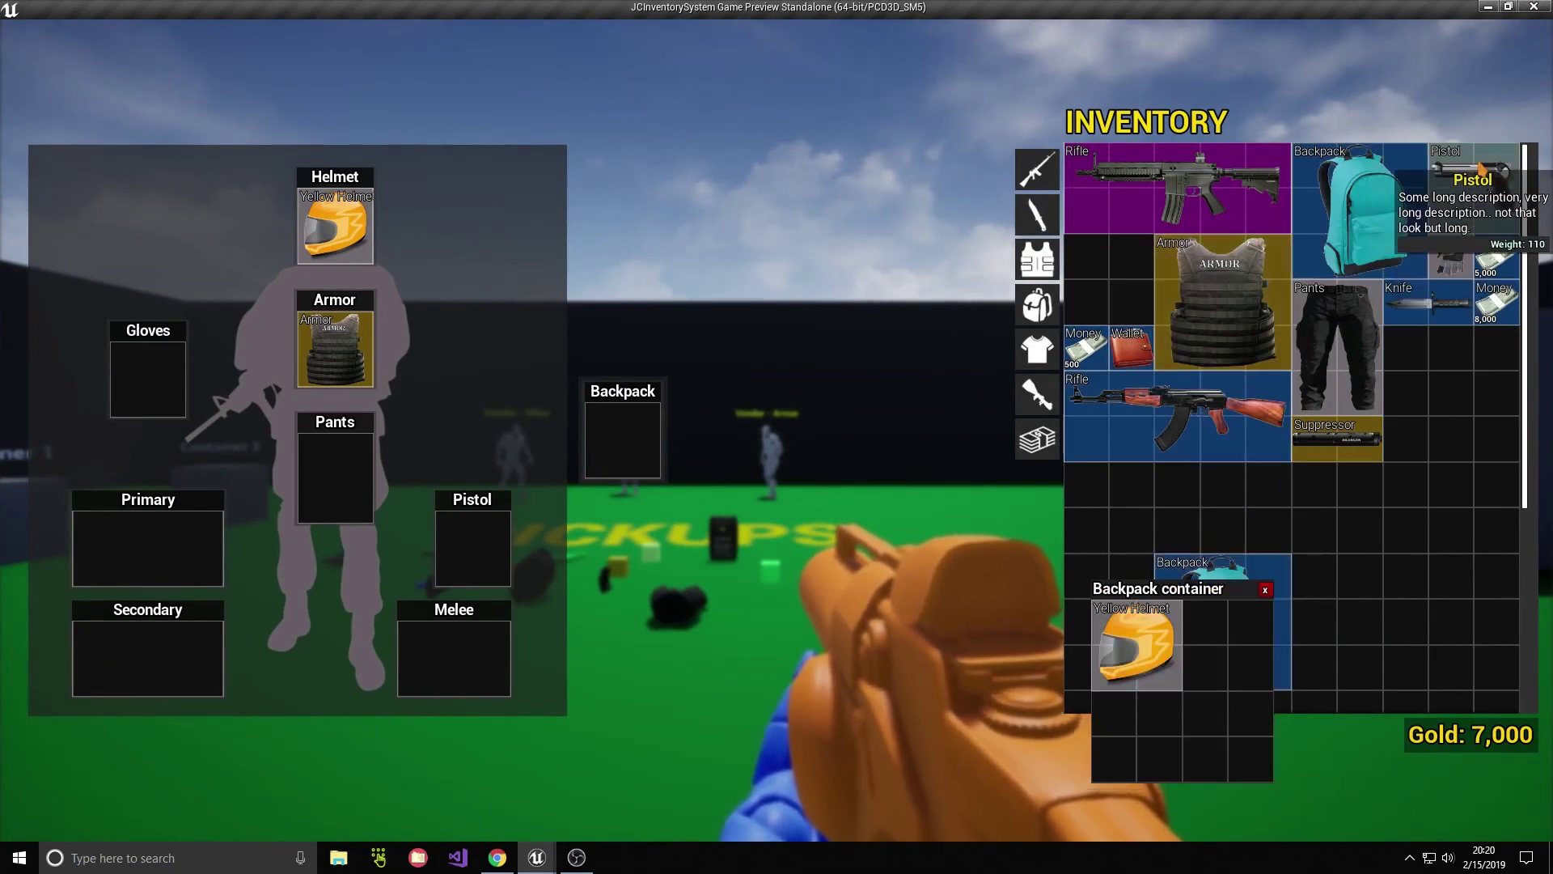
{"action": "mouse_move", "coordinate": [1472, 185]}
{"action": "left_mouse_down"}
{"action": "mouse_move", "coordinate": [1267, 674]}
{"action": "mouse_move", "coordinate": [1137, 732]}
{"action": "left_mouse_up"}
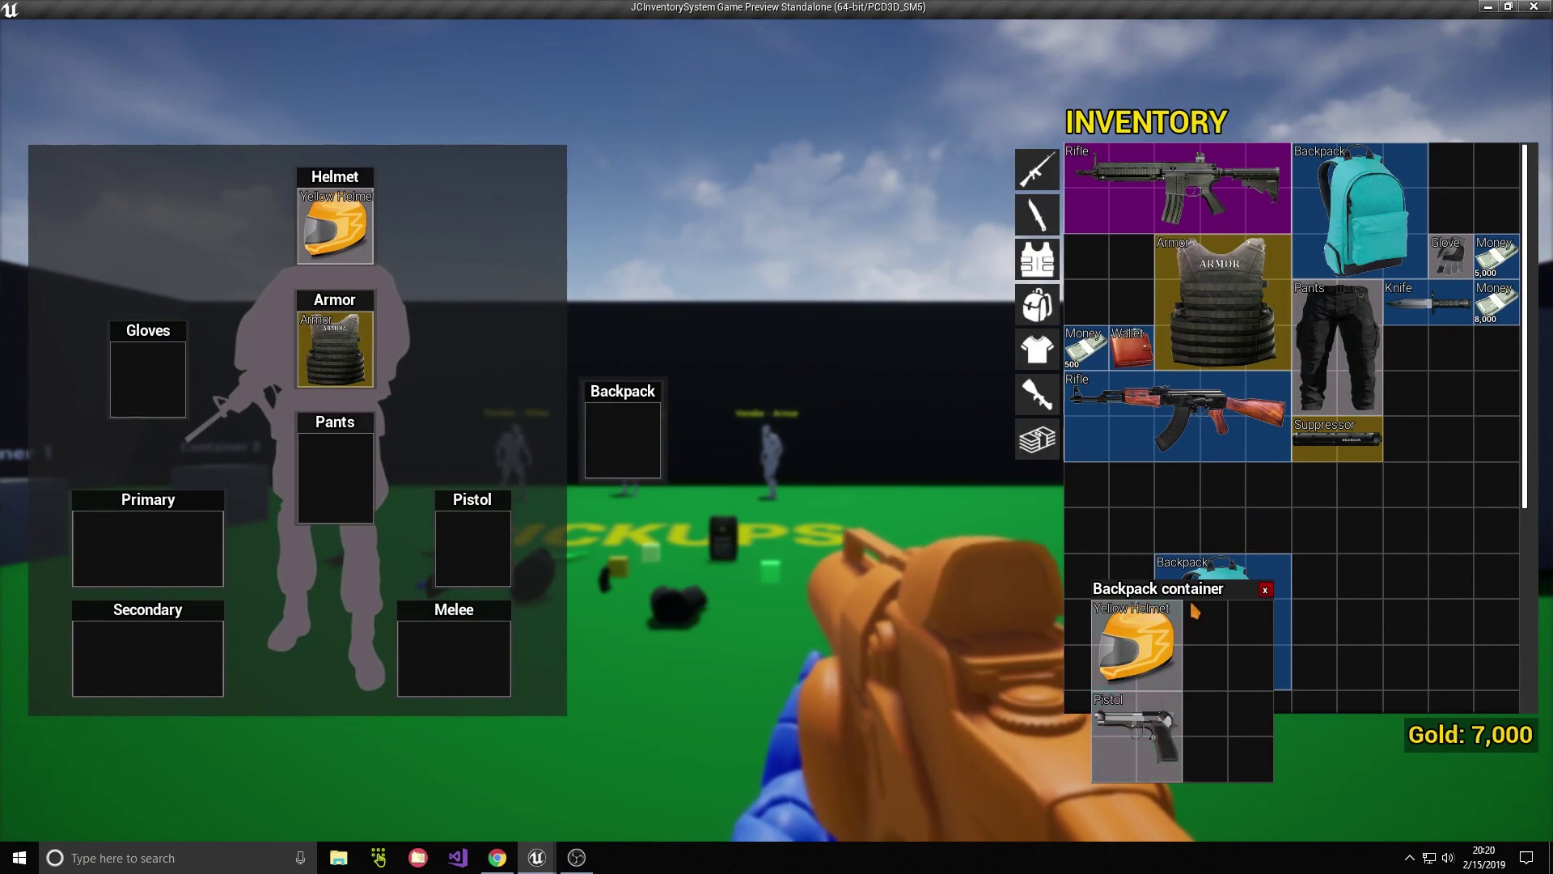
{"action": "left_click", "coordinate": [1265, 590]}
{"action": "right_click", "coordinate": [1227, 583]}
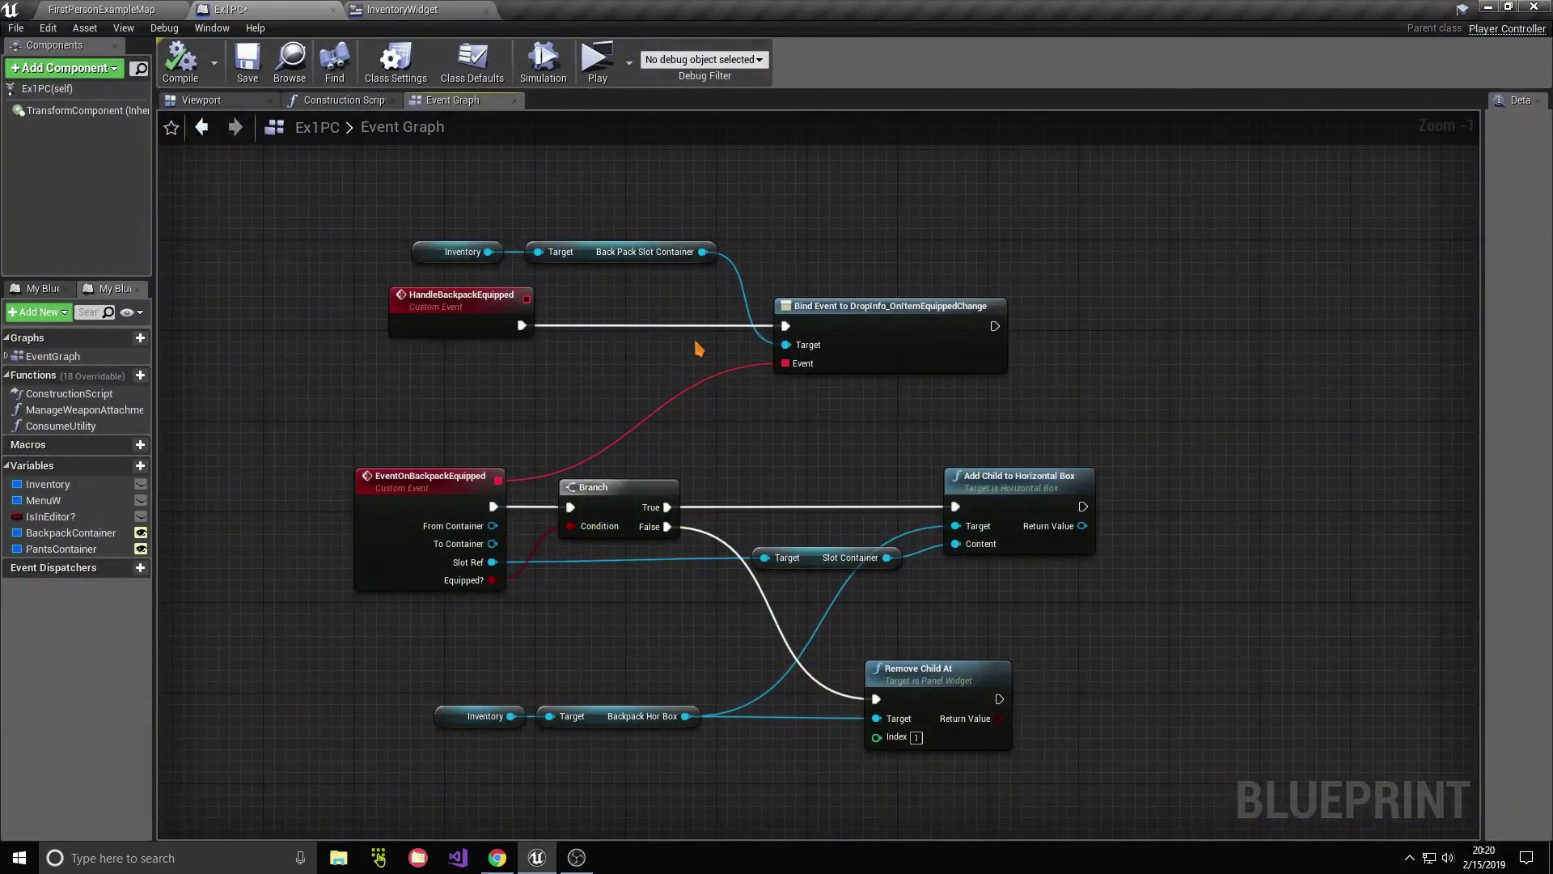
Step: Wrap the backpack-equip nodes in a comment titled 'Handle backpack equipped' and pan to the mouse-down nodes
{"action": "scroll", "coordinate": [699, 348], "scroll_direction": "down", "scroll_amount": 5}
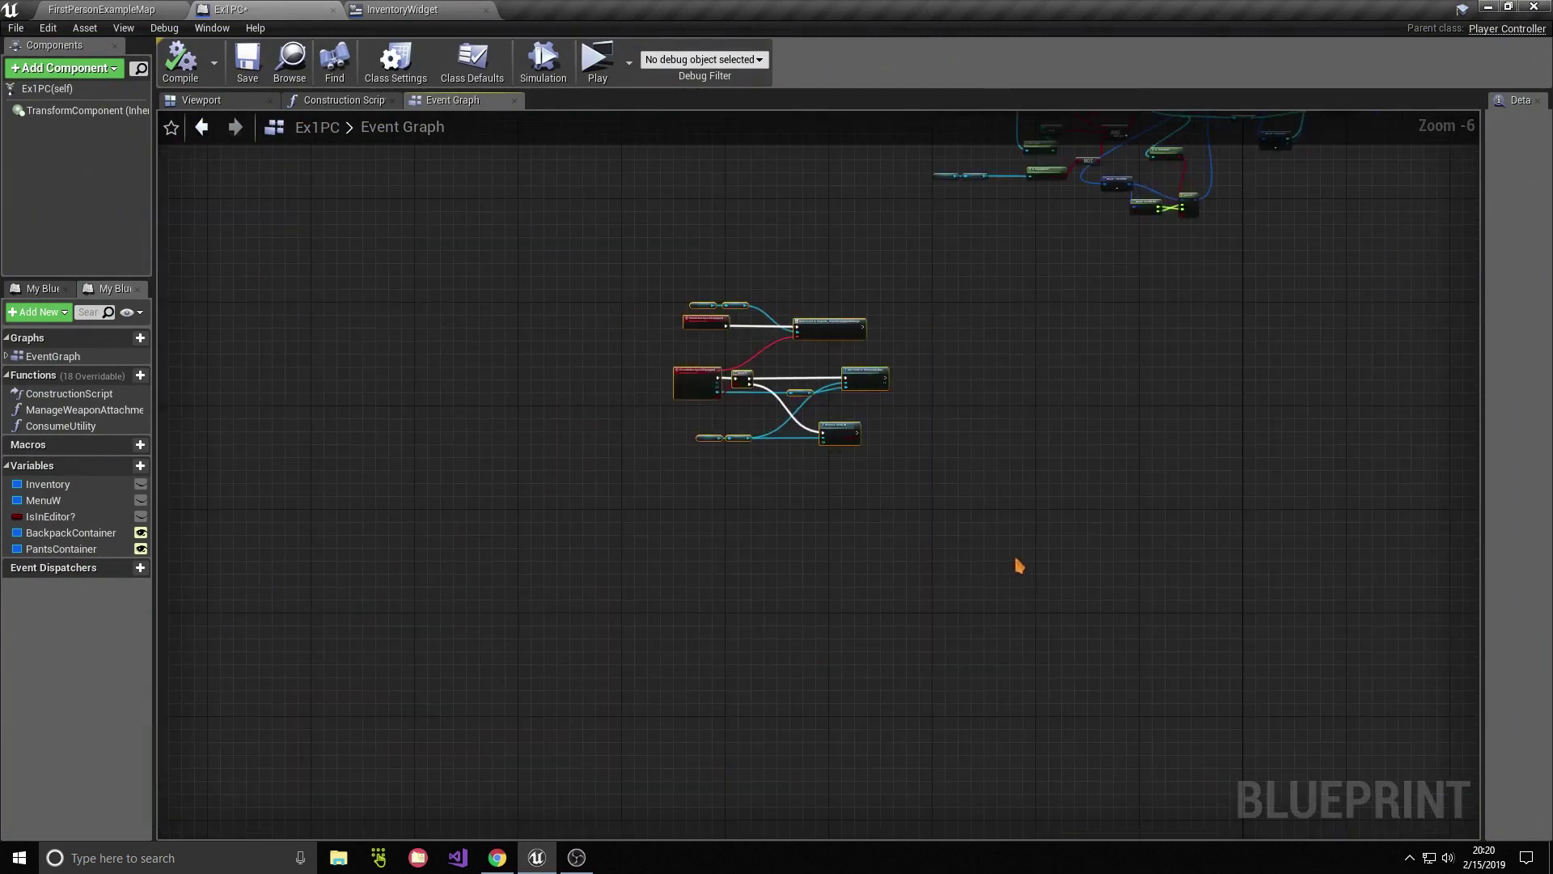
{"action": "key", "text": "c"}
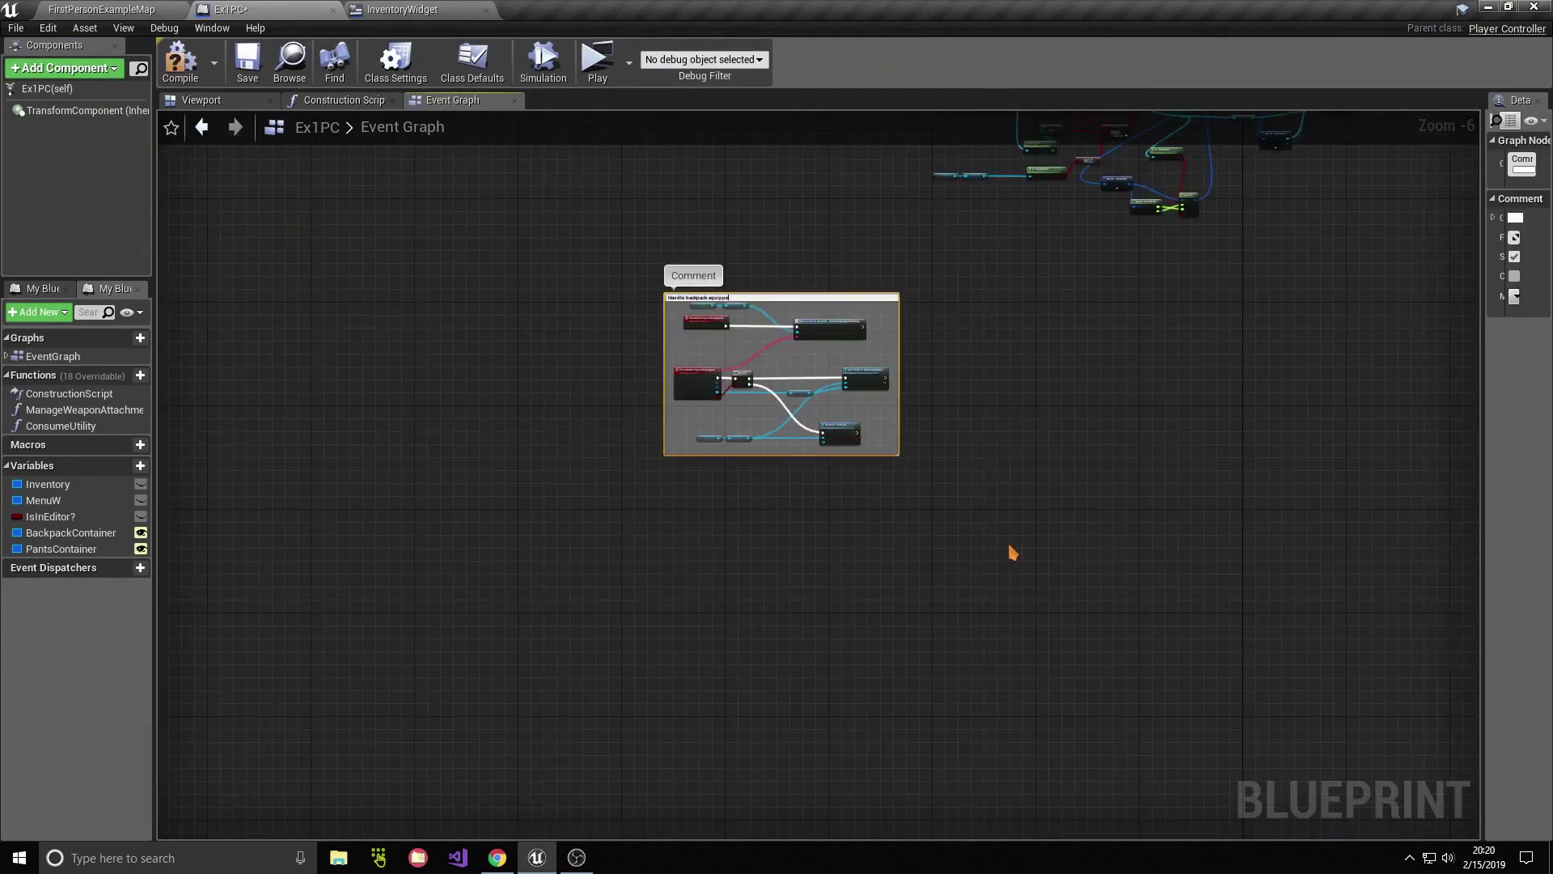
{"action": "type", "text": "d"}
{"action": "key", "text": "Return"}
{"action": "right_click_drag", "start_coordinate": [1221, 230], "coordinate": [814, 547]}
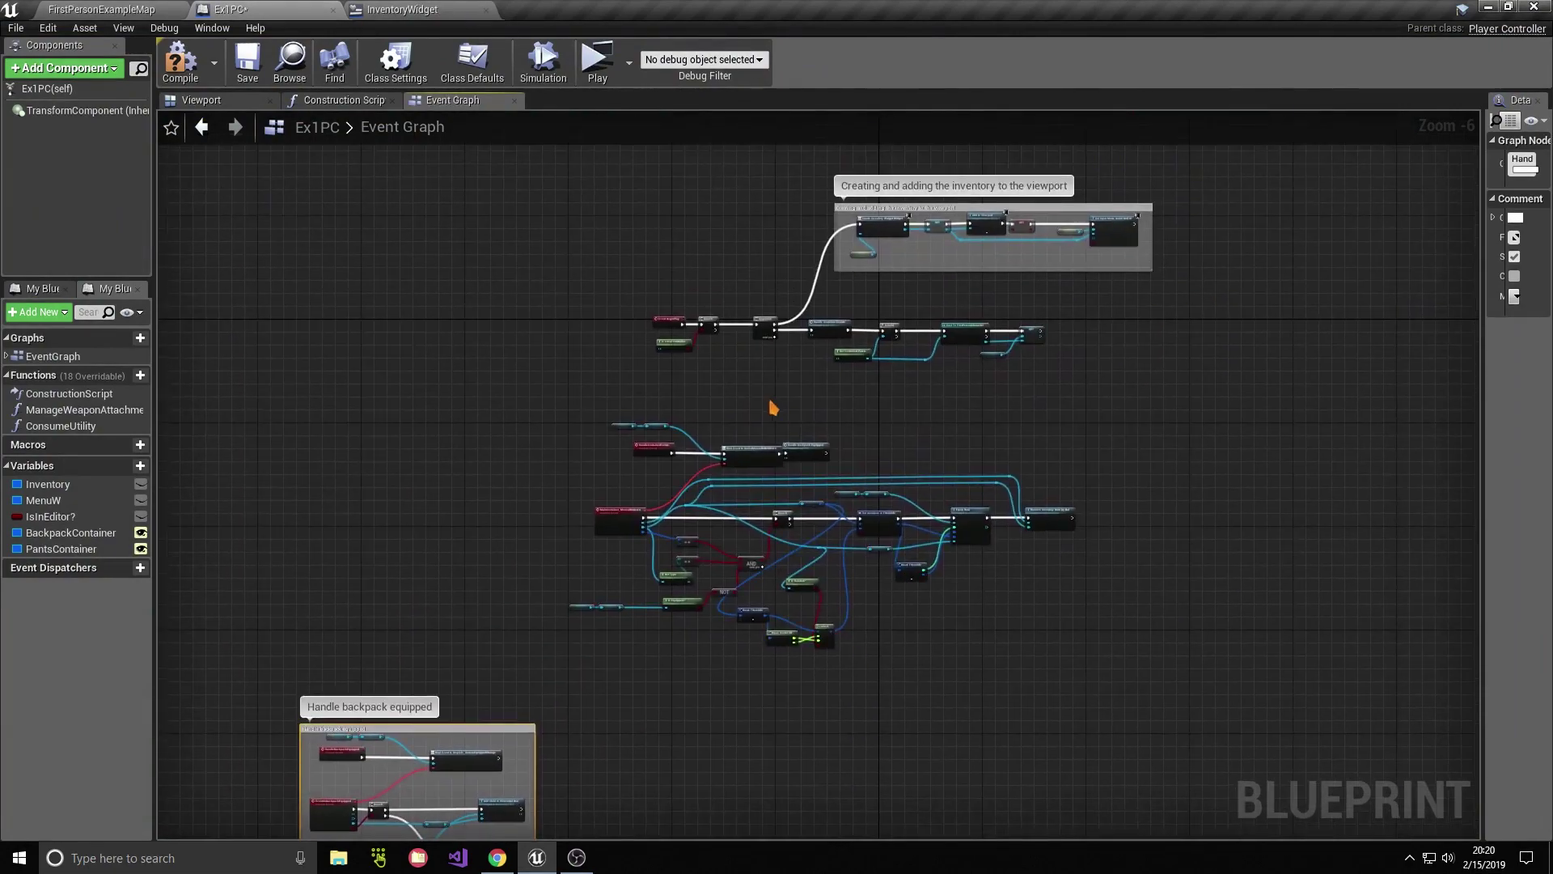
{"action": "scroll", "coordinate": [773, 409], "scroll_direction": "up", "scroll_amount": 5}
{"action": "mouse_move", "coordinate": [773, 409]}
{"action": "right_mouse_down"}
{"action": "mouse_move", "coordinate": [810, 272]}
{"action": "mouse_move", "coordinate": [591, 254]}
{"action": "right_mouse_up"}
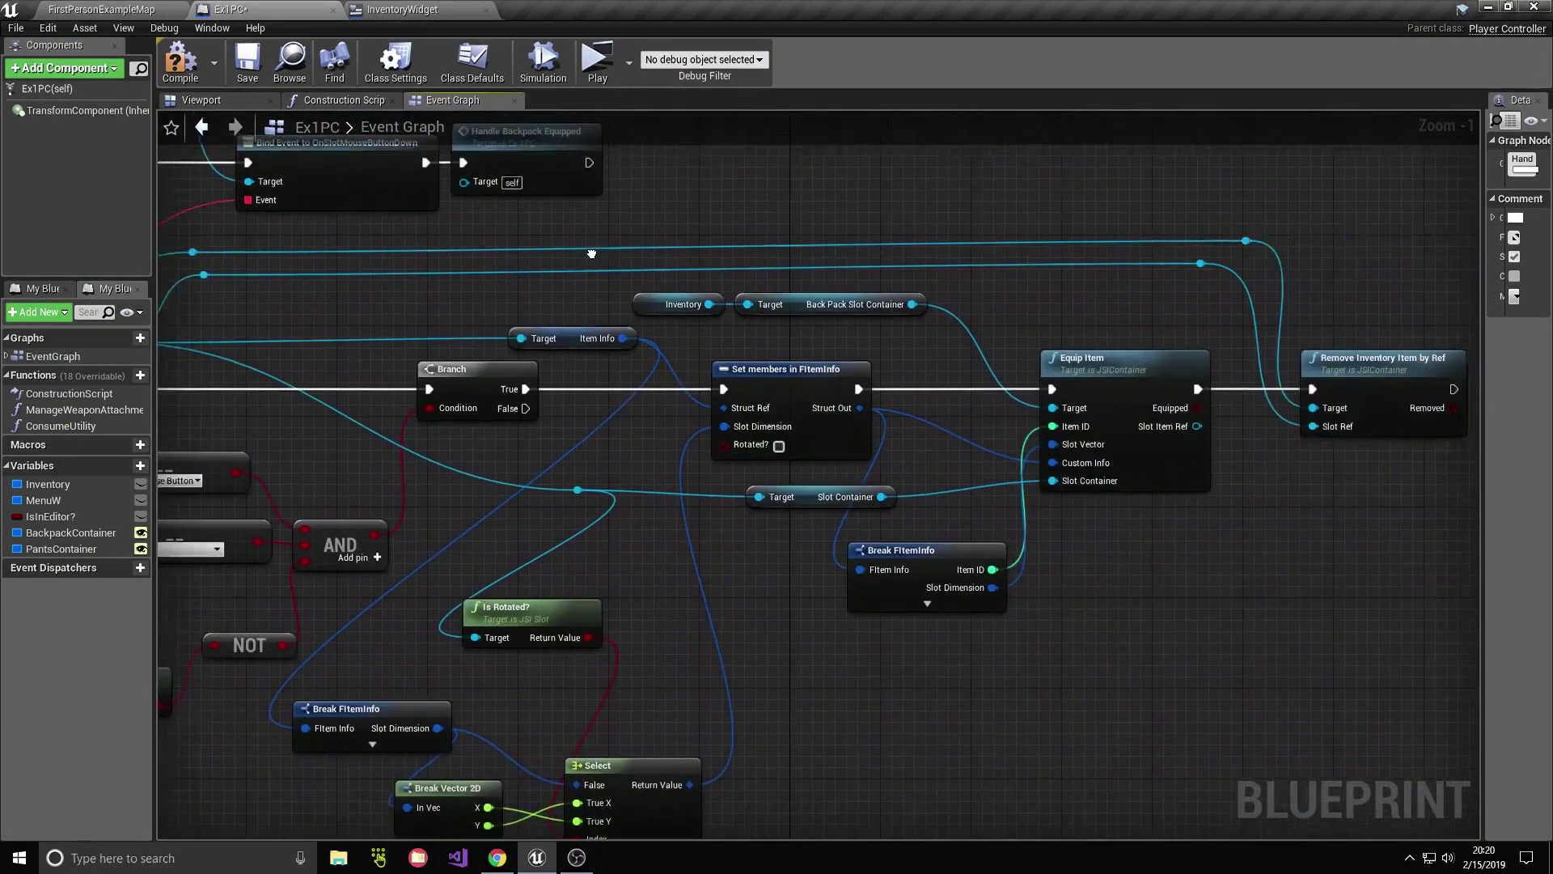
{"action": "scroll", "coordinate": [1065, 443], "scroll_direction": "up", "scroll_amount": 1}
Step: Add a new custom event named HandleBackpackMouseClick near the container event bindings
{"action": "left_click", "coordinate": [842, 531]}
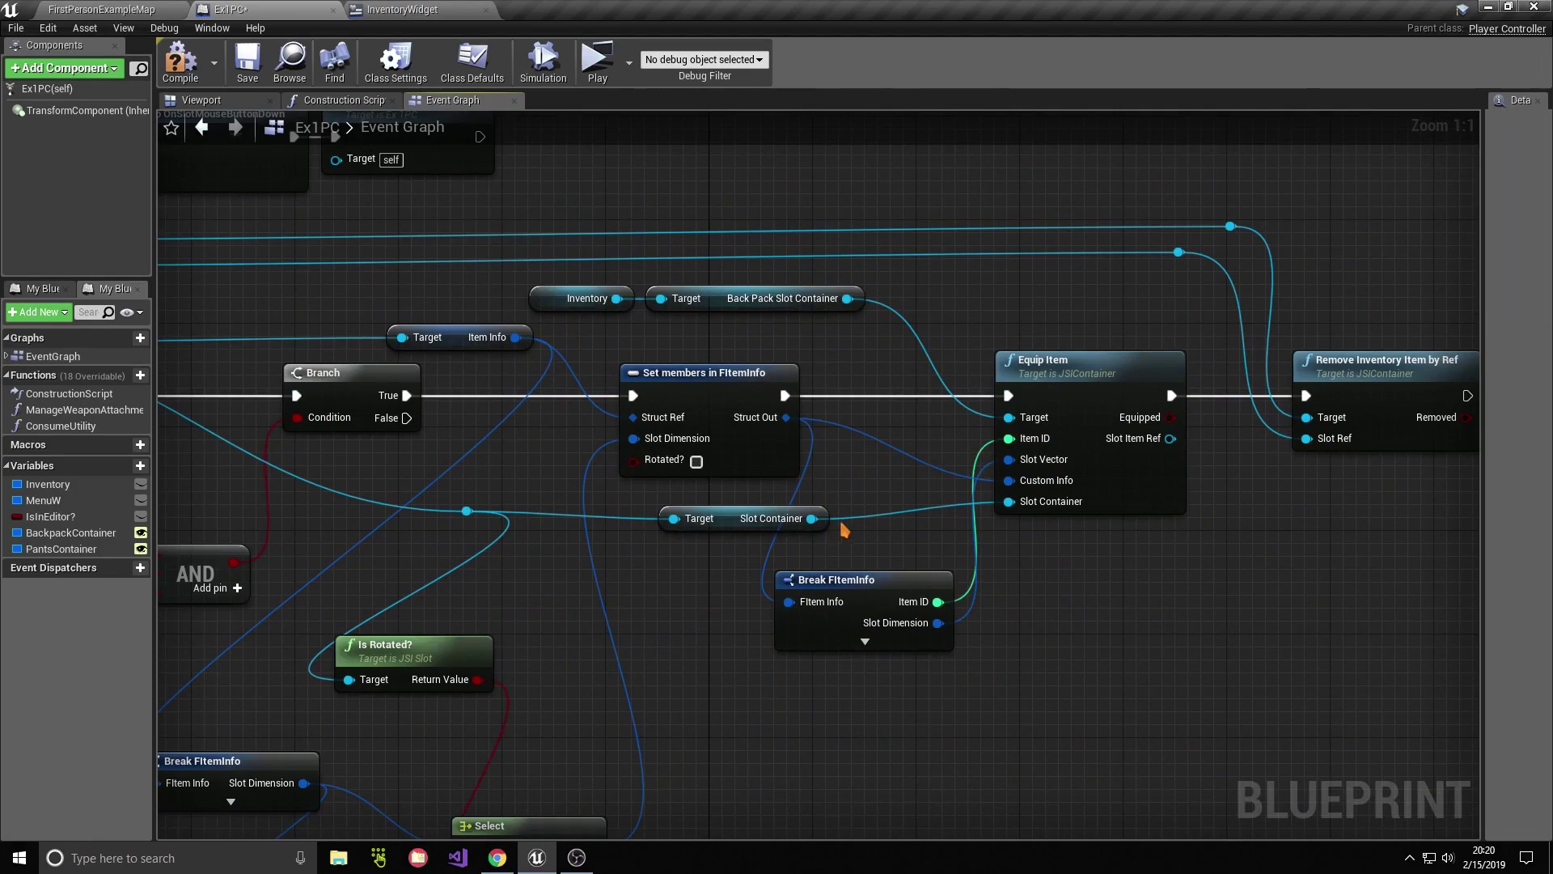
{"action": "scroll", "coordinate": [842, 531], "scroll_direction": "down", "scroll_amount": 1}
{"action": "right_click_drag", "start_coordinate": [842, 531], "coordinate": [761, 428]}
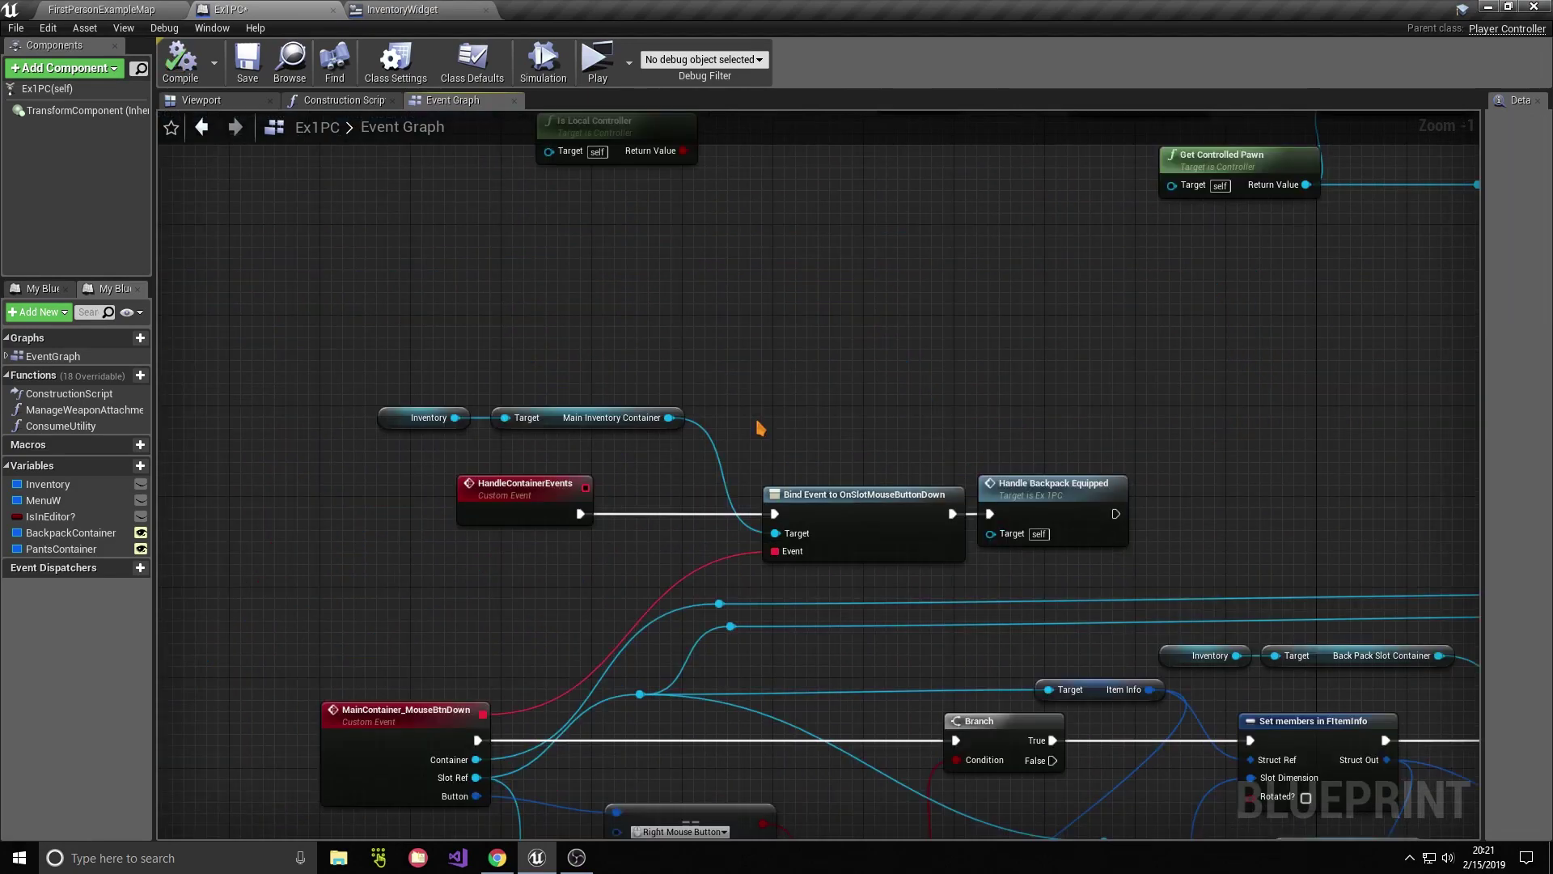
{"action": "scroll", "coordinate": [761, 429], "scroll_direction": "down", "scroll_amount": 3}
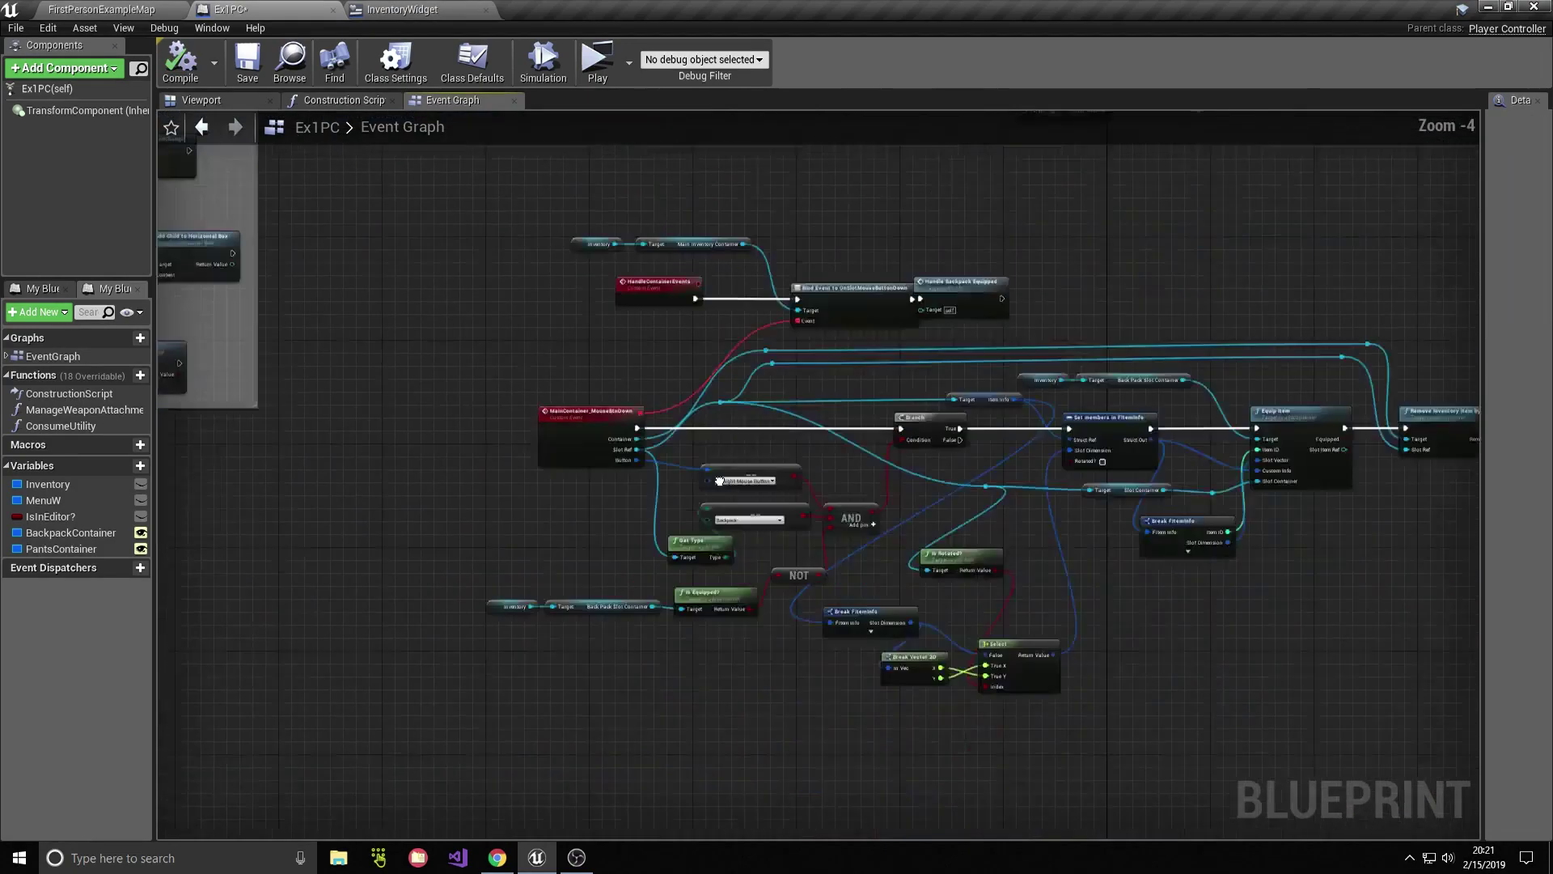
{"action": "scroll", "coordinate": [620, 561], "scroll_direction": "up", "scroll_amount": 3}
{"action": "right_click", "coordinate": [499, 637]}
{"action": "type", "text": "custom eve"}
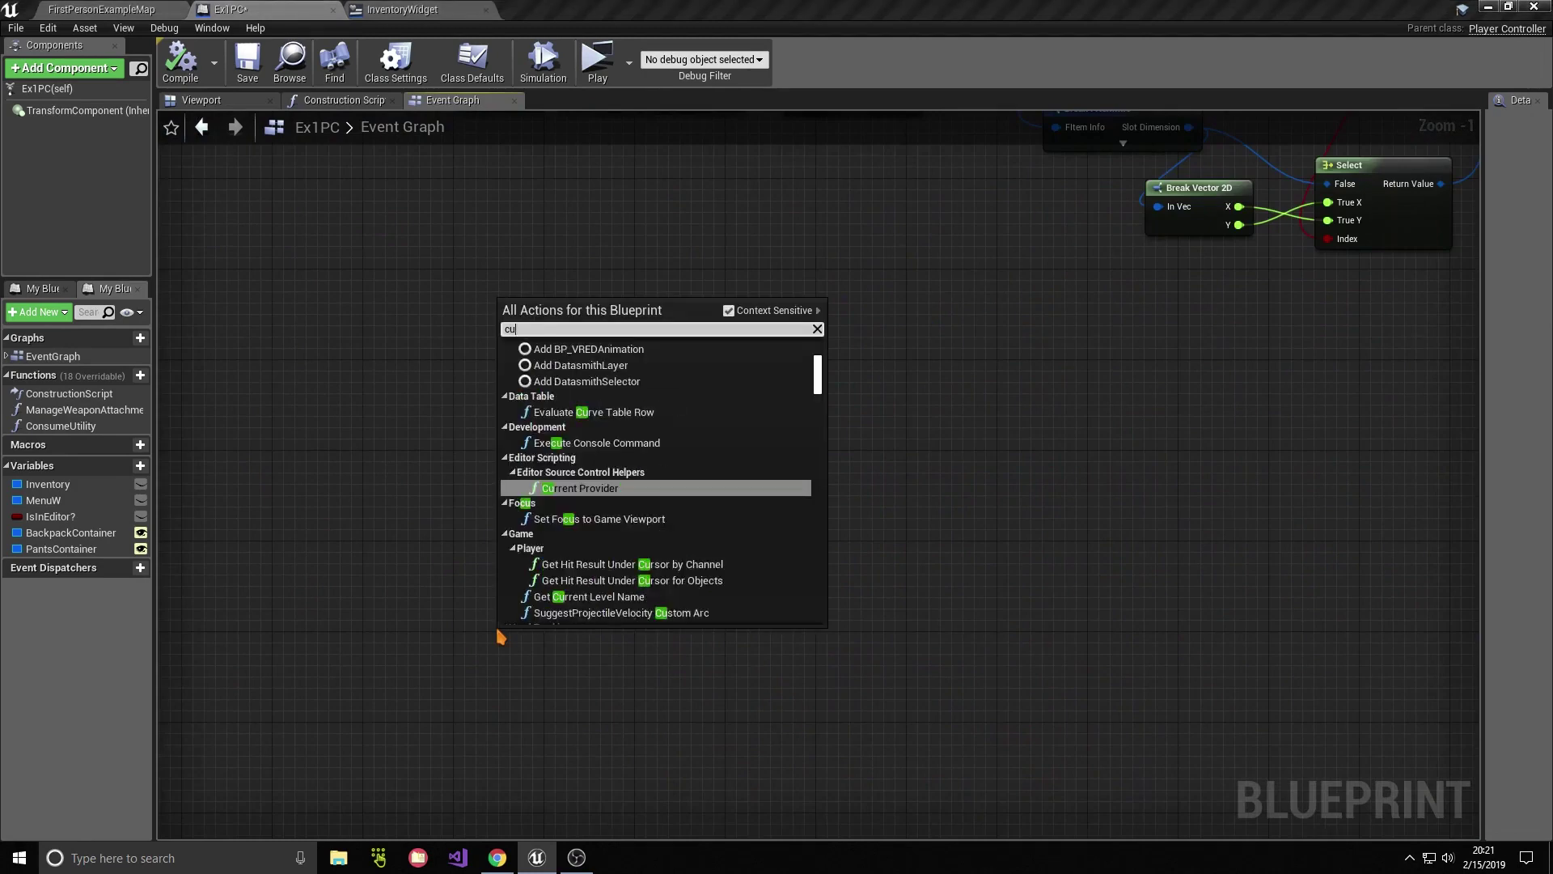
{"action": "key", "text": "Return"}
{"action": "type", "text": "HandleBackpackMouseClick"}
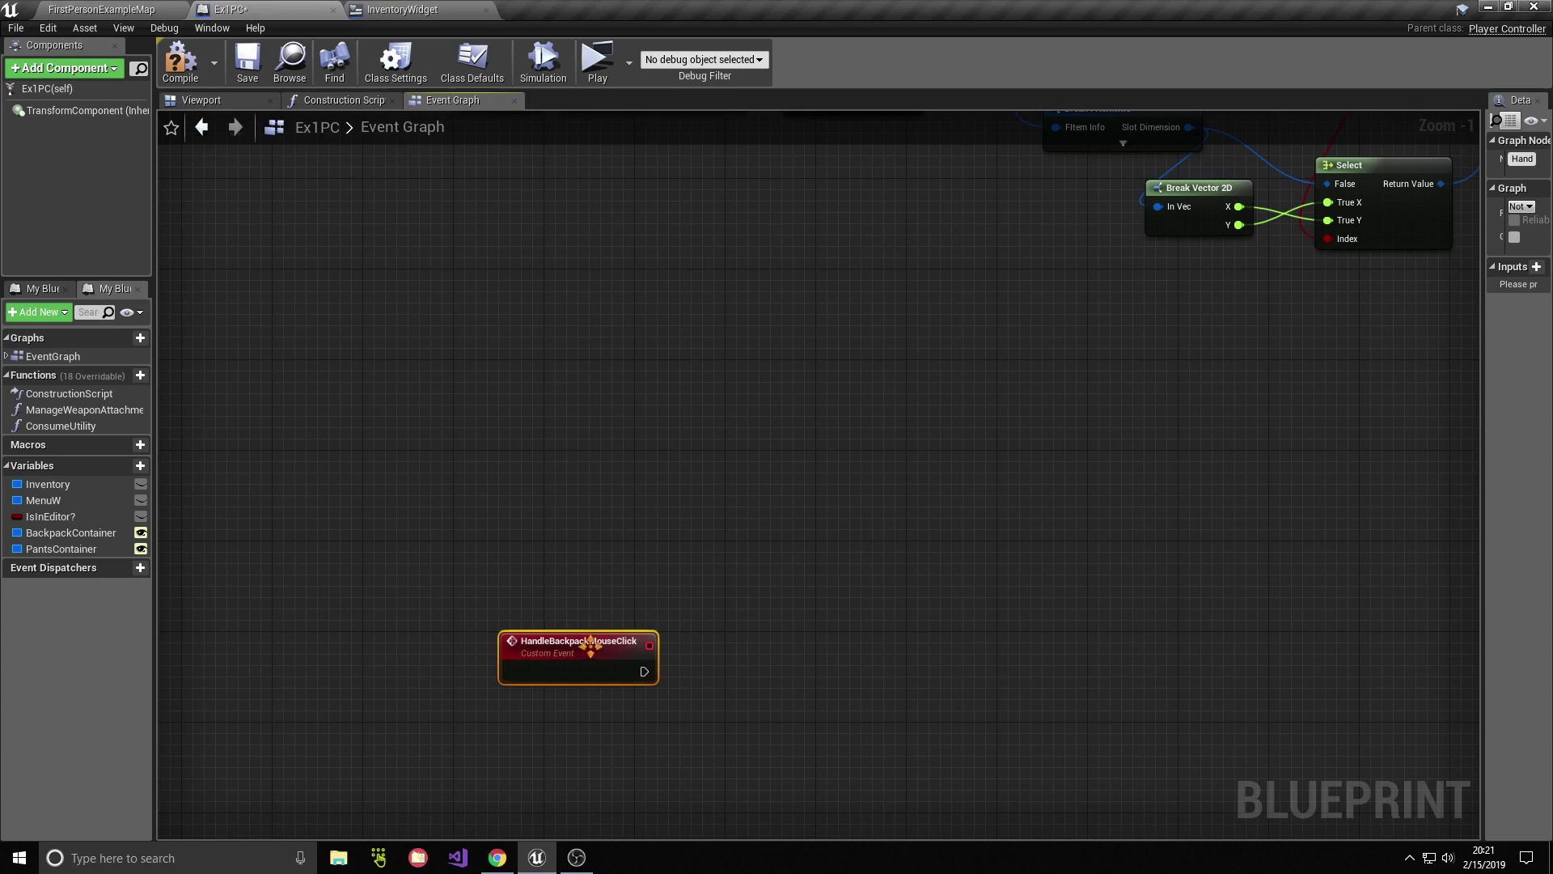
Step: Call Handle Backpack Mouse Click after Handle Backpack Equipped and jump to its event definition
{"action": "scroll", "coordinate": [693, 555], "scroll_direction": "down", "scroll_amount": 5}
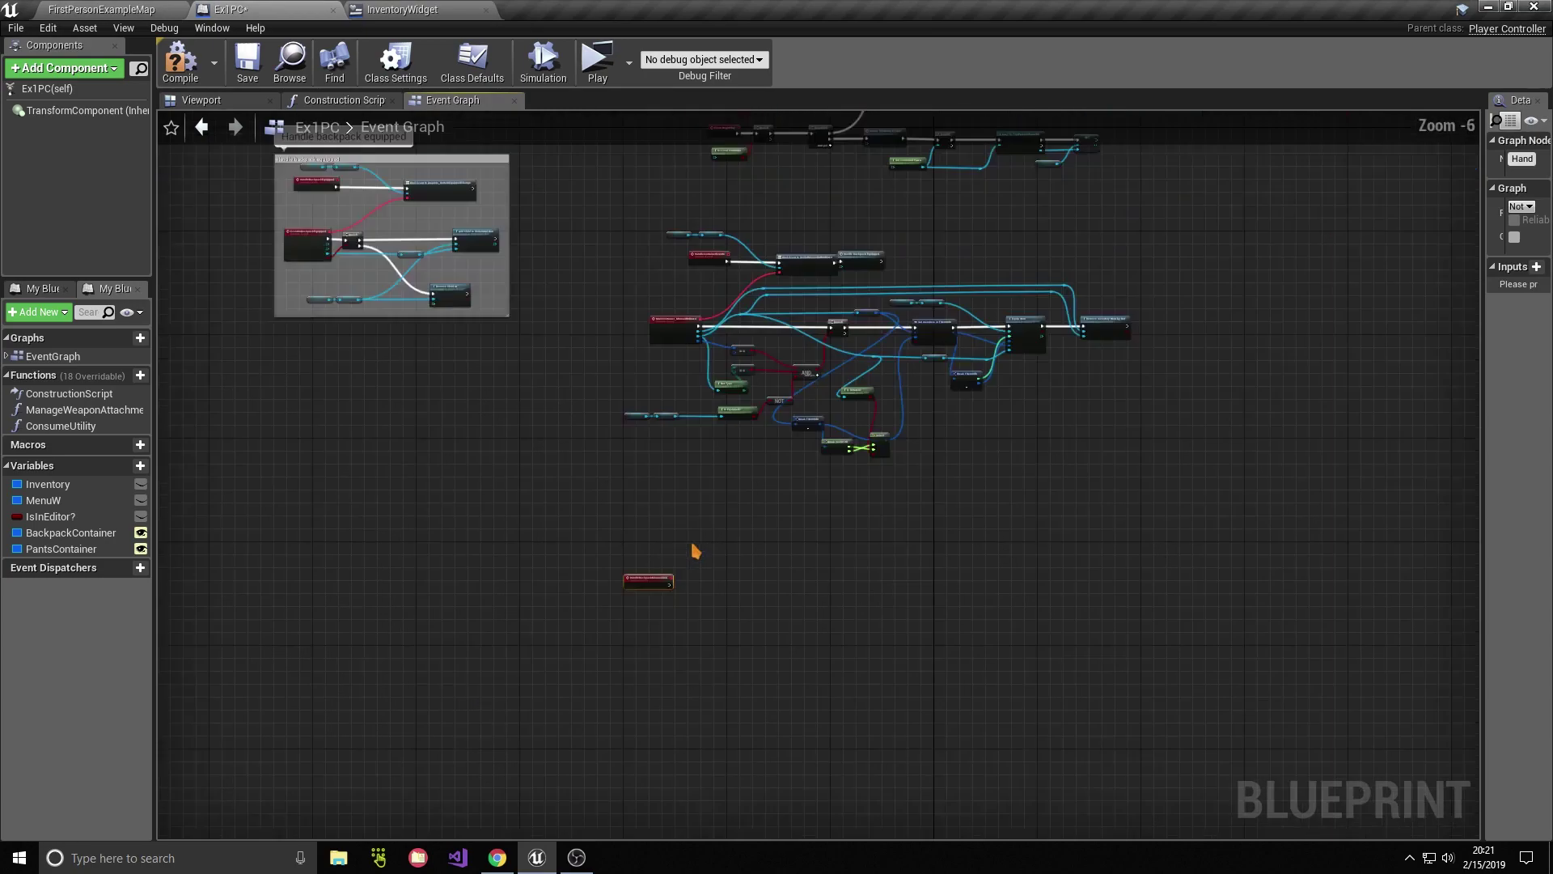
{"action": "scroll", "coordinate": [808, 731], "scroll_direction": "up", "scroll_amount": 2}
{"action": "scroll", "coordinate": [749, 561], "scroll_direction": "up", "scroll_amount": 2}
{"action": "scroll", "coordinate": [657, 567], "scroll_direction": "up", "scroll_amount": 2}
{"action": "right_click_drag", "start_coordinate": [656, 568], "coordinate": [608, 458]}
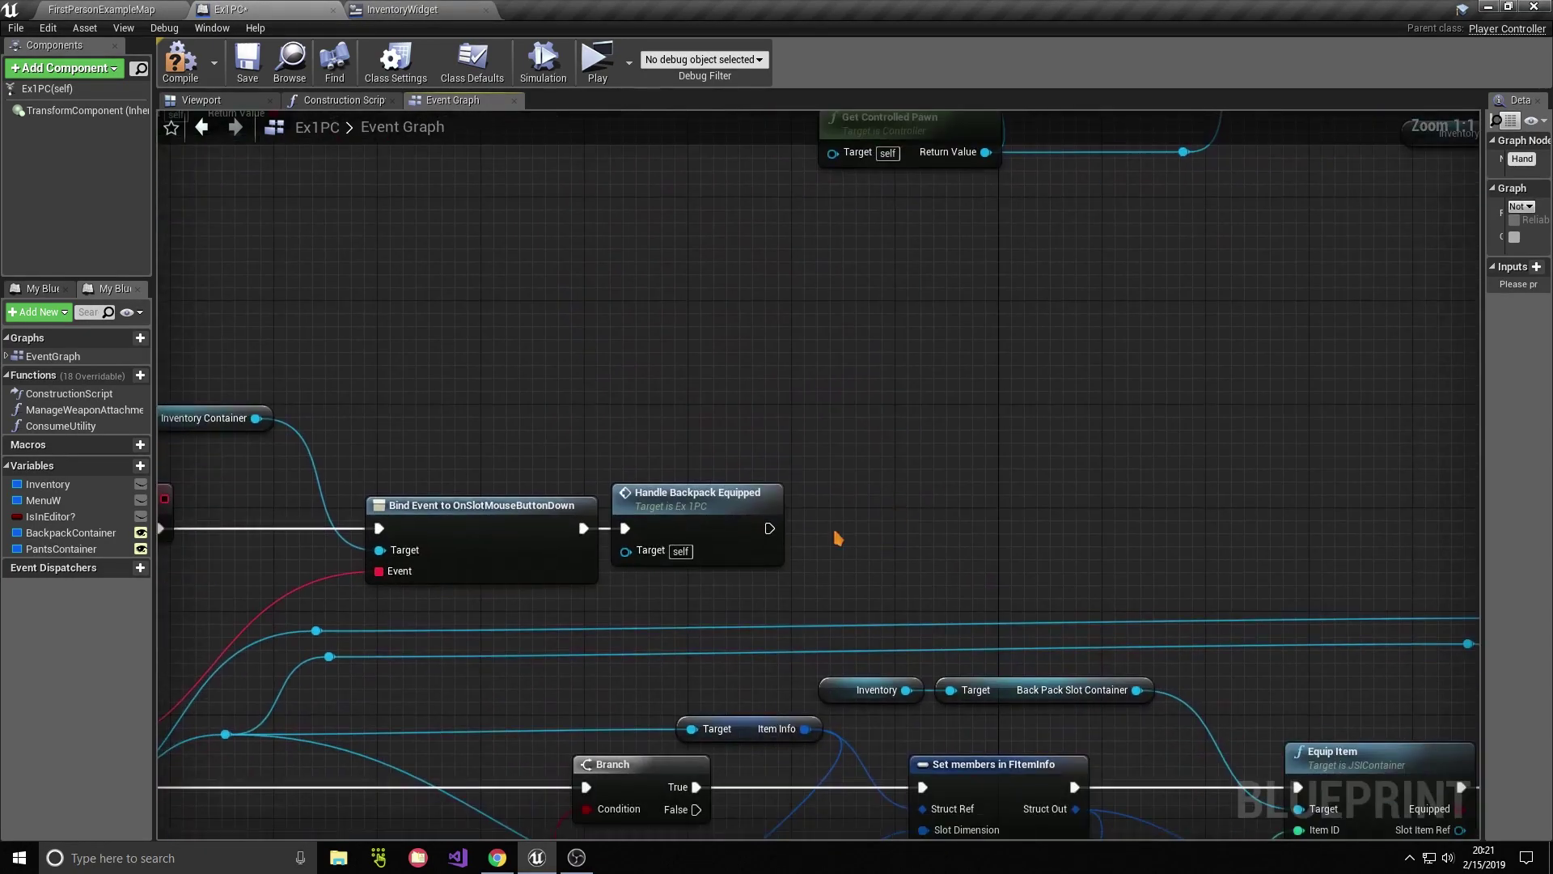
{"action": "right_click", "coordinate": [836, 532]}
{"action": "type", "text": "hande"}
{"action": "key", "text": "BackSpace"}
{"action": "key", "text": "BackSpace"}
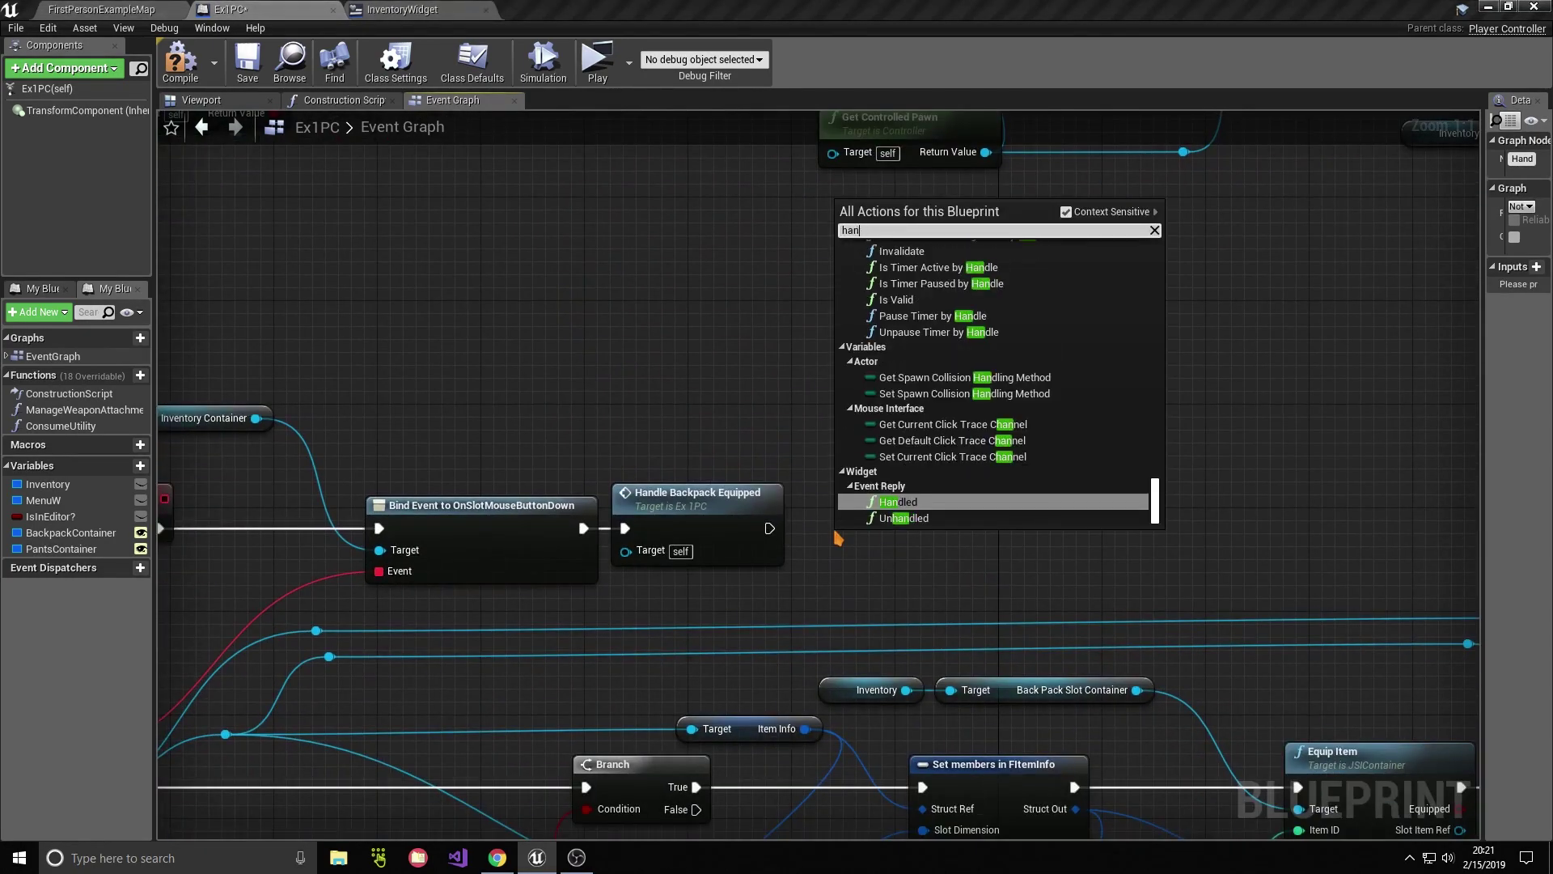
{"action": "type", "text": "dle"}
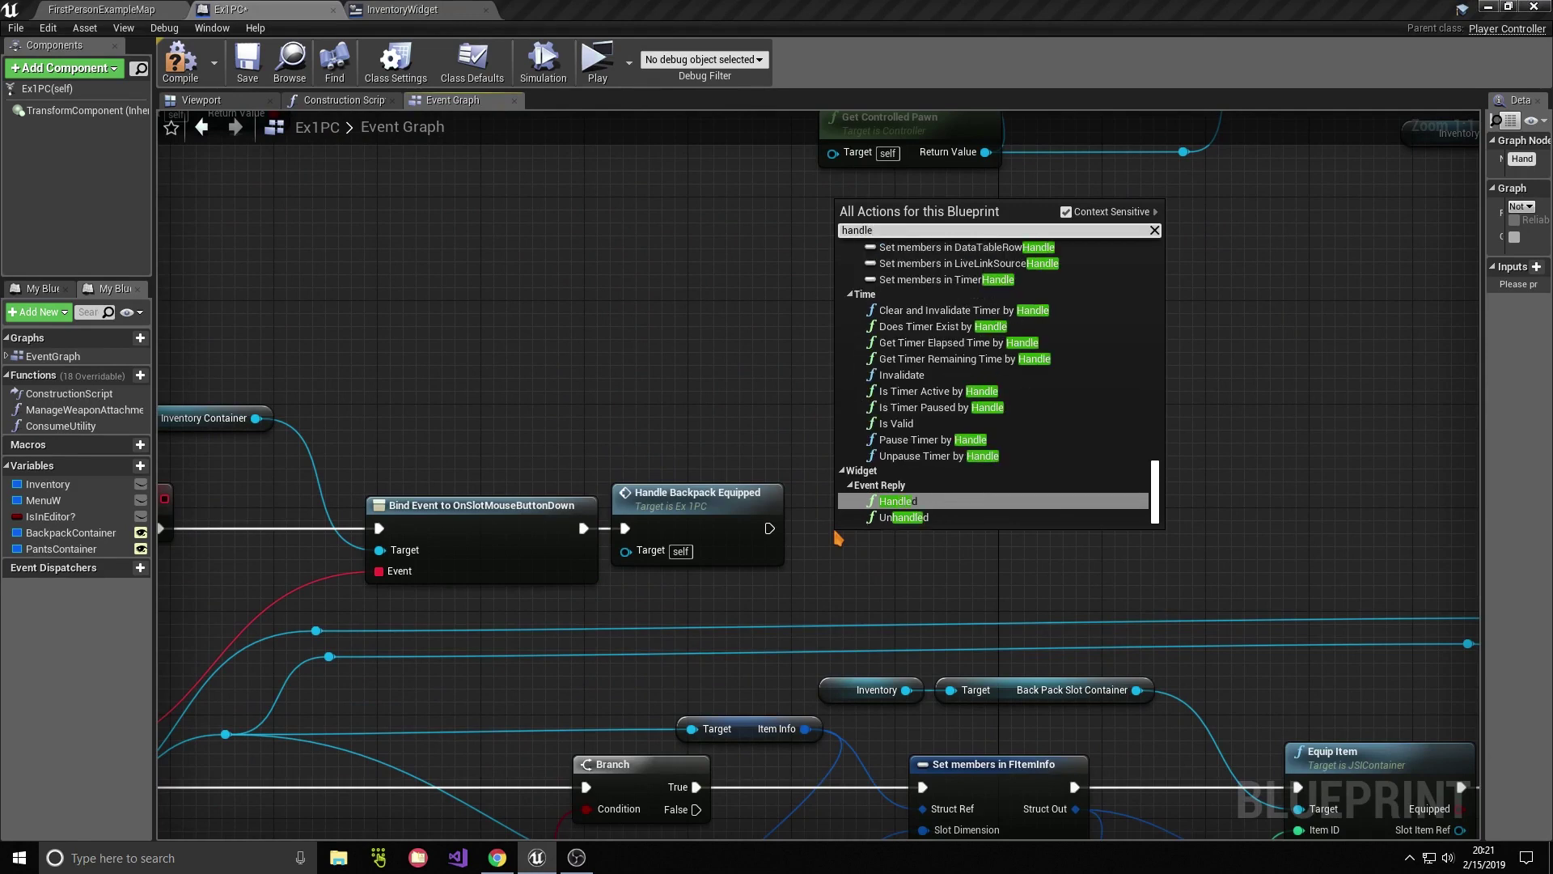
{"action": "type", "text": "back"}
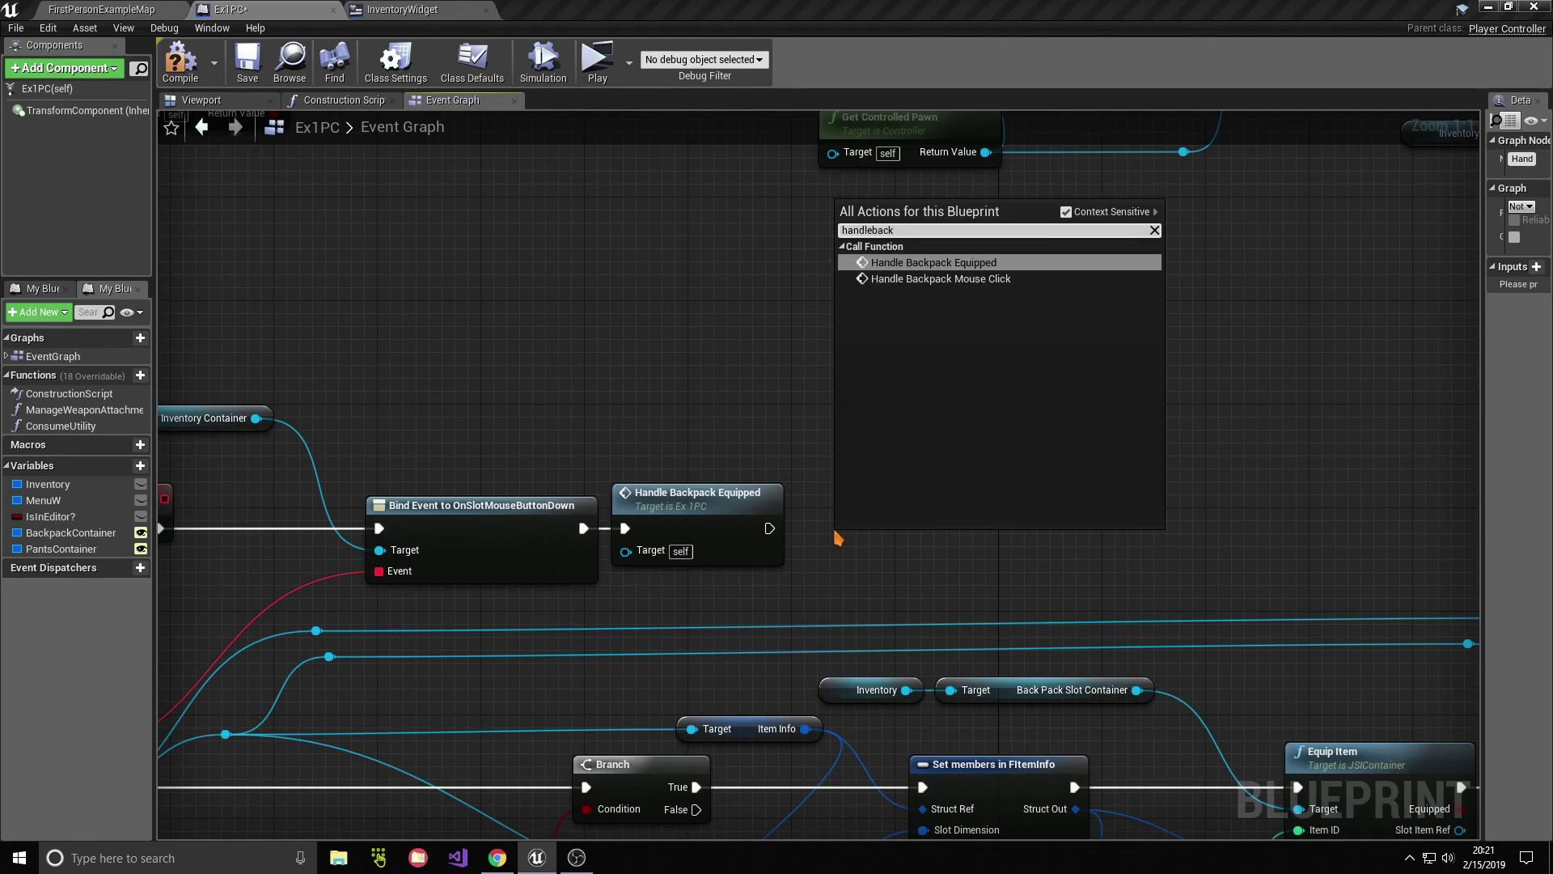
{"action": "key", "text": "Down"}
{"action": "key", "text": "Return"}
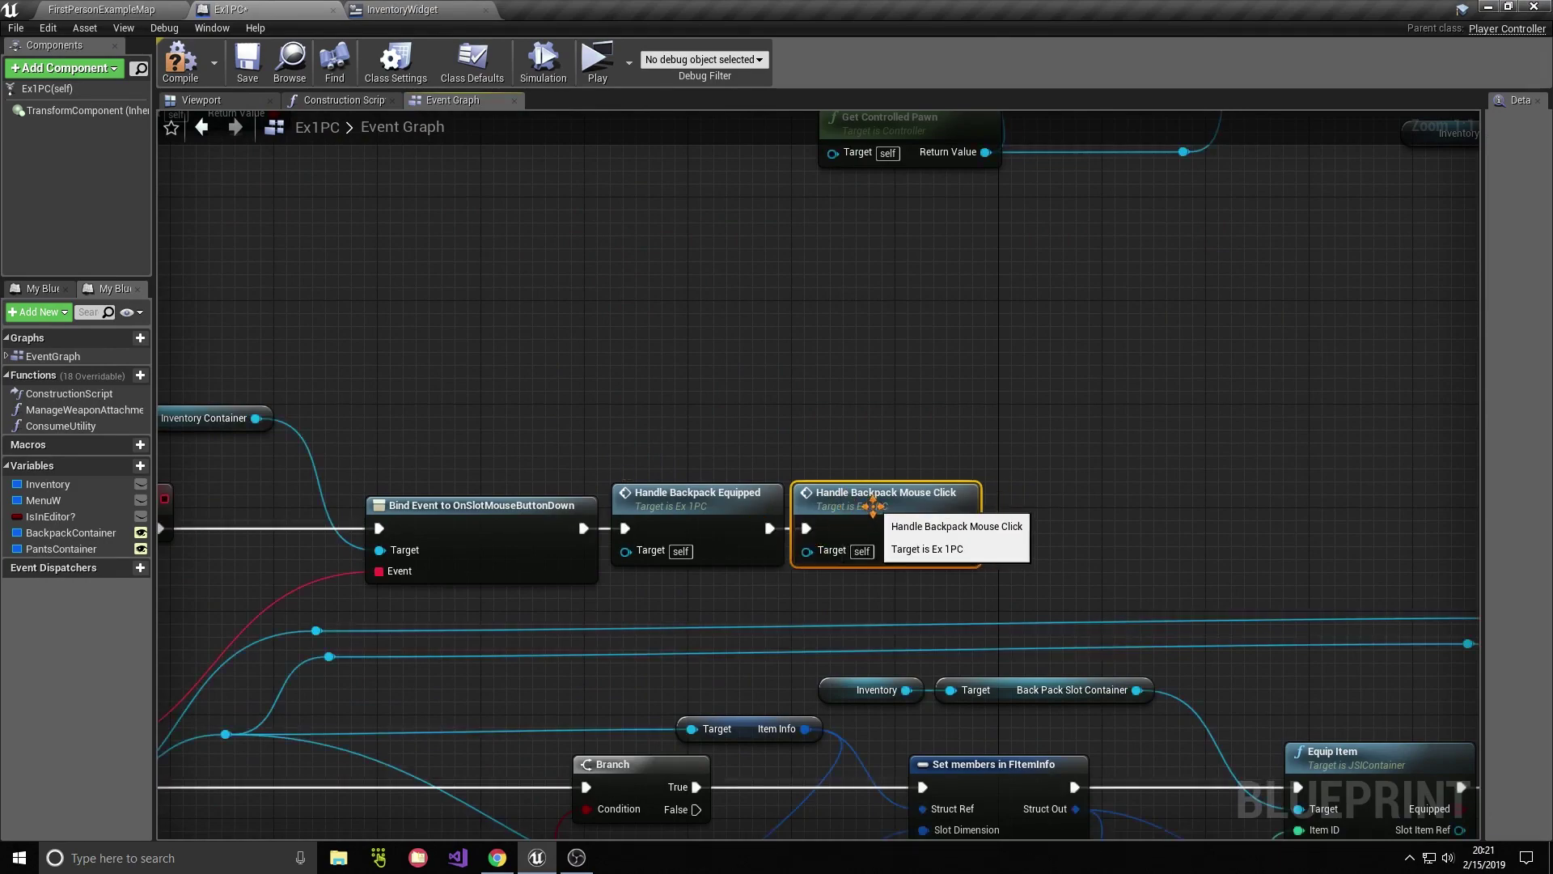
{"action": "double_click", "coordinate": [833, 506]}
{"action": "left_click", "coordinate": [48, 484]}
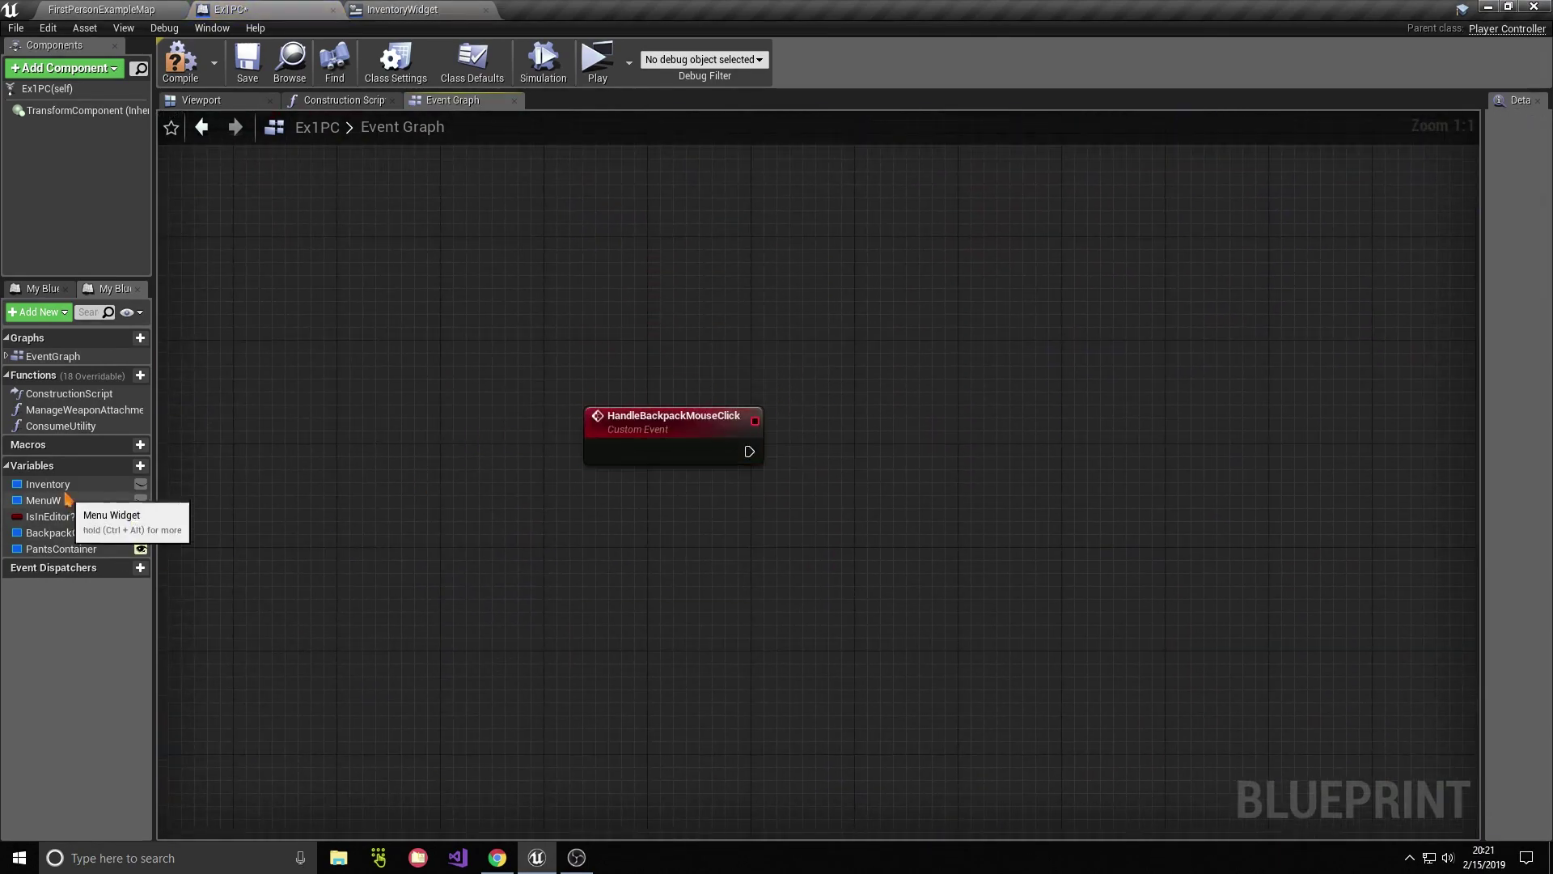
Step: Place an Inventory getter and get its Back Pack Slot Container, name copied from InventoryWidget
{"action": "left_click_drag", "start_coordinate": [48, 484], "coordinate": [573, 368]}
{"action": "left_click", "coordinate": [402, 9]}
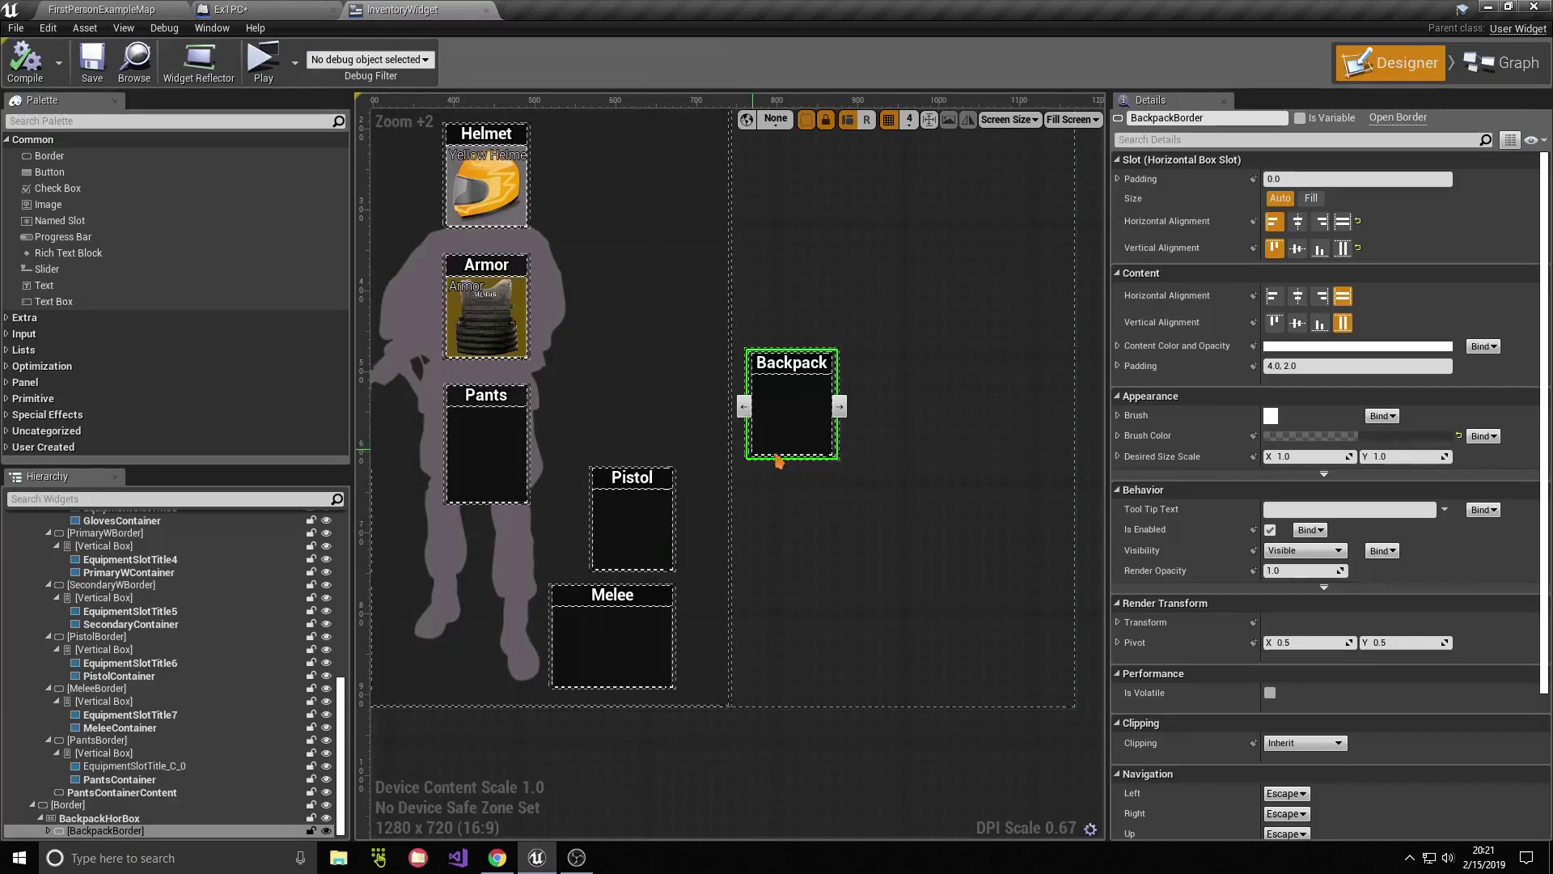
{"action": "left_click", "coordinate": [781, 409]}
{"action": "left_click", "coordinate": [290, 10]}
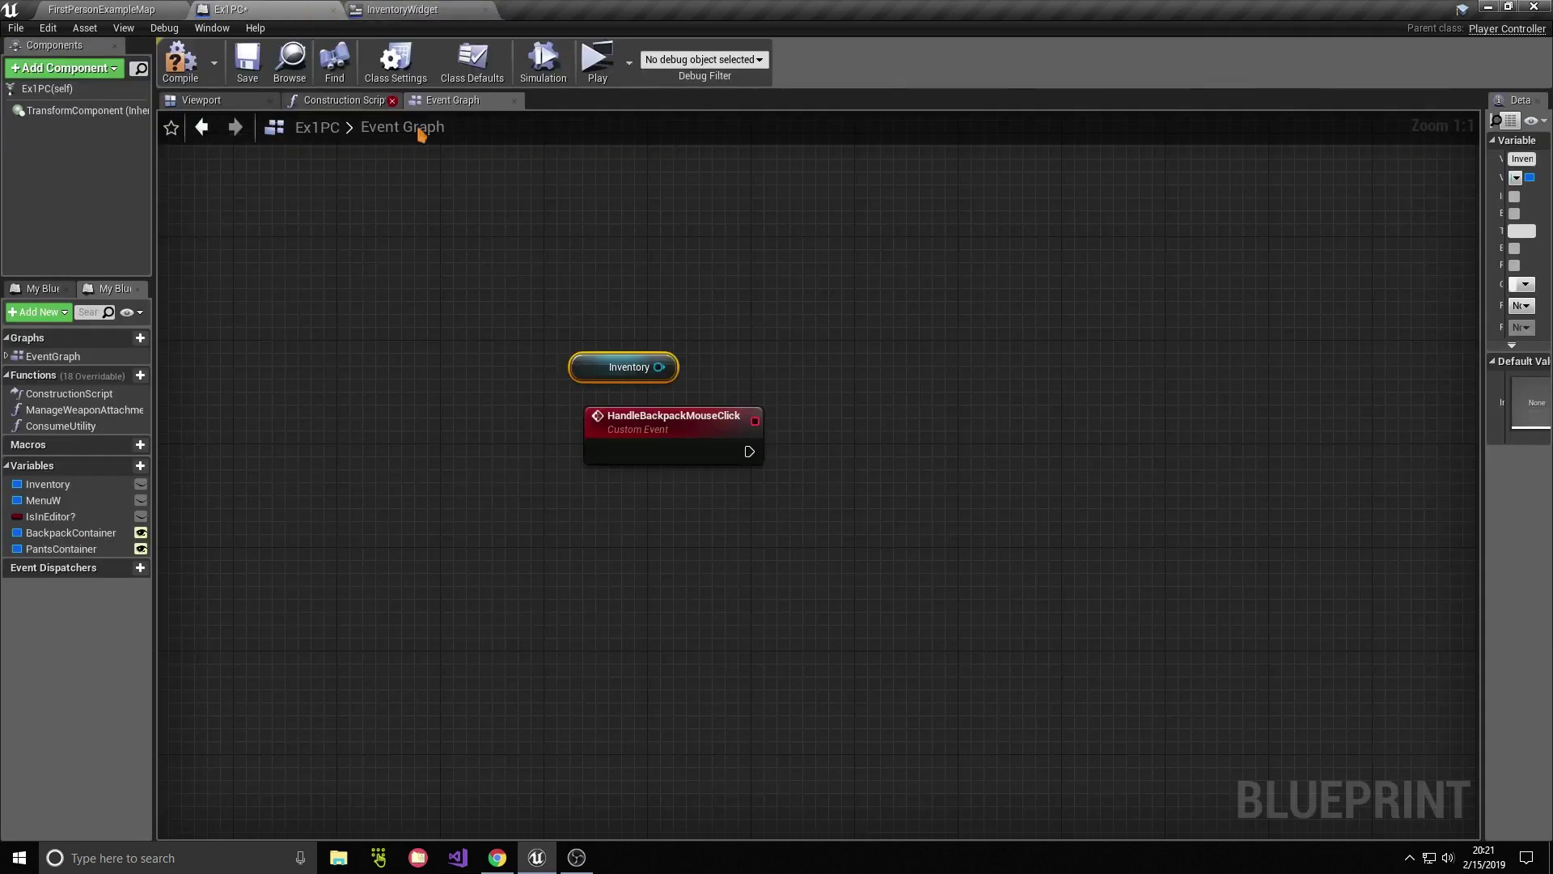
{"action": "left_click_drag", "start_coordinate": [661, 367], "coordinate": [827, 385]}
{"action": "type", "text": "BackPackSlotContainer"}
{"action": "left_click", "coordinate": [925, 476]}
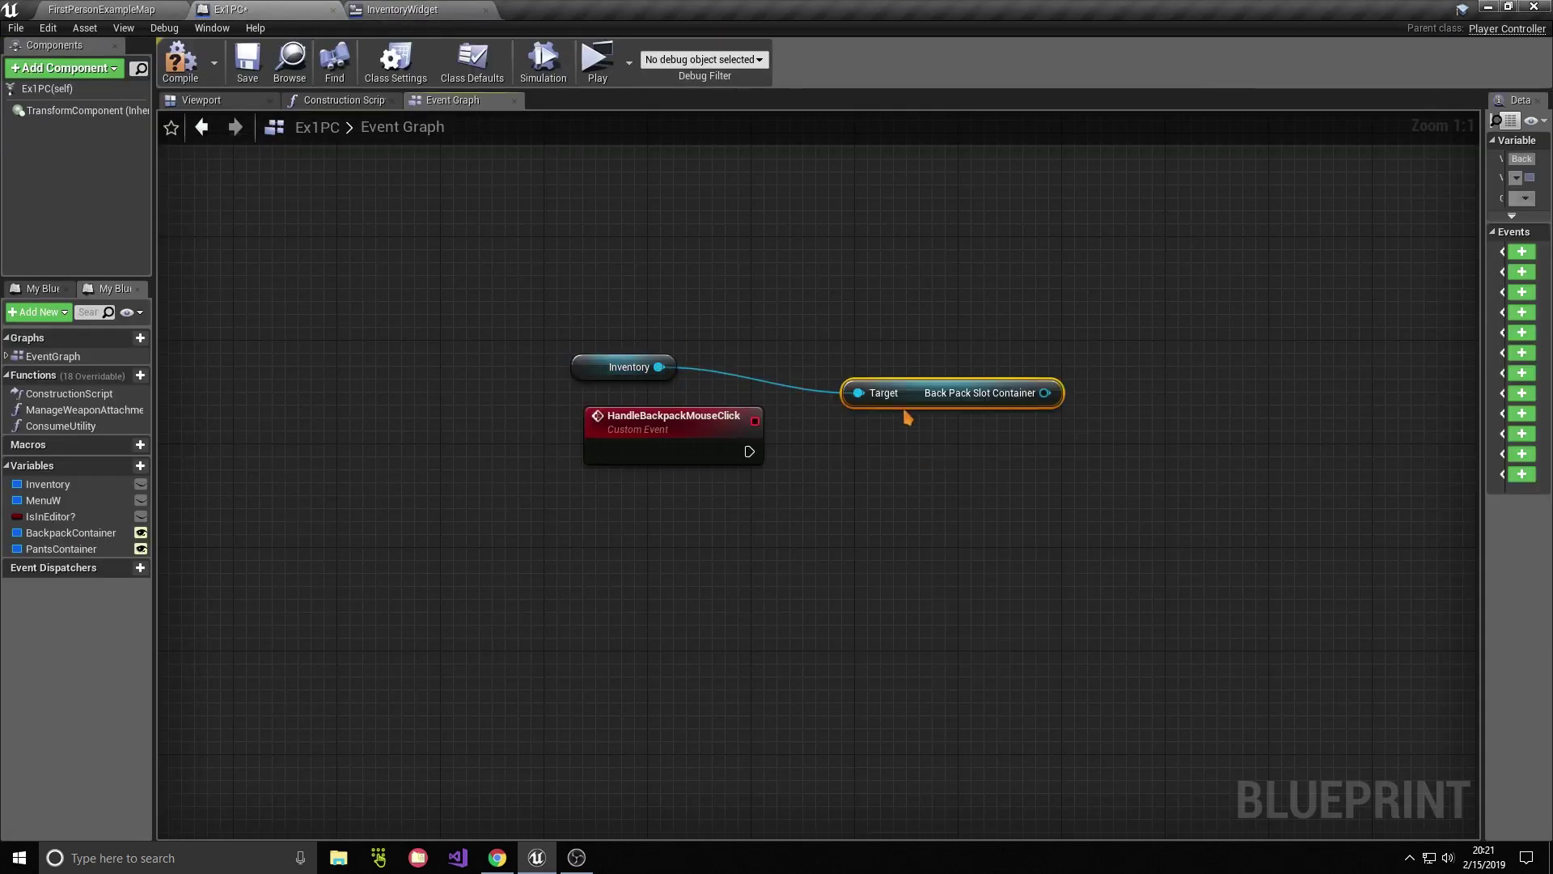
{"action": "left_click_drag", "start_coordinate": [922, 400], "coordinate": [833, 373]}
Step: Bind OnSlotMouseButtonDown to a new custom event EventOnMouseBtnDown_Backpack, run from HandleBackpackMouseClick
{"action": "left_click_drag", "start_coordinate": [1001, 459], "coordinate": [1003, 460]}
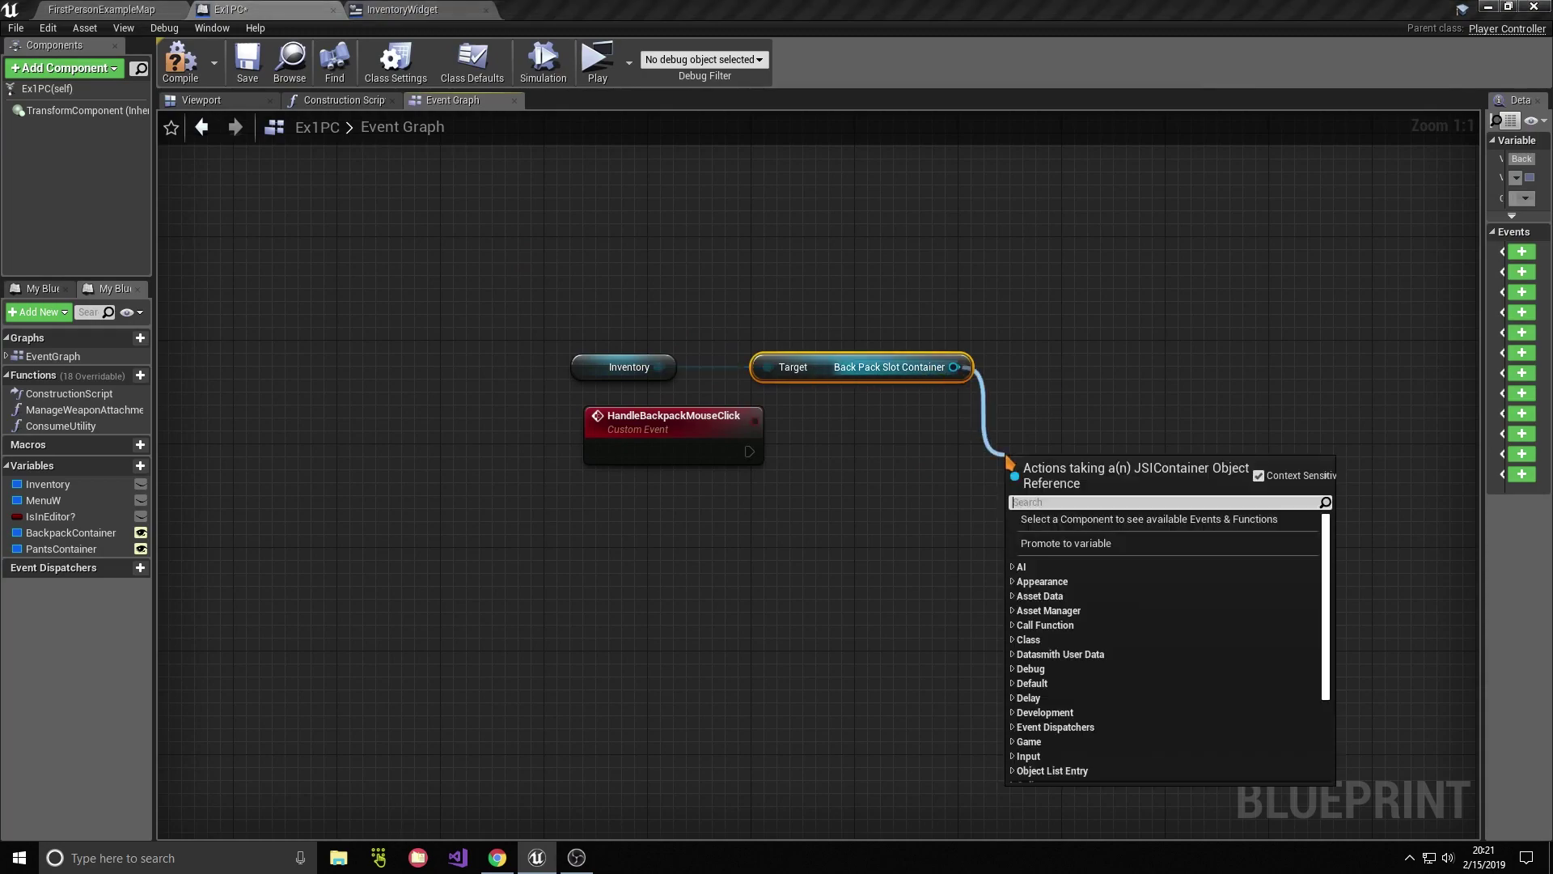
{"action": "type", "text": "bind mouse"}
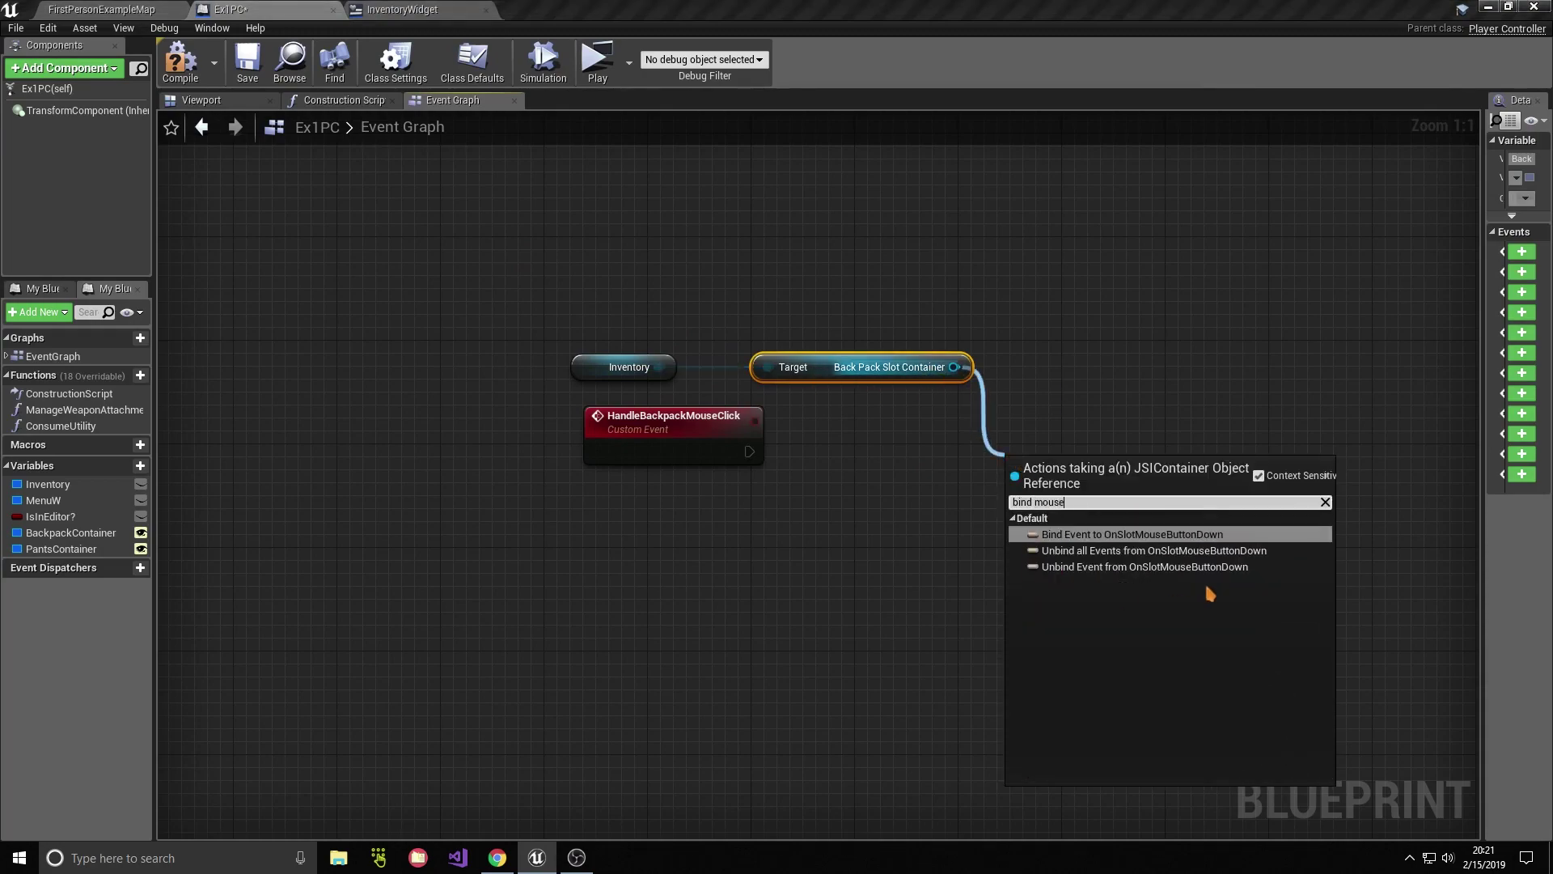
{"action": "left_click", "coordinate": [1214, 535]}
{"action": "mouse_move", "coordinate": [1015, 534]}
{"action": "left_mouse_down"}
{"action": "mouse_move", "coordinate": [1026, 490]}
{"action": "mouse_move", "coordinate": [1072, 449]}
{"action": "left_mouse_up"}
{"action": "left_click_drag", "start_coordinate": [1013, 493], "coordinate": [878, 564]}
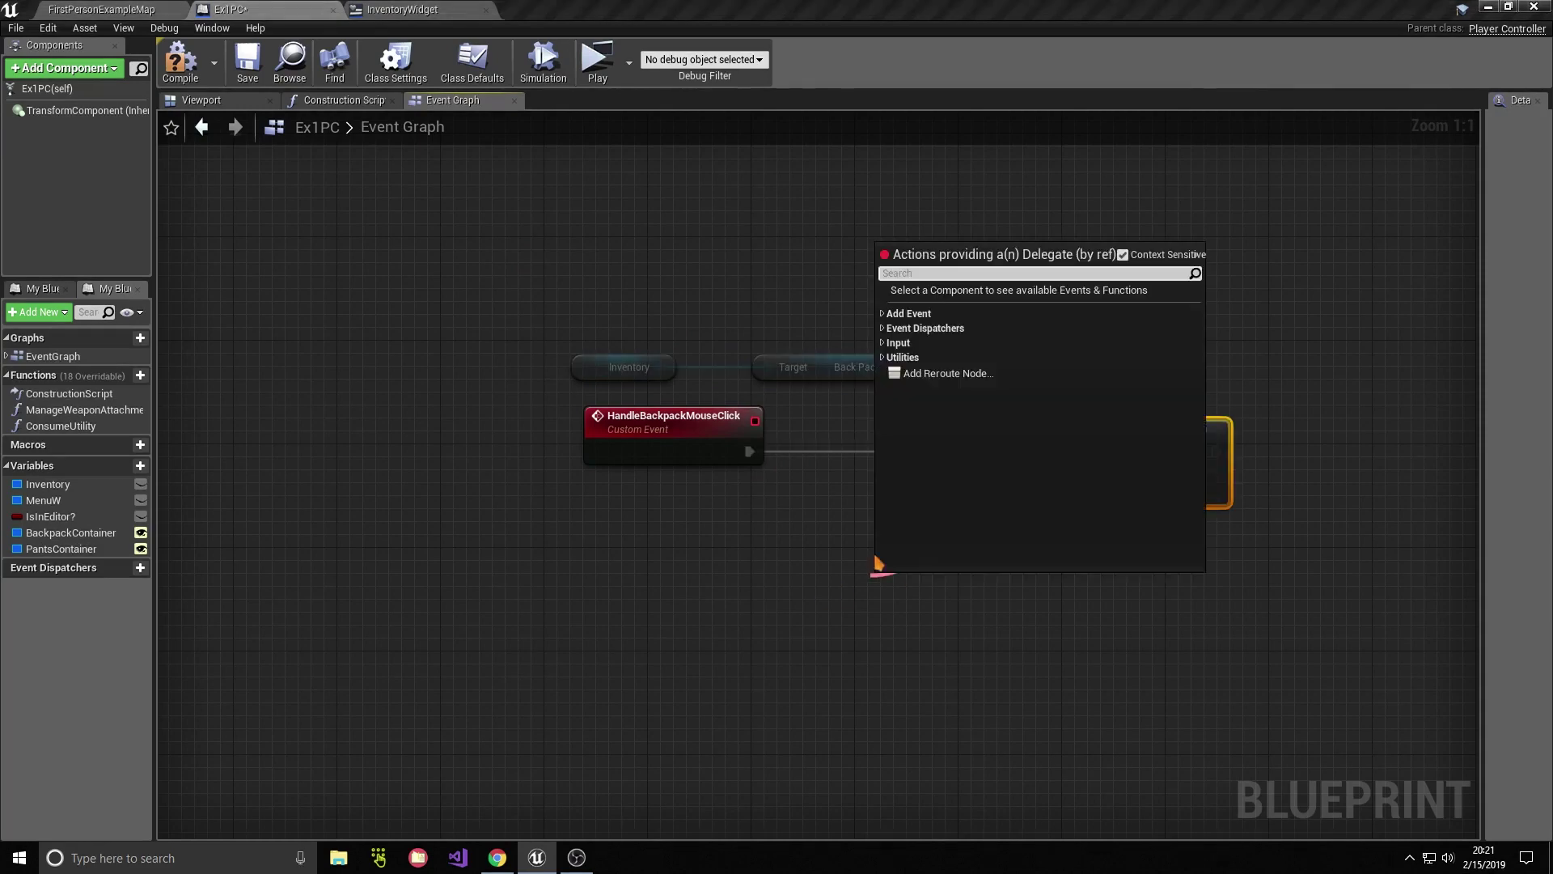
{"action": "left_click", "coordinate": [908, 313]}
{"action": "left_click", "coordinate": [930, 329]}
{"action": "type", "text": "EventOnM"}
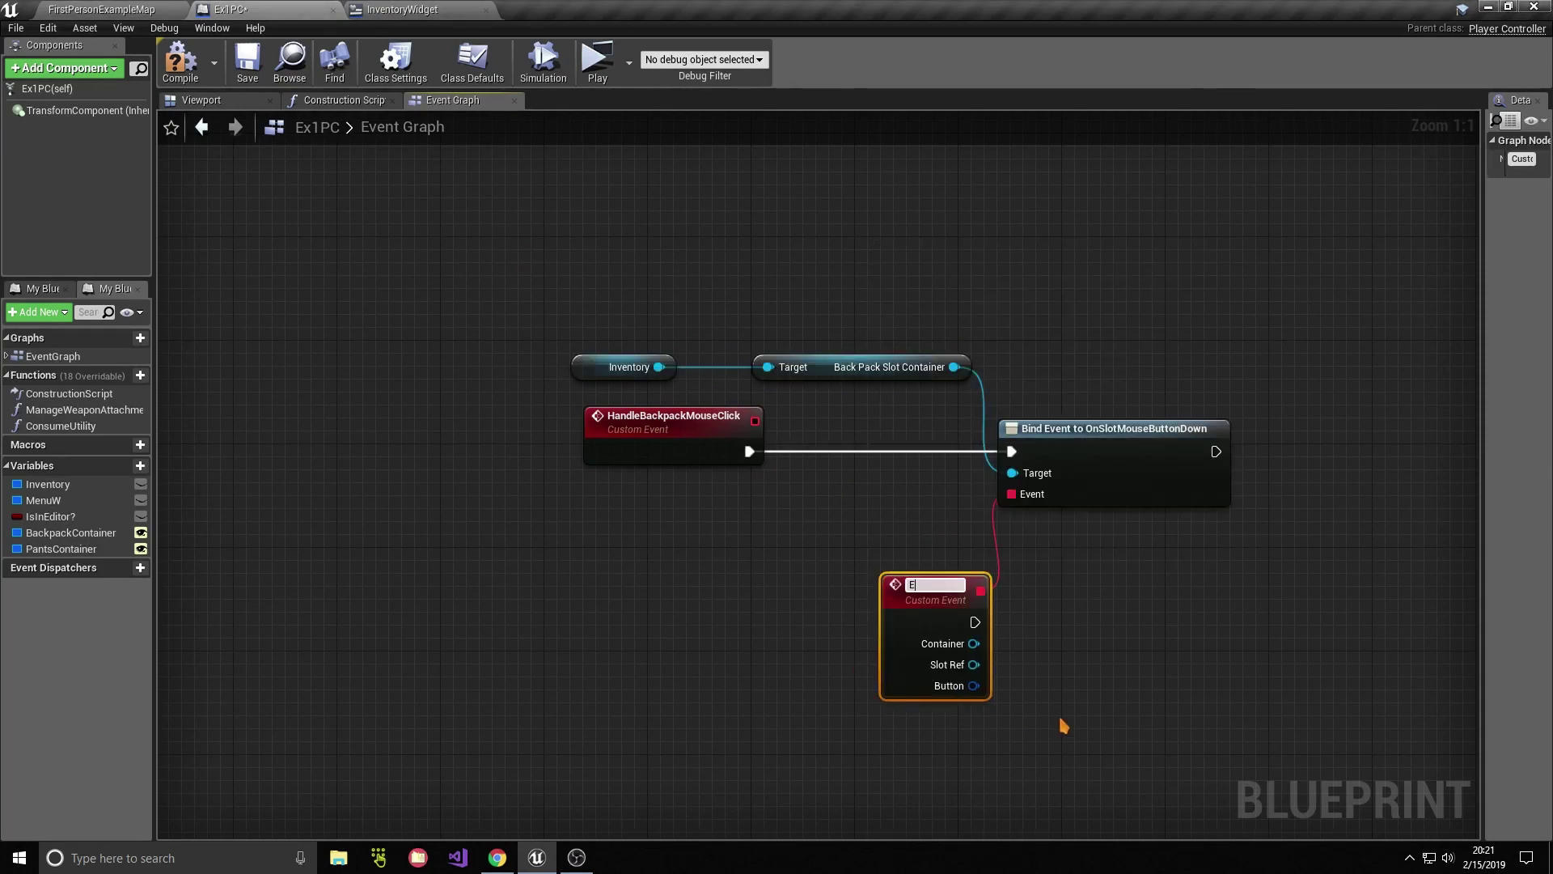
{"action": "type", "text": "ous"}
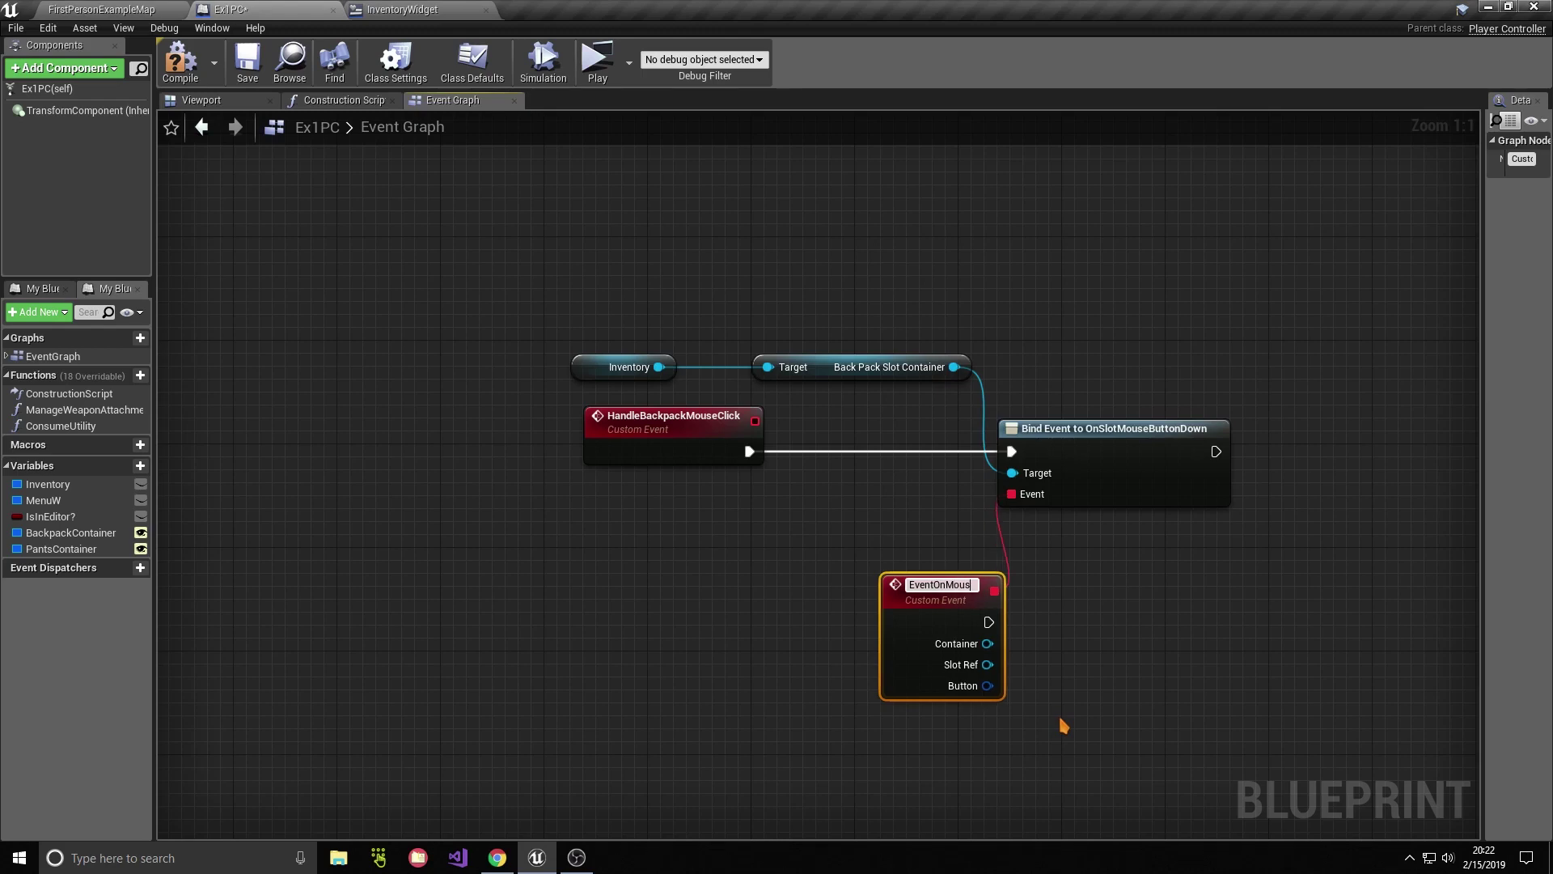
{"action": "type", "text": "eBtnDown_B"}
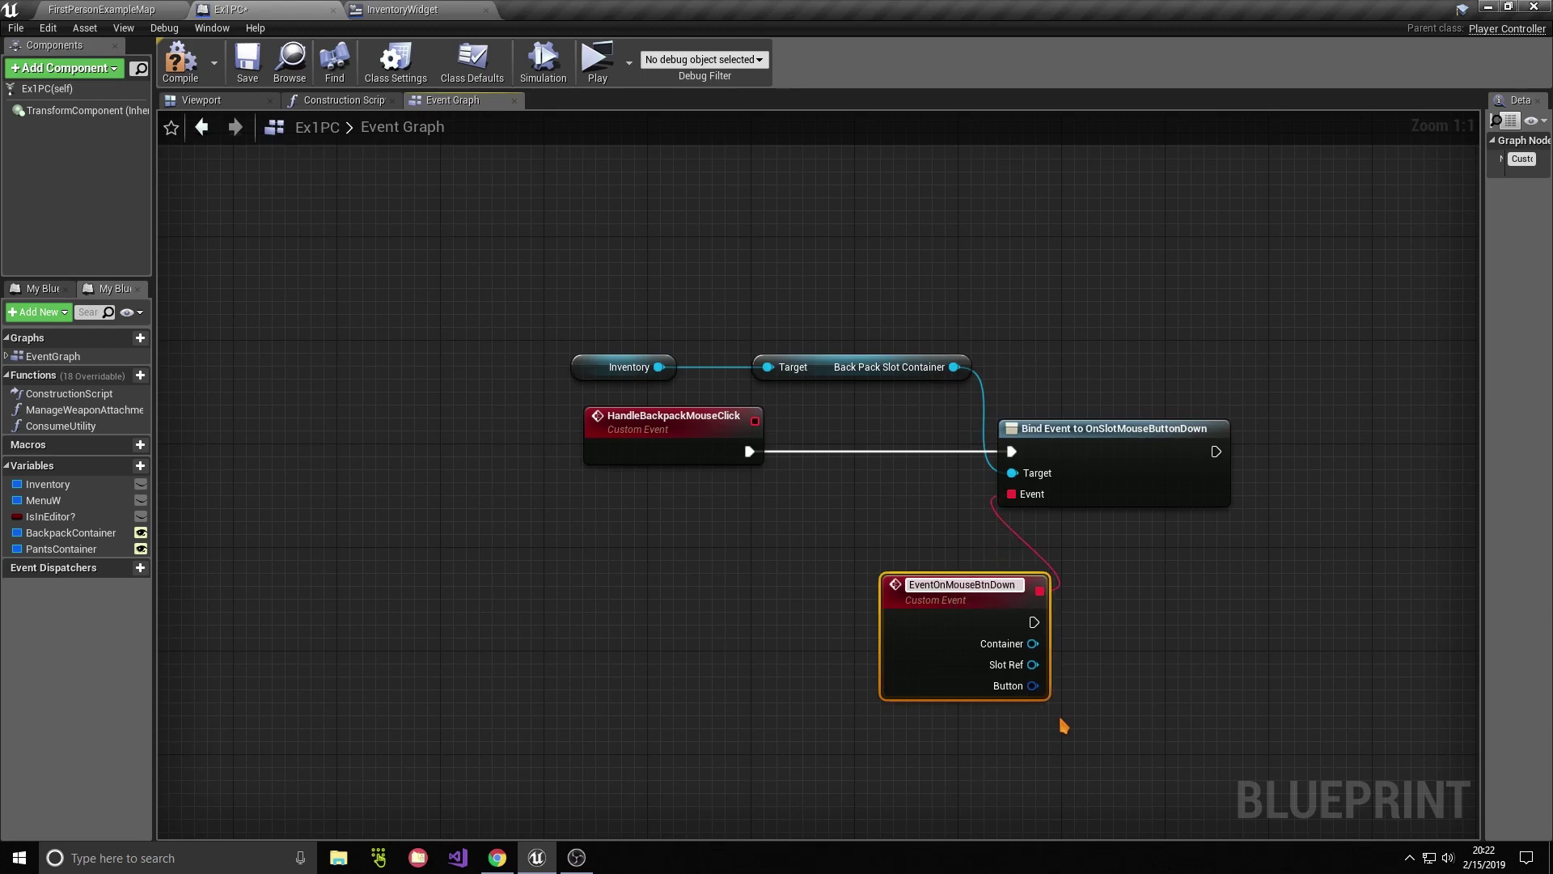
{"action": "type", "text": "Ackpack"}
{"action": "key", "text": "BackSpace"}
{"action": "key", "text": "BackSpace"}
{"action": "key", "text": "BackSpace"}
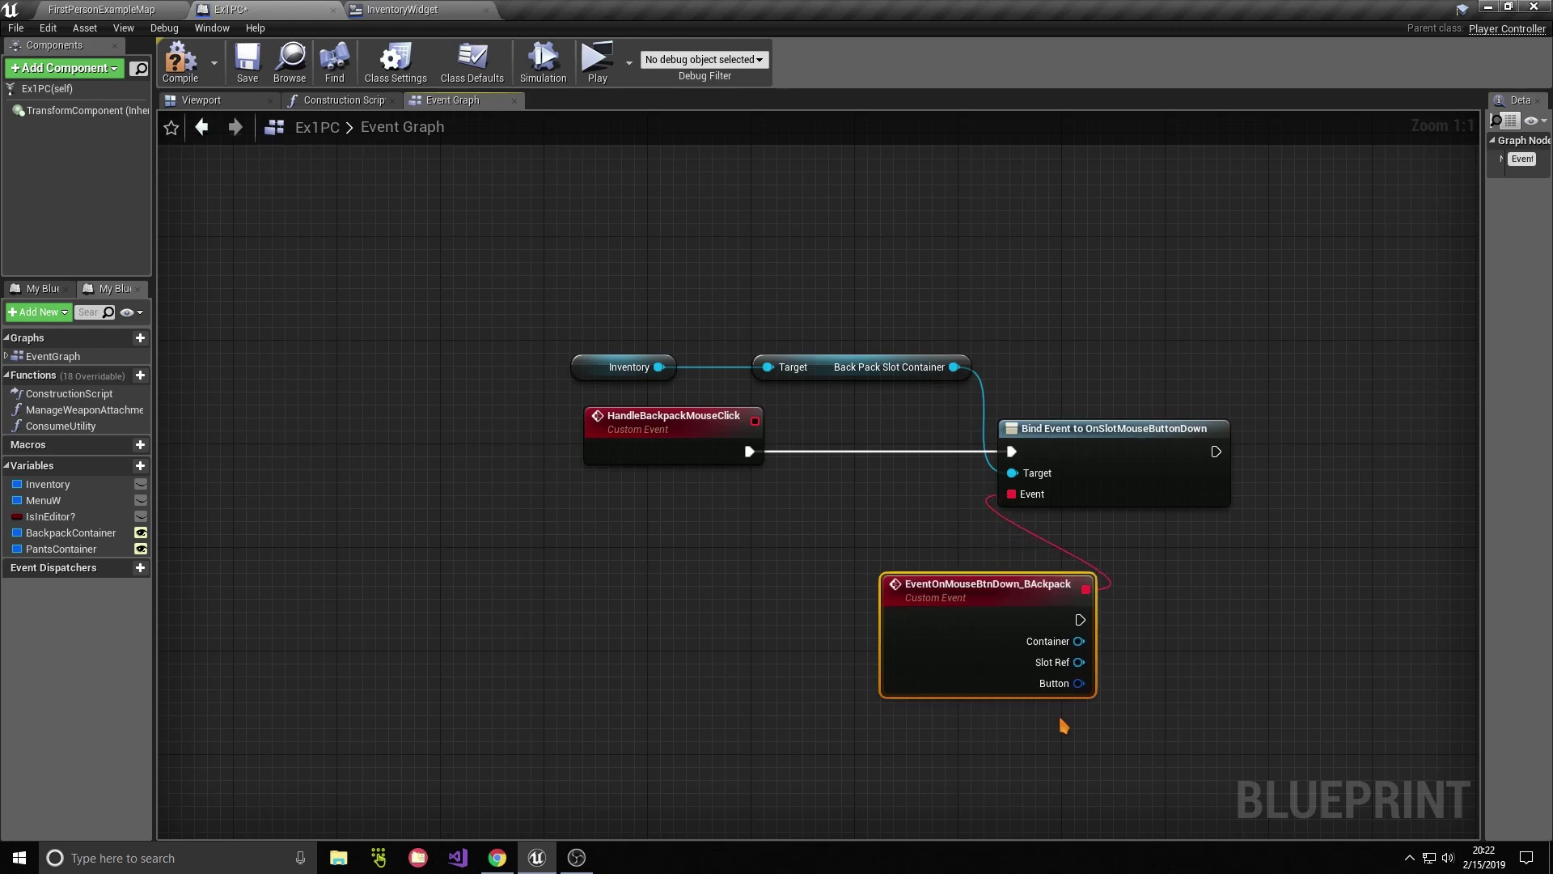
{"action": "type", "text": "ackpack"}
{"action": "left_click_drag", "start_coordinate": [950, 635], "coordinate": [652, 660]}
Step: Compare the event's Button output for equality with Right Mouse Button
{"action": "right_click_drag", "start_coordinate": [941, 680], "coordinate": [844, 622]}
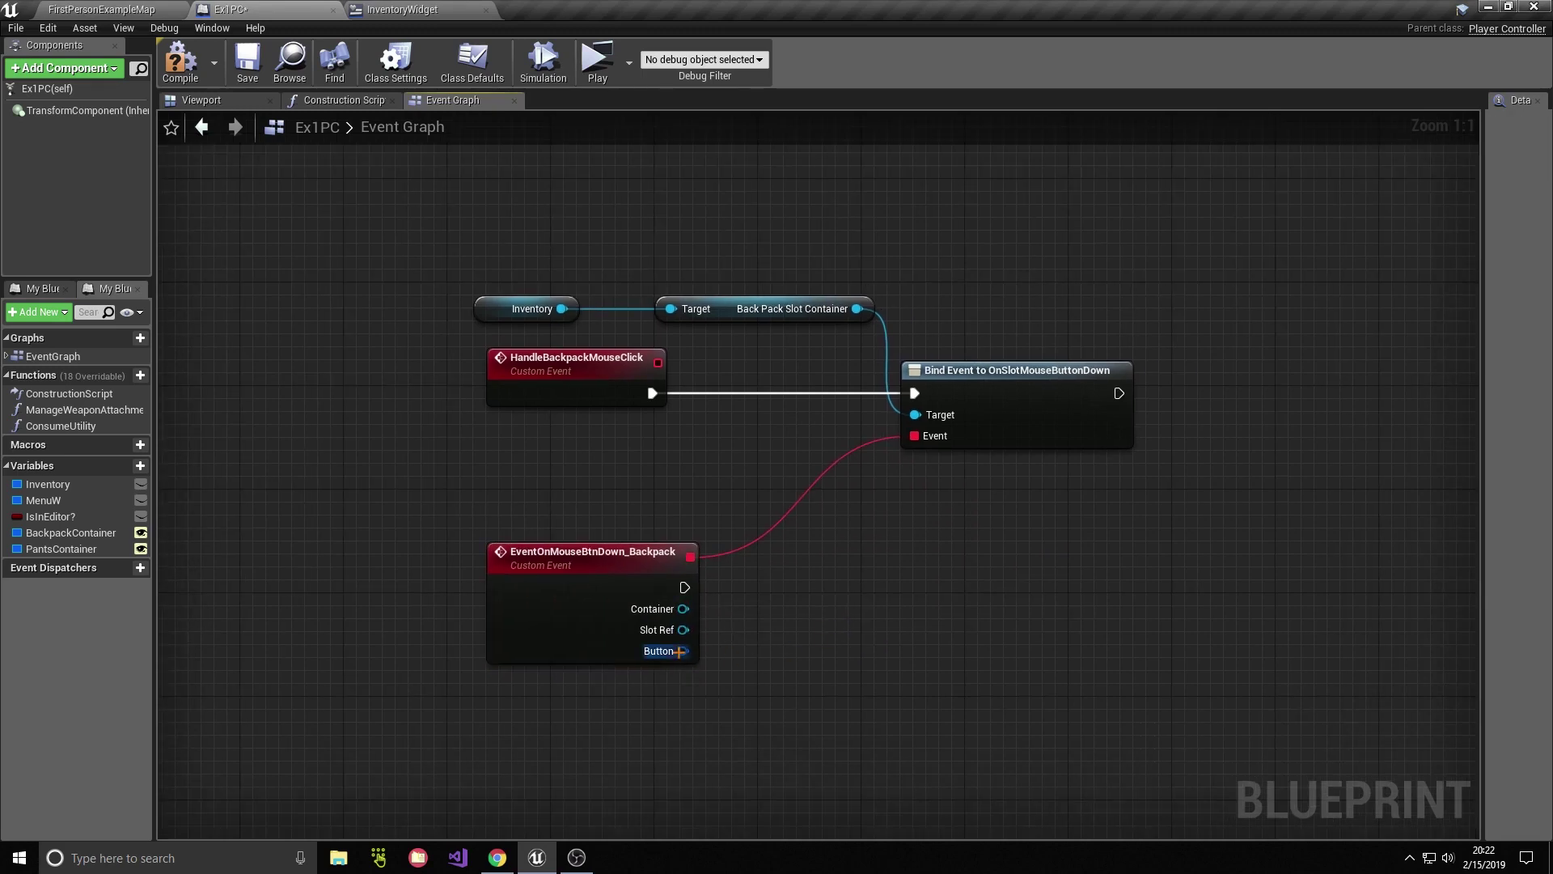
{"action": "left_click_drag", "start_coordinate": [683, 650], "coordinate": [830, 664]}
{"action": "type", "text": "=="}
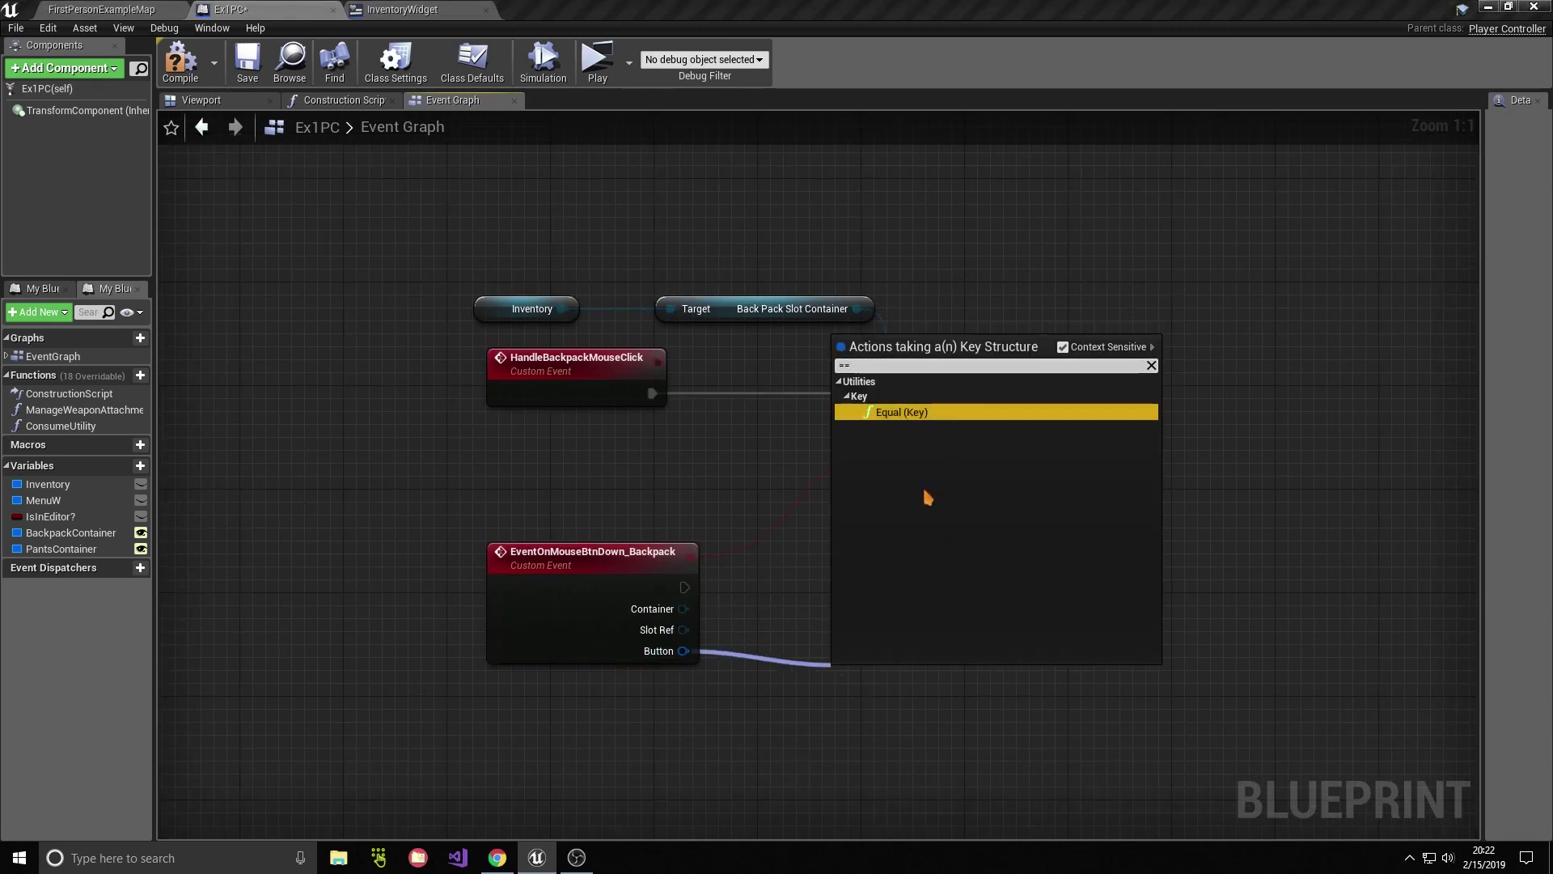
{"action": "left_click", "coordinate": [909, 413]}
{"action": "left_click", "coordinate": [891, 706]}
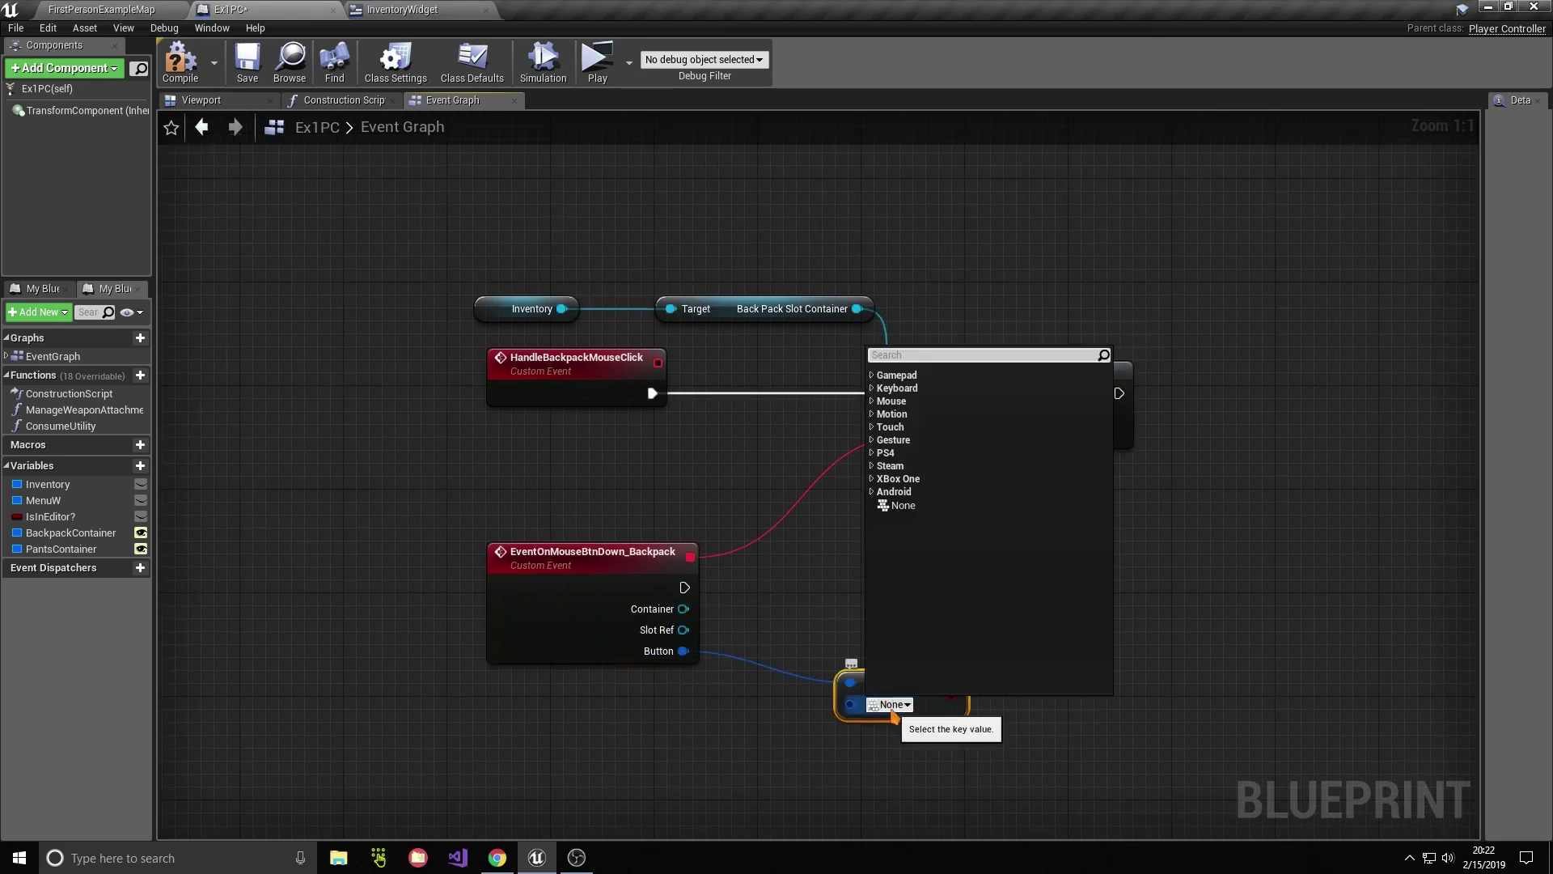
{"action": "type", "text": "right mouse"}
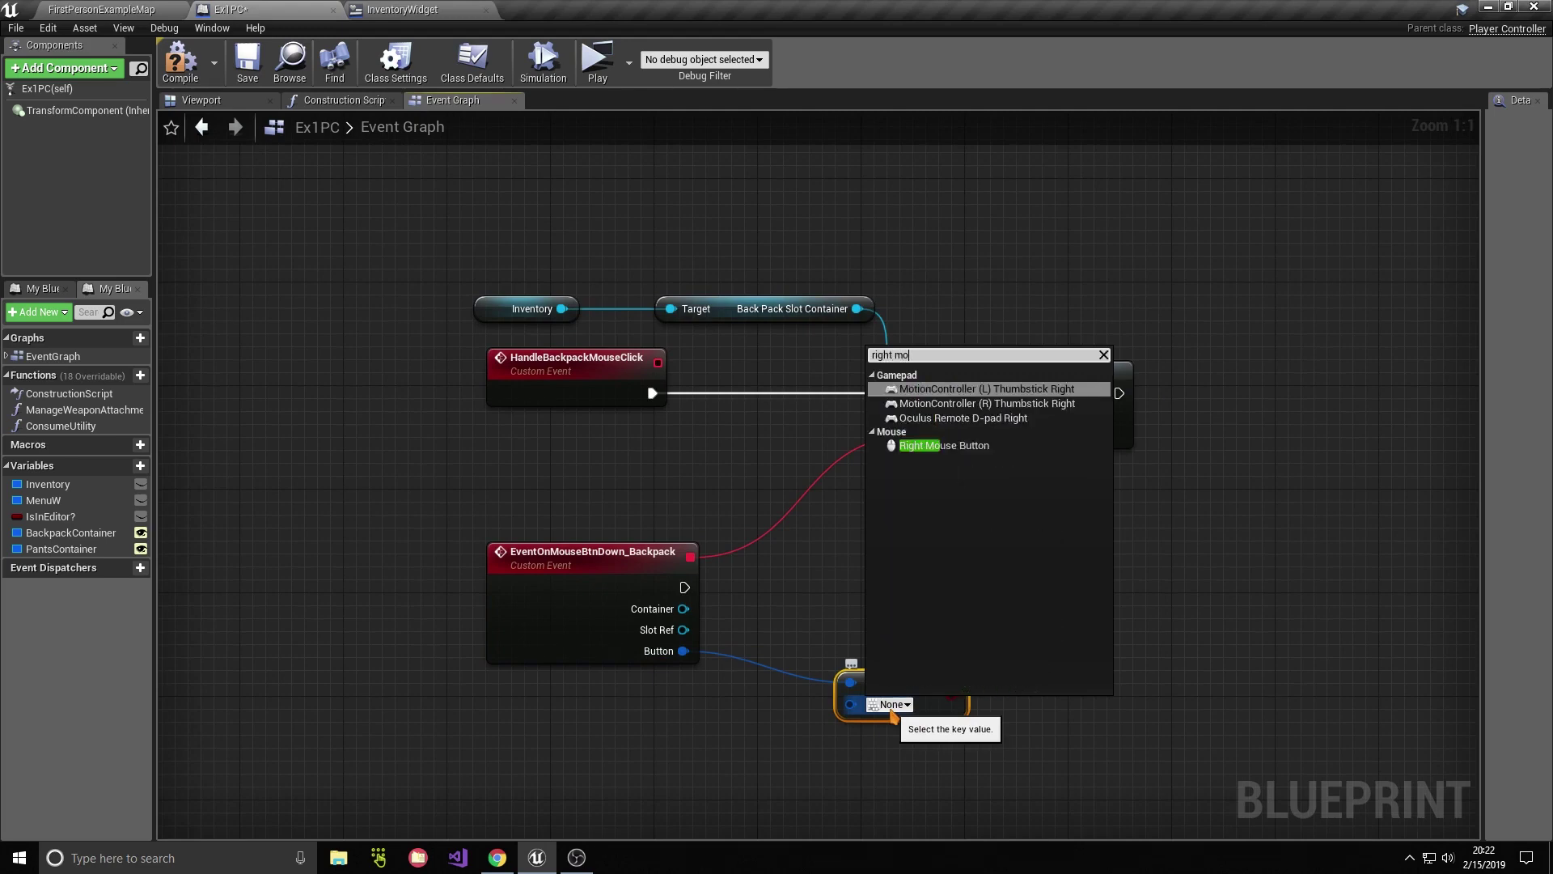
{"action": "type", "text": " b"}
{"action": "key", "text": "Return"}
{"action": "left_click_drag", "start_coordinate": [925, 682], "coordinate": [811, 763]}
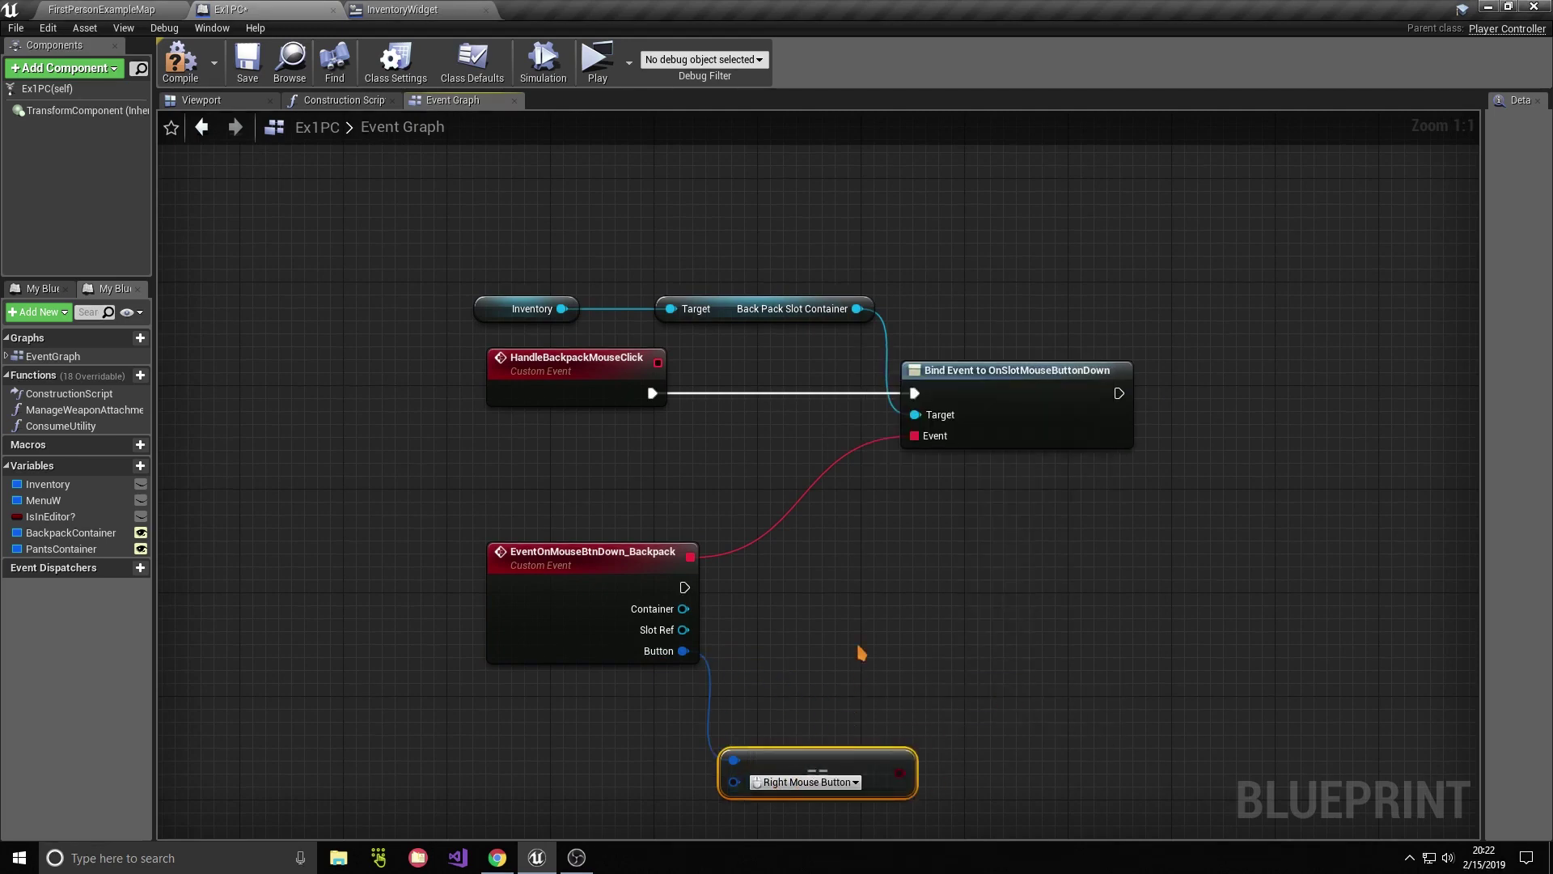
Step: Add a Branch after the backpack mouse-down event using the Right Mouse Button check as Condition
{"action": "left_click", "coordinate": [857, 603]}
{"action": "mouse_move", "coordinate": [684, 588]}
{"action": "left_mouse_down"}
{"action": "mouse_move", "coordinate": [867, 629]}
{"action": "mouse_move", "coordinate": [857, 585]}
{"action": "left_mouse_up"}
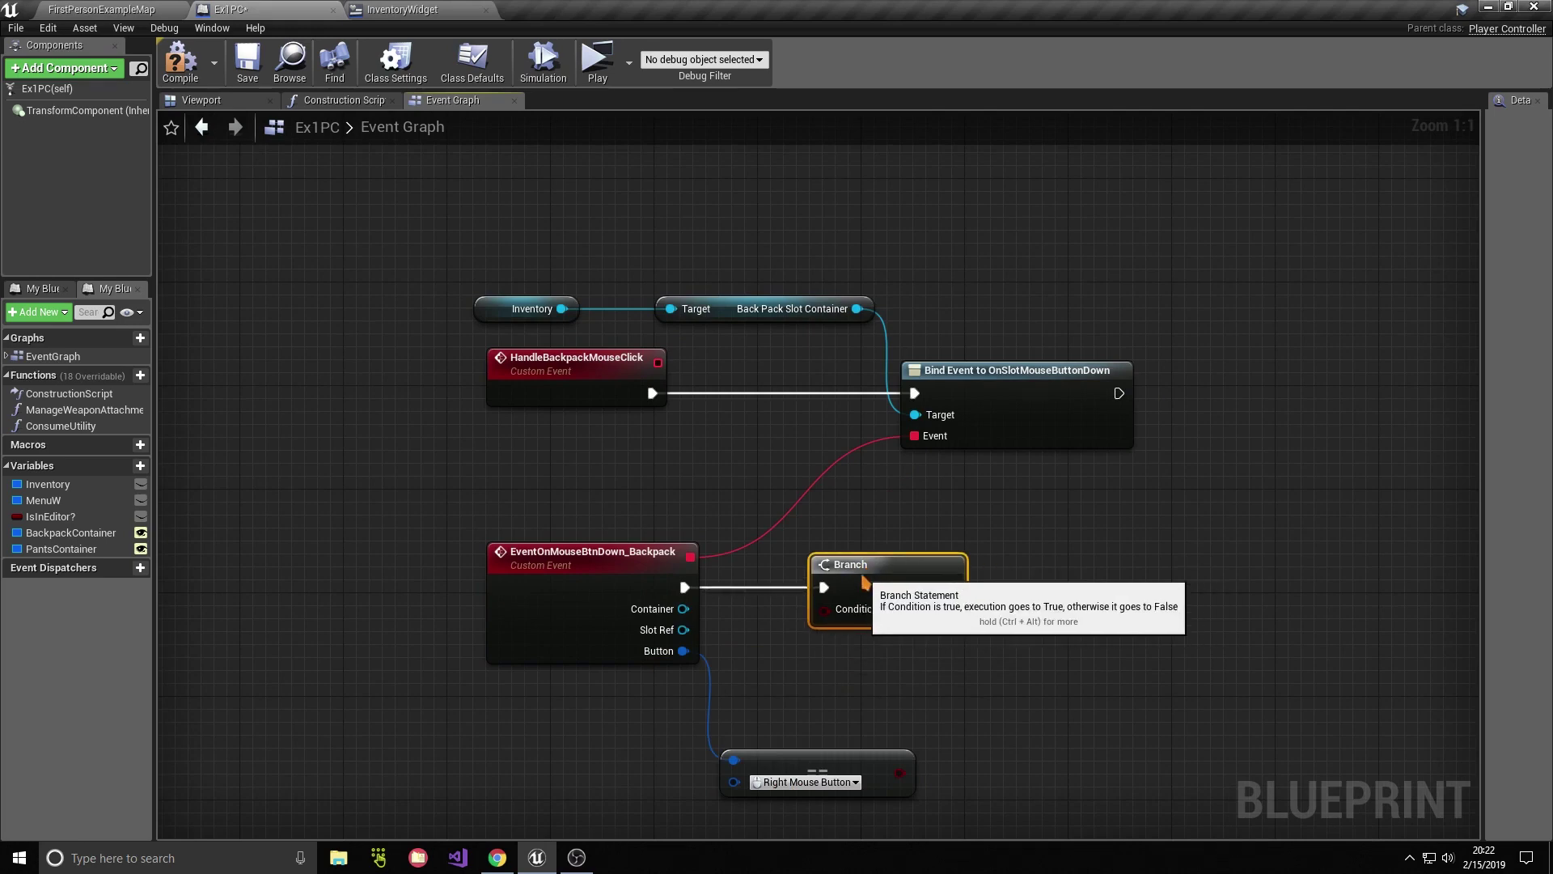
{"action": "mouse_move", "coordinate": [842, 764]}
{"action": "left_mouse_down"}
{"action": "mouse_move", "coordinate": [749, 724]}
{"action": "mouse_move", "coordinate": [825, 611]}
{"action": "left_mouse_up"}
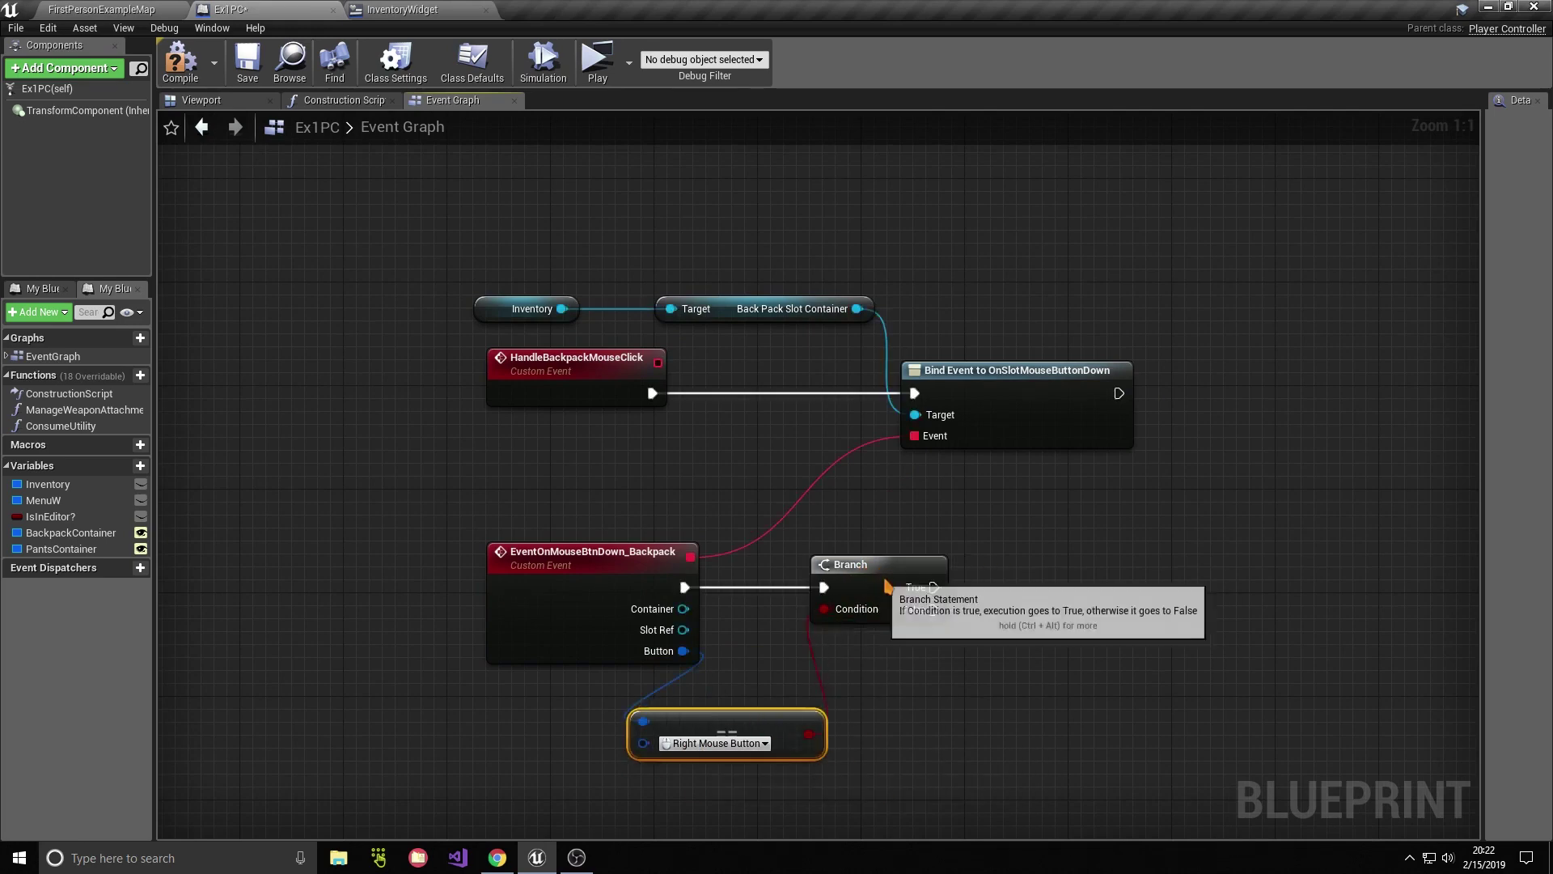
{"action": "left_click", "coordinate": [1048, 605]}
{"action": "right_click_drag", "start_coordinate": [943, 572], "coordinate": [916, 487]}
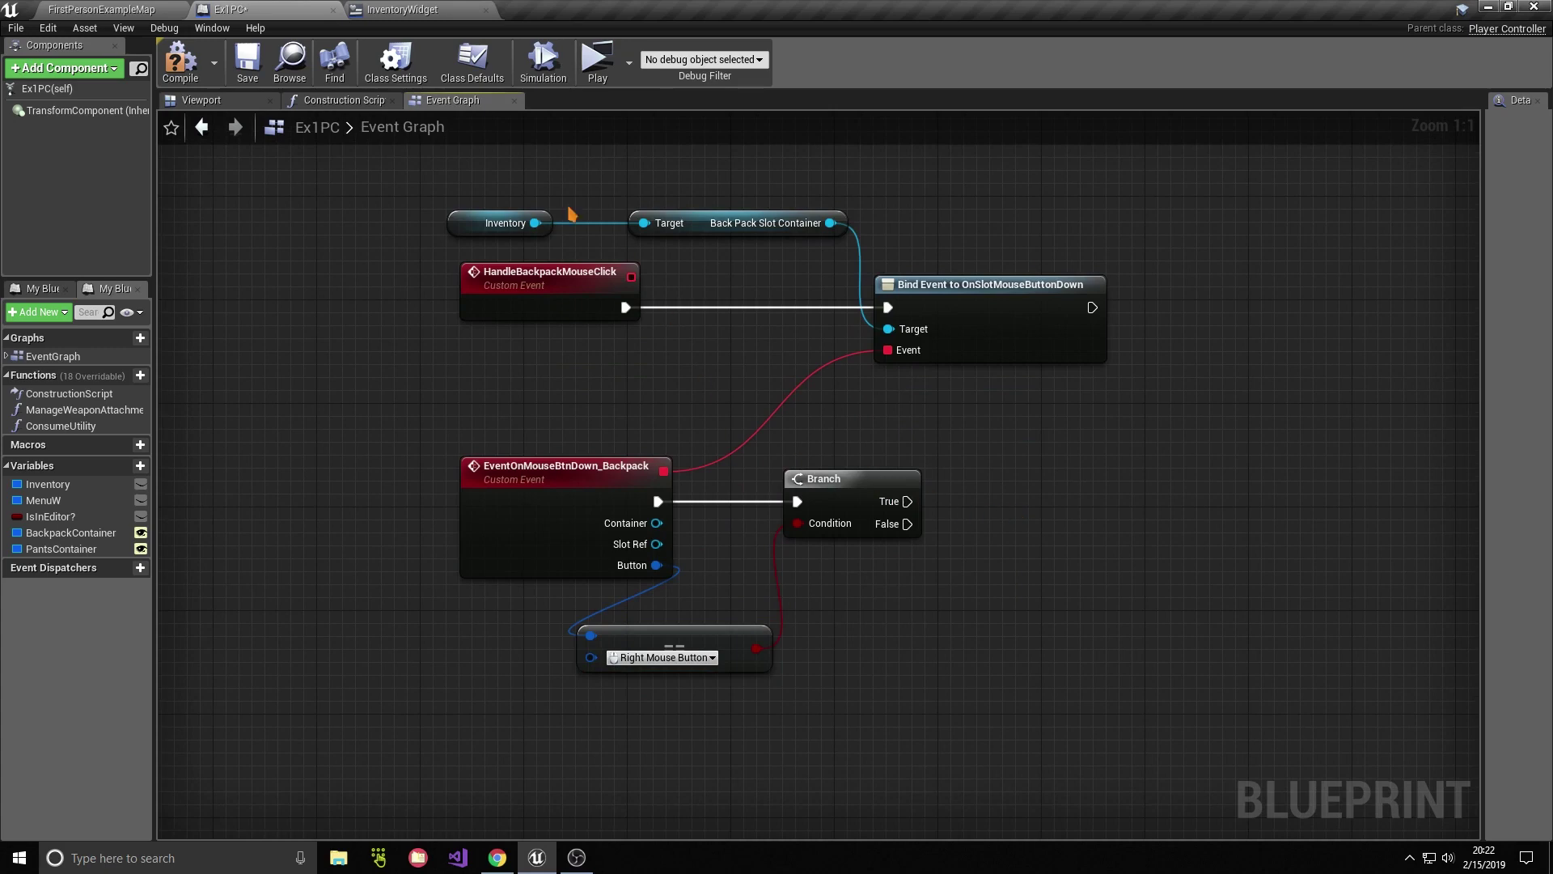
Step: Get the Main Inventory Container from the Inventory getter
{"action": "left_click", "coordinate": [473, 218]}
{"action": "mouse_move", "coordinate": [936, 675]}
{"action": "left_mouse_down"}
{"action": "mouse_move", "coordinate": [976, 648]}
{"action": "mouse_move", "coordinate": [1024, 654]}
{"action": "left_mouse_up"}
{"action": "type", "text": "get main"}
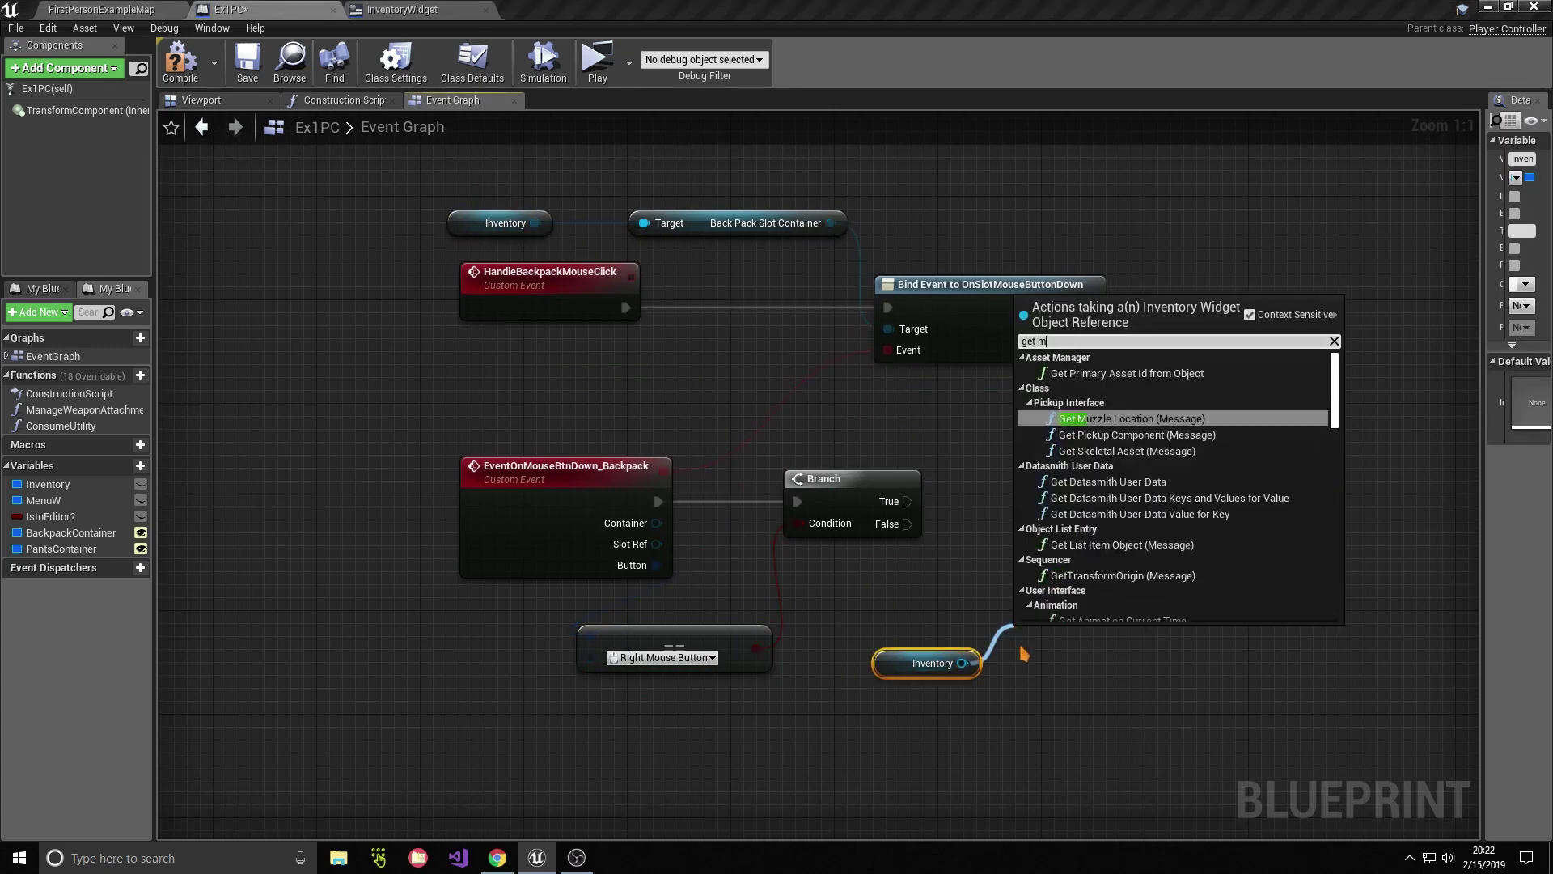
{"action": "key", "text": "Return"}
{"action": "left_click_drag", "start_coordinate": [1085, 643], "coordinate": [1047, 669]}
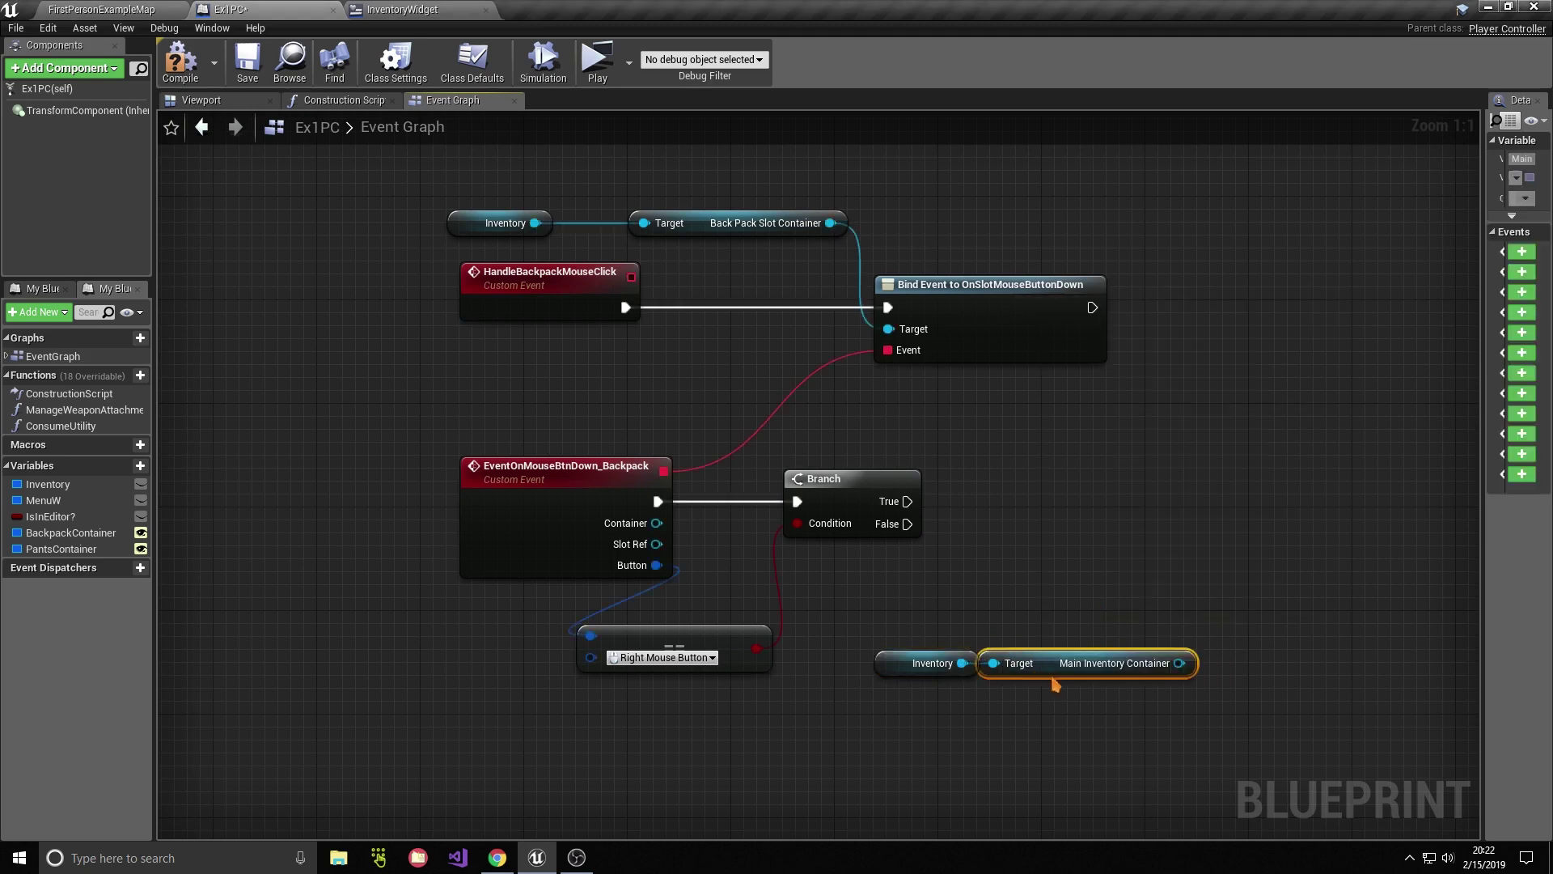
{"action": "mouse_move", "coordinate": [897, 637]}
{"action": "left_mouse_down"}
{"action": "mouse_move", "coordinate": [1076, 687]}
{"action": "mouse_move", "coordinate": [920, 718]}
{"action": "left_mouse_up"}
Step: Add an Add New Inventory Item node on Main Inventory Container, run from Branch True
{"action": "left_click_drag", "start_coordinate": [1050, 714], "coordinate": [1109, 645]}
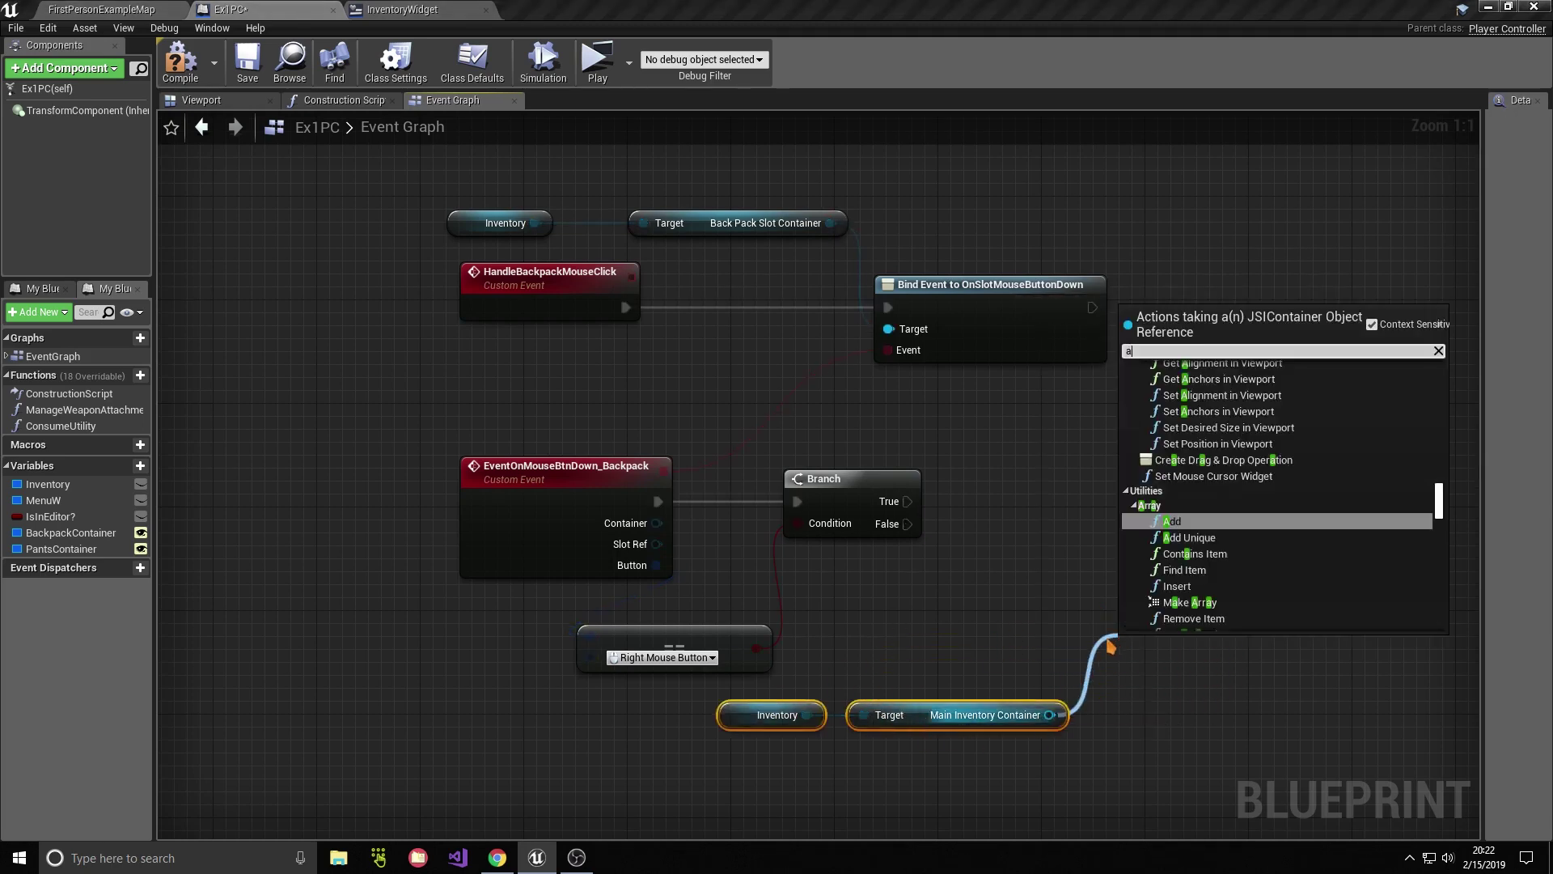
{"action": "type", "text": "addnew inv"}
{"action": "key", "text": "Return"}
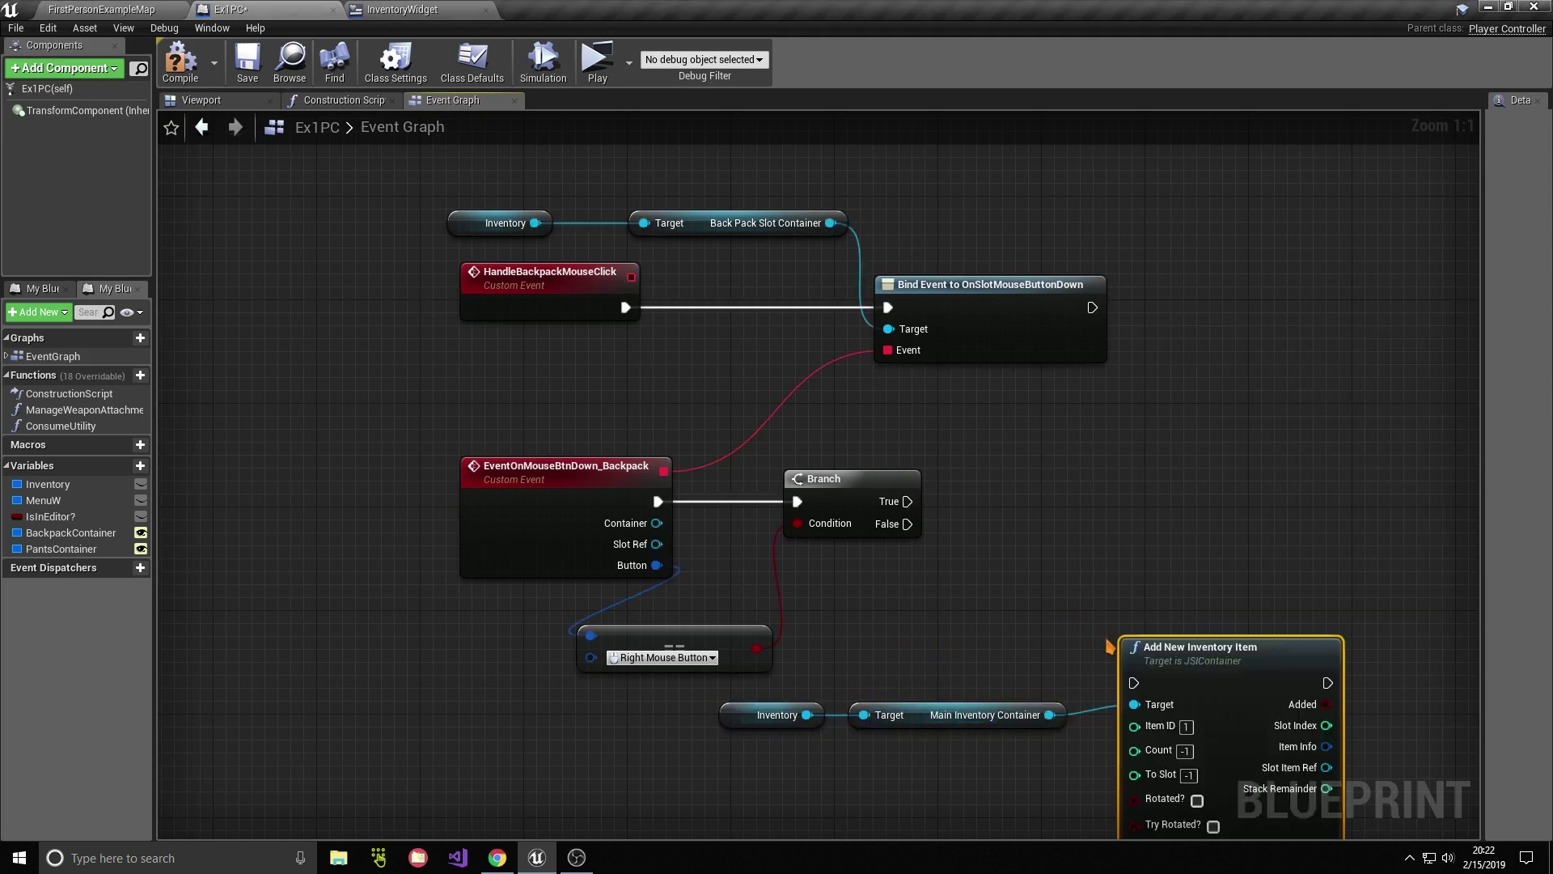
{"action": "left_click_drag", "start_coordinate": [1131, 658], "coordinate": [1079, 490]}
{"action": "left_click_drag", "start_coordinate": [907, 501], "coordinate": [1081, 515]}
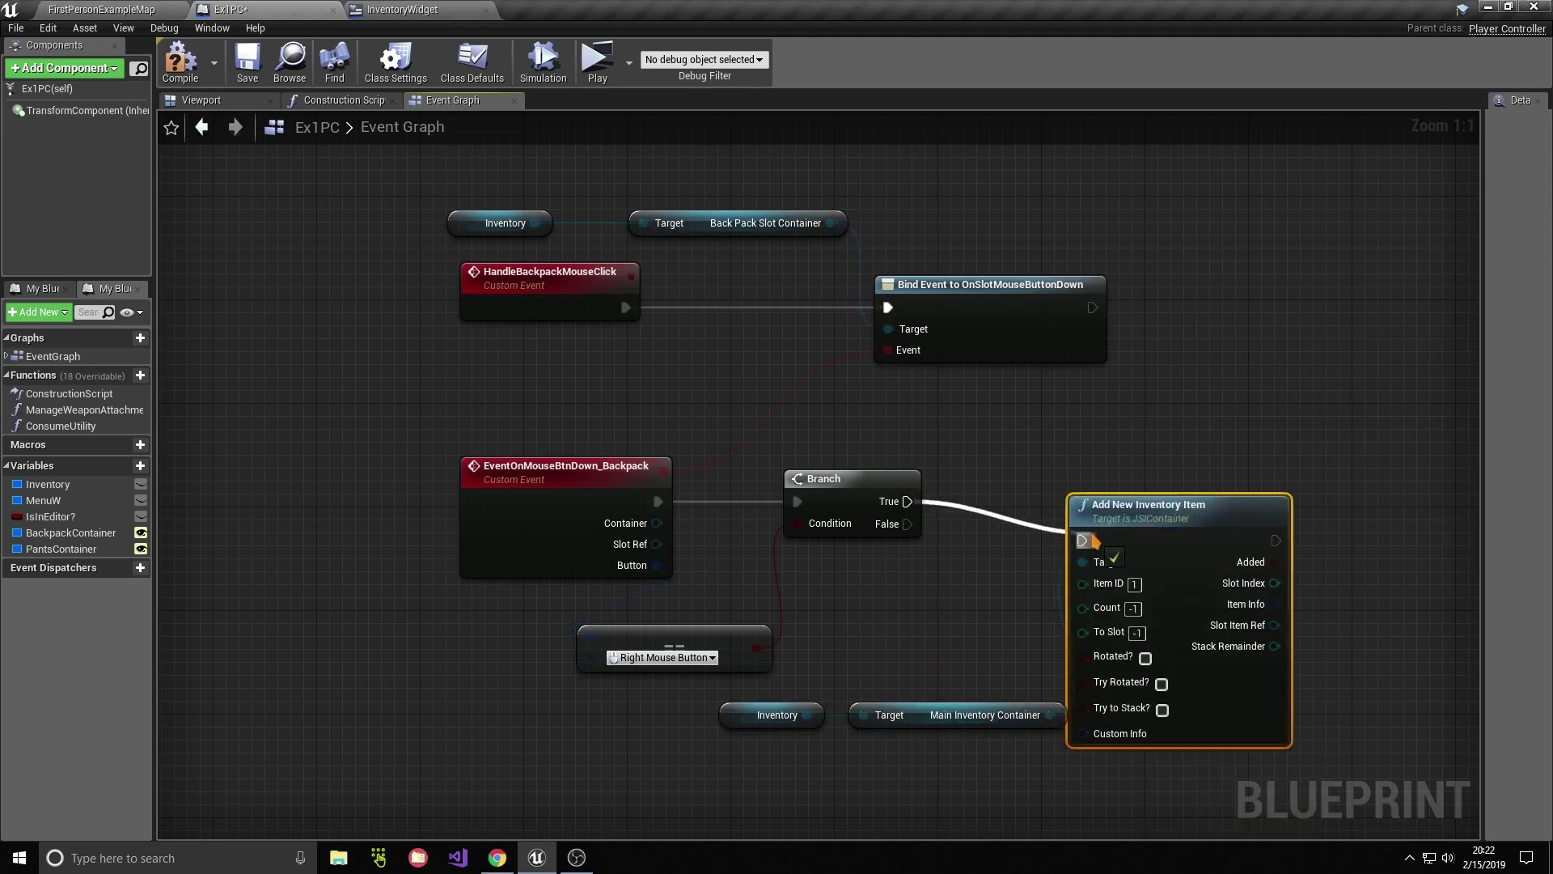
{"action": "left_click_drag", "start_coordinate": [1241, 501], "coordinate": [1344, 487]}
{"action": "left_click", "coordinate": [1035, 621]}
Step: Move the Inventory and Main Inventory Container getters above the Branch
{"action": "right_click_drag", "start_coordinate": [911, 709], "coordinate": [945, 654]}
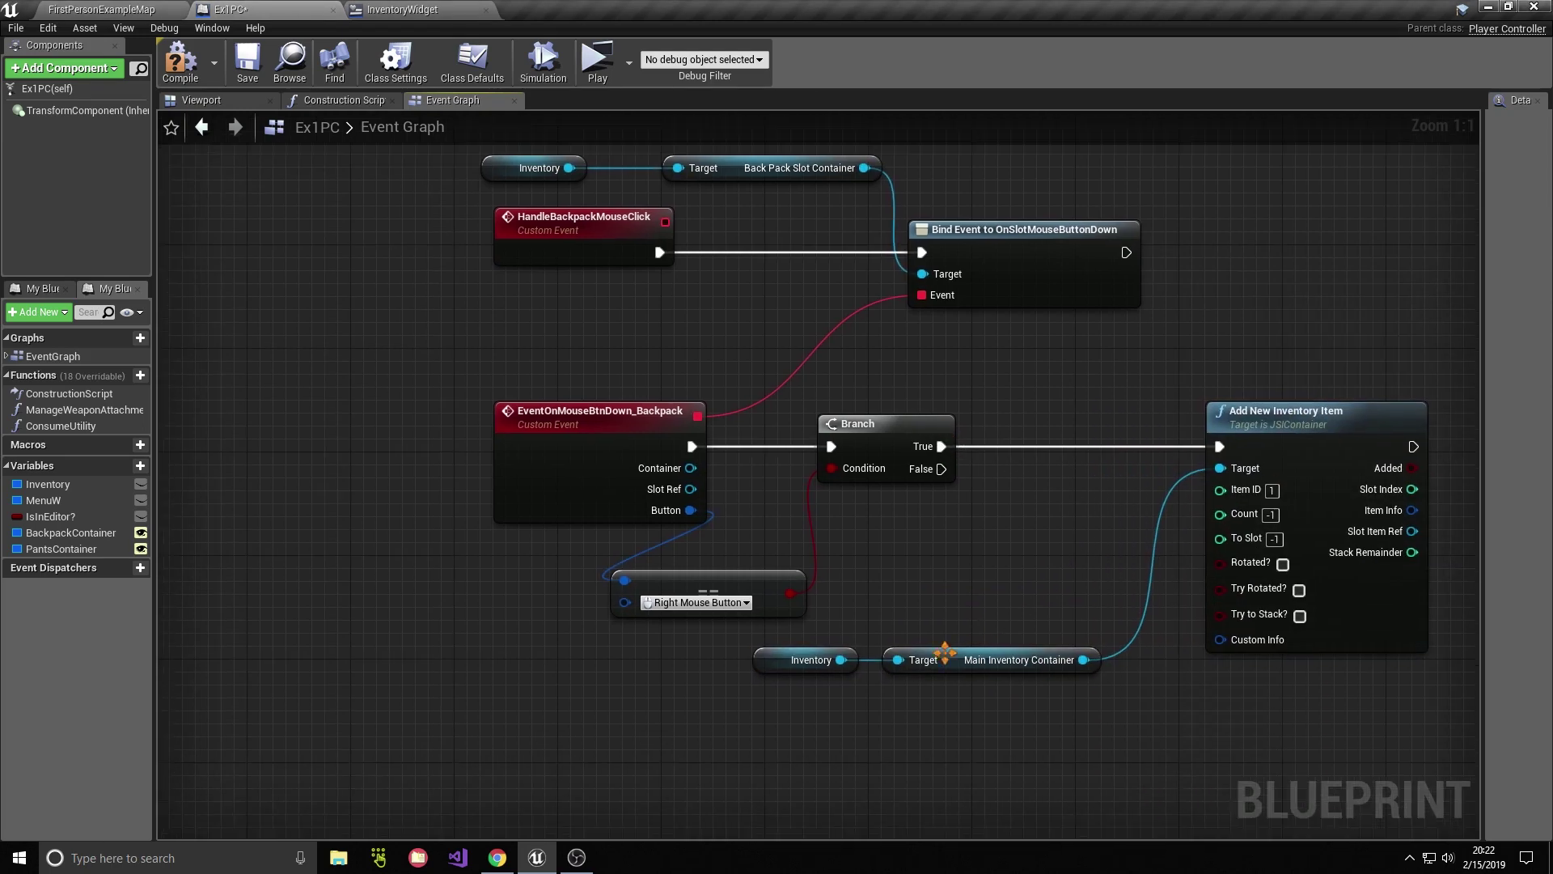
{"action": "left_click_drag", "start_coordinate": [822, 668], "coordinate": [845, 668]}
{"action": "right_click_drag", "start_coordinate": [1418, 623], "coordinate": [1243, 612]}
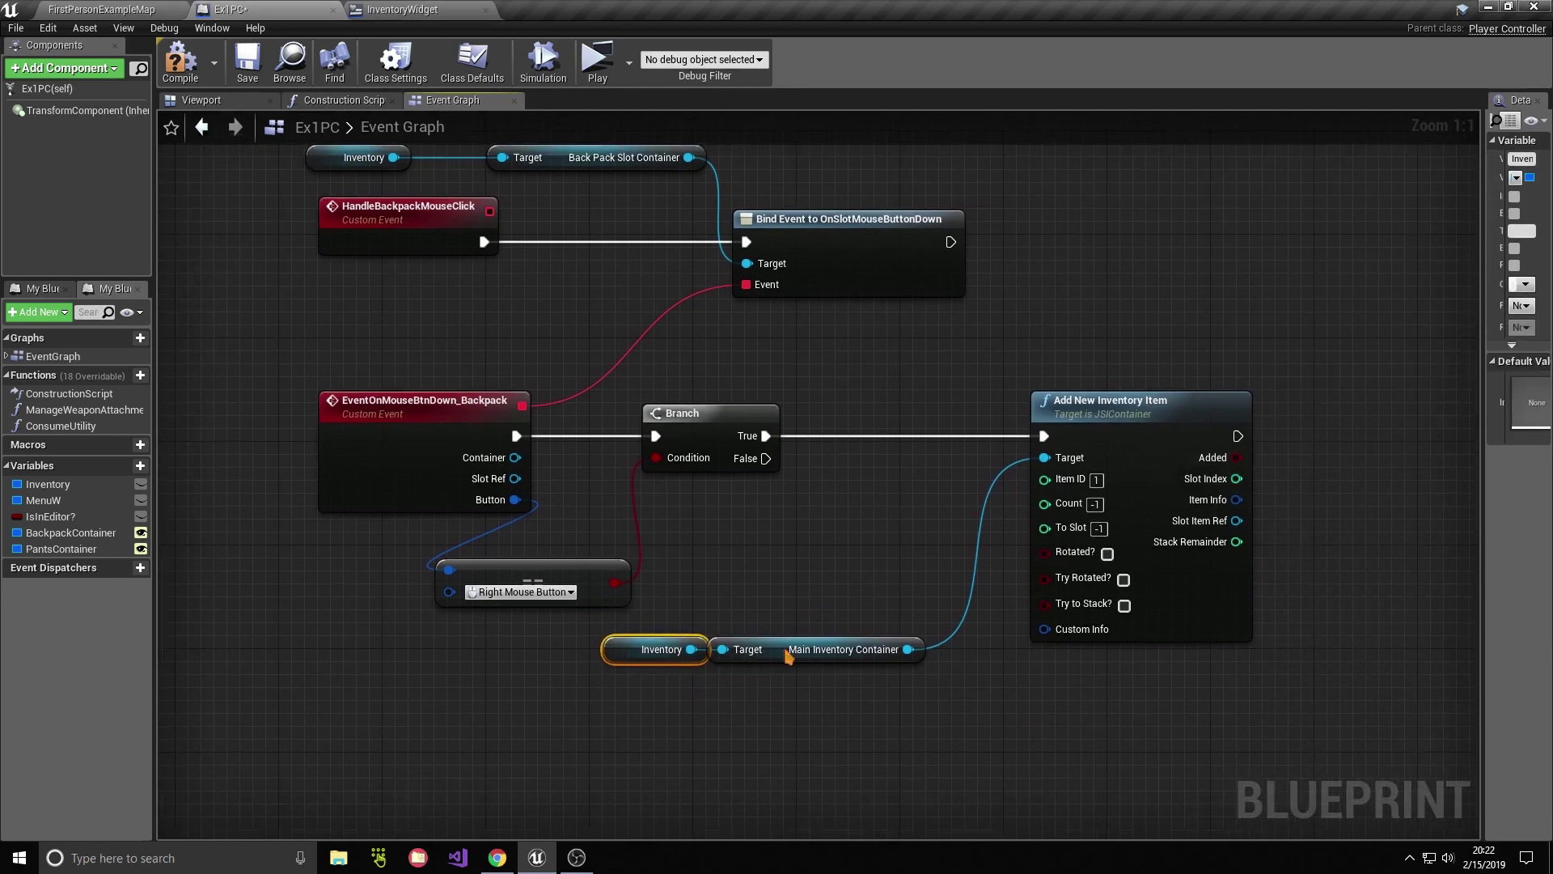
{"action": "left_click_drag", "start_coordinate": [675, 664], "coordinate": [663, 664]}
{"action": "left_click", "coordinate": [824, 704]}
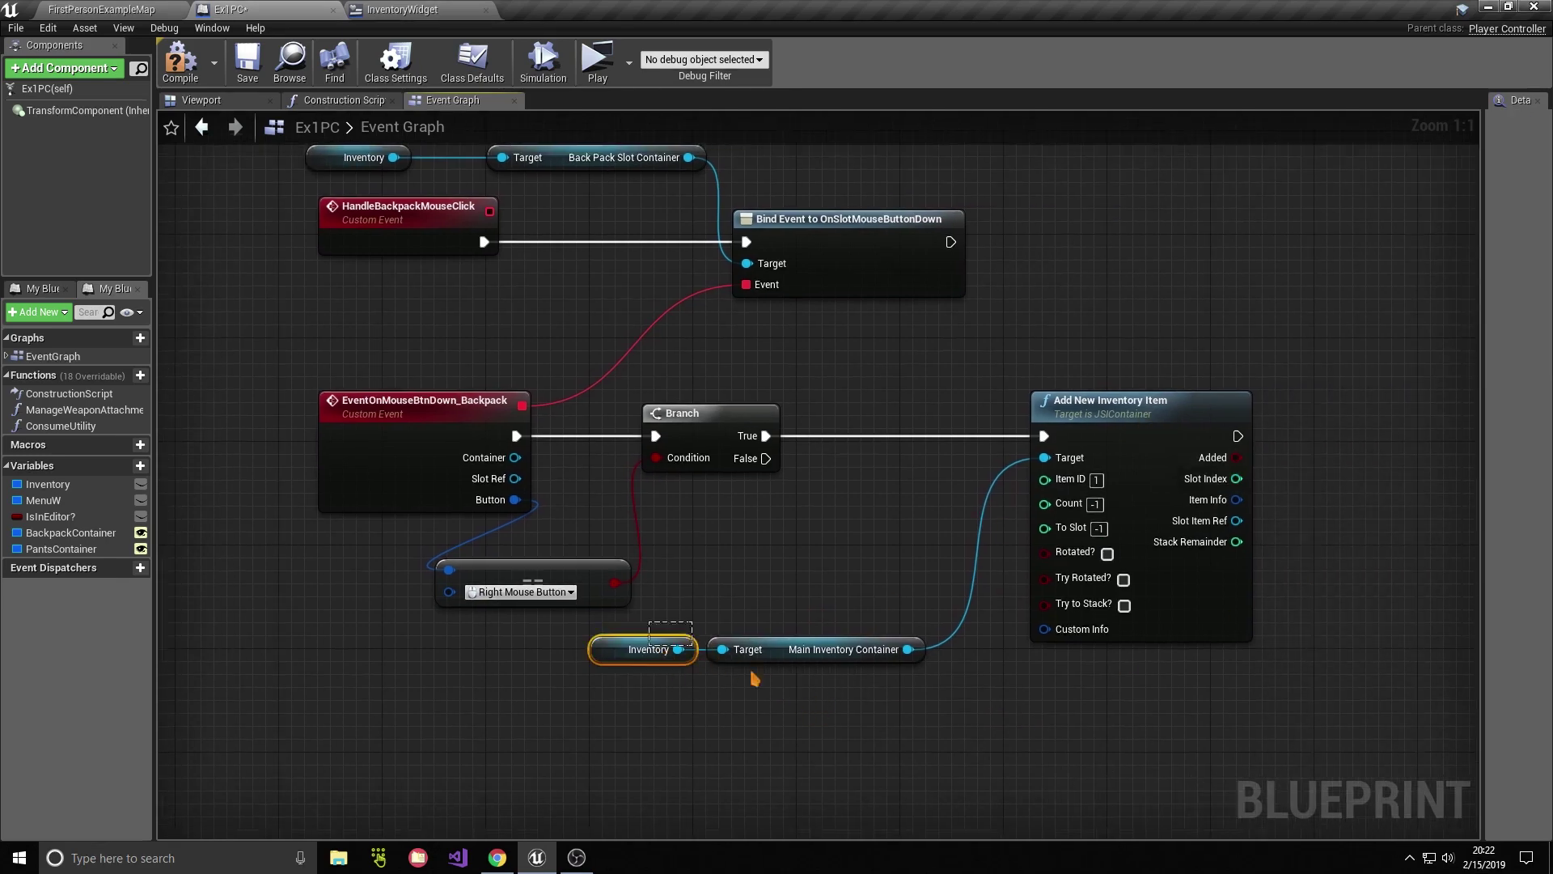
{"action": "left_click_drag", "start_coordinate": [797, 649], "coordinate": [888, 364]}
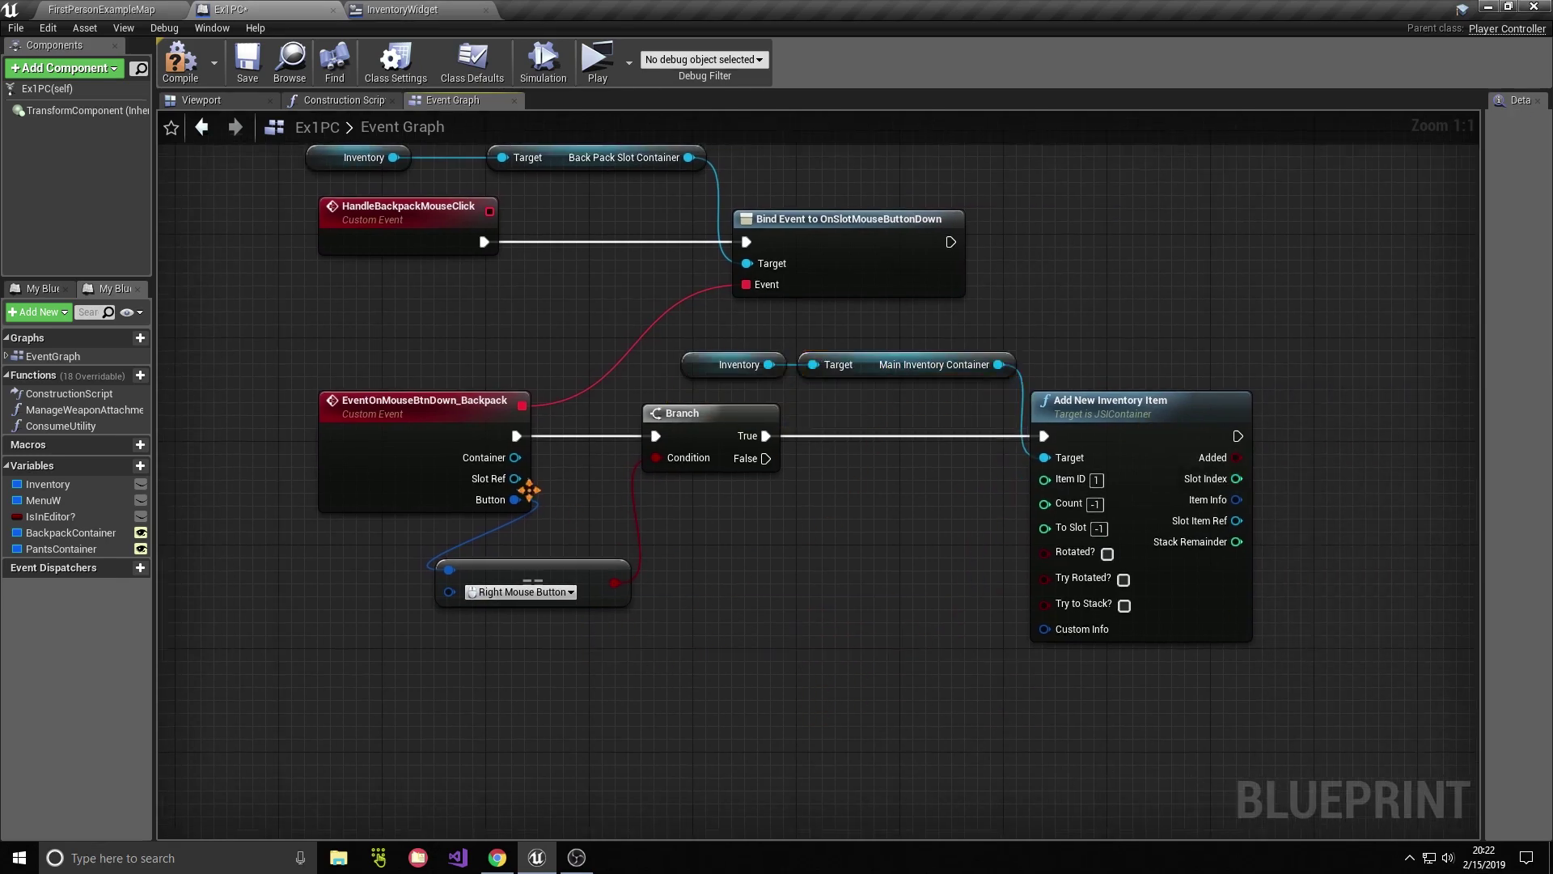
Step: Feed the Slot Ref's item ID into Item ID via Get Item Info and Break FItemInfo
{"action": "mouse_move", "coordinate": [528, 488]}
{"action": "left_mouse_down"}
{"action": "mouse_move", "coordinate": [807, 568]}
{"action": "mouse_move", "coordinate": [795, 537]}
{"action": "mouse_move", "coordinate": [847, 630]}
{"action": "mouse_move", "coordinate": [804, 623]}
{"action": "left_mouse_up"}
{"action": "type", "text": "get info"}
{"action": "key", "text": "Return"}
{"action": "type", "text": "break"}
{"action": "key", "text": "Return"}
{"action": "mouse_move", "coordinate": [902, 642]}
{"action": "left_mouse_down"}
{"action": "mouse_move", "coordinate": [1062, 482]}
{"action": "mouse_move", "coordinate": [1049, 491]}
{"action": "left_mouse_up"}
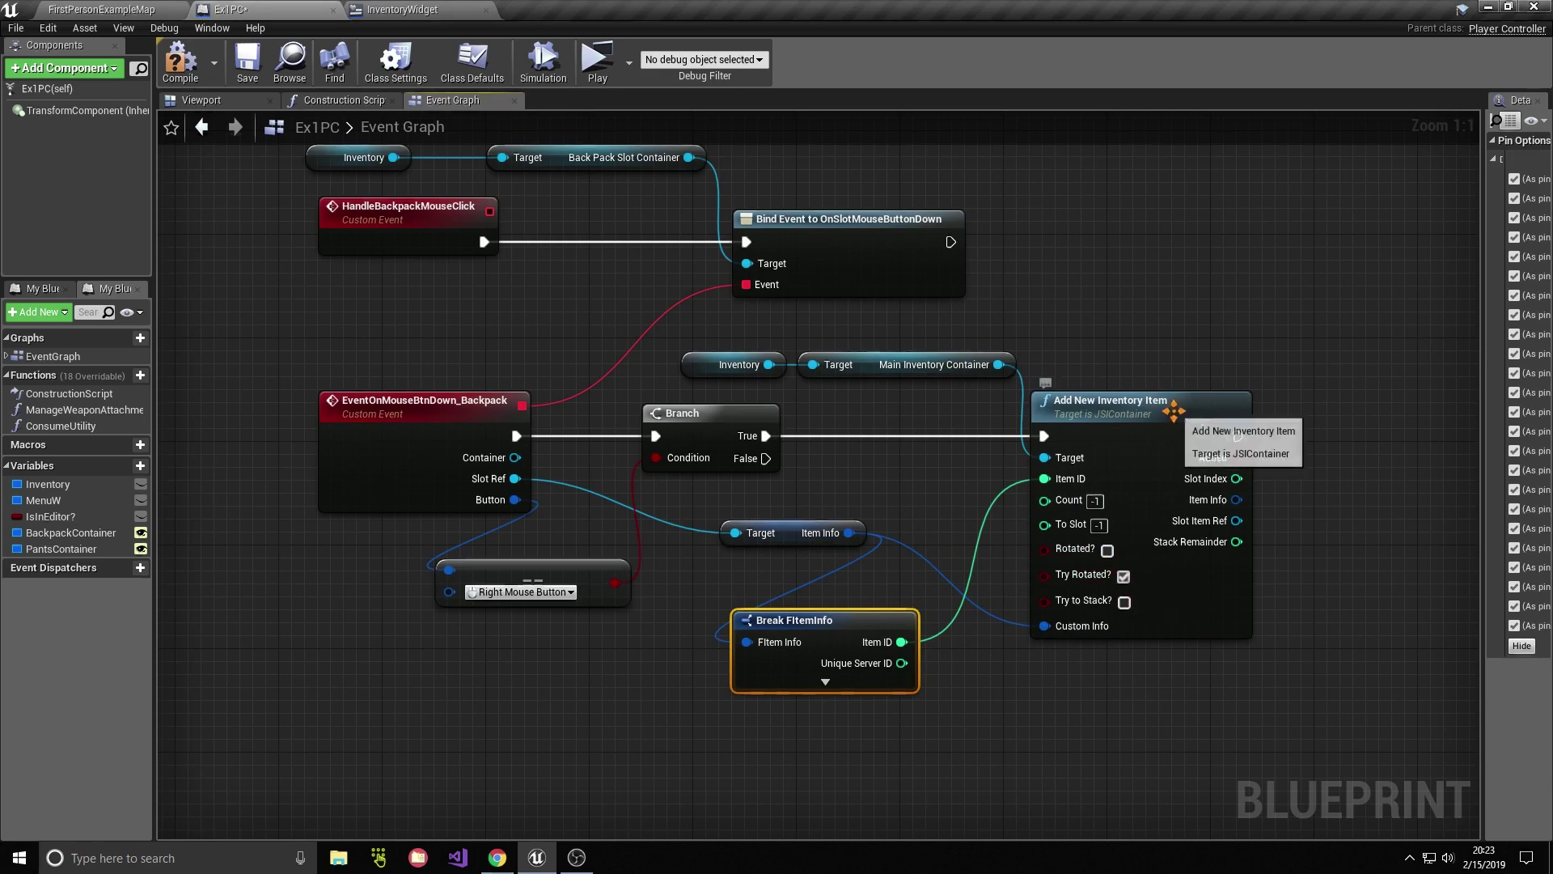
{"action": "left_click_drag", "start_coordinate": [1173, 404], "coordinate": [1211, 405]}
{"action": "left_click_drag", "start_coordinate": [554, 577], "coordinate": [516, 563]}
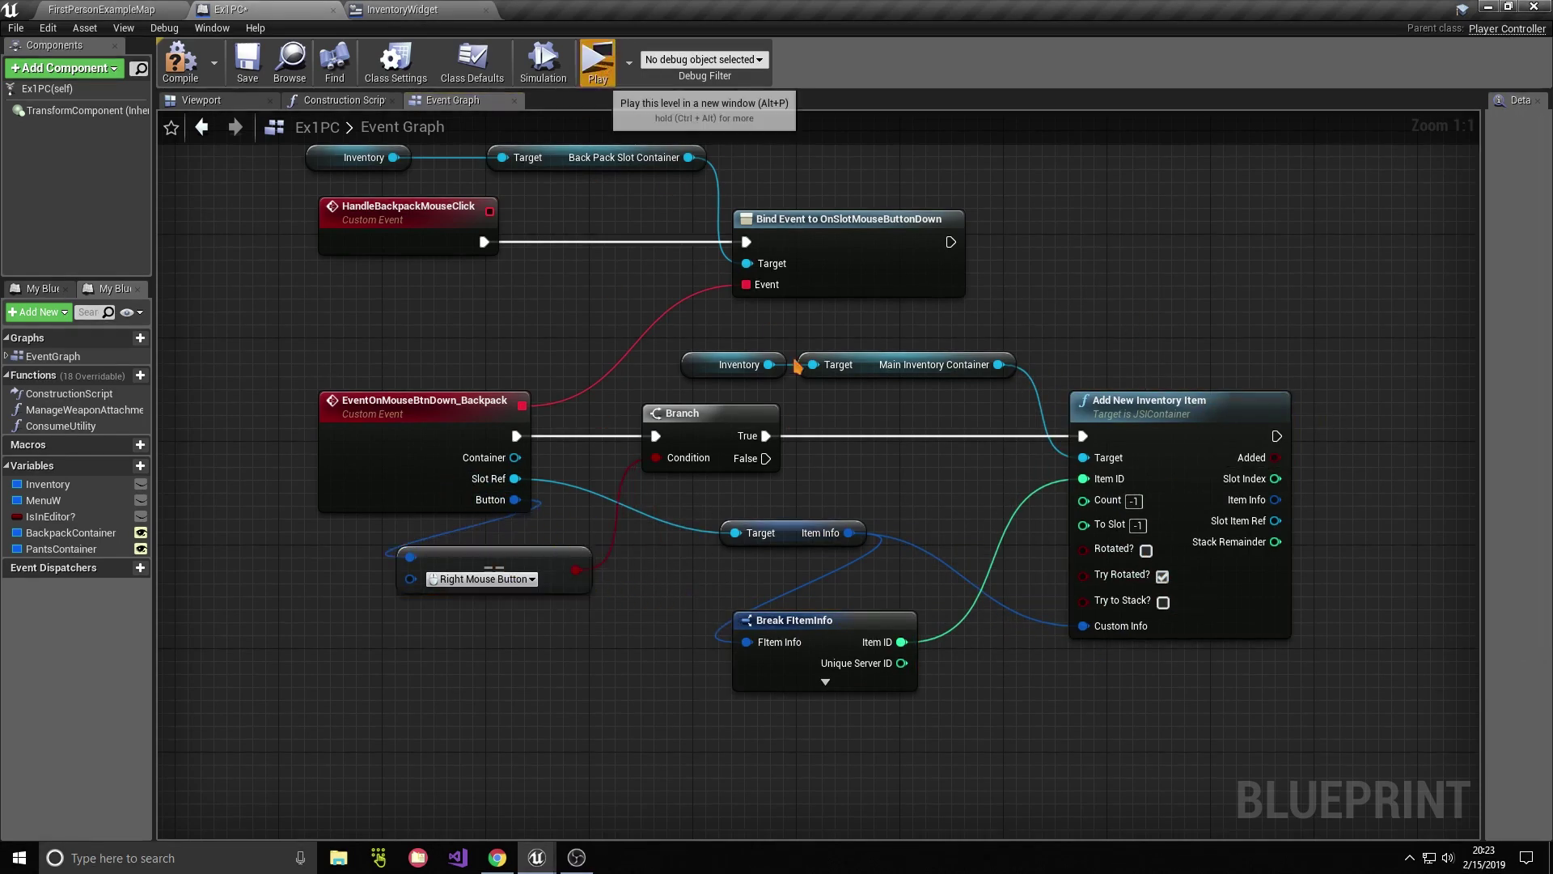
Step: From the event's Container, add a Remove Inventory Item by Ref node
{"action": "key", "text": "Escape"}
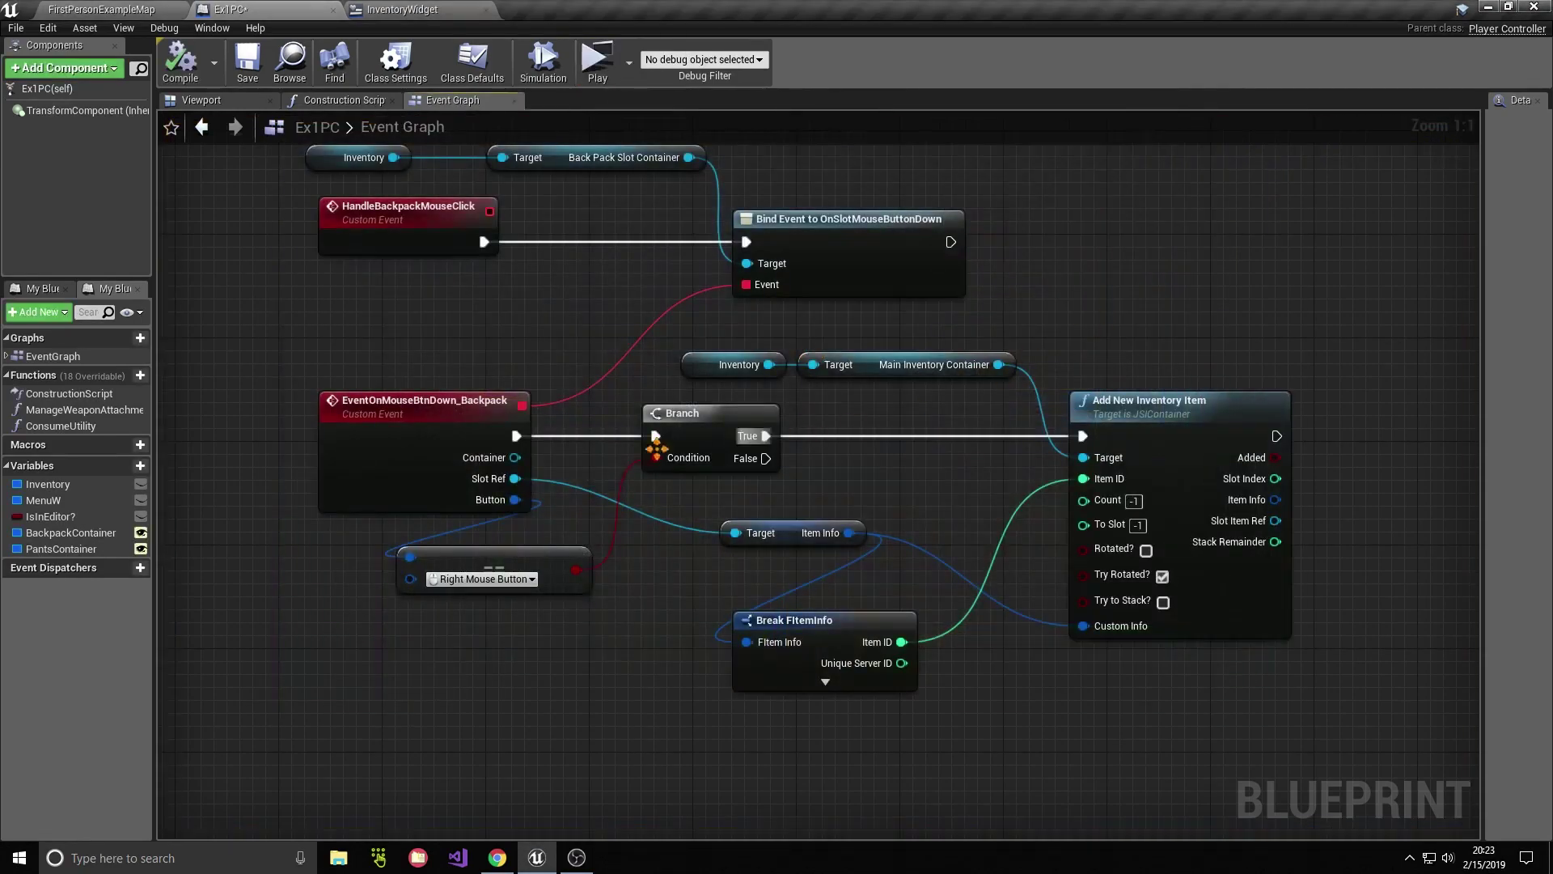
{"action": "left_click_drag", "start_coordinate": [515, 457], "coordinate": [1196, 332]}
{"action": "type", "text": "r"}
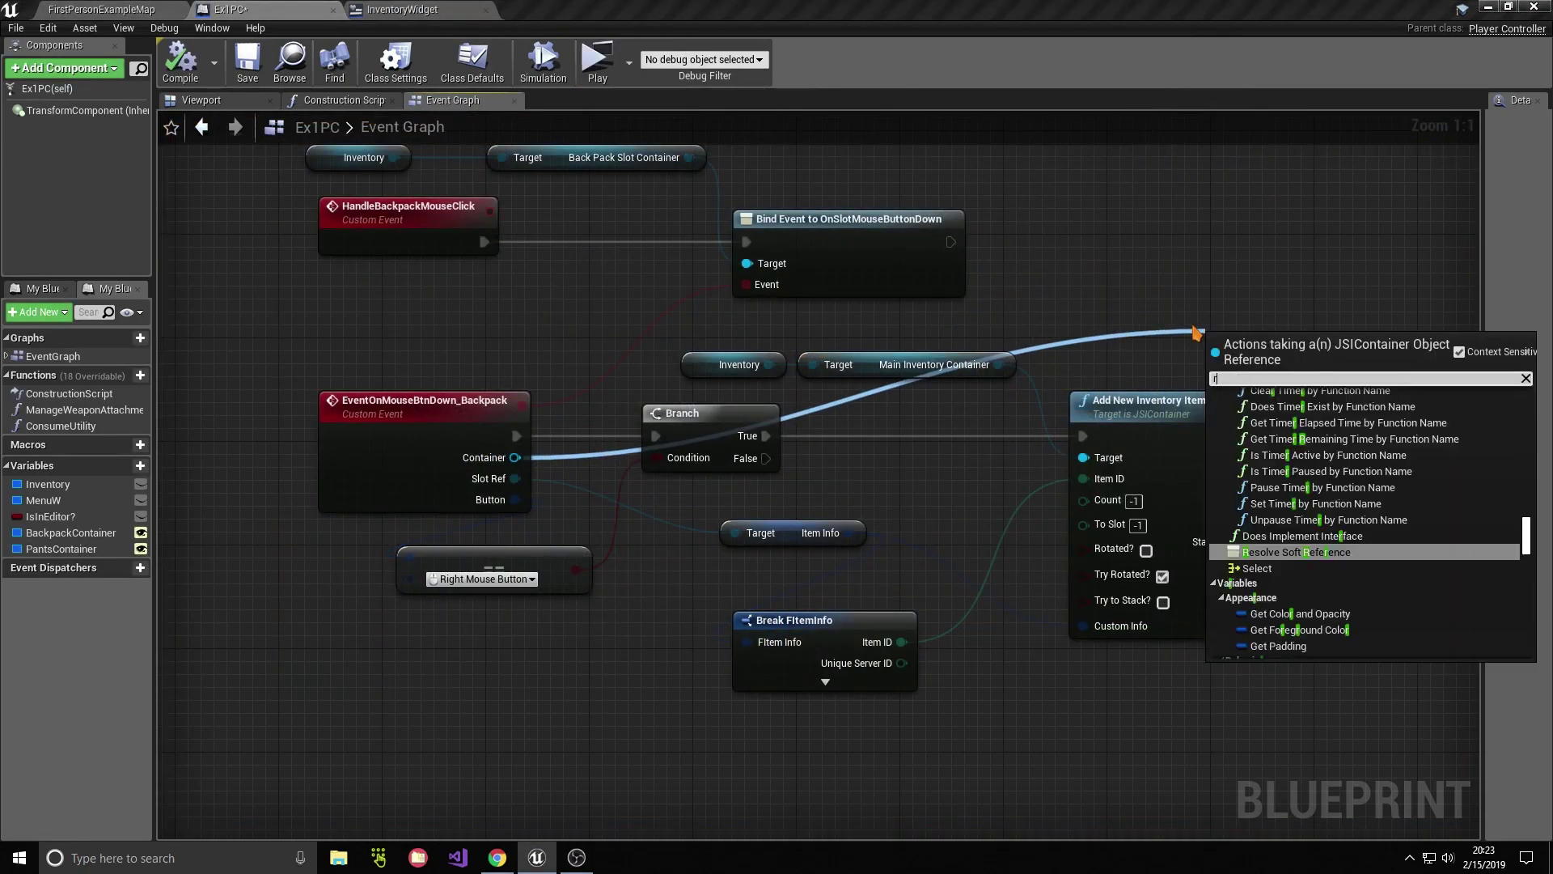
{"action": "type", "text": "emove"}
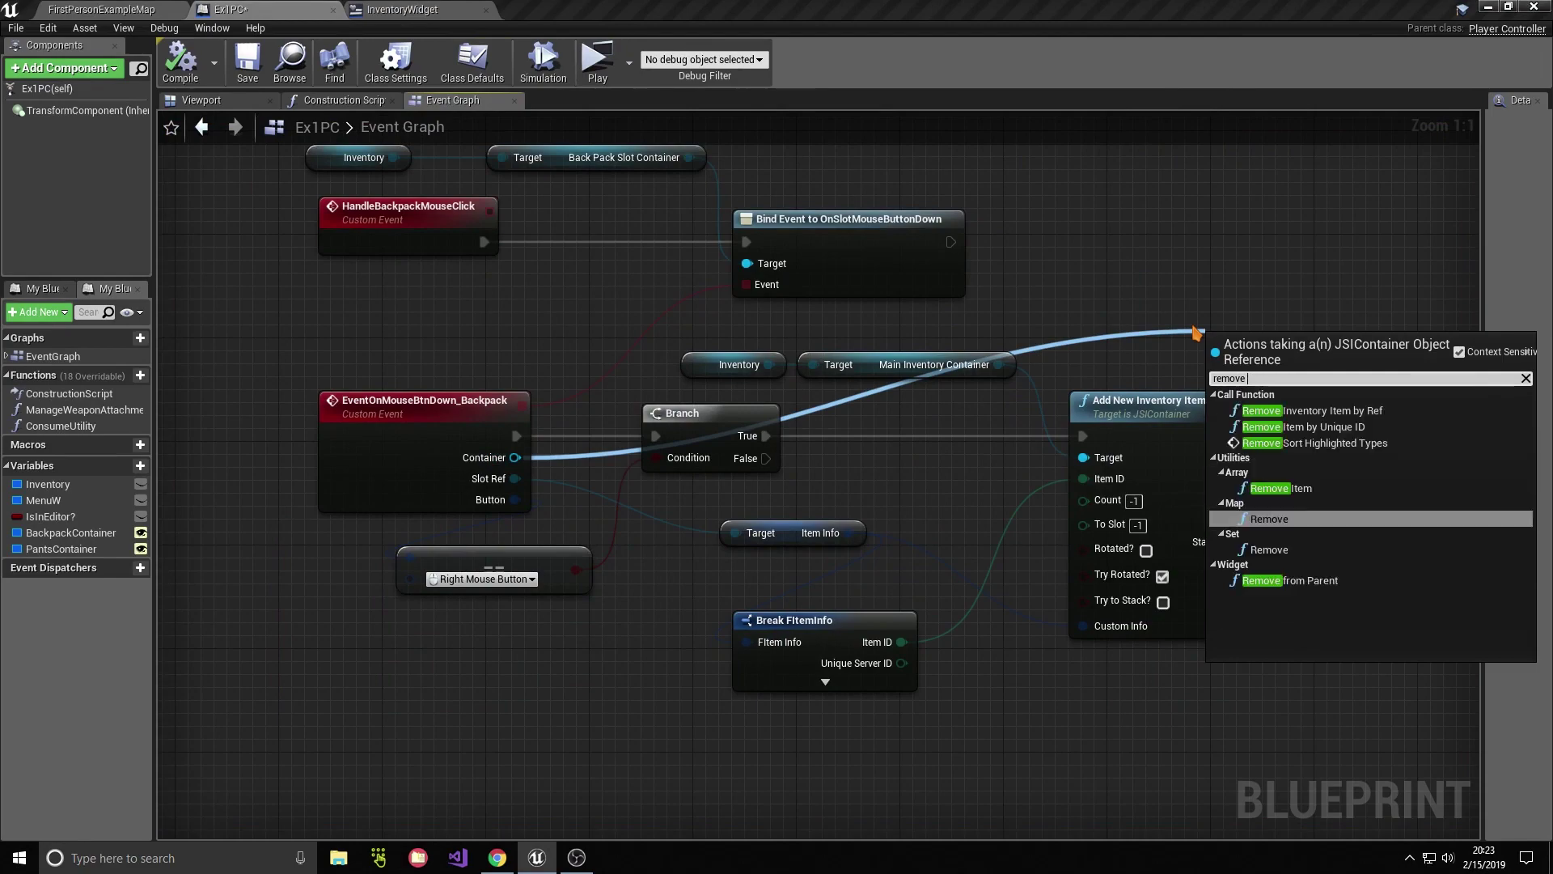
{"action": "left_click", "coordinate": [1311, 410]}
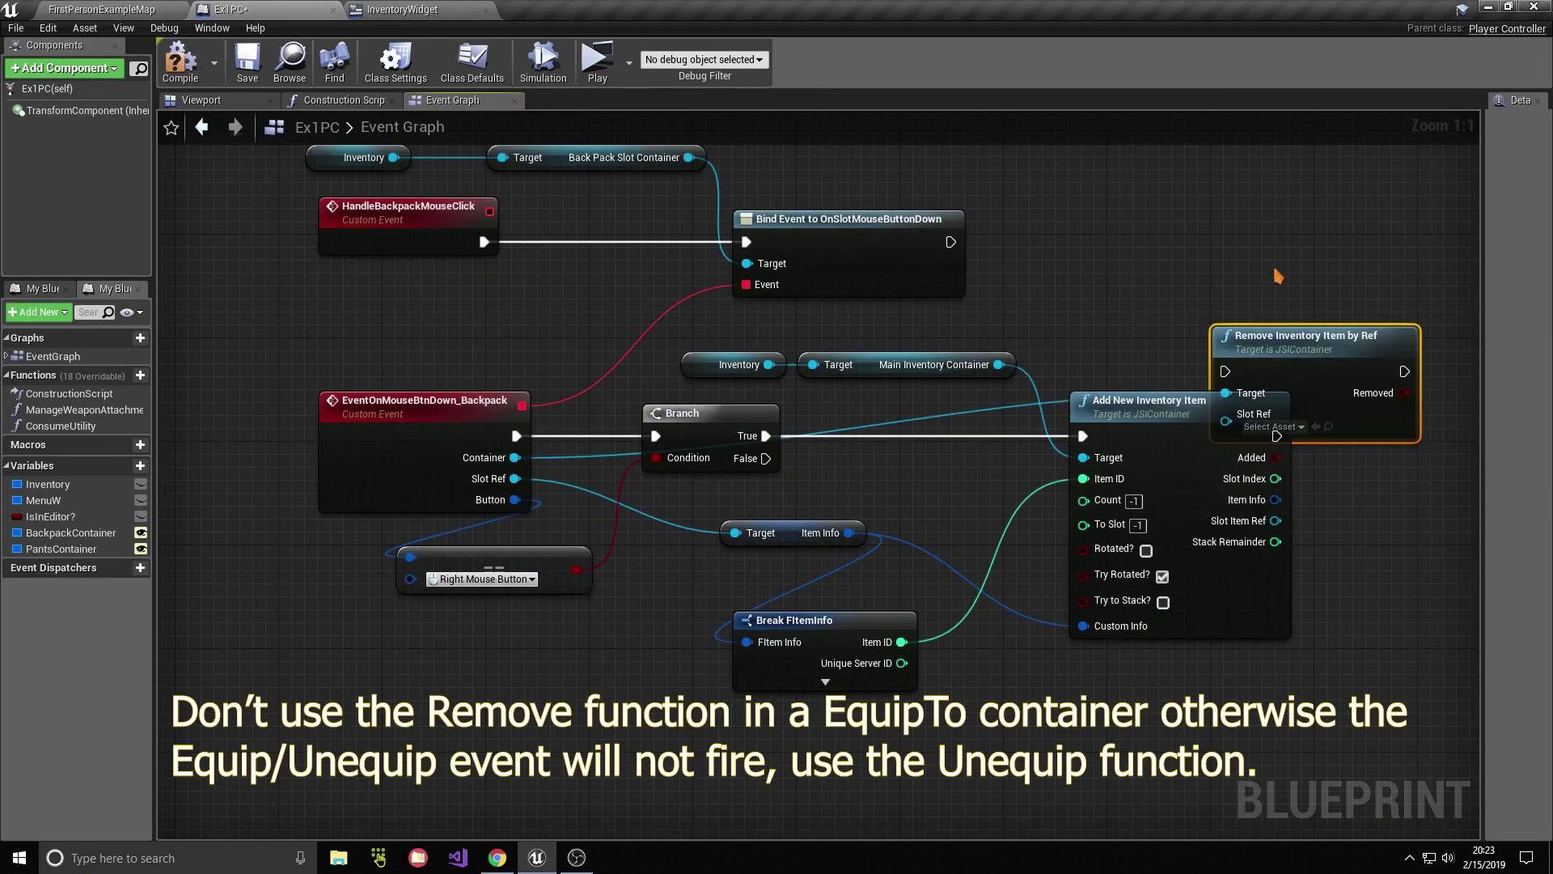
Step: Add a Branch after Add New Inventory Item whose True runs Remove Inventory Item by Ref
{"action": "left_click_drag", "start_coordinate": [1189, 483], "coordinate": [1111, 368]}
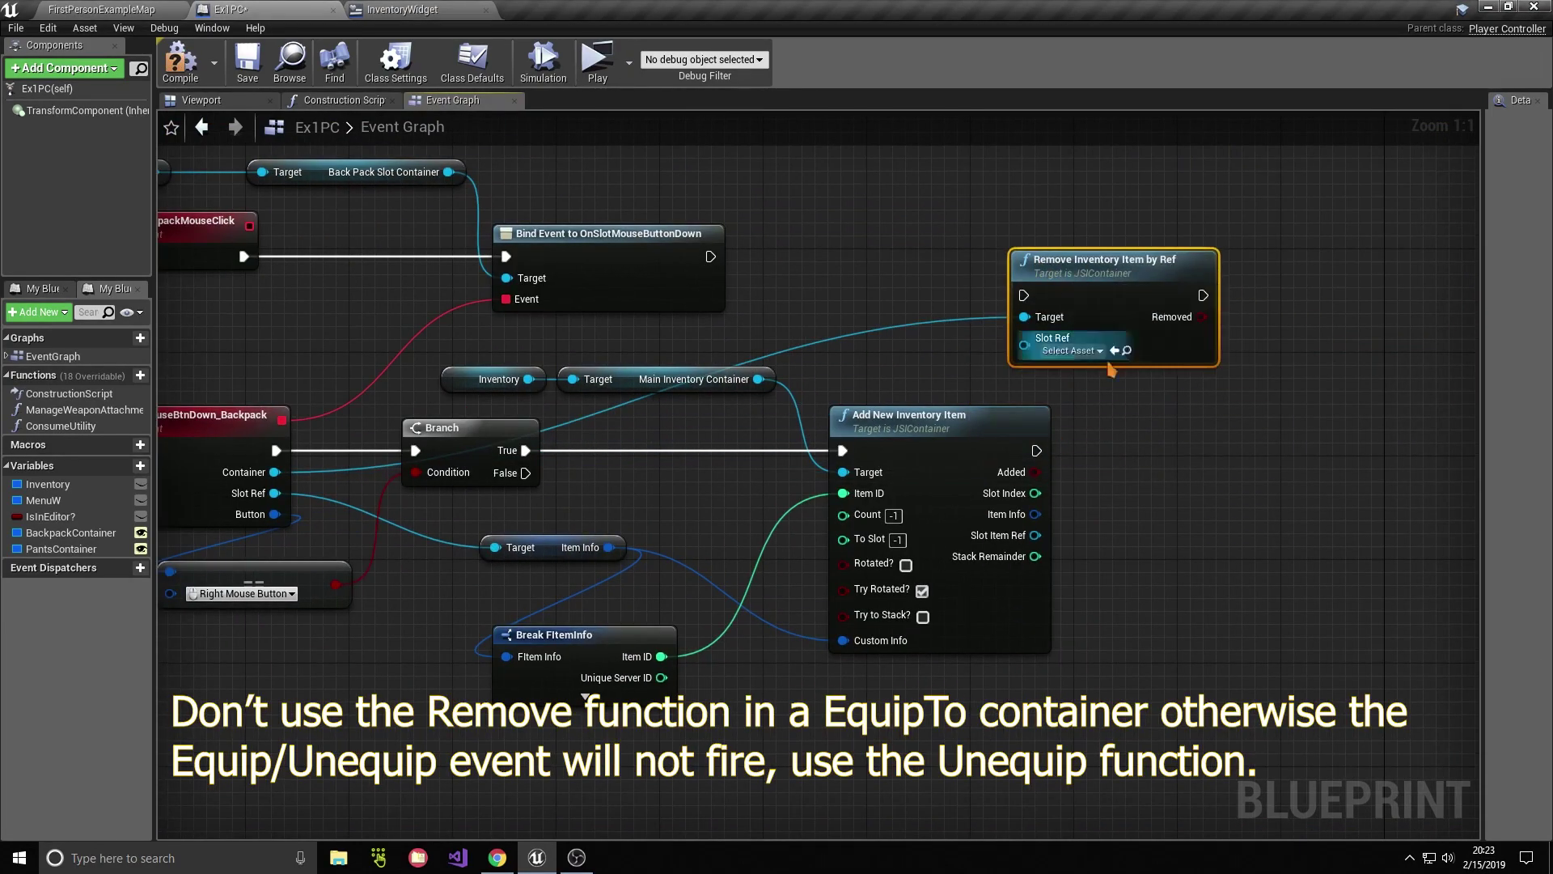
{"action": "mouse_move", "coordinate": [1036, 451]}
{"action": "left_mouse_down"}
{"action": "mouse_move", "coordinate": [1100, 451]}
{"action": "mouse_move", "coordinate": [1043, 477]}
{"action": "left_mouse_up"}
{"action": "left_click_drag", "start_coordinate": [1067, 267], "coordinate": [1299, 435]}
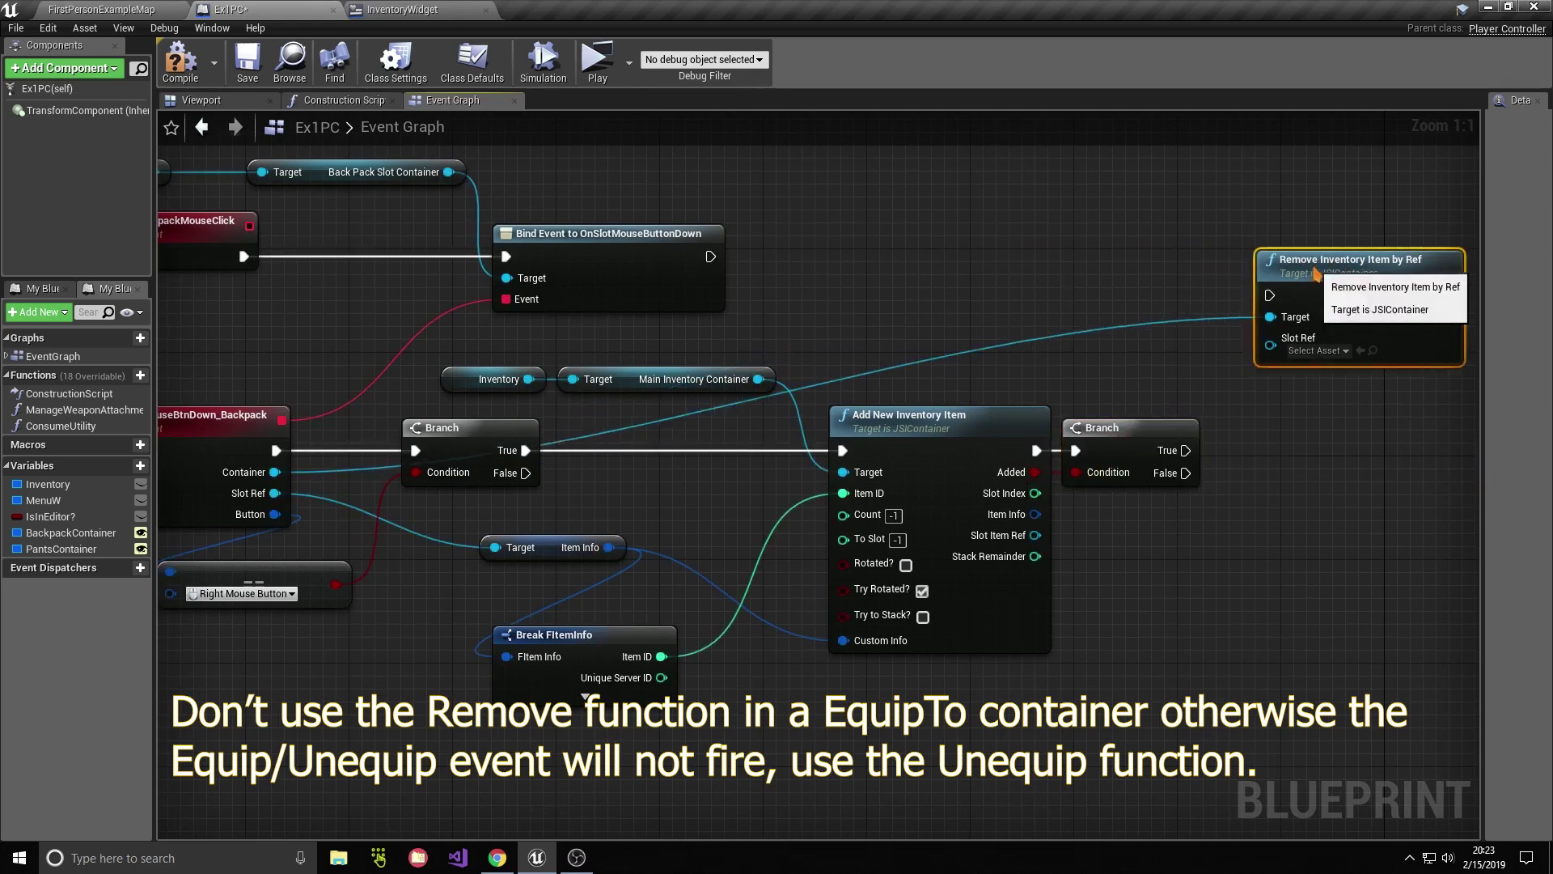
{"action": "left_click_drag", "start_coordinate": [1189, 451], "coordinate": [1347, 438]}
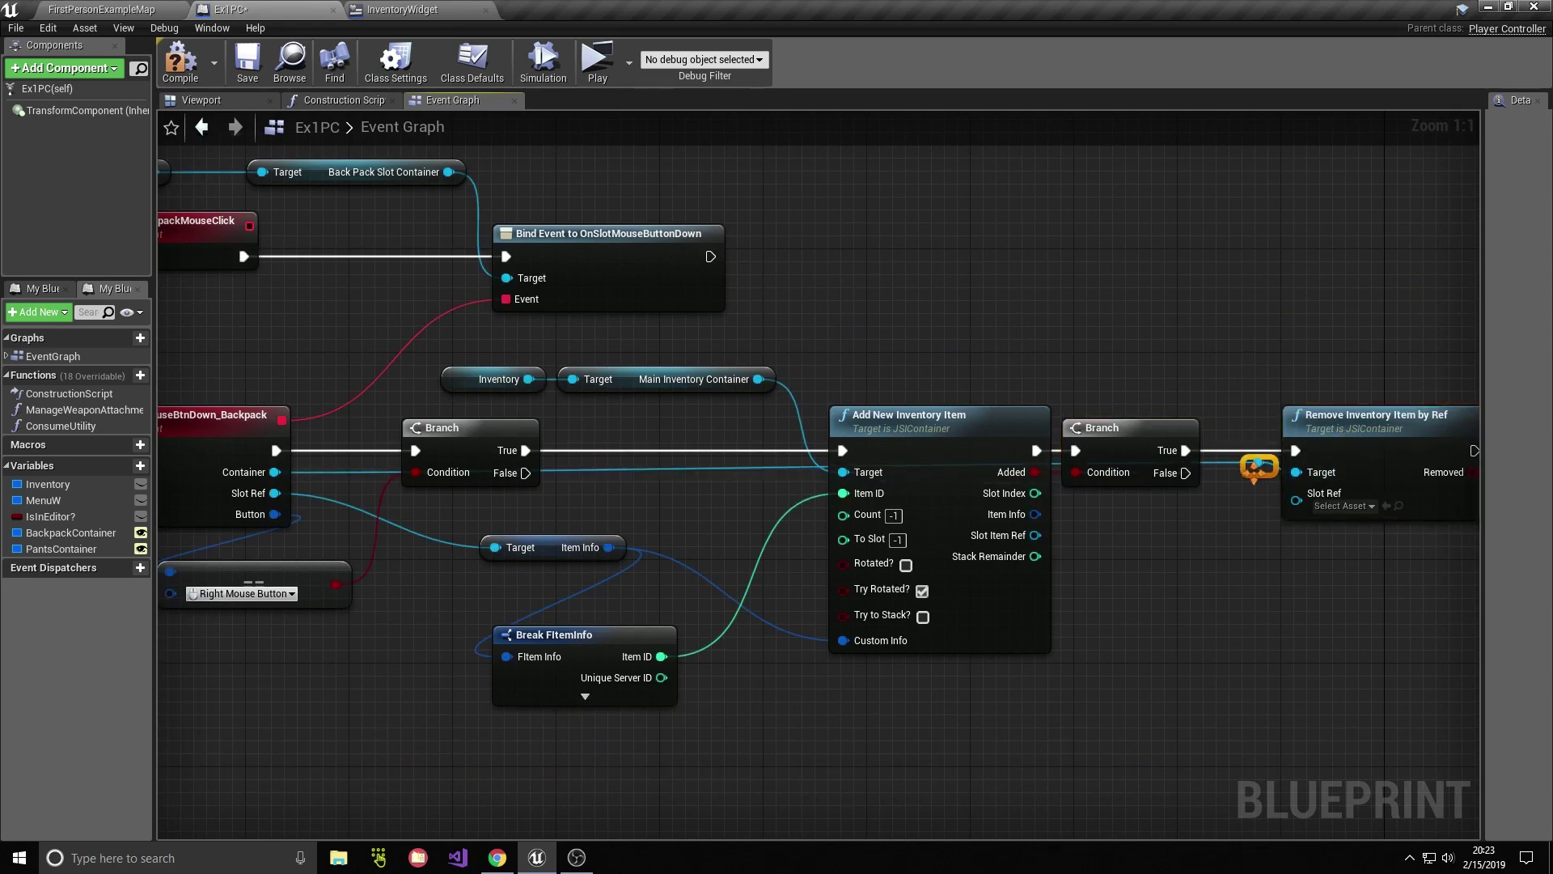
{"action": "left_click_drag", "start_coordinate": [1246, 380], "coordinate": [1214, 377]}
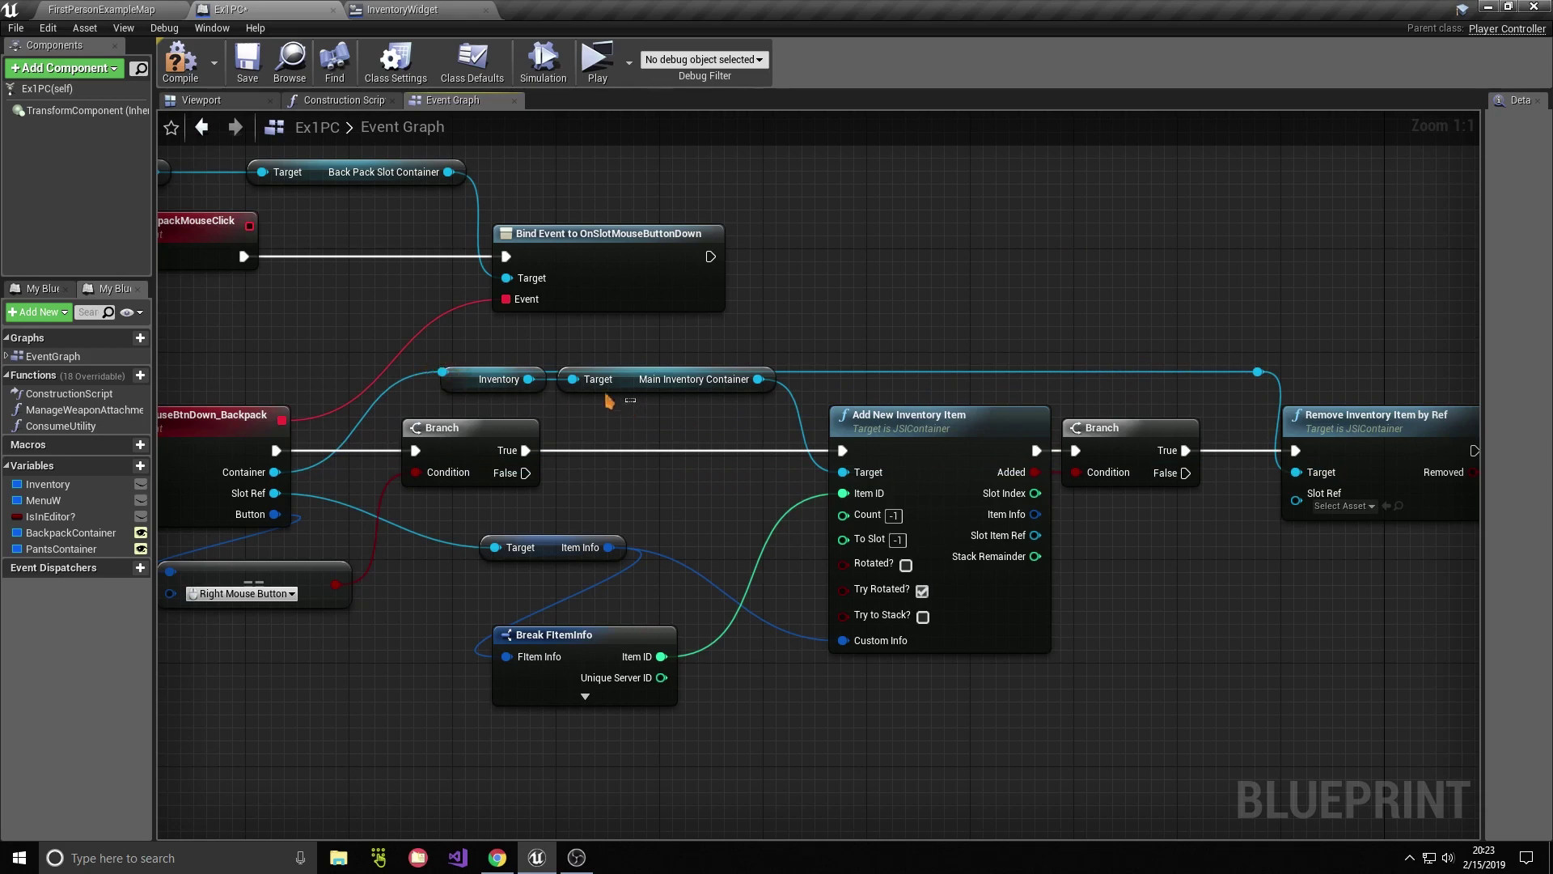
Step: Connect the event's Slot Ref to the removal node, routed along the bottom via a reroute point
{"action": "left_click_drag", "start_coordinate": [641, 392], "coordinate": [647, 406]}
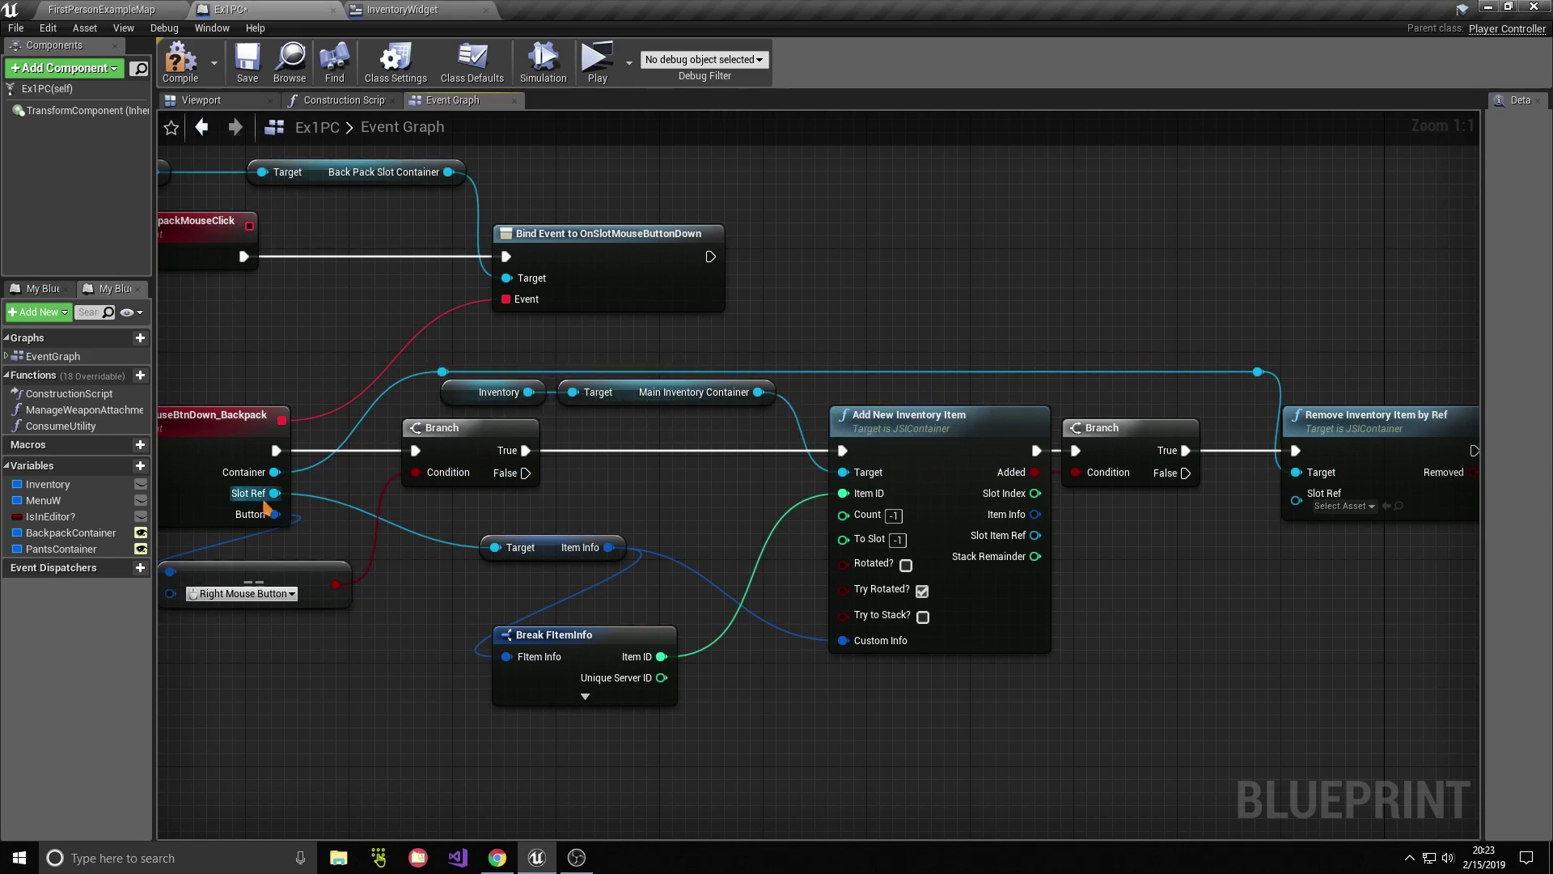
{"action": "left_click_drag", "start_coordinate": [275, 493], "coordinate": [1296, 499]}
{"action": "right_click_drag", "start_coordinate": [1295, 499], "coordinate": [1269, 420]}
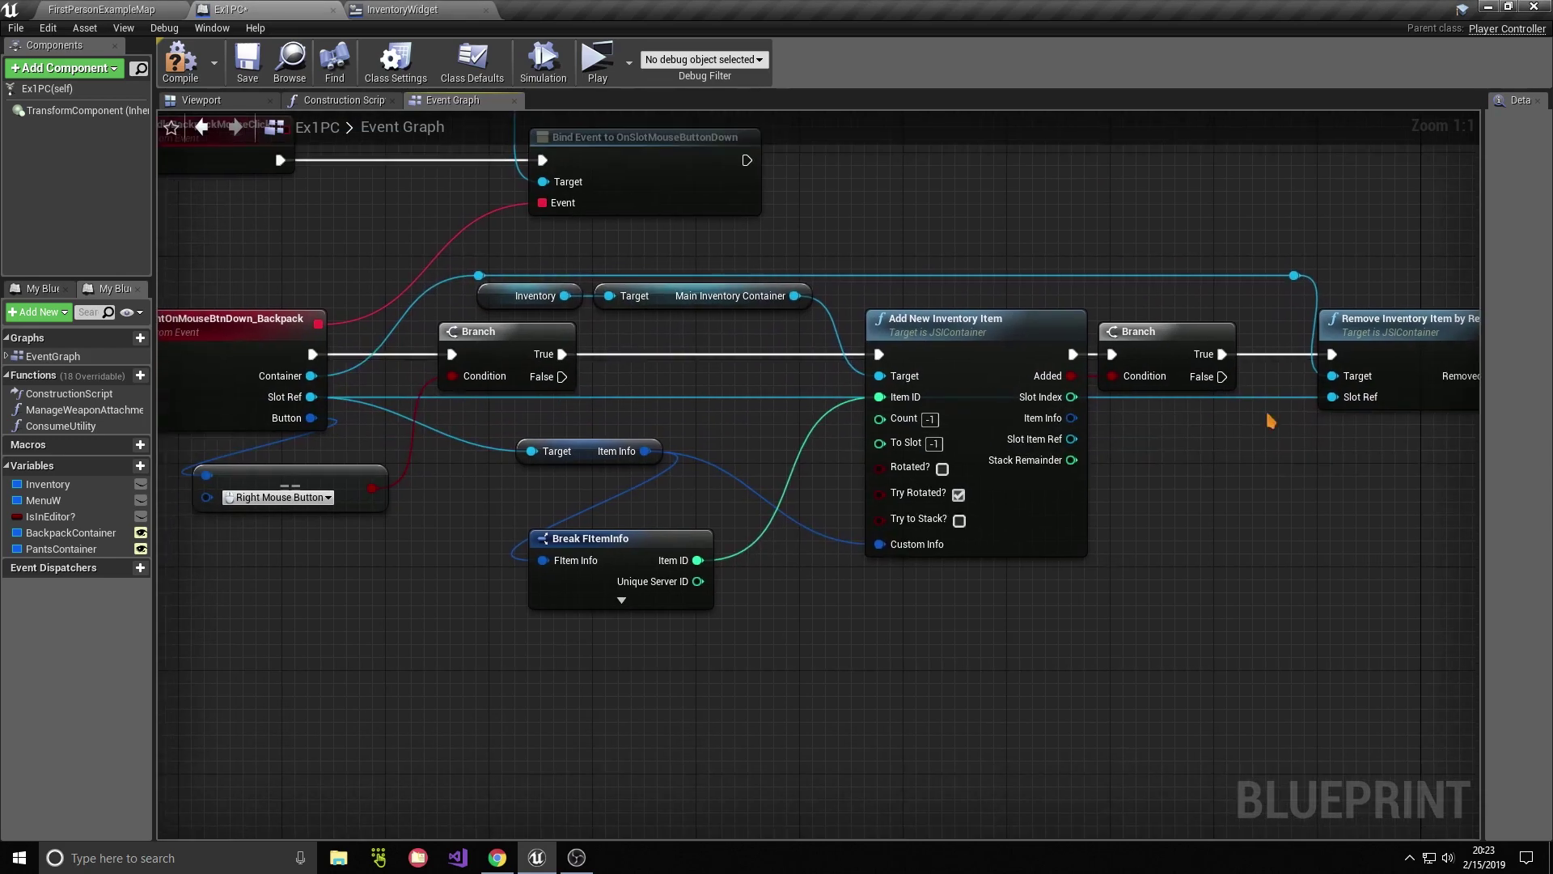
{"action": "double_click", "coordinate": [1306, 397]}
{"action": "left_click_drag", "start_coordinate": [1306, 397], "coordinate": [1282, 653]}
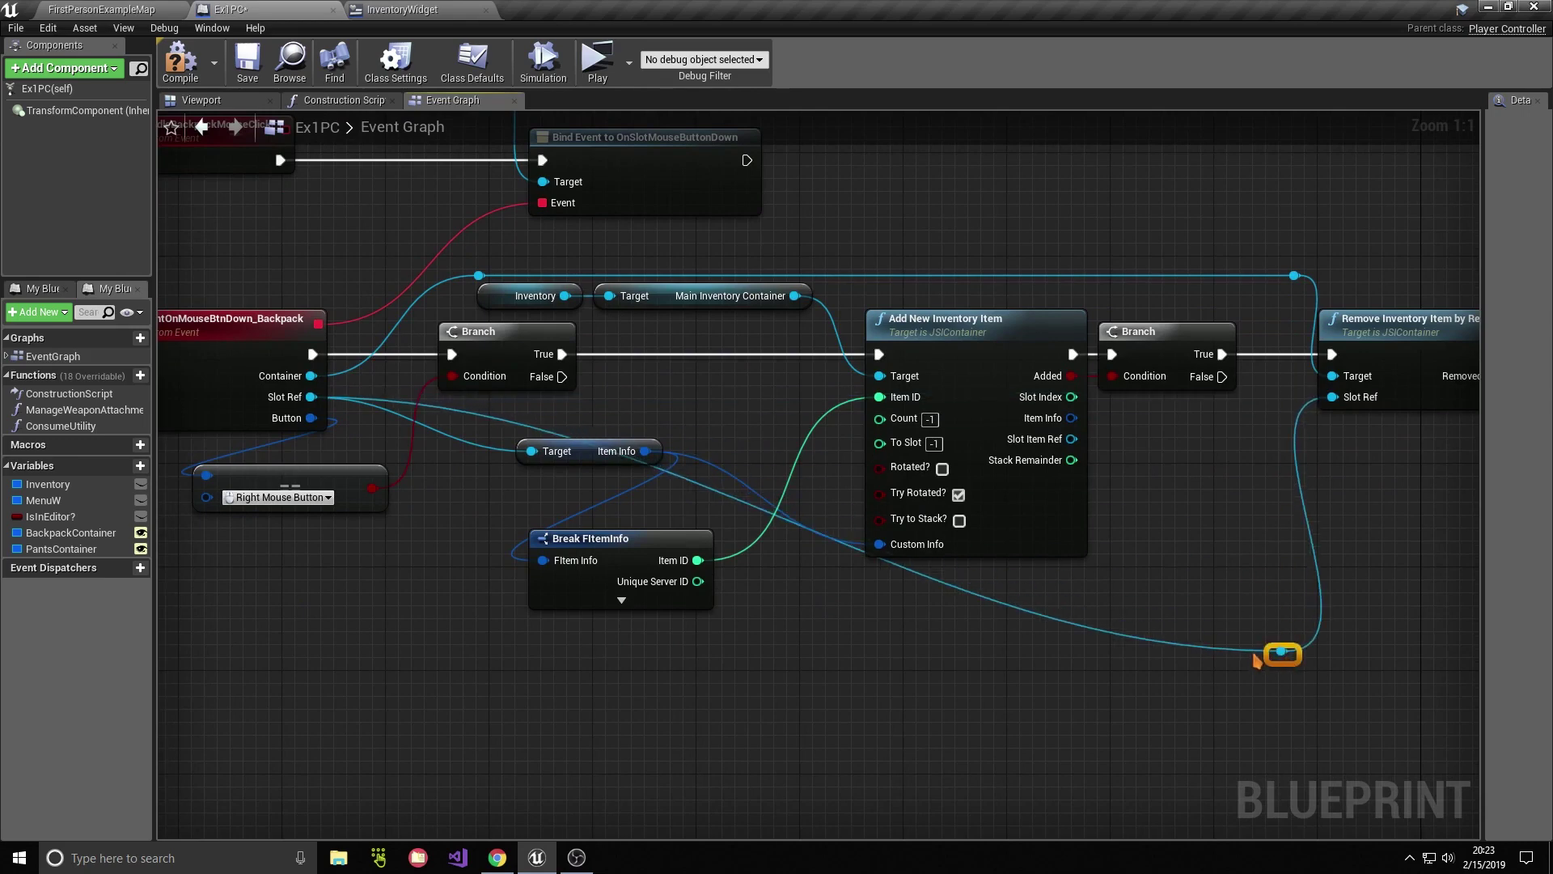
{"action": "left_click_drag", "start_coordinate": [1255, 655], "coordinate": [480, 667]}
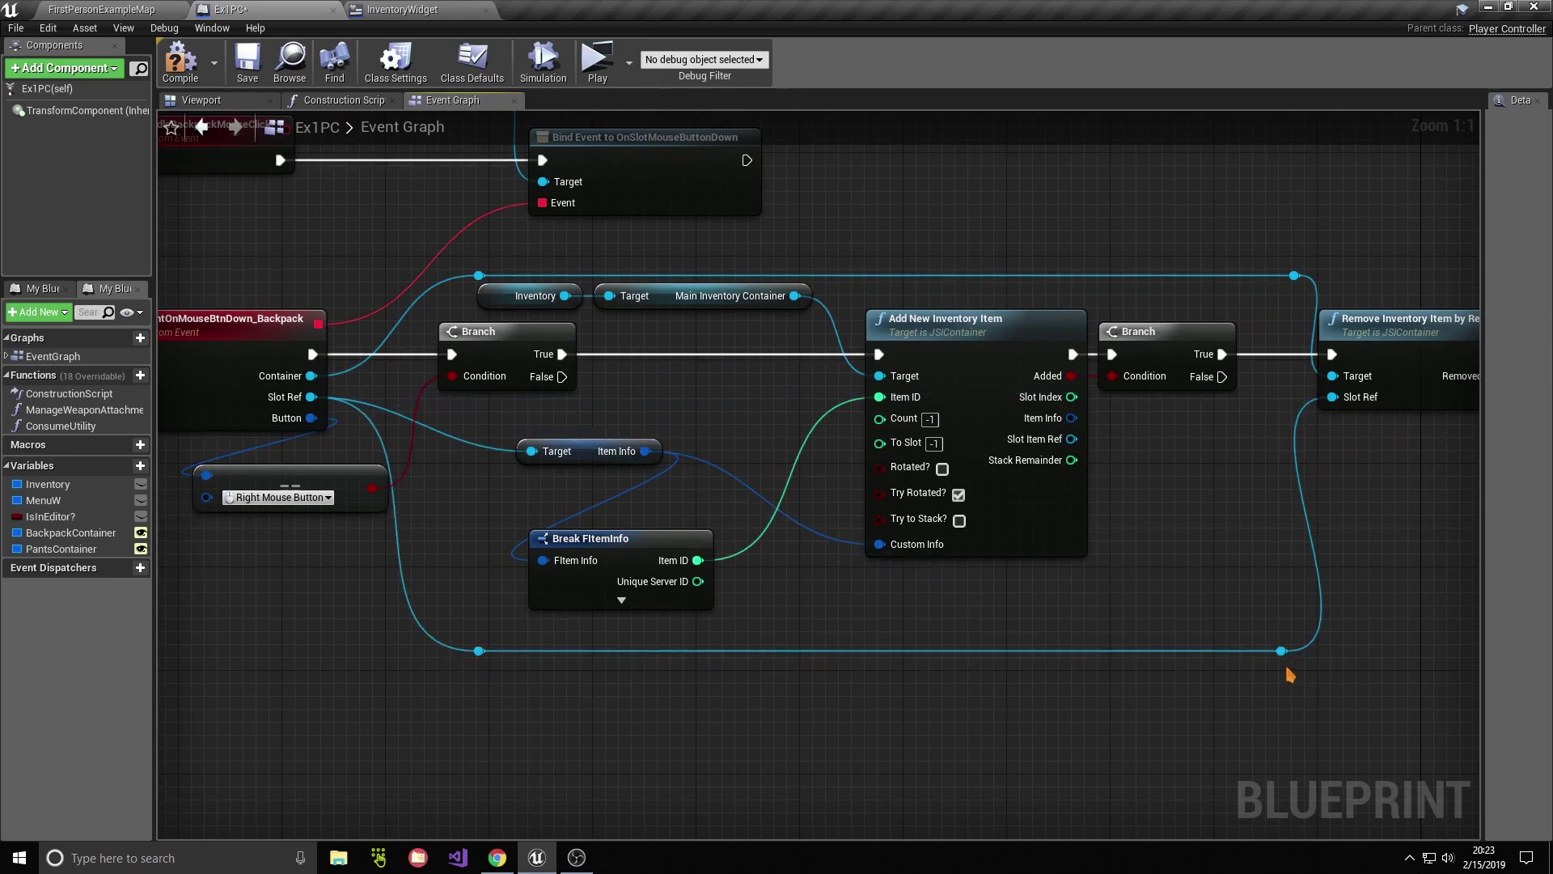
{"action": "right_click_drag", "start_coordinate": [1277, 567], "coordinate": [1153, 574]}
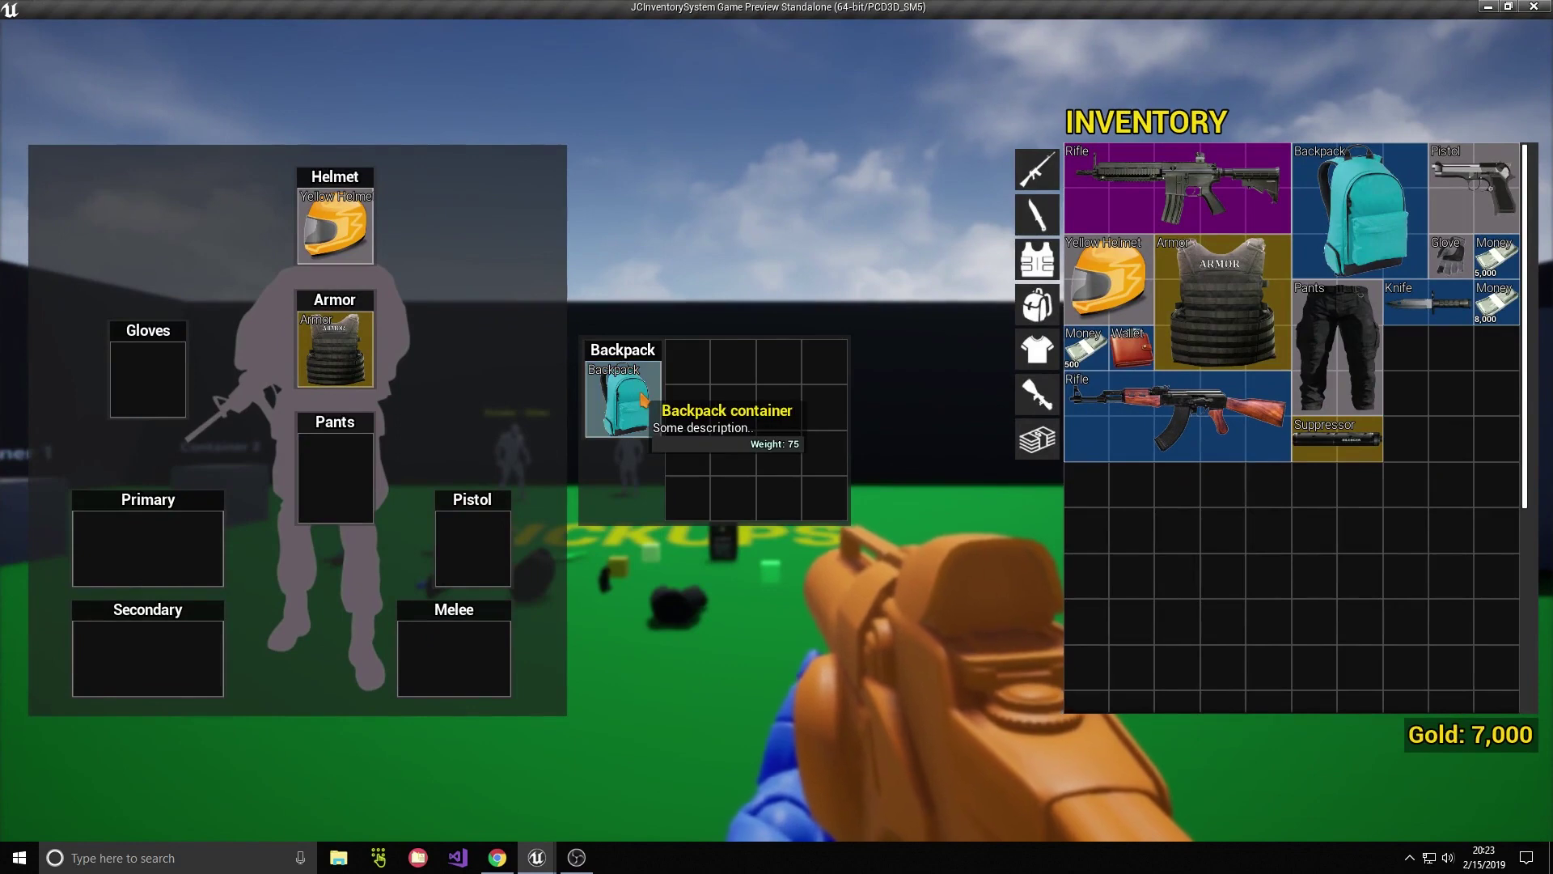
{"action": "right_click", "coordinate": [629, 400]}
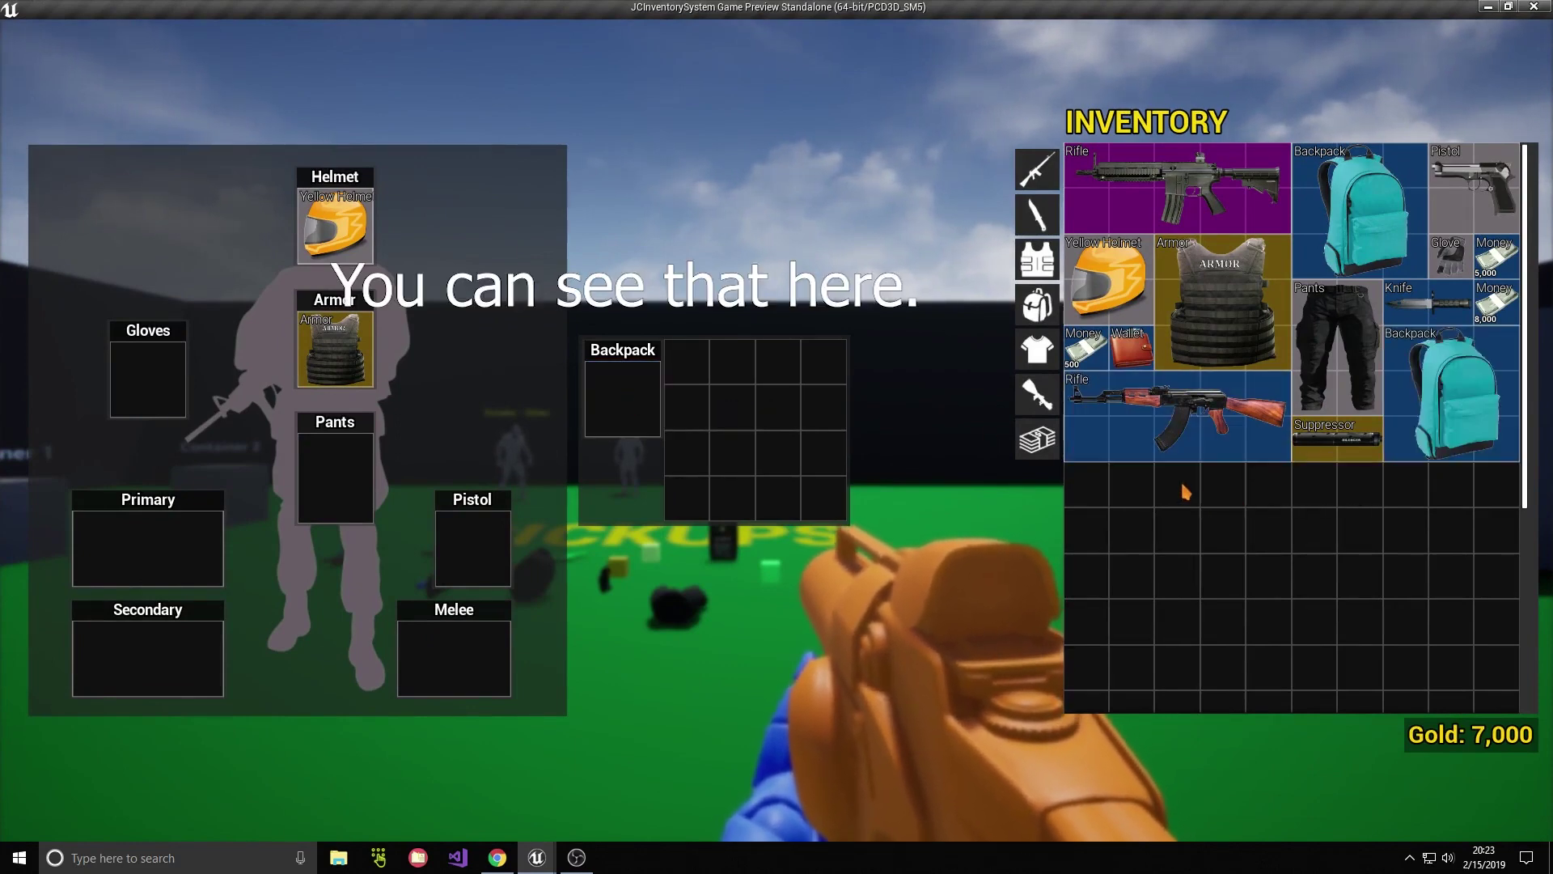
{"action": "left_click", "coordinate": [1531, 8]}
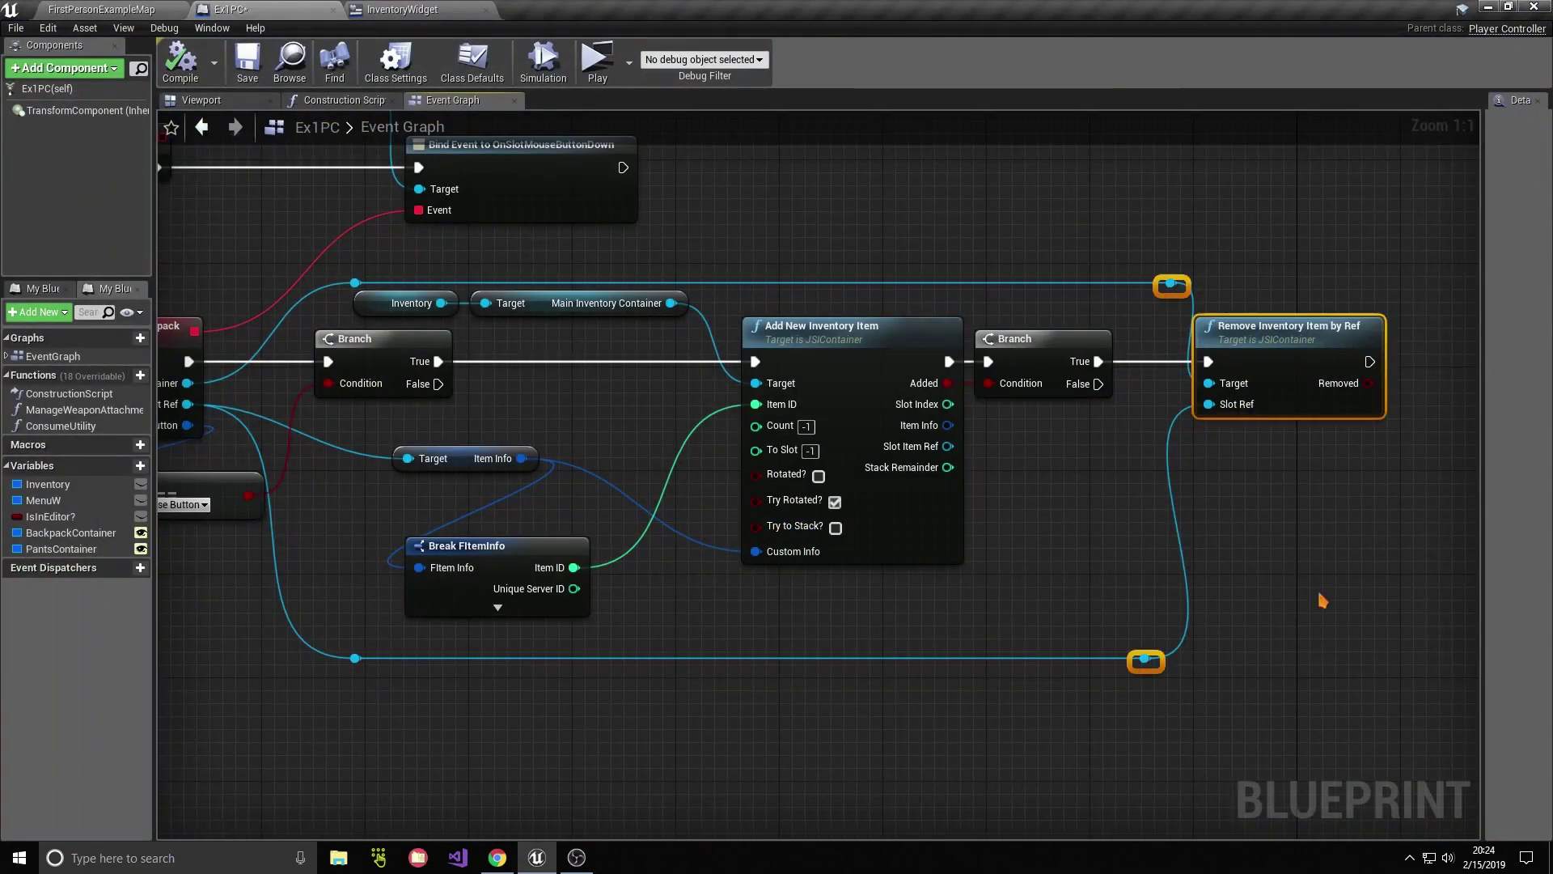
Step: Delete Remove Inventory Item by Ref and run Unequip Item on the container from the Branch's True
{"action": "key", "text": "Delete"}
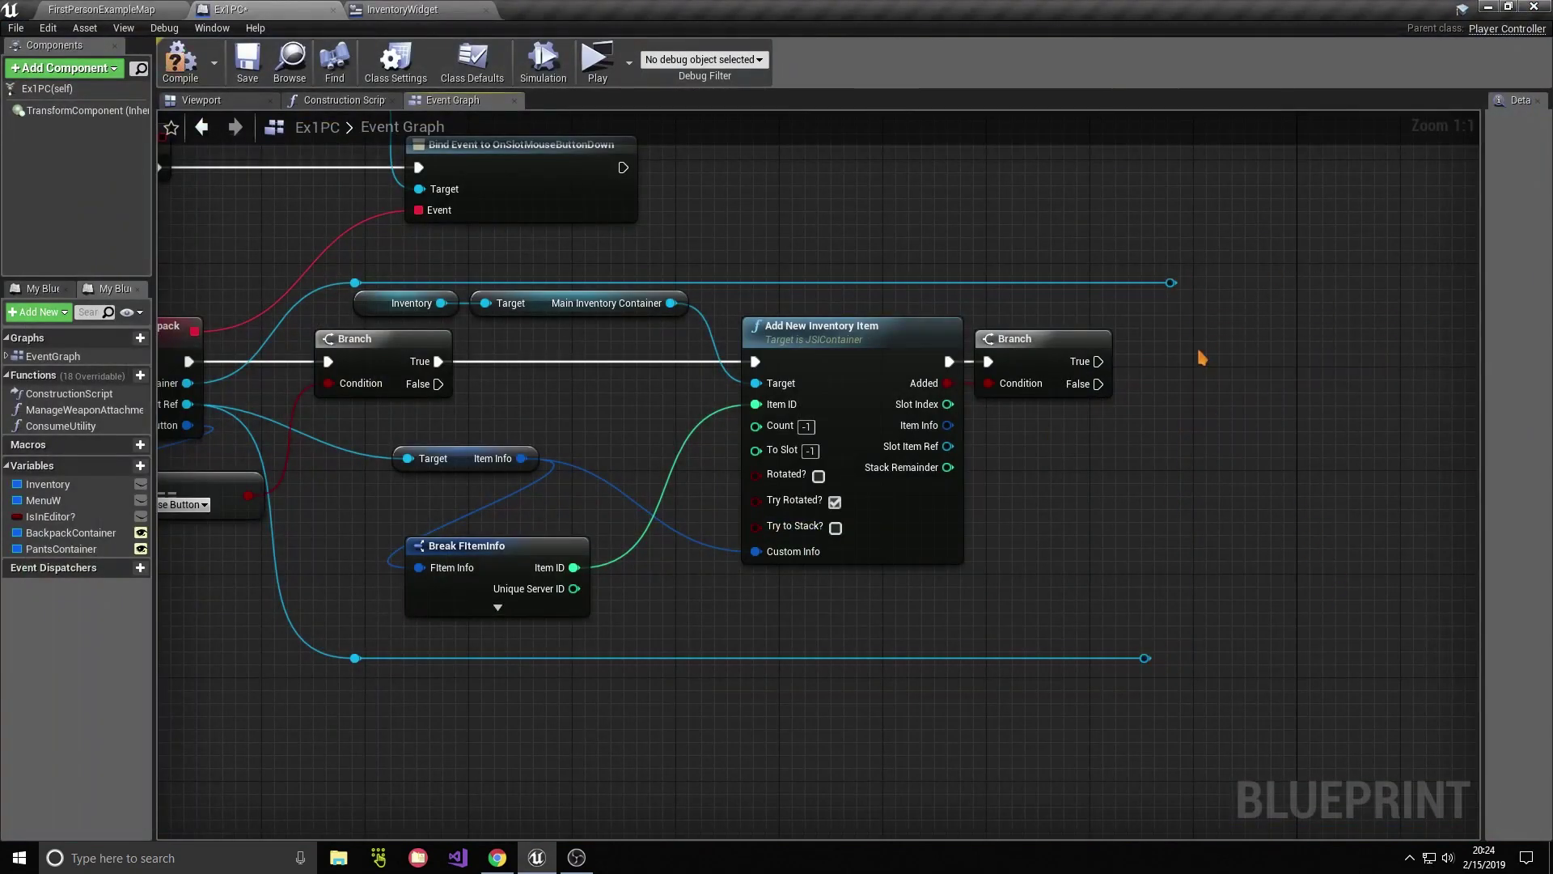
{"action": "right_click_drag", "start_coordinate": [1162, 488], "coordinate": [1202, 558]}
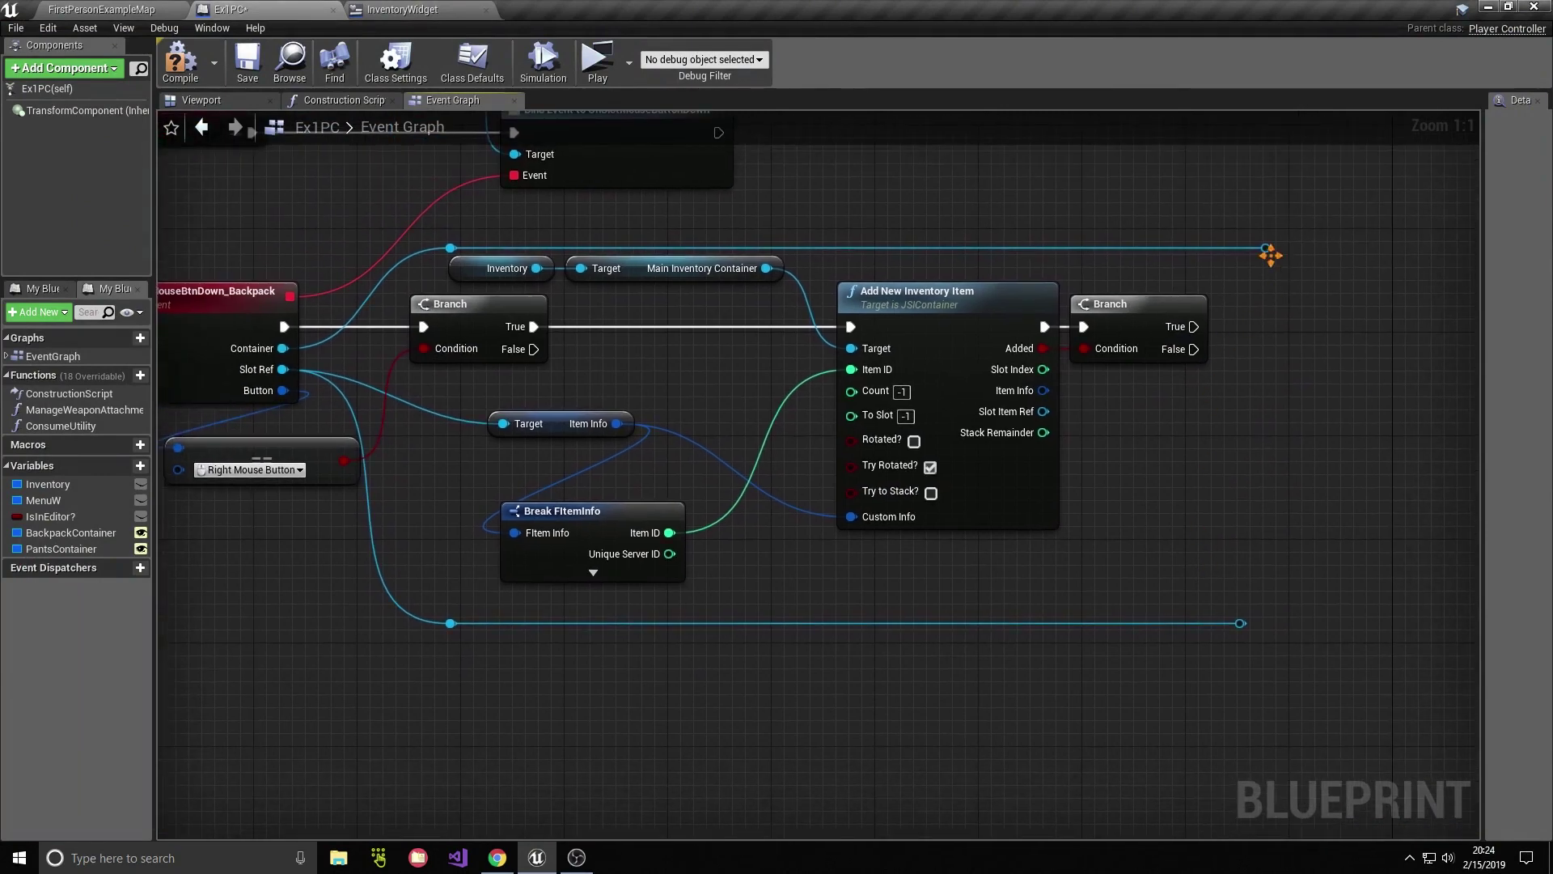
{"action": "left_click_drag", "start_coordinate": [1266, 248], "coordinate": [1328, 361]}
{"action": "type", "text": "uneq"}
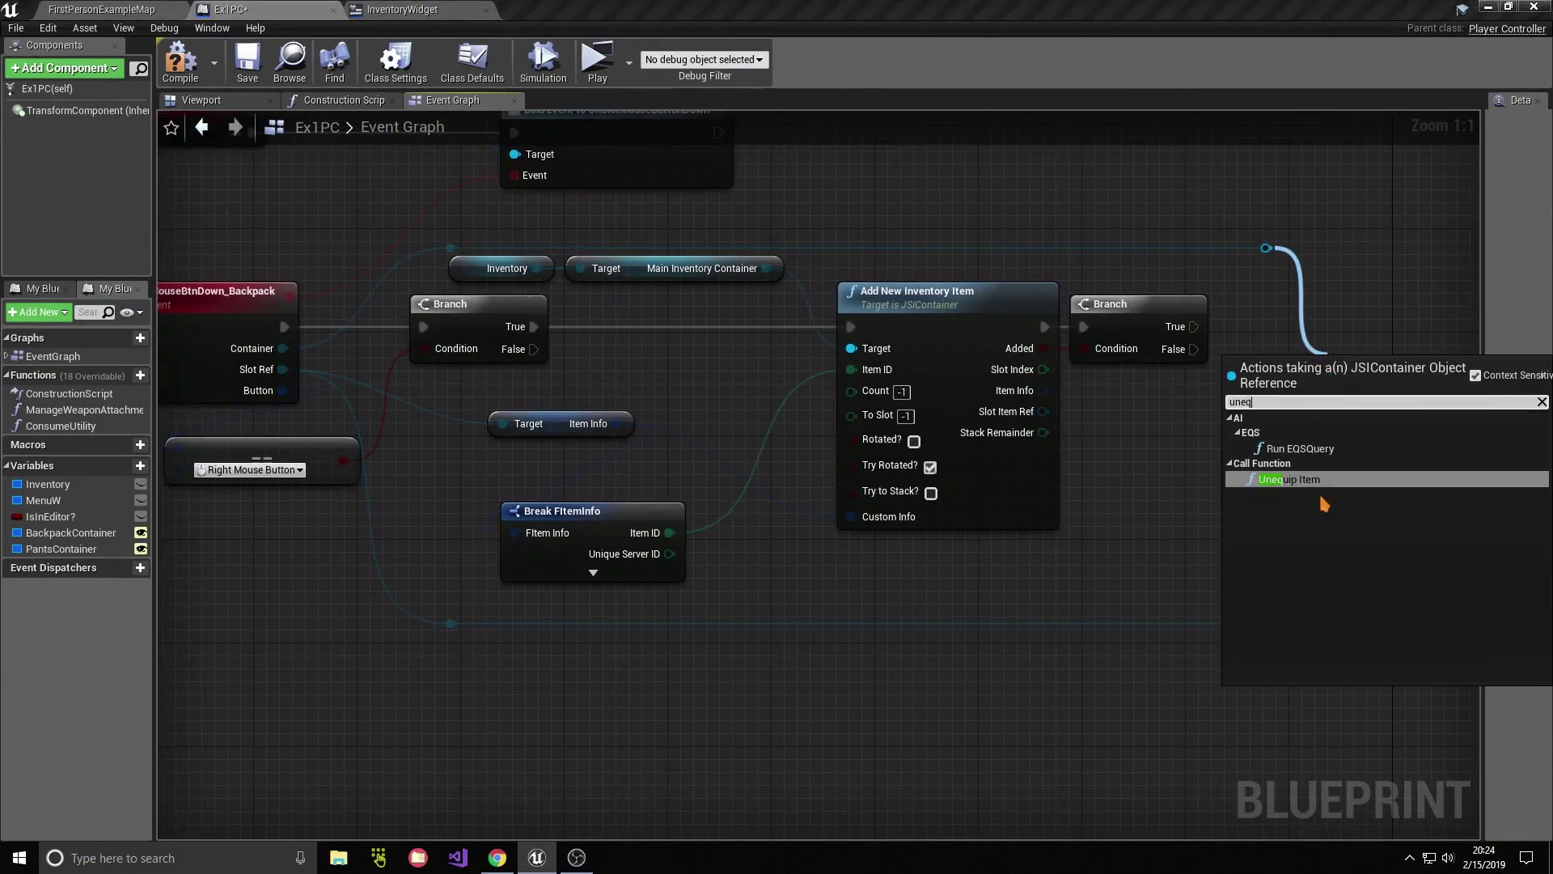
{"action": "key", "text": "Return"}
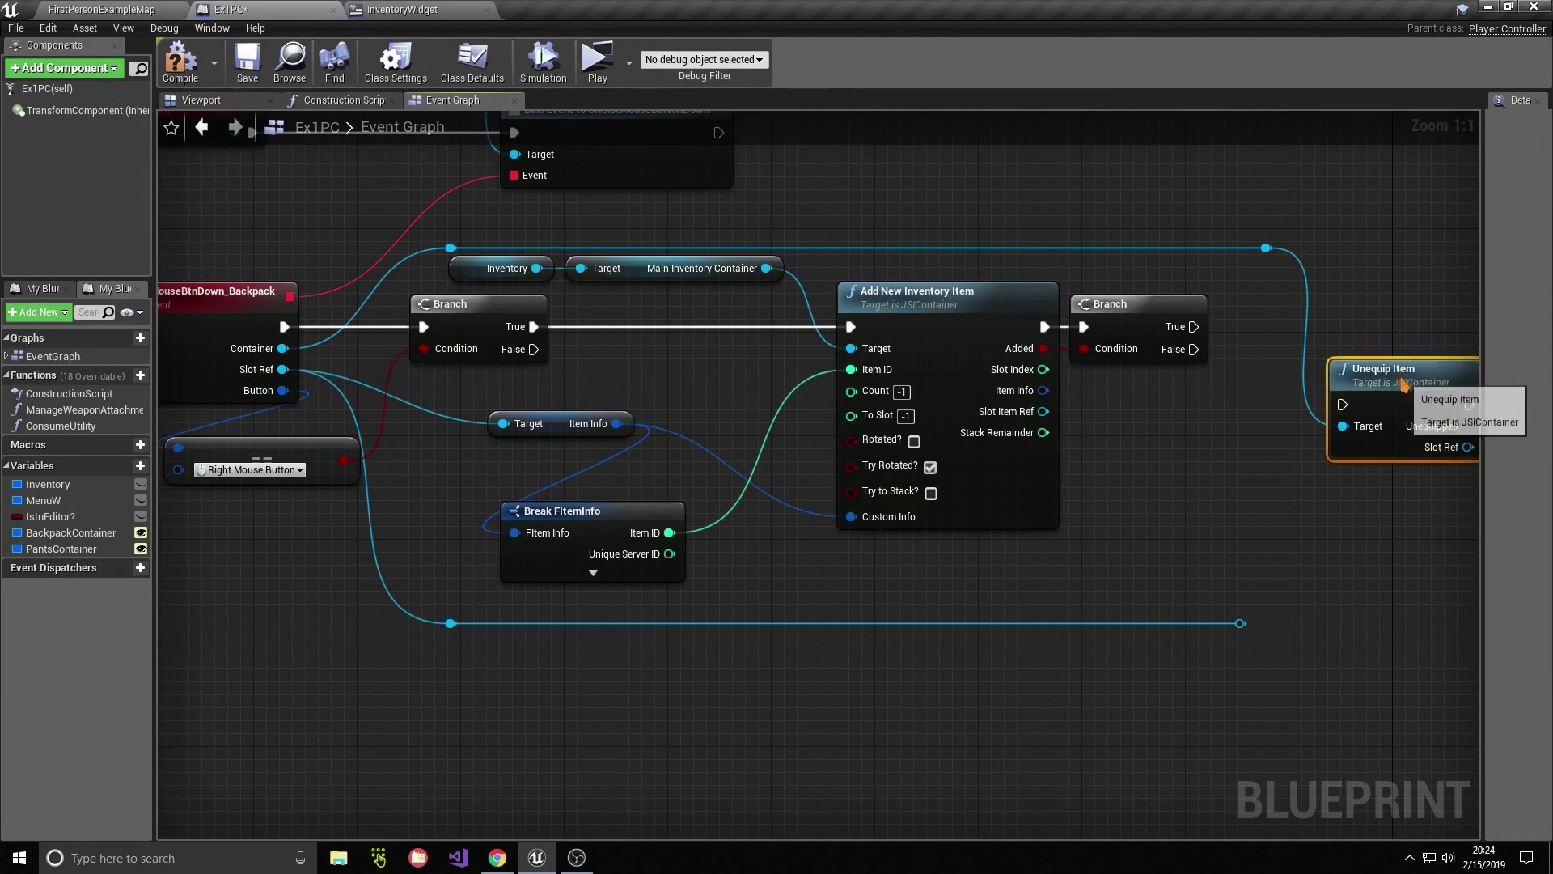
{"action": "left_click_drag", "start_coordinate": [1403, 380], "coordinate": [1351, 302]}
{"action": "left_click_drag", "start_coordinate": [1194, 326], "coordinate": [1291, 326]}
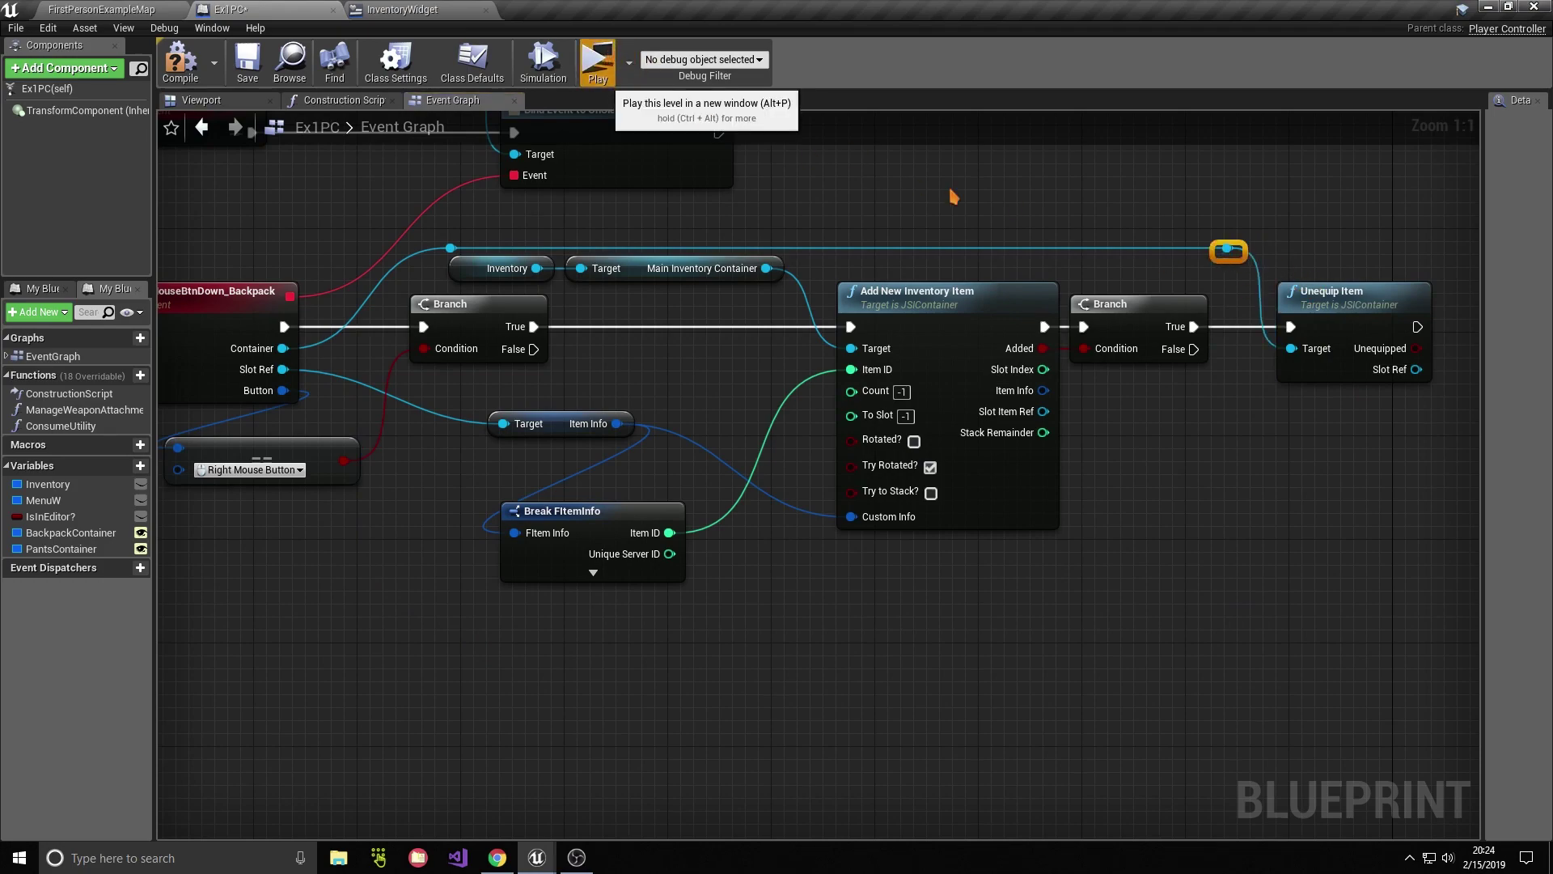
{"action": "left_click", "coordinate": [599, 60]}
{"action": "left_click", "coordinate": [1258, 127]}
{"action": "right_click", "coordinate": [1472, 432]}
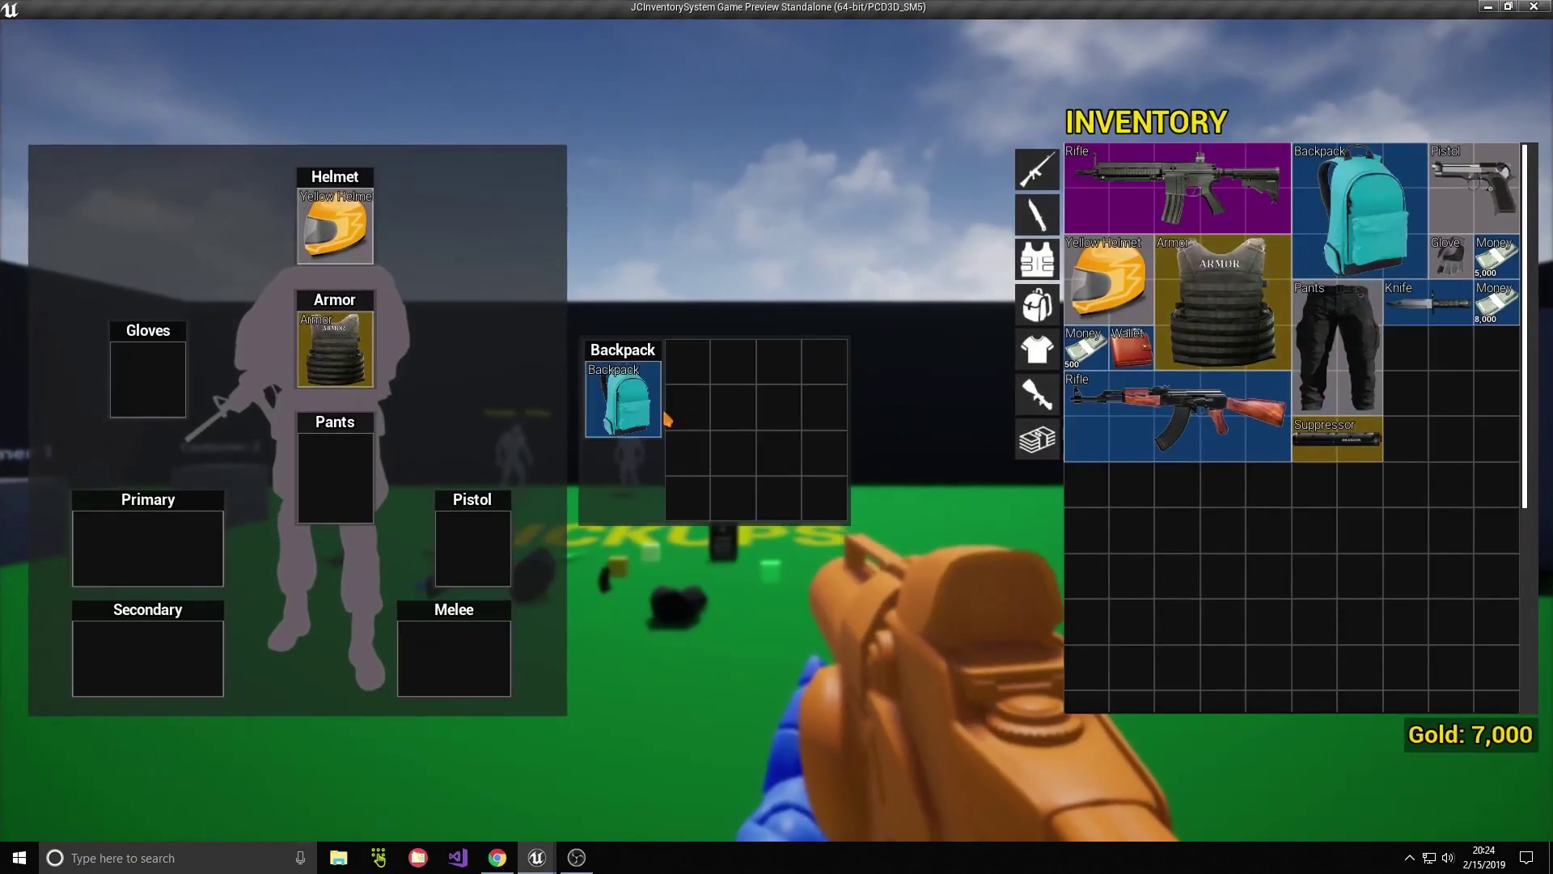
{"action": "right_click", "coordinate": [1472, 433]}
{"action": "right_click", "coordinate": [1473, 432]}
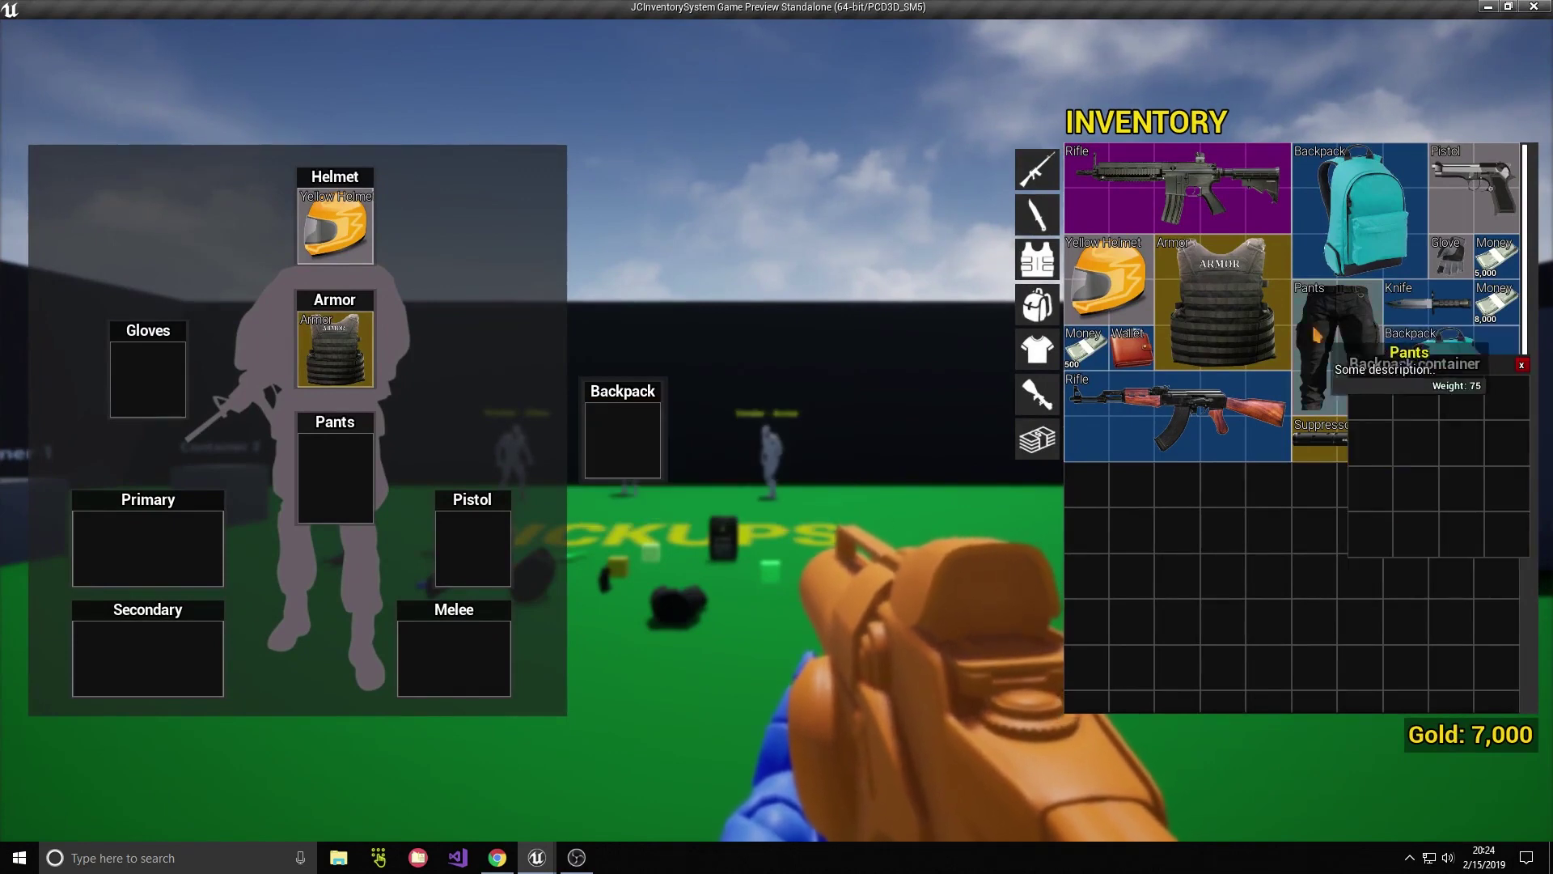
{"action": "left_click_drag", "start_coordinate": [1337, 347], "coordinate": [1391, 436]}
{"action": "left_click", "coordinate": [1526, 364]}
{"action": "mouse_move", "coordinate": [1411, 340]}
{"action": "left_mouse_down"}
{"action": "mouse_move", "coordinate": [614, 417]}
{"action": "mouse_move", "coordinate": [1423, 364]}
{"action": "left_mouse_up"}
{"action": "right_click", "coordinate": [1448, 389]}
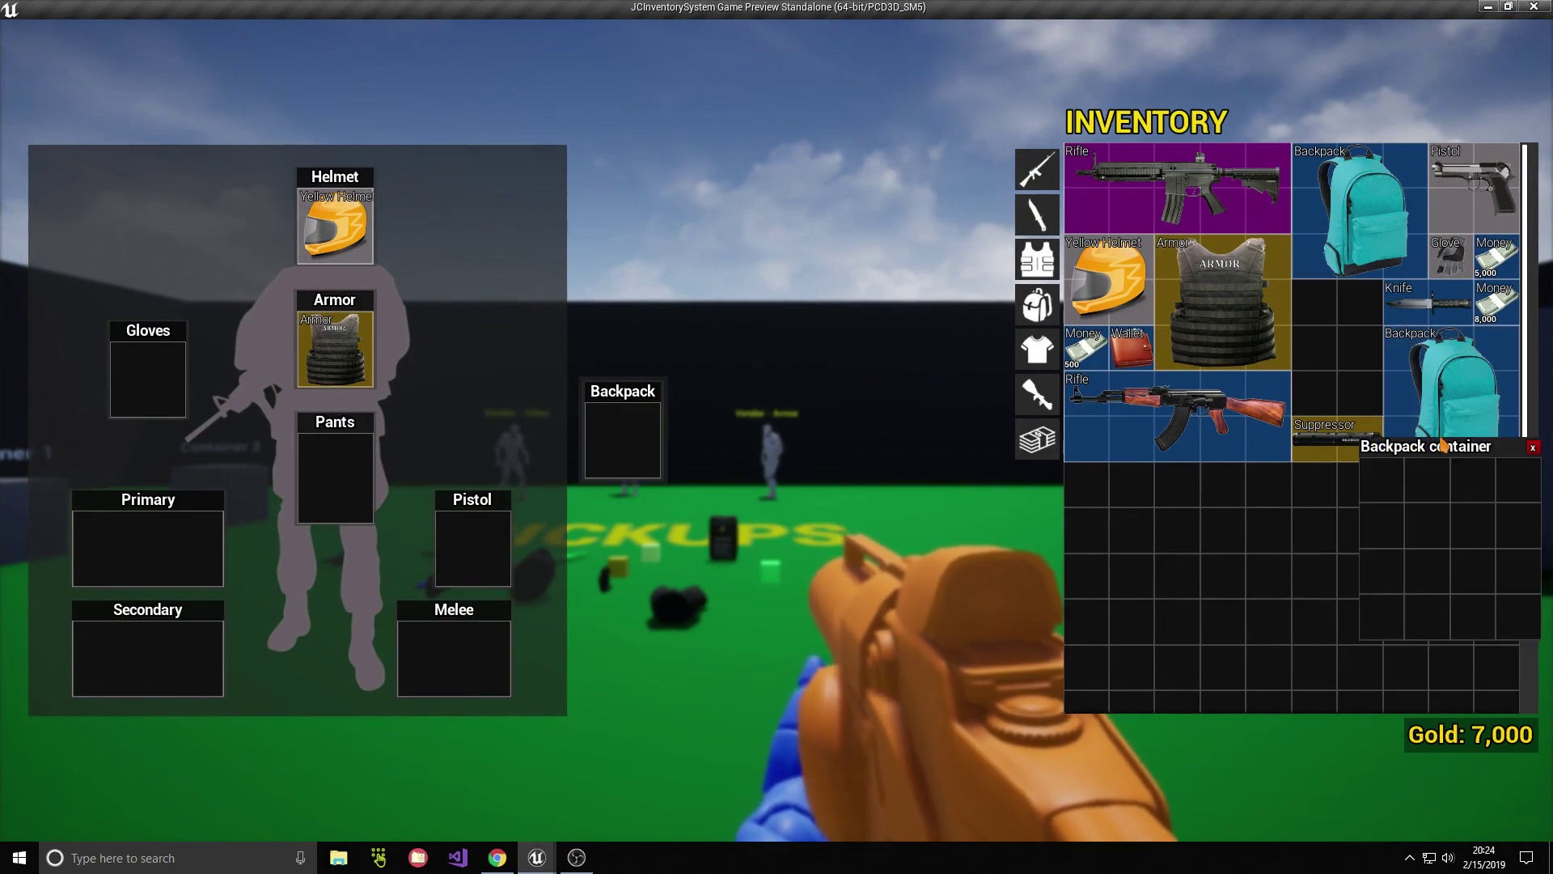
{"action": "left_click_drag", "start_coordinate": [1407, 446], "coordinate": [817, 279]}
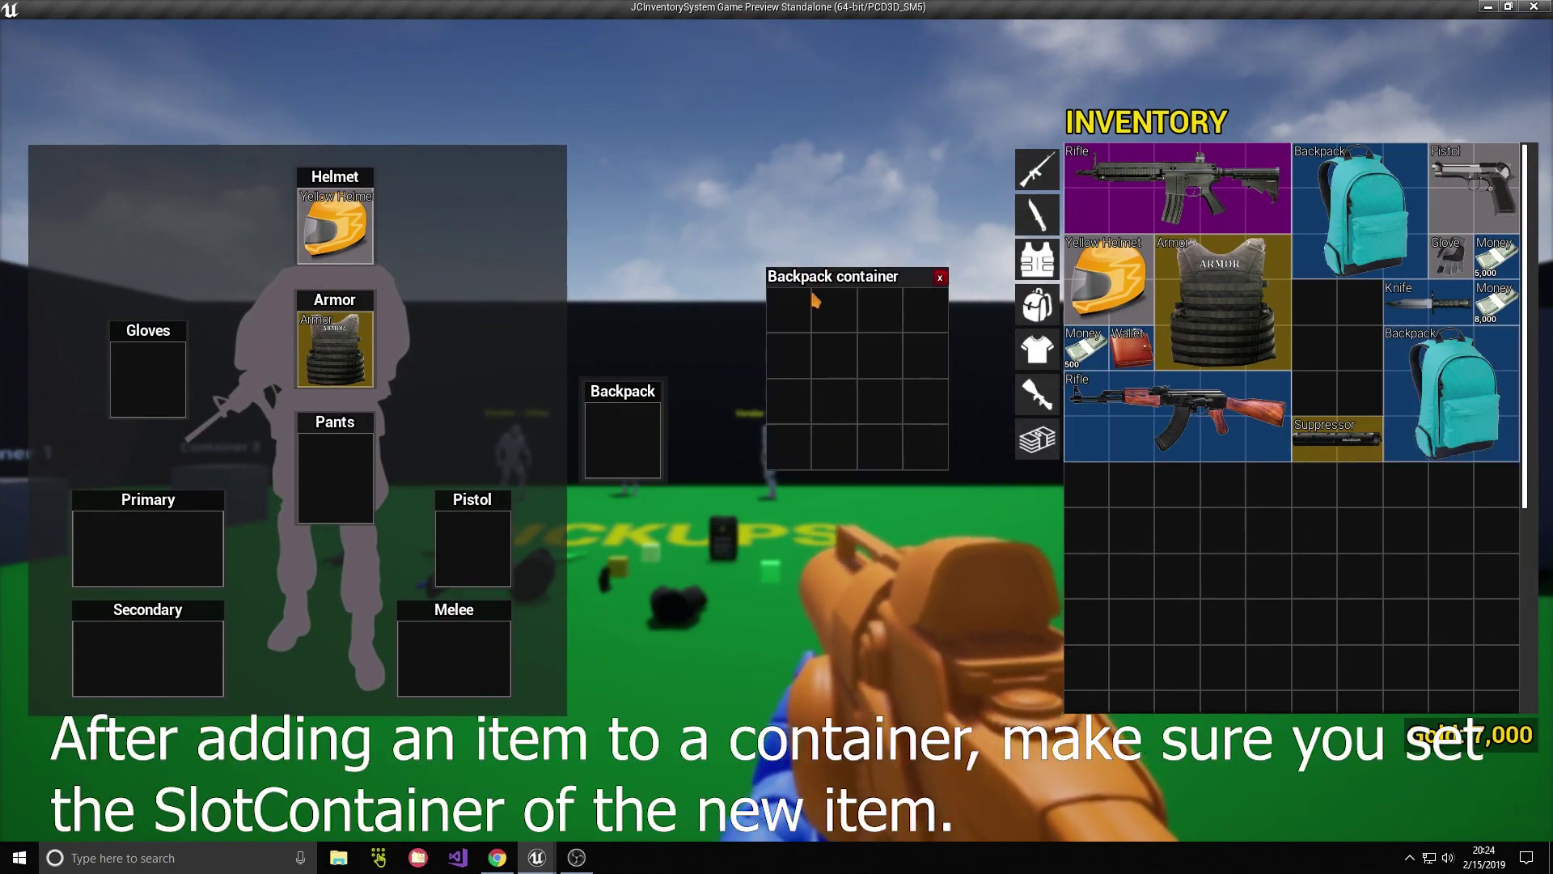
{"action": "left_click", "coordinate": [937, 271]}
{"action": "left_click", "coordinate": [1490, 10]}
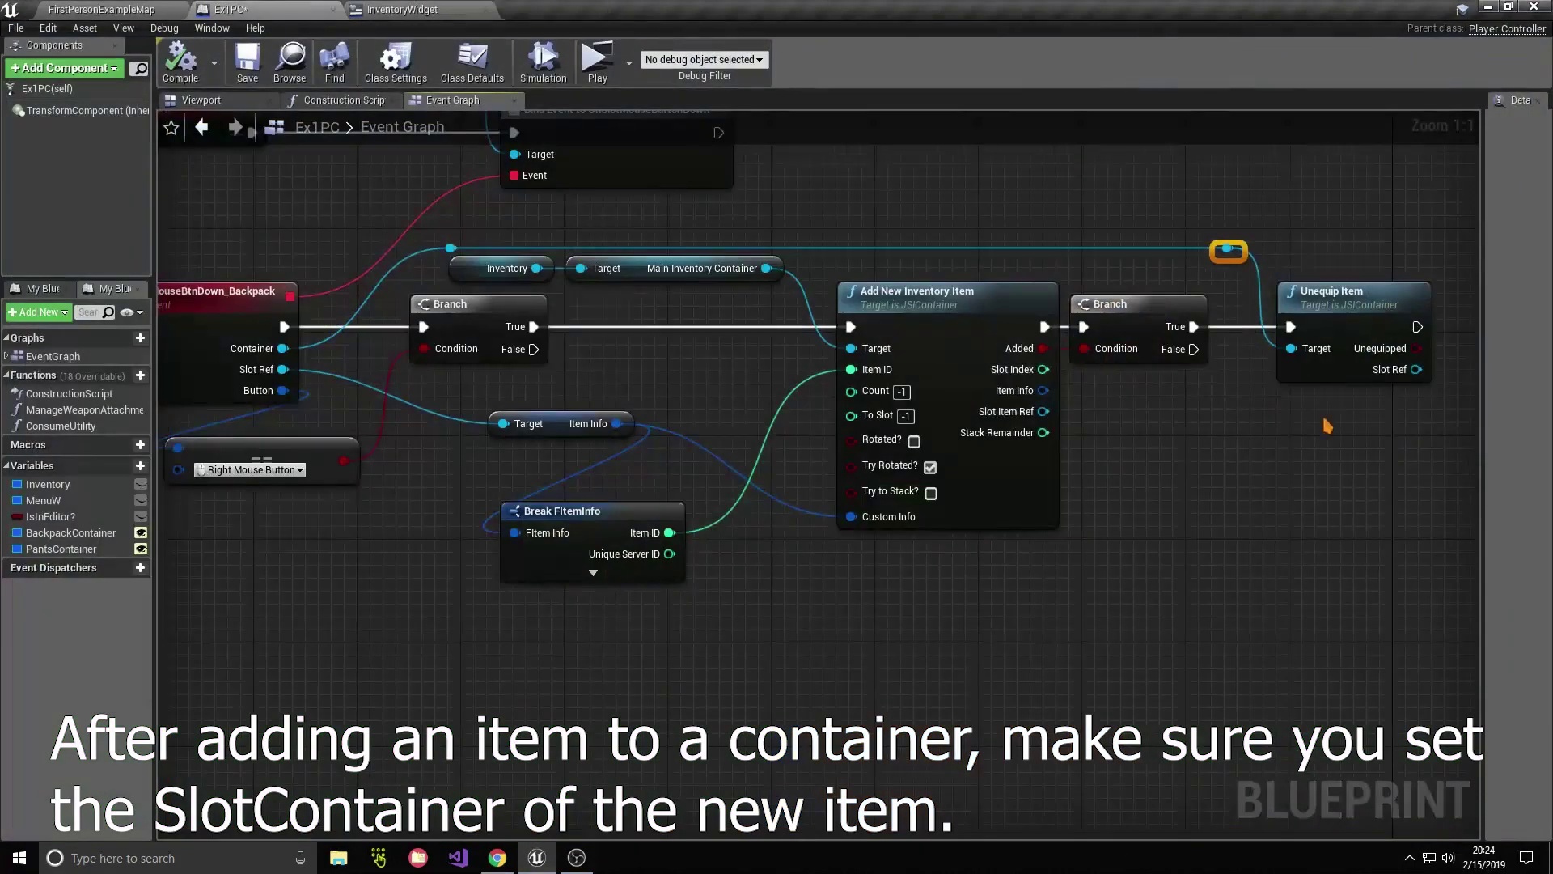
Step: Add a SET Slot Container on Slot Item Ref, wired between Branch True and Unequip Item
{"action": "left_click", "coordinate": [987, 259]}
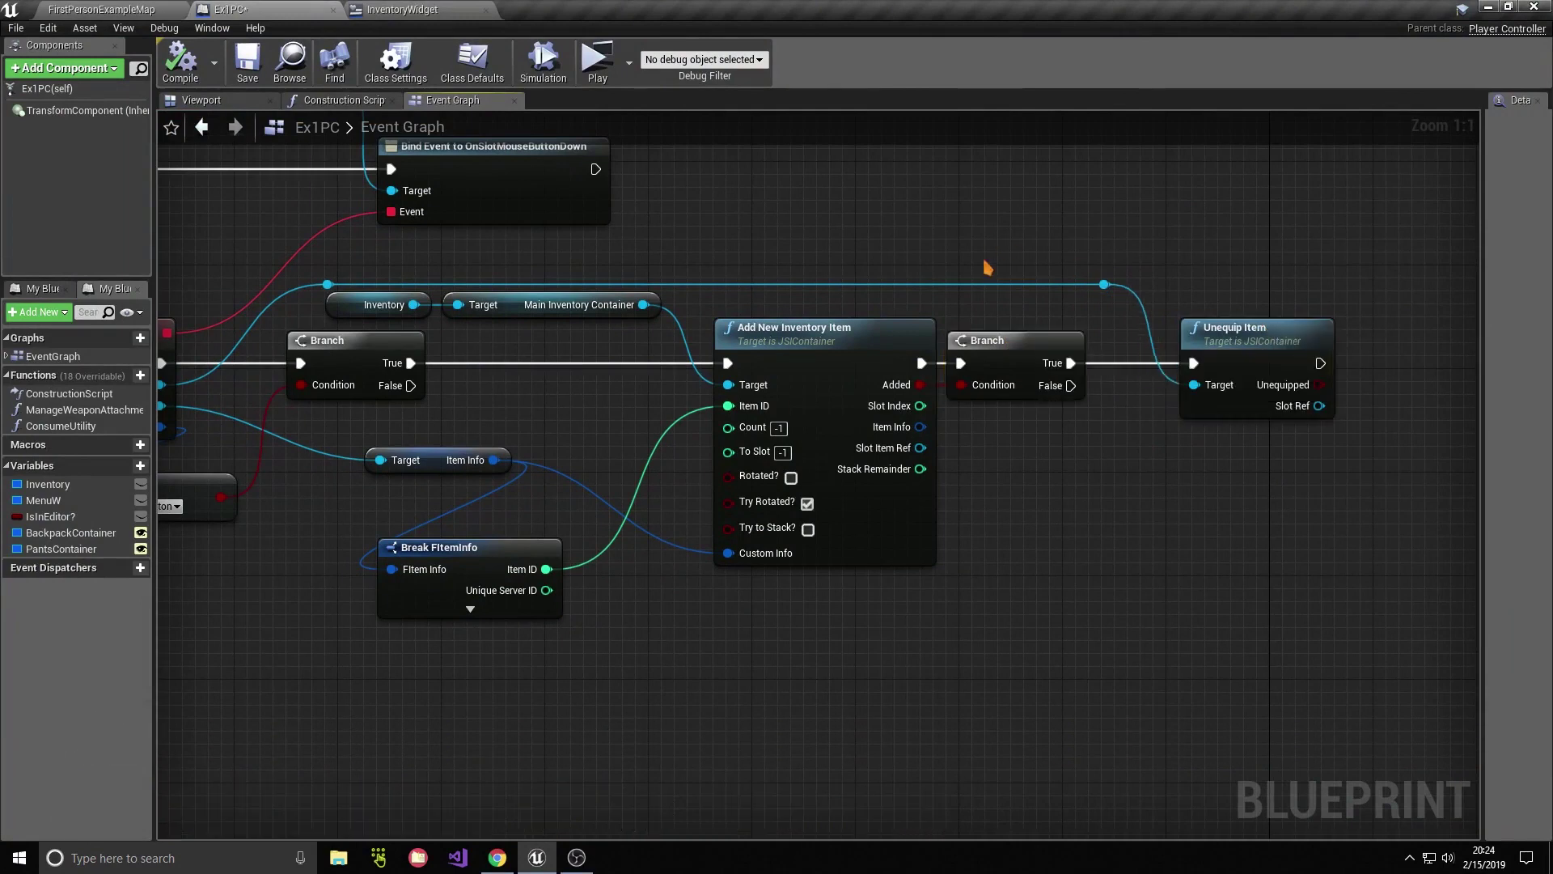
{"action": "right_click_drag", "start_coordinate": [988, 260], "coordinate": [944, 280]}
{"action": "left_click_drag", "start_coordinate": [1210, 356], "coordinate": [1327, 343]}
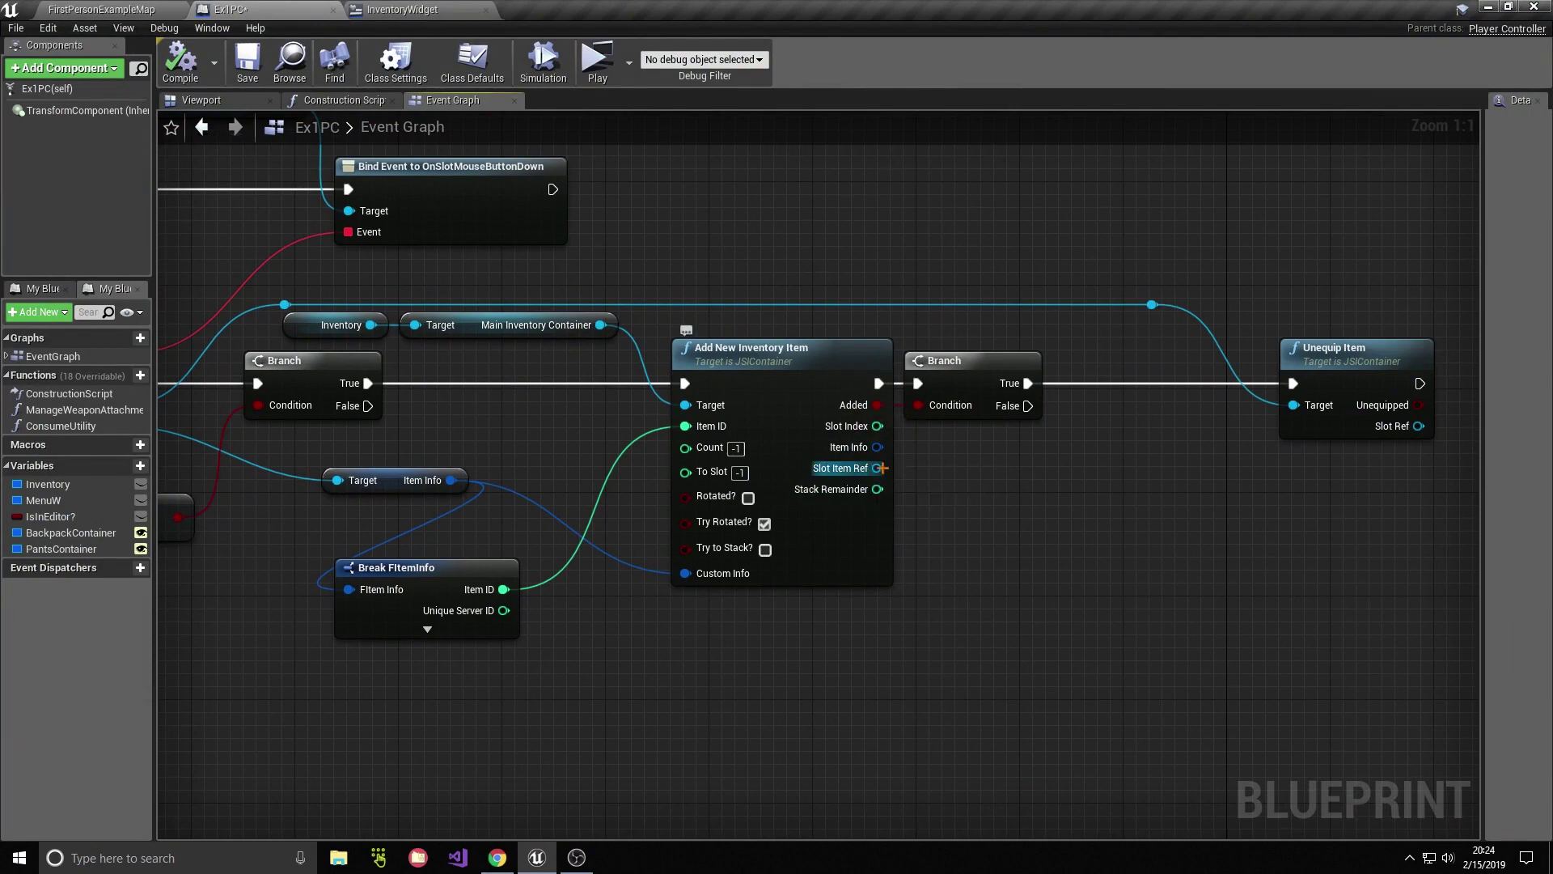
{"action": "left_click_drag", "start_coordinate": [880, 468], "coordinate": [1115, 570]}
{"action": "type", "text": "set"}
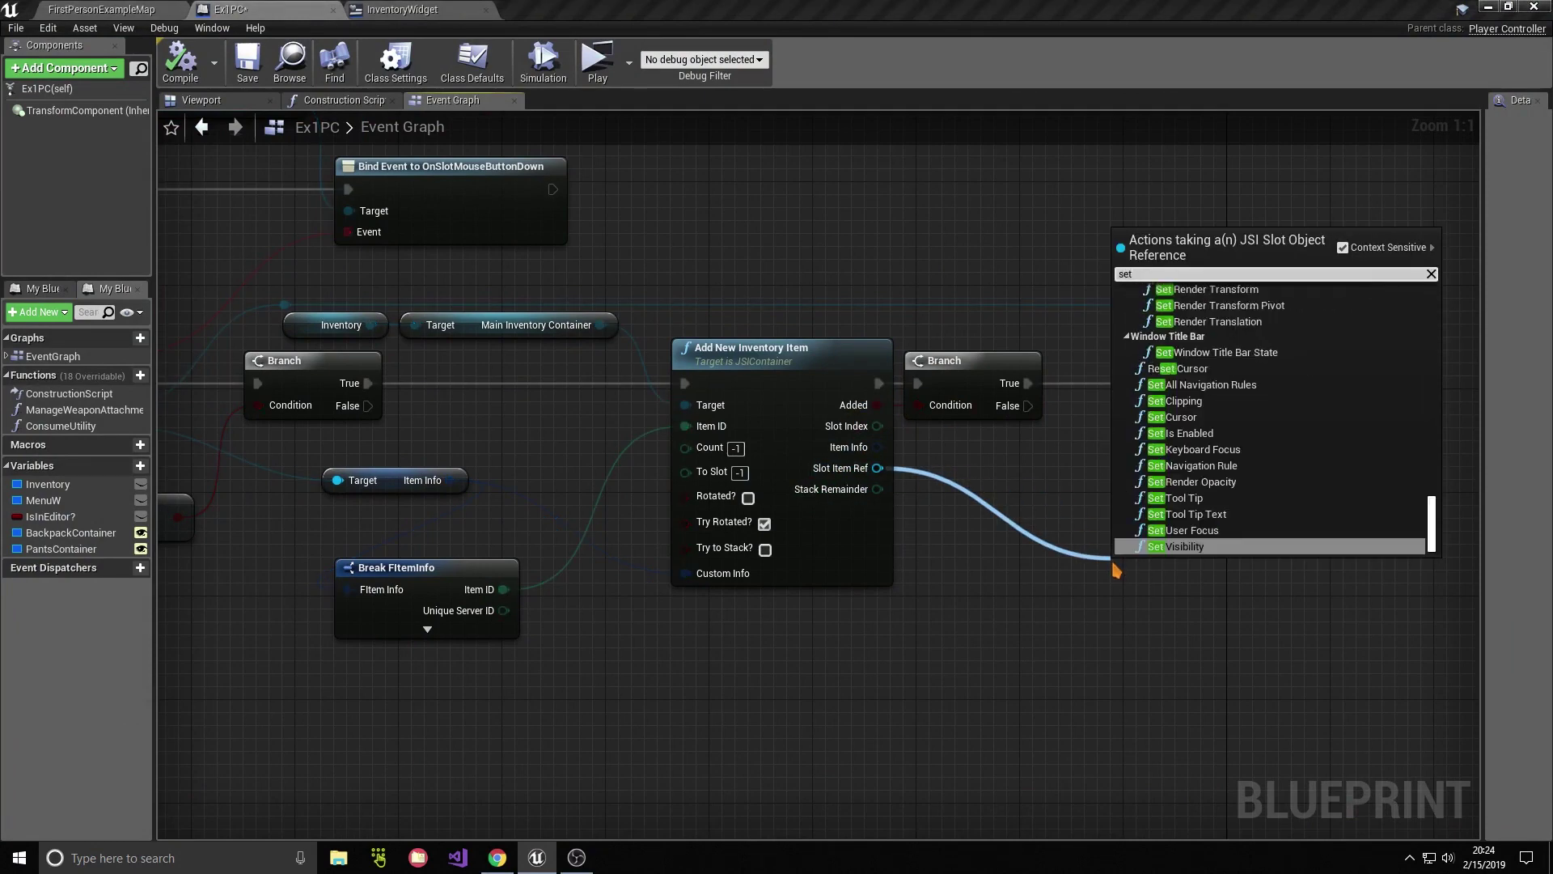
{"action": "type", "text": " slot conta"}
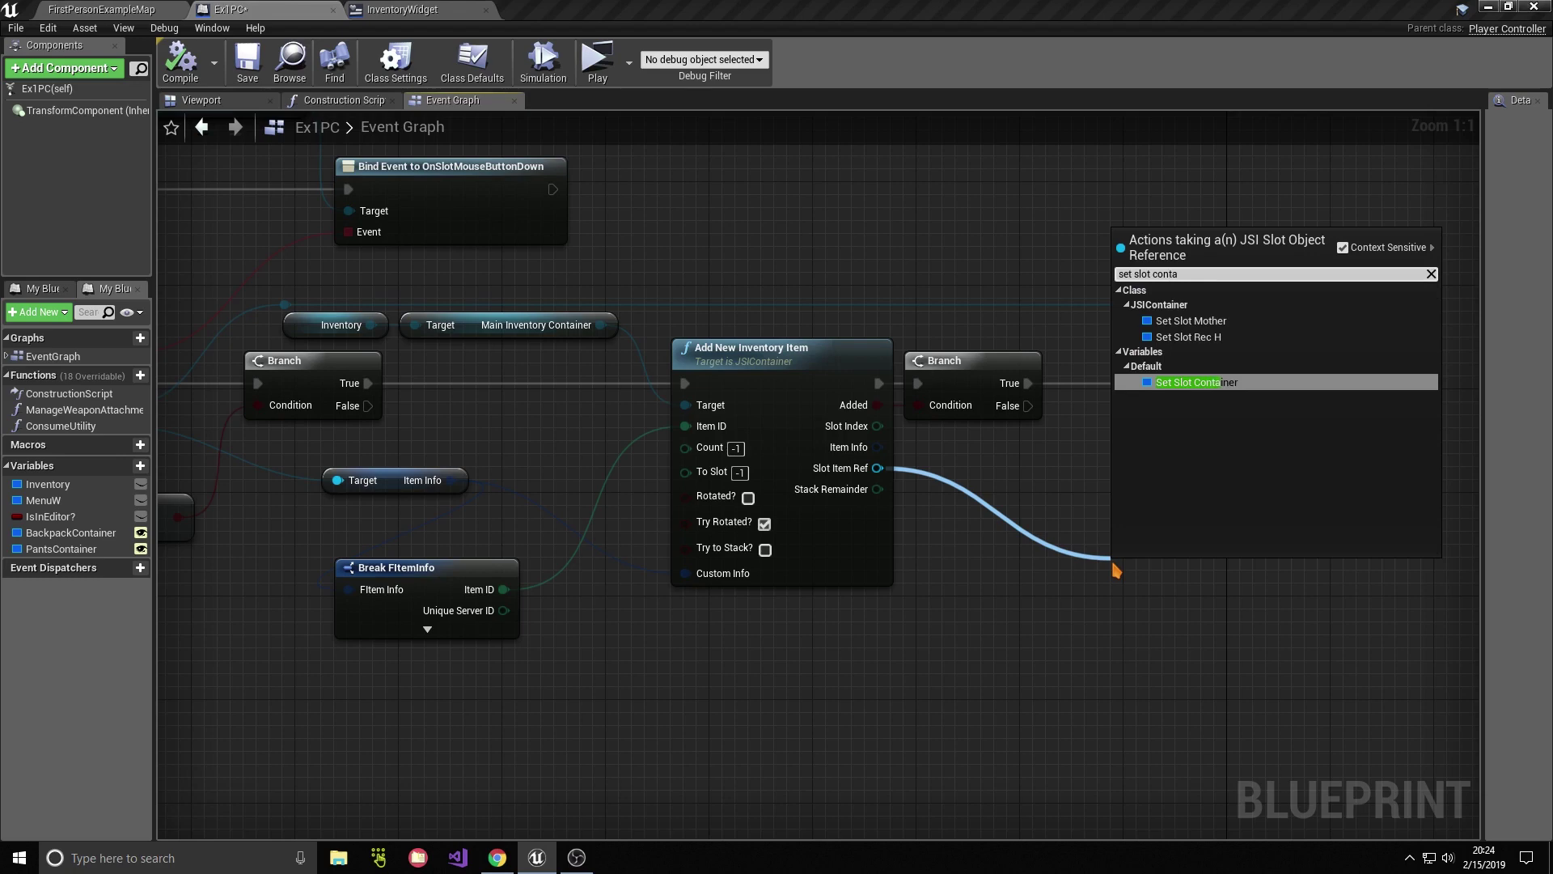
{"action": "key", "text": "Return"}
{"action": "right_click_drag", "start_coordinate": [1125, 550], "coordinate": [967, 579]}
{"action": "mouse_move", "coordinate": [967, 578]}
{"action": "left_mouse_down"}
{"action": "mouse_move", "coordinate": [972, 401]}
{"action": "mouse_move", "coordinate": [983, 411]}
{"action": "left_mouse_up"}
{"action": "left_click_drag", "start_coordinate": [1197, 396], "coordinate": [1236, 396]}
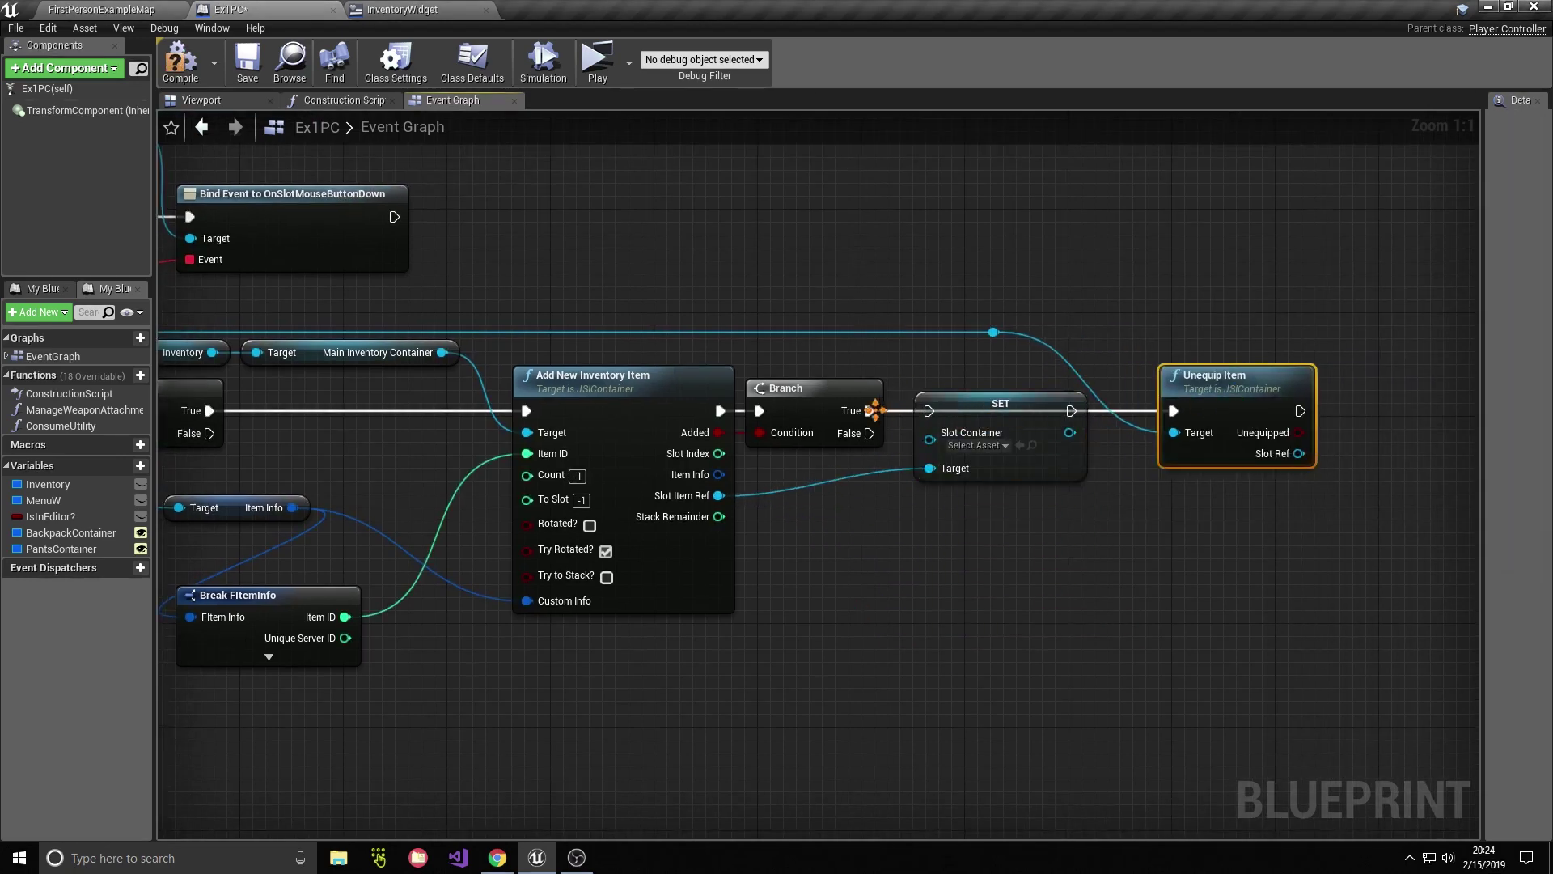
{"action": "left_click_drag", "start_coordinate": [874, 410], "coordinate": [929, 410]}
{"action": "left_click_drag", "start_coordinate": [1072, 410], "coordinate": [1196, 413]}
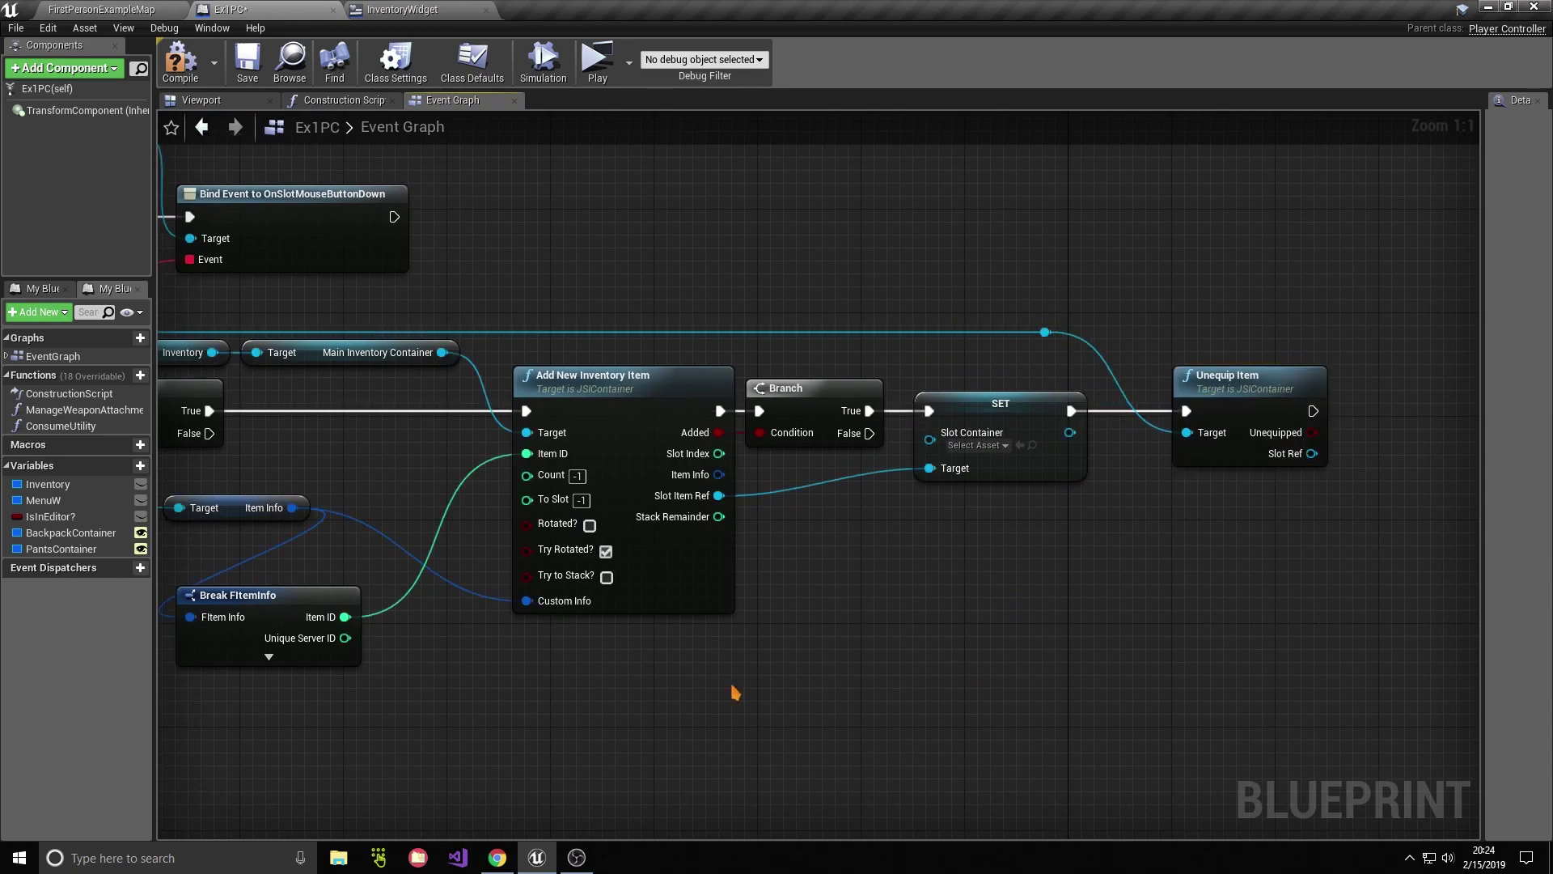
Step: Feed the event Slot Ref's Slot Container into the SET node, adding a reroute point
{"action": "right_click_drag", "start_coordinate": [734, 693], "coordinate": [1319, 518]}
{"action": "left_click_drag", "start_coordinate": [543, 279], "coordinate": [1339, 628]}
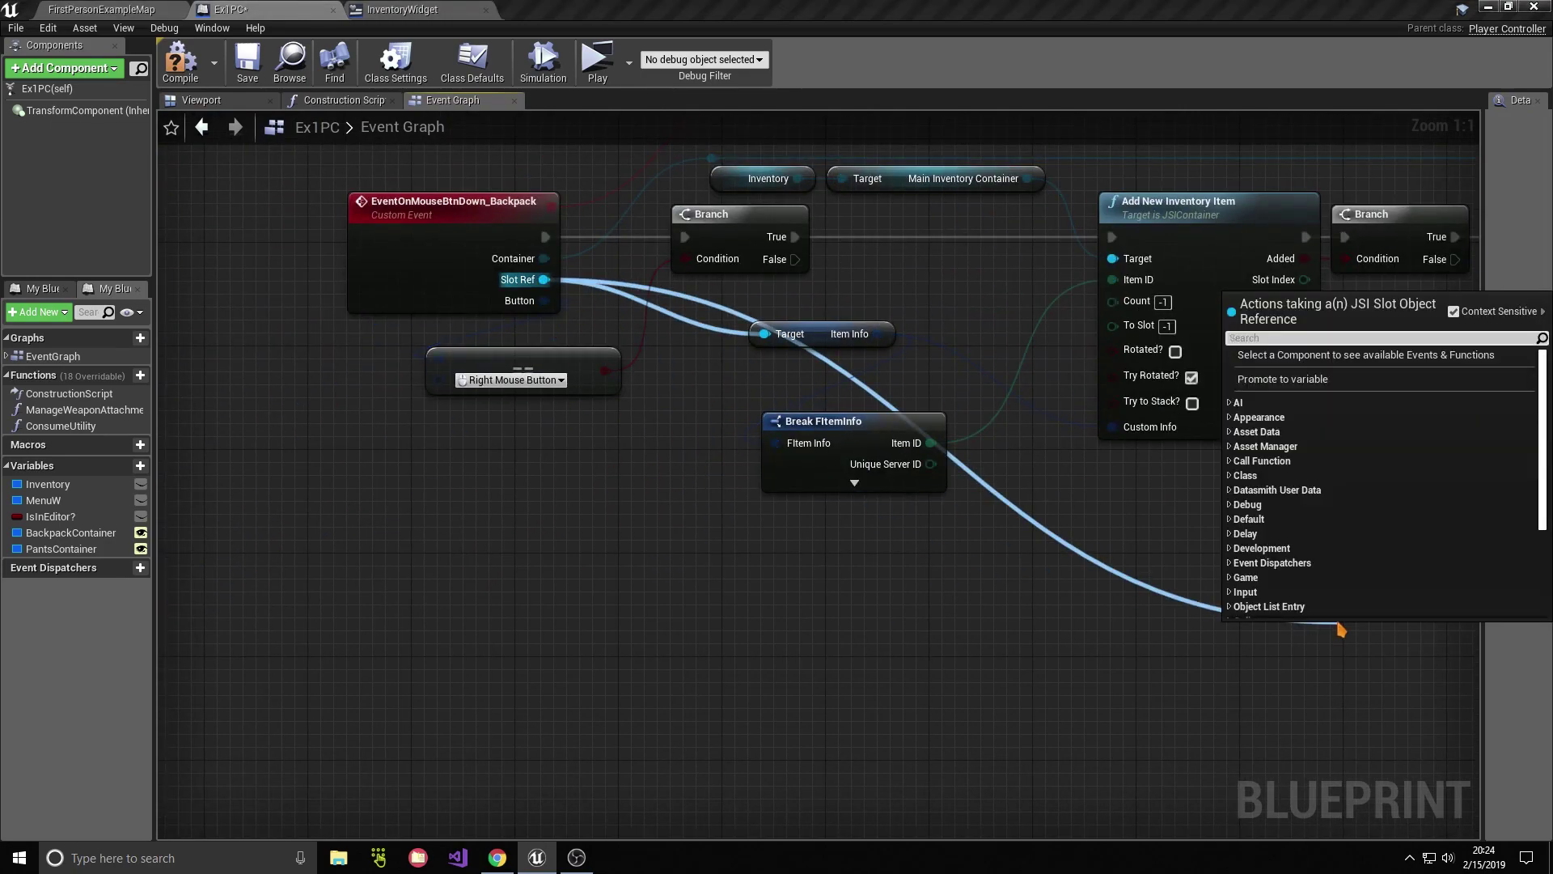
{"action": "type", "text": "slot container"}
{"action": "key", "text": "Return"}
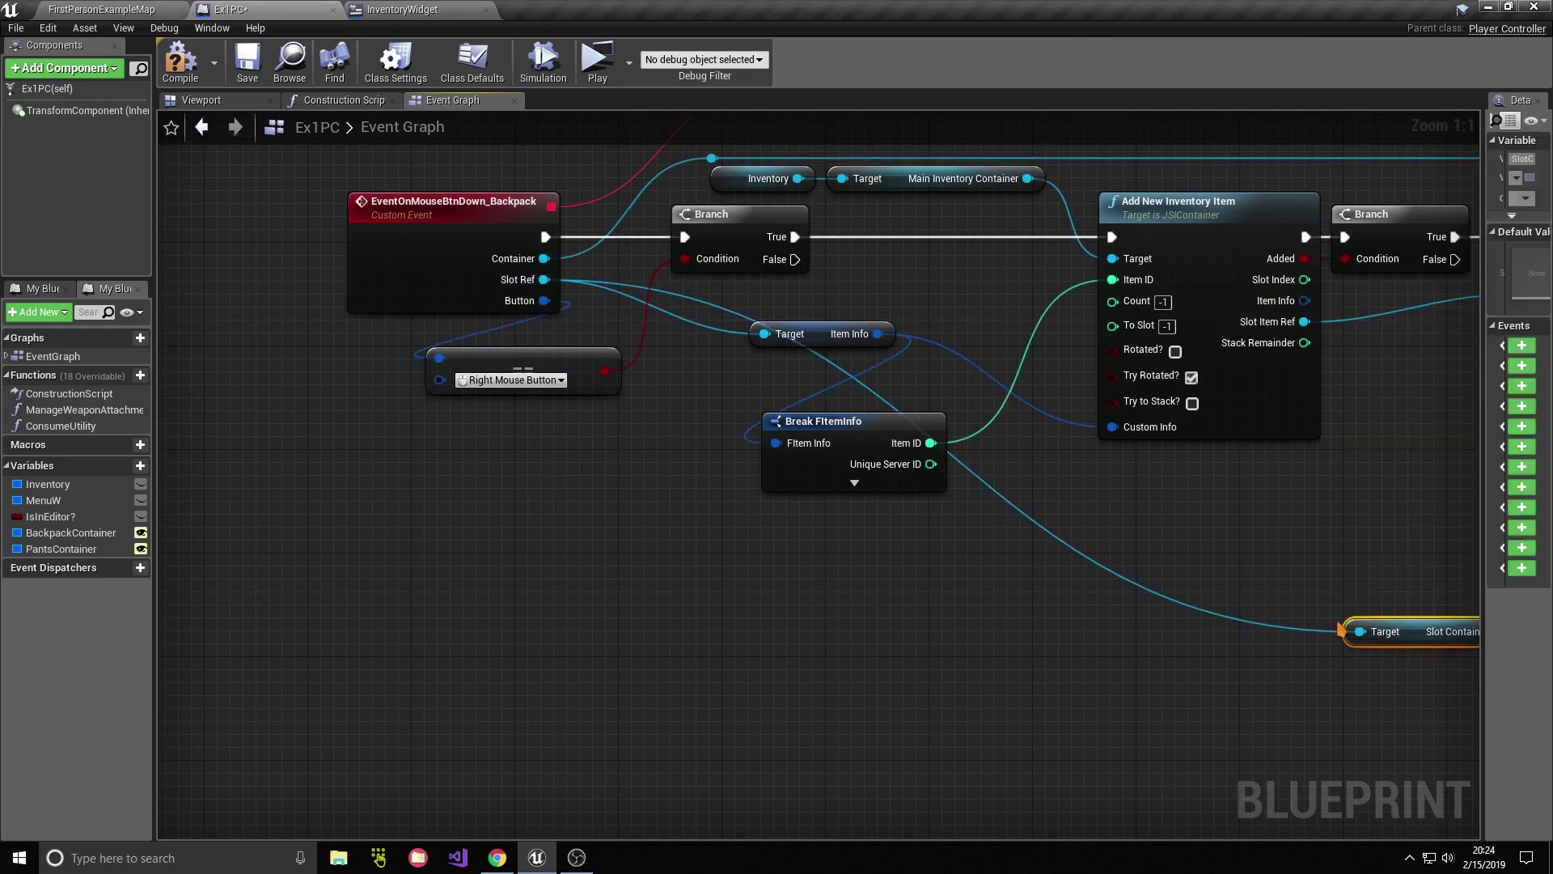
{"action": "right_click_drag", "start_coordinate": [1414, 658], "coordinate": [799, 745]}
{"action": "left_click_drag", "start_coordinate": [813, 729], "coordinate": [761, 586]}
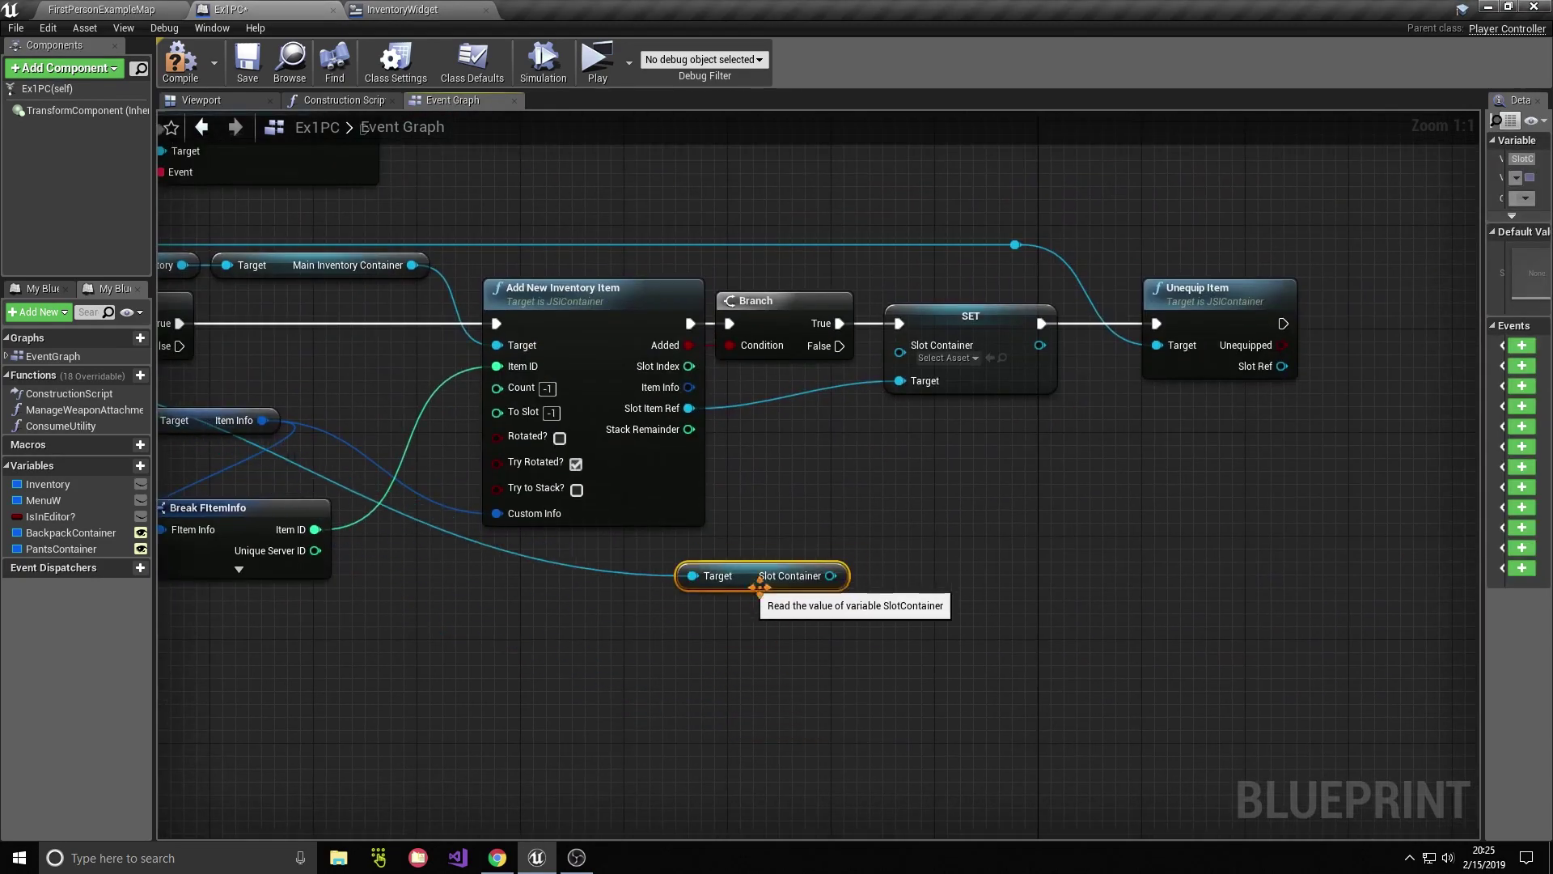
{"action": "left_click_drag", "start_coordinate": [899, 352], "coordinate": [830, 575]}
{"action": "right_click_drag", "start_coordinate": [660, 582], "coordinate": [1015, 505]}
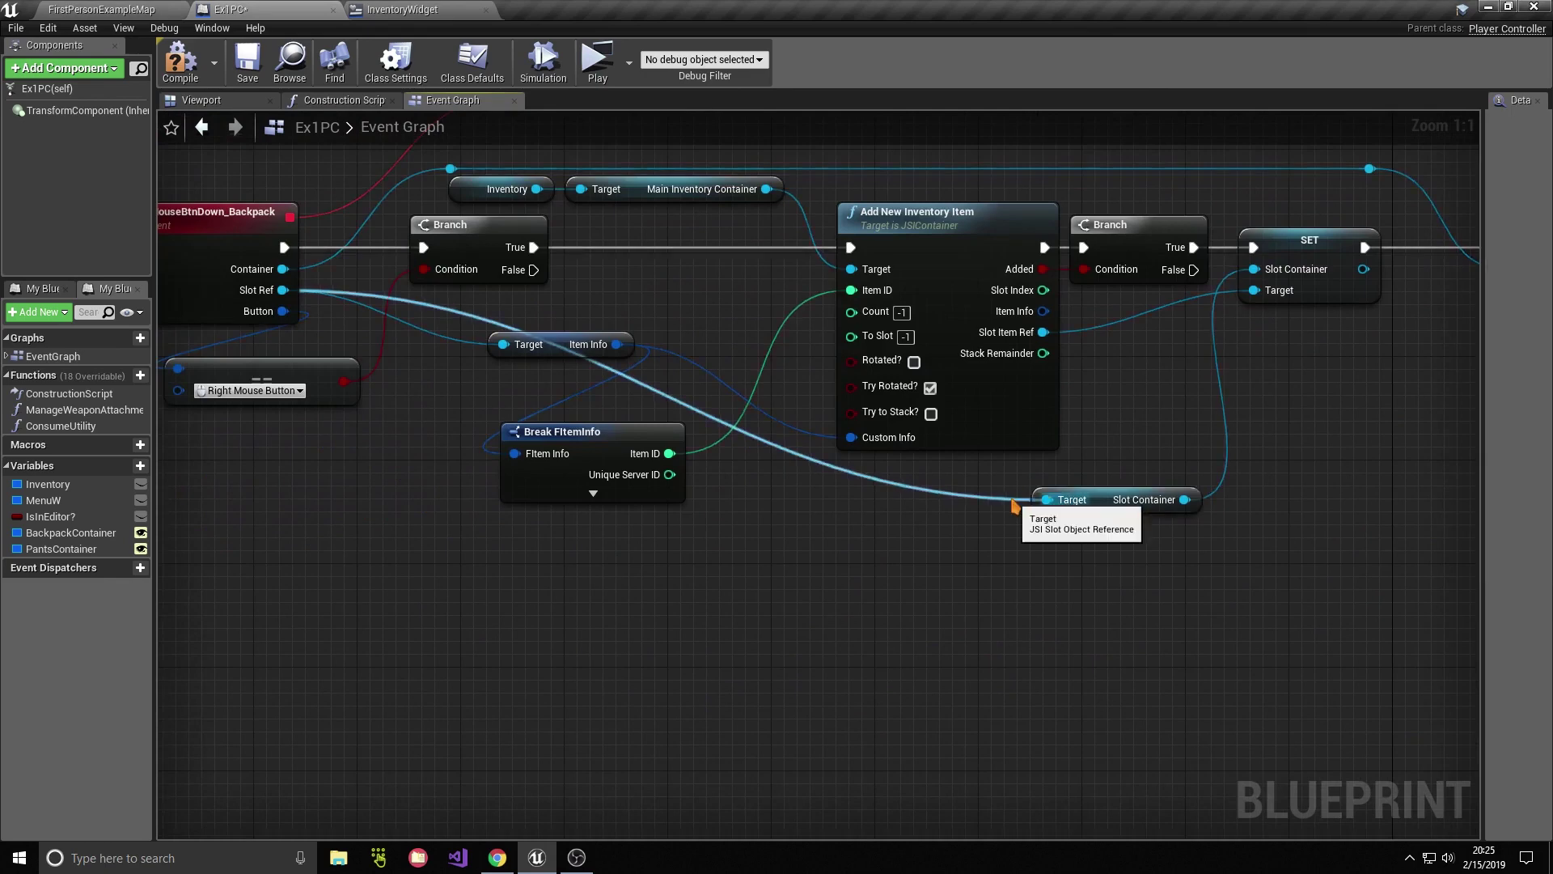
{"action": "left_click_drag", "start_coordinate": [1110, 510], "coordinate": [1110, 574]}
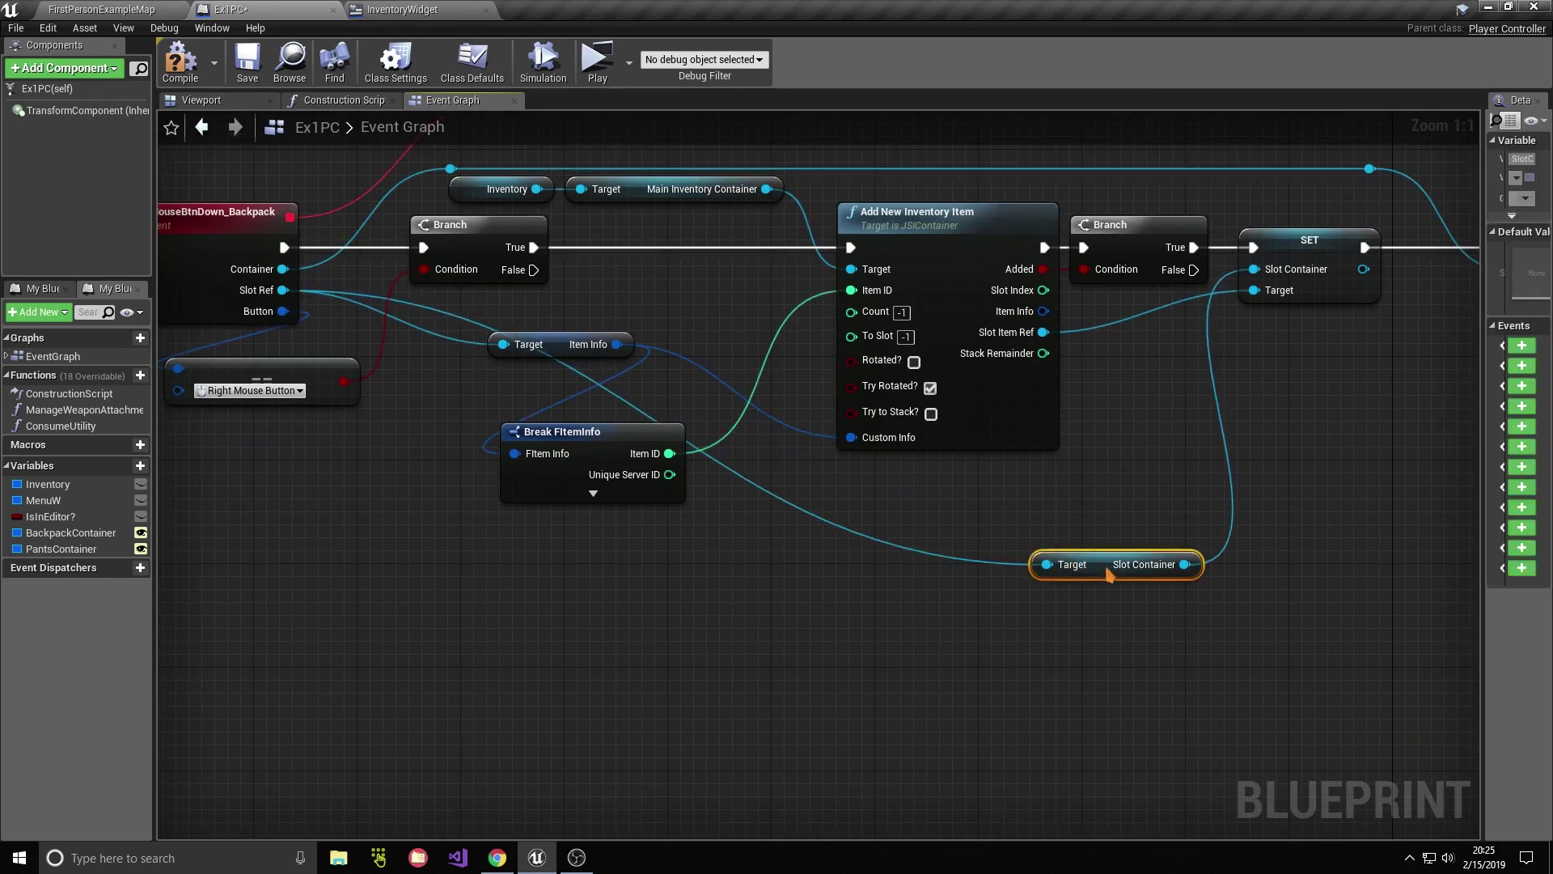
{"action": "double_click", "coordinate": [1011, 566]}
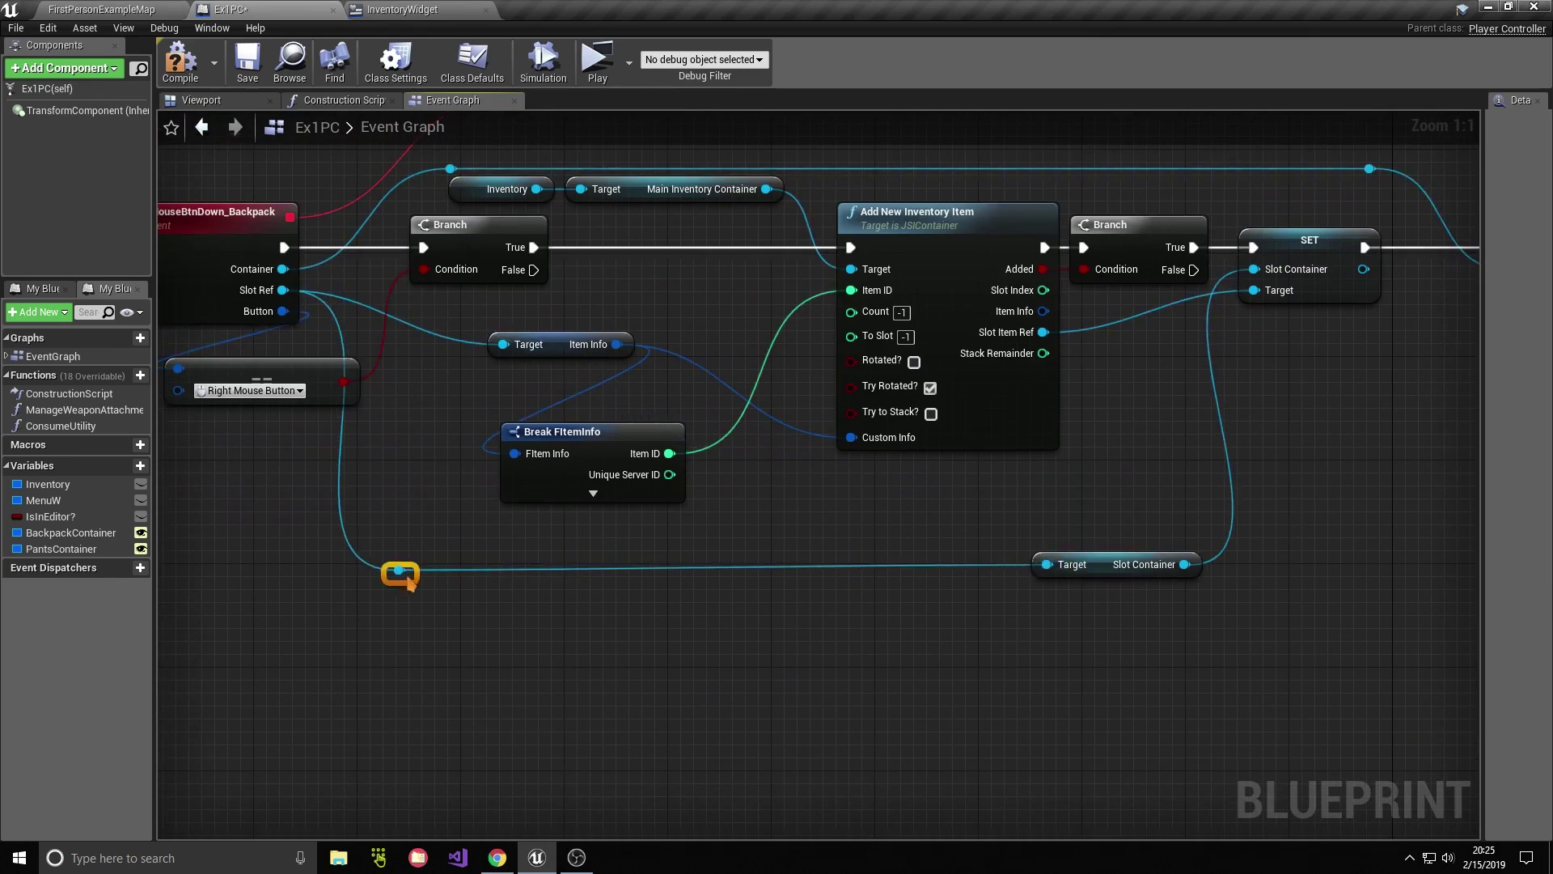
{"action": "right_click_drag", "start_coordinate": [823, 571], "coordinate": [695, 576]}
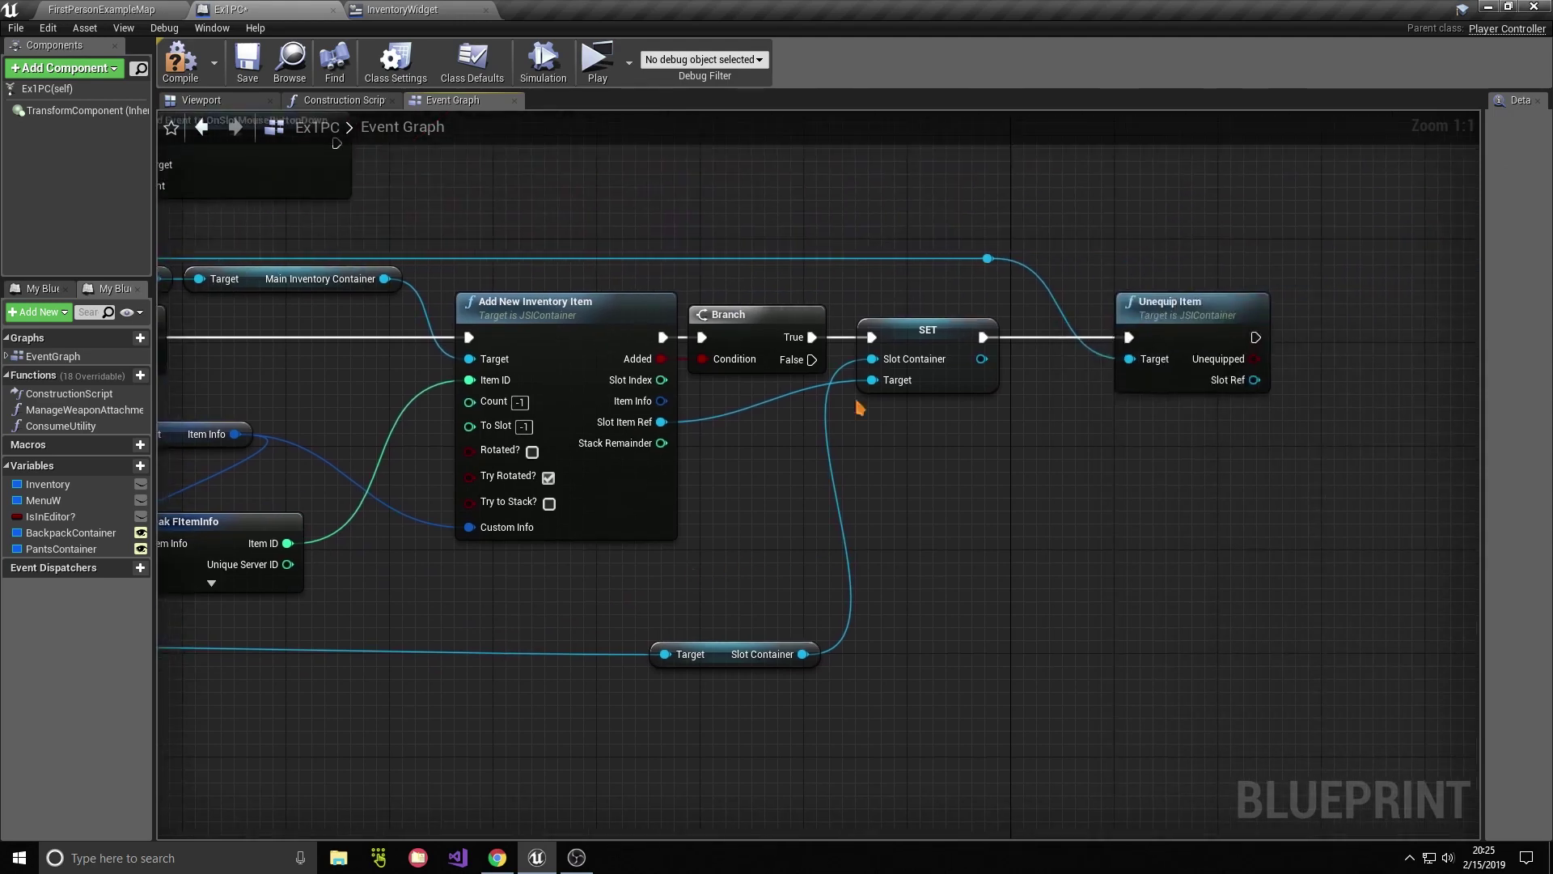
{"action": "left_click_drag", "start_coordinate": [911, 344], "coordinate": [951, 343]}
{"action": "left_click", "coordinate": [979, 299]}
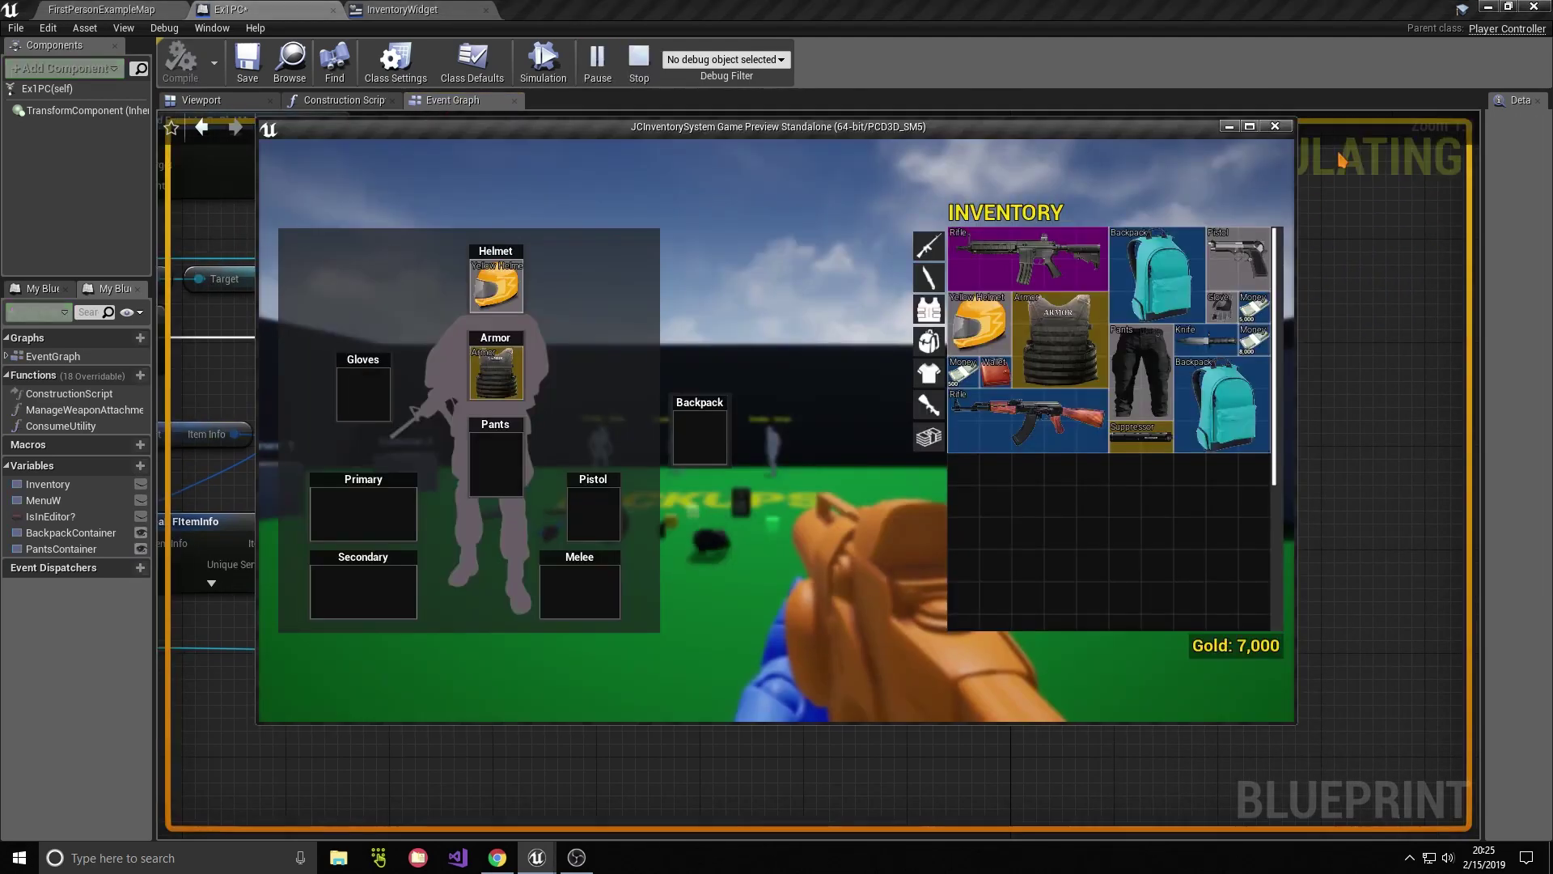
{"action": "left_click", "coordinate": [1250, 128]}
{"action": "left_click_drag", "start_coordinate": [1444, 429], "coordinate": [1222, 570]}
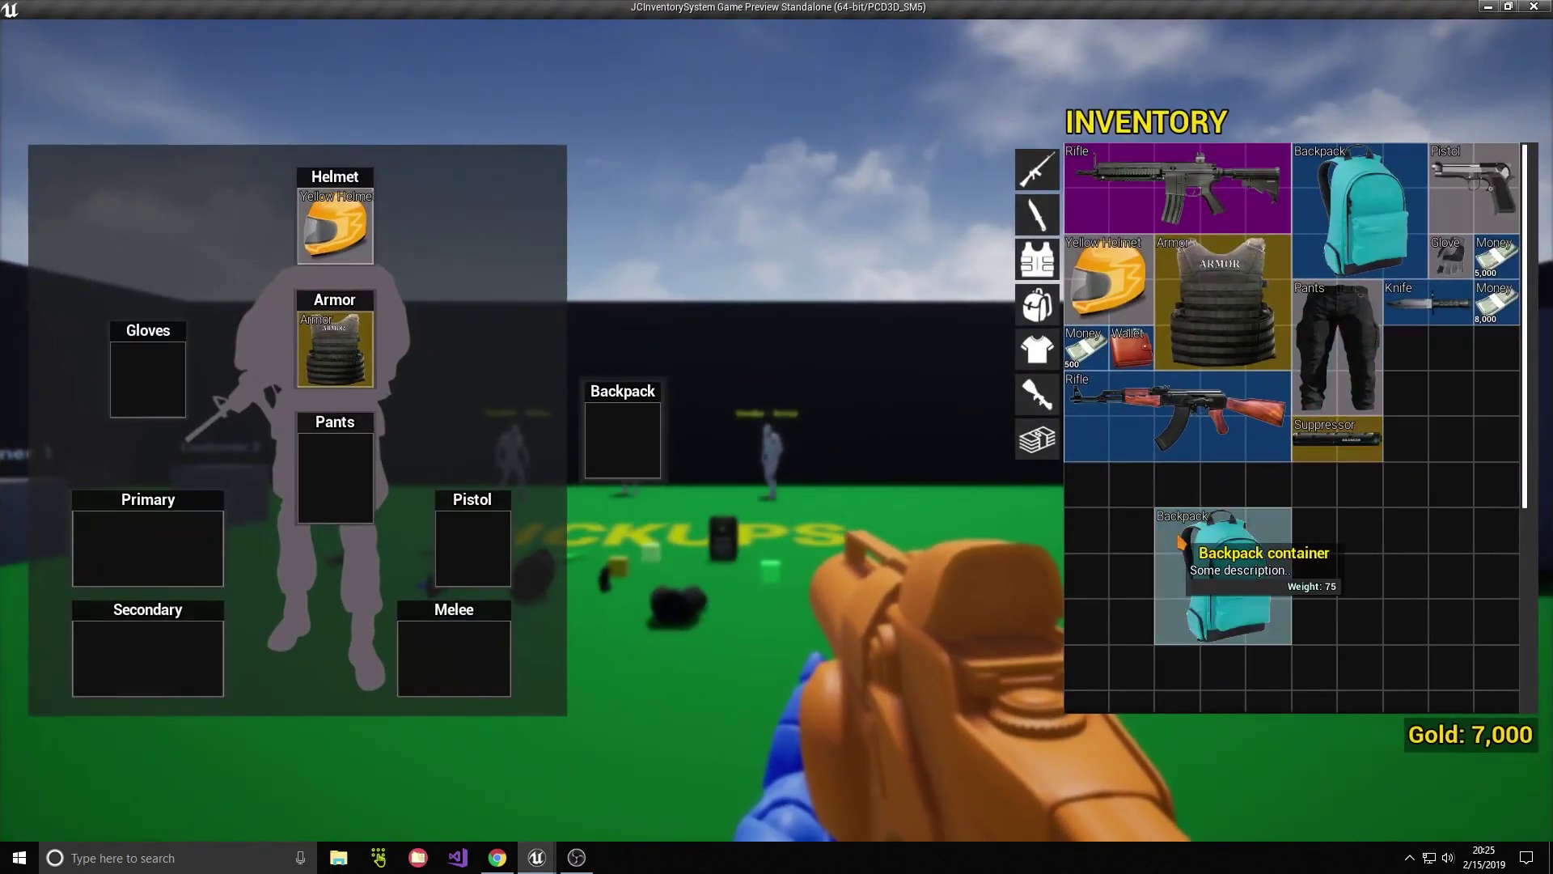
{"action": "double_click", "coordinate": [1213, 566]}
{"action": "left_click_drag", "start_coordinate": [1339, 348], "coordinate": [1187, 647]}
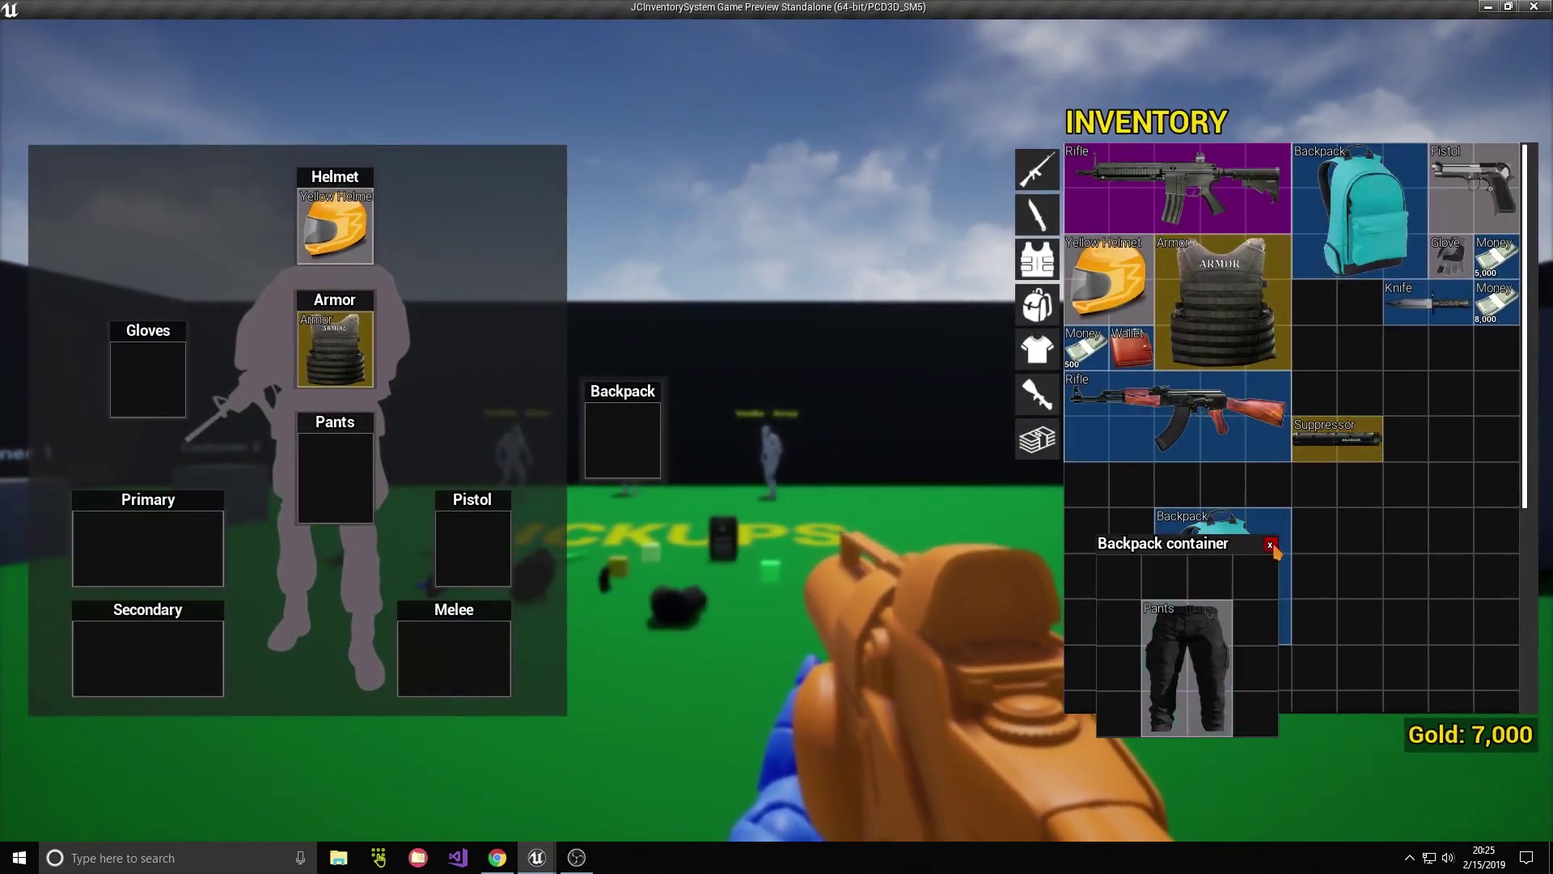
{"action": "mouse_move", "coordinate": [1181, 522]}
{"action": "left_mouse_down"}
{"action": "mouse_move", "coordinate": [623, 405]}
{"action": "mouse_move", "coordinate": [1452, 388]}
{"action": "left_mouse_up"}
{"action": "double_click", "coordinate": [1452, 388]}
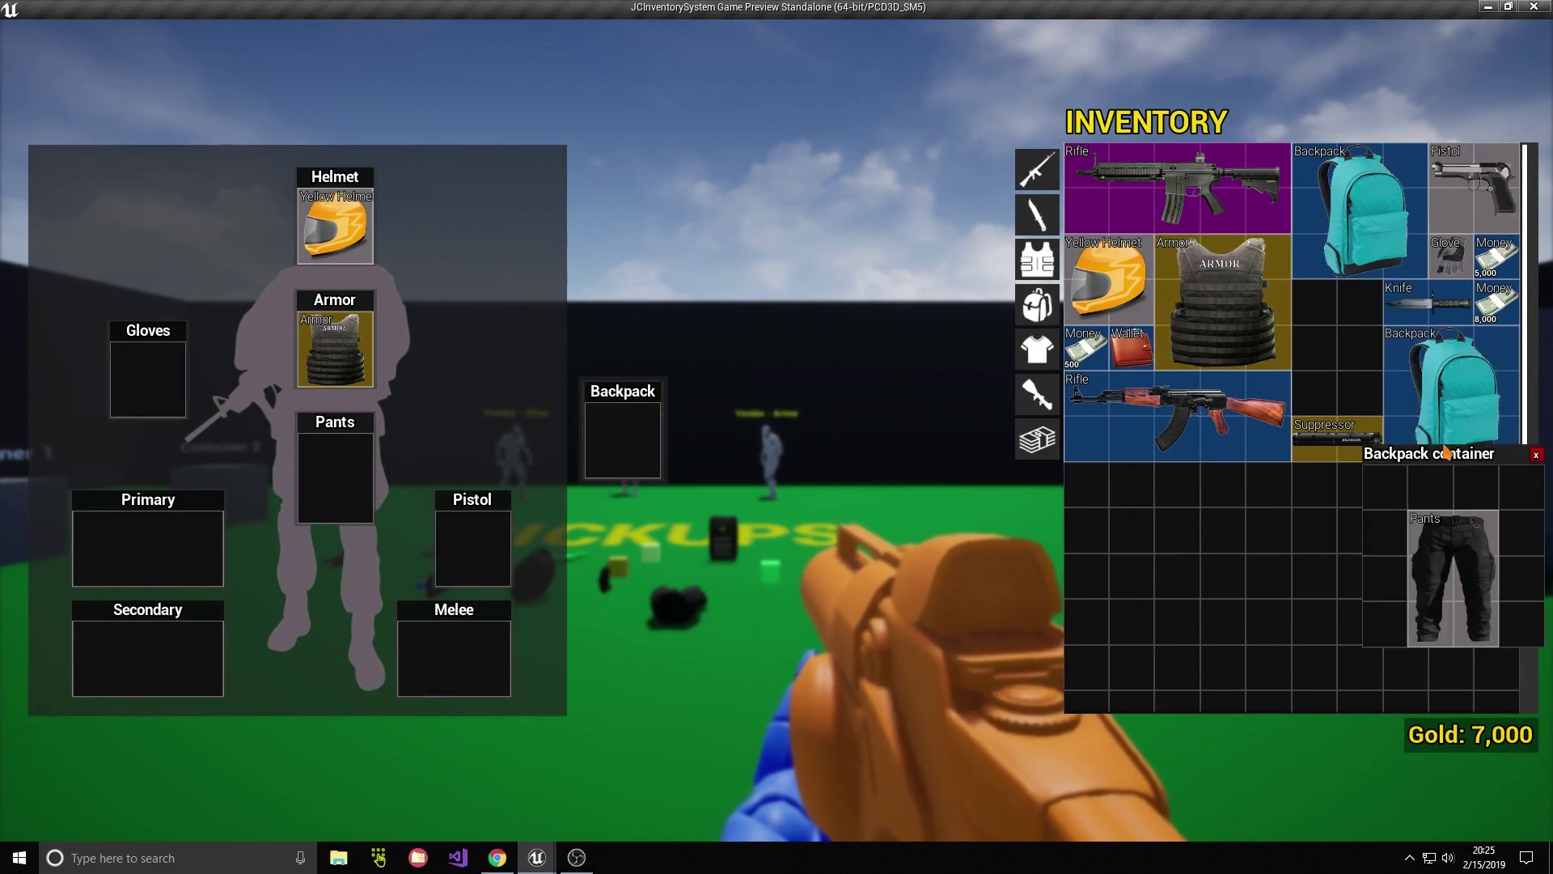
{"action": "left_click_drag", "start_coordinate": [1518, 456], "coordinate": [866, 219]}
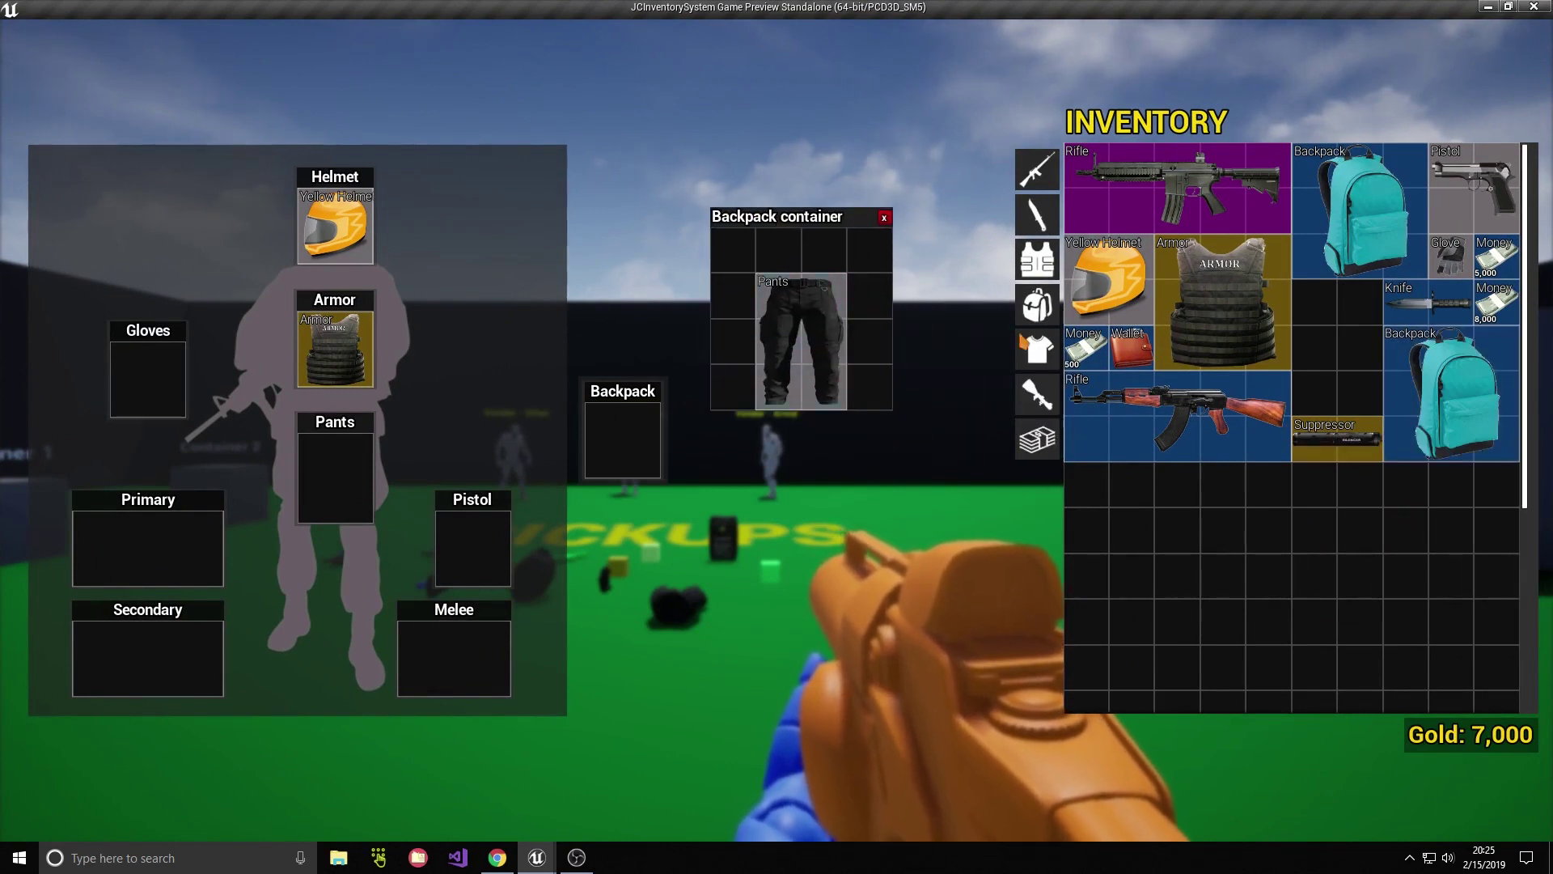
{"action": "left_click", "coordinate": [884, 219]}
{"action": "key", "text": "Escape"}
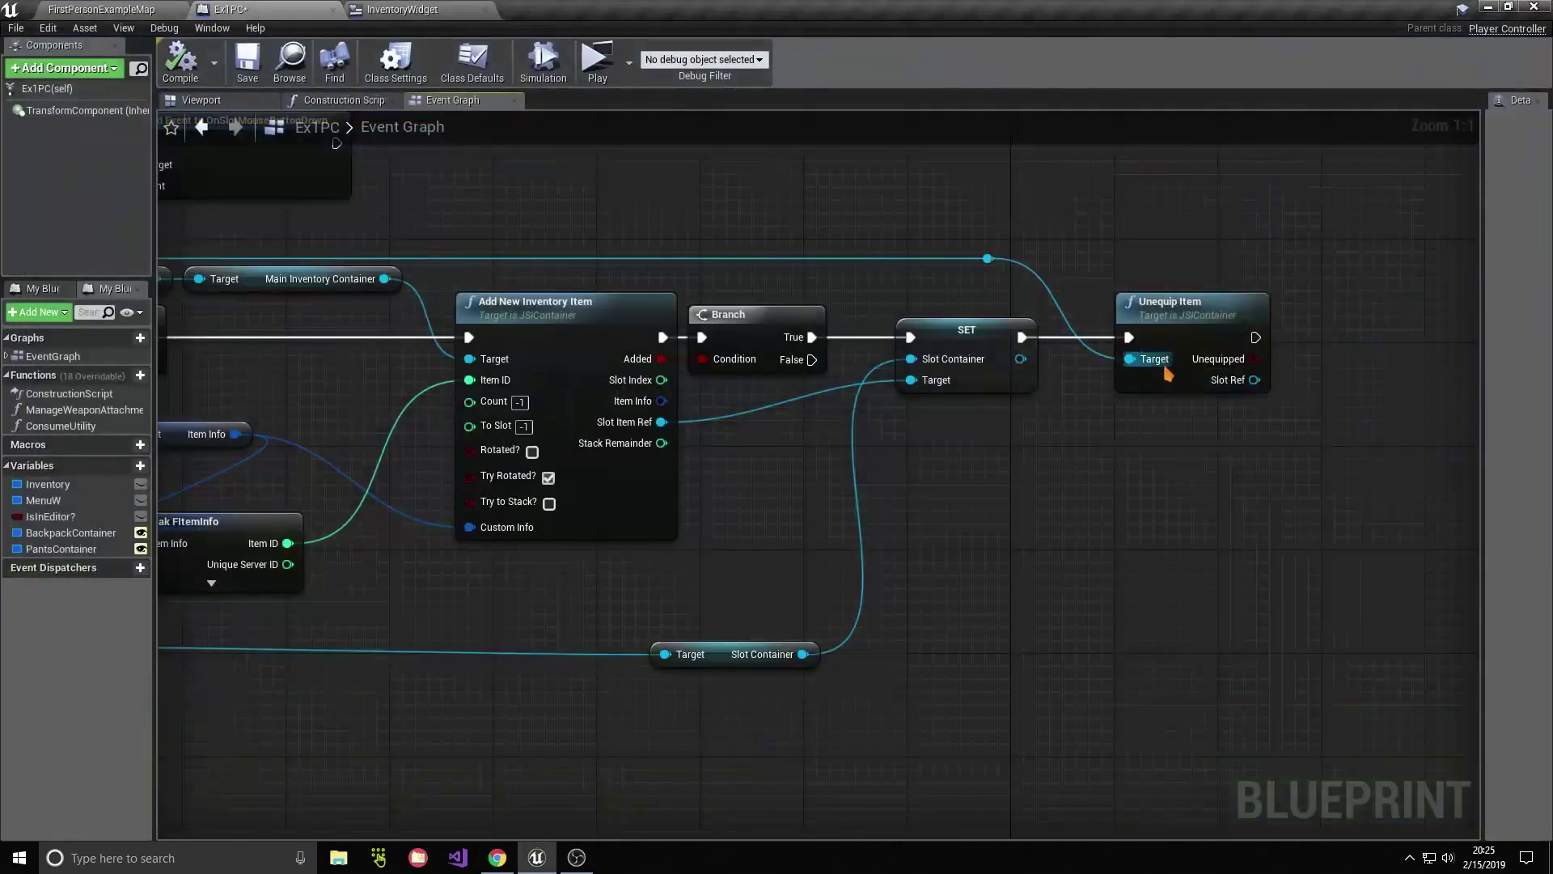